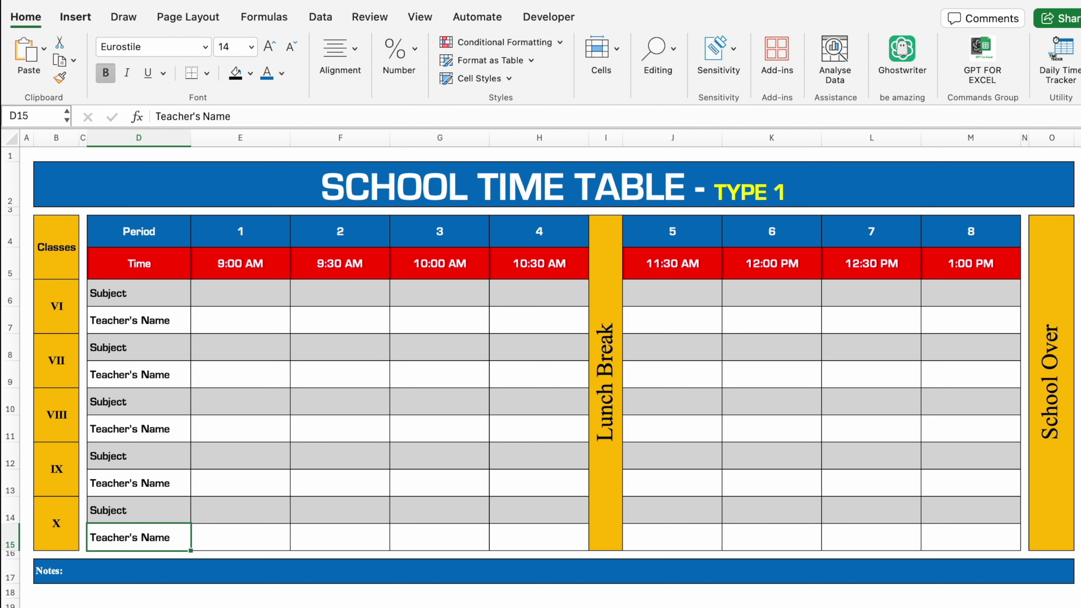
# Step: On the details sheet, choose 8:00 as the School Open Time in G5, then go back to the School Time Table
pyautogui.click(63, 587)
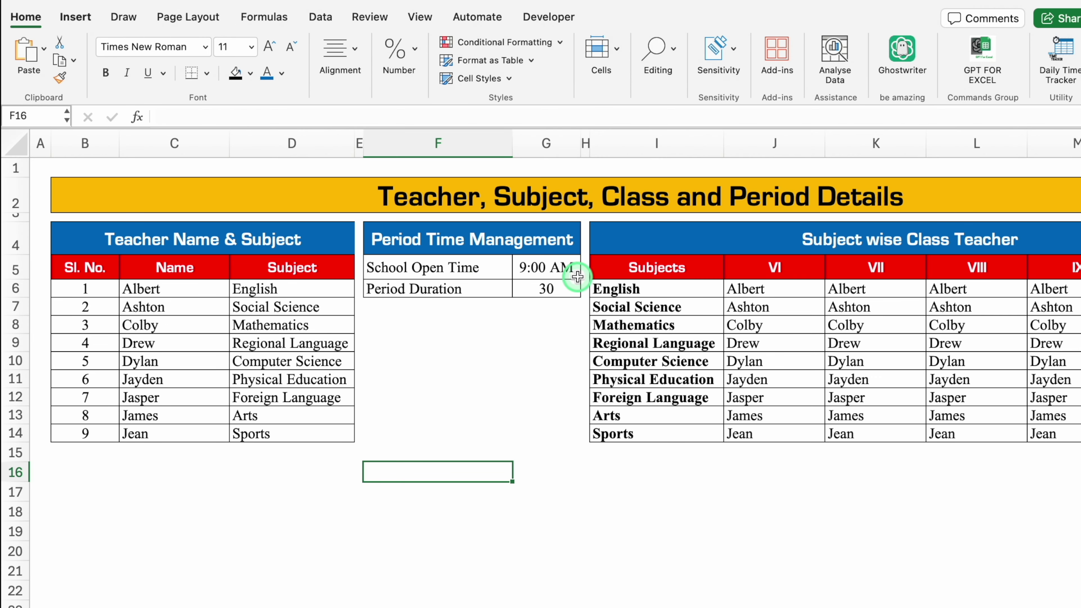
pyautogui.click(565, 267)
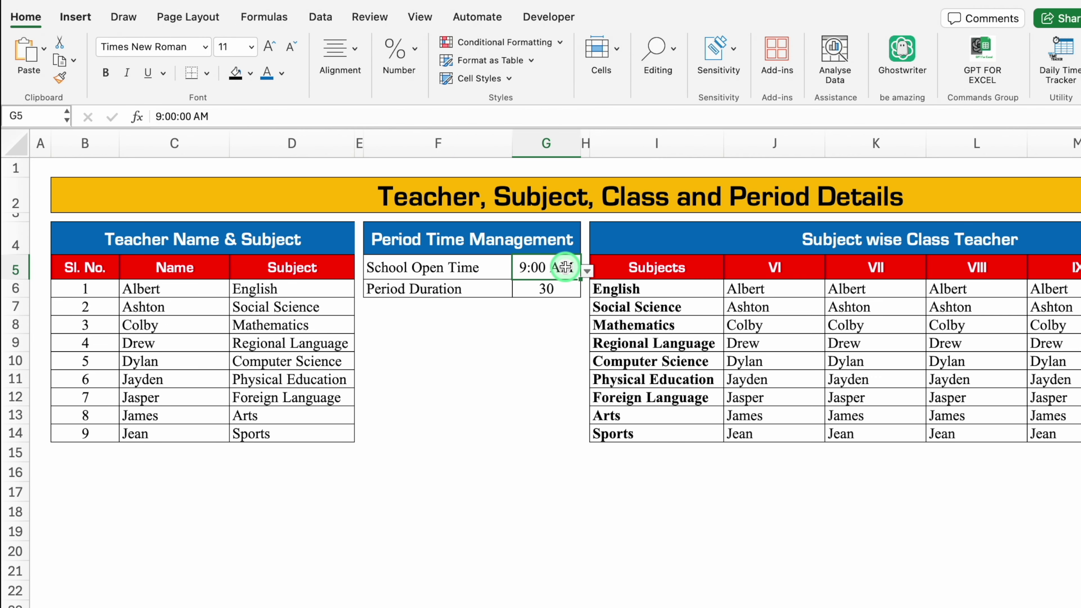
pyautogui.click(588, 271)
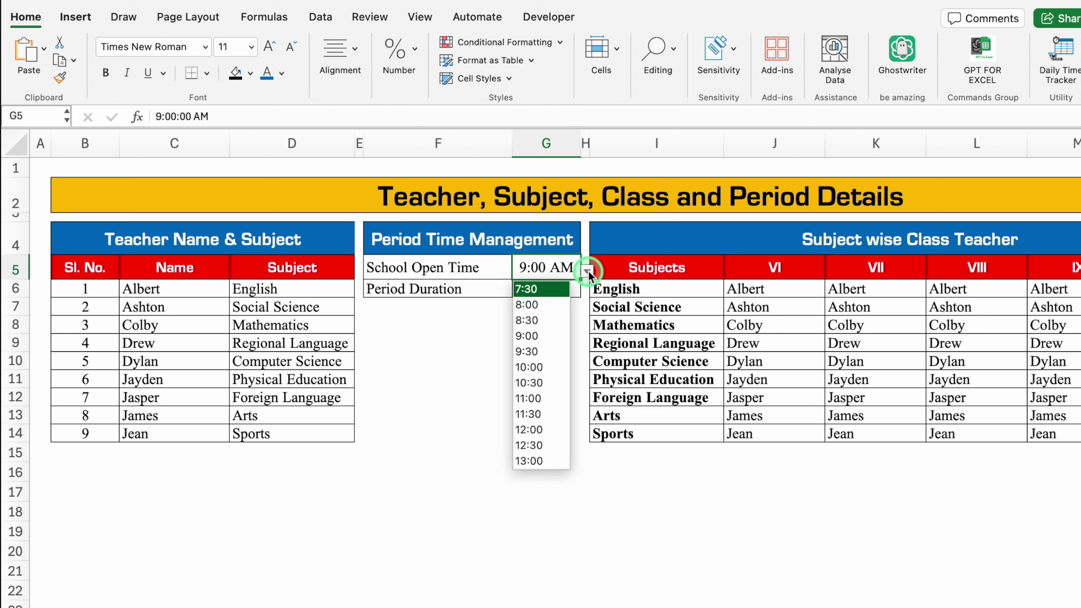
pyautogui.click(540, 304)
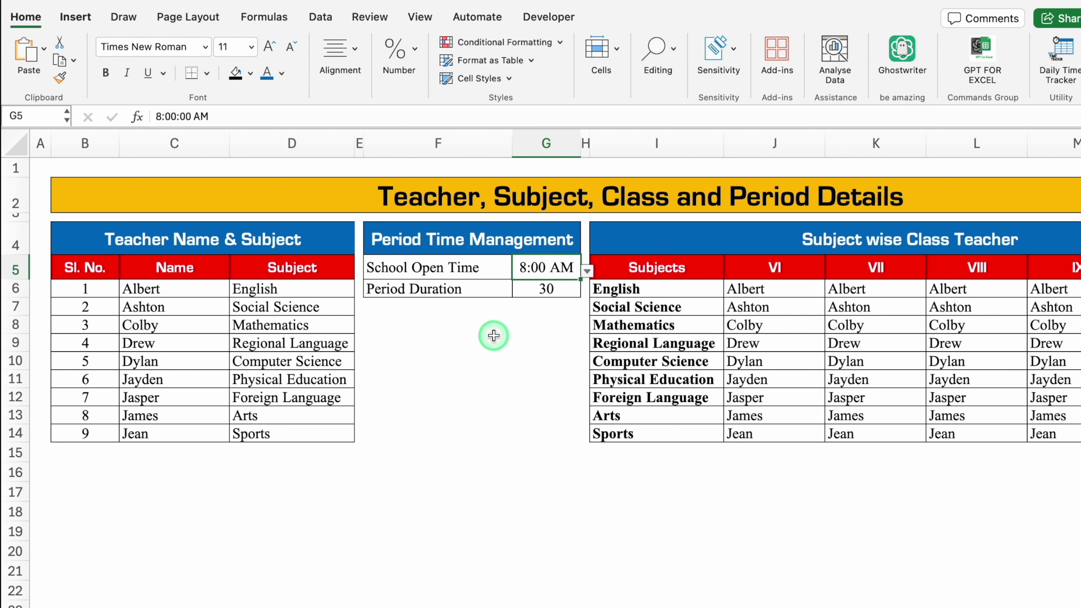
pyautogui.click(540, 292)
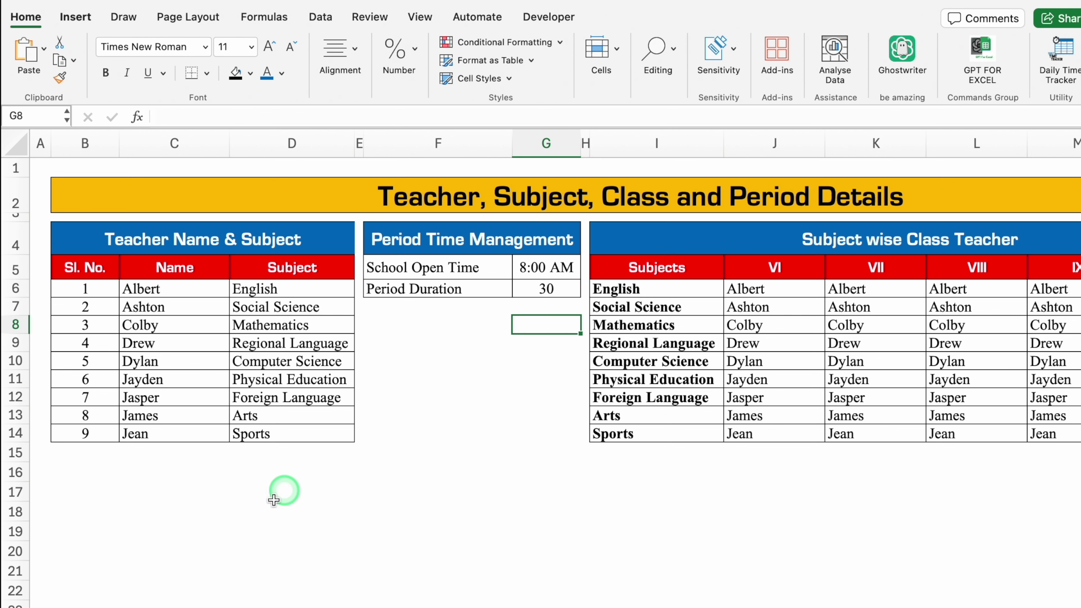
pyautogui.click(242, 607)
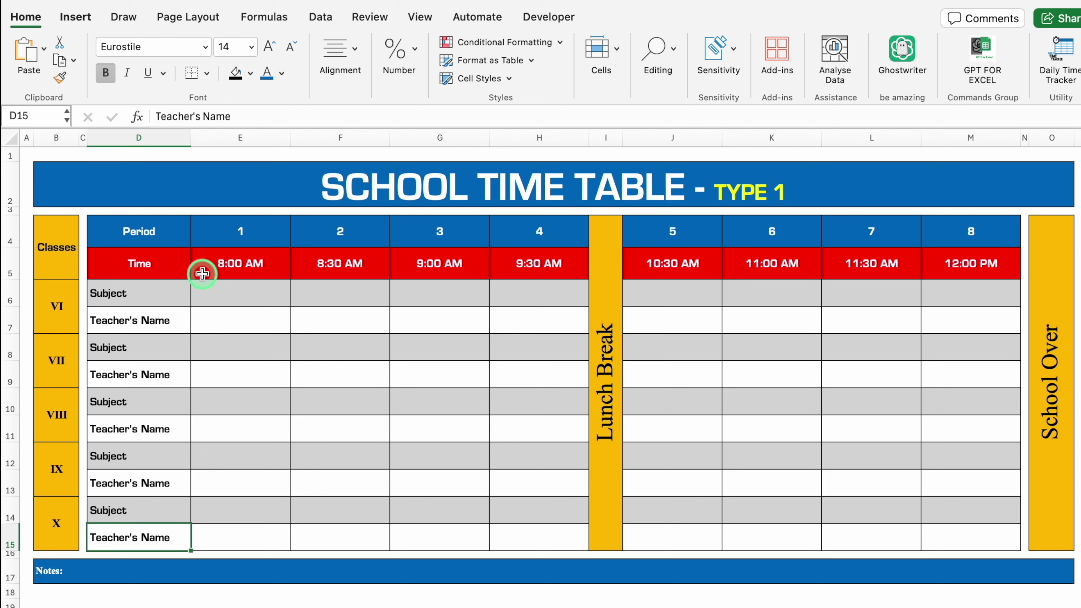
# Step: Try English for class VI and Social Science for class VII in period 1, then clear class VI
pyautogui.click(259, 294)
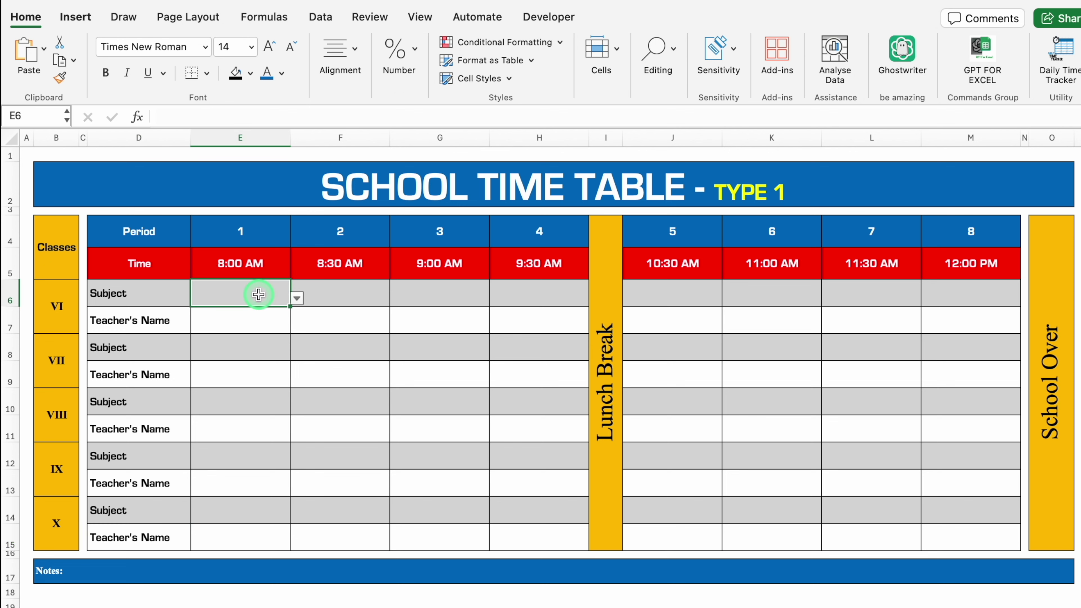
pyautogui.click(298, 298)
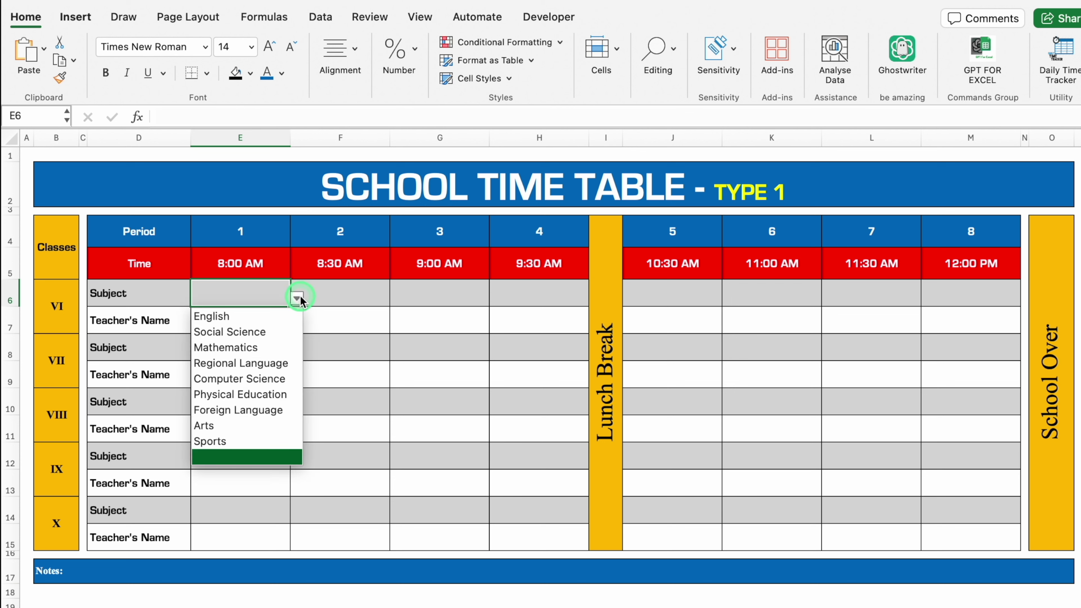
pyautogui.click(267, 315)
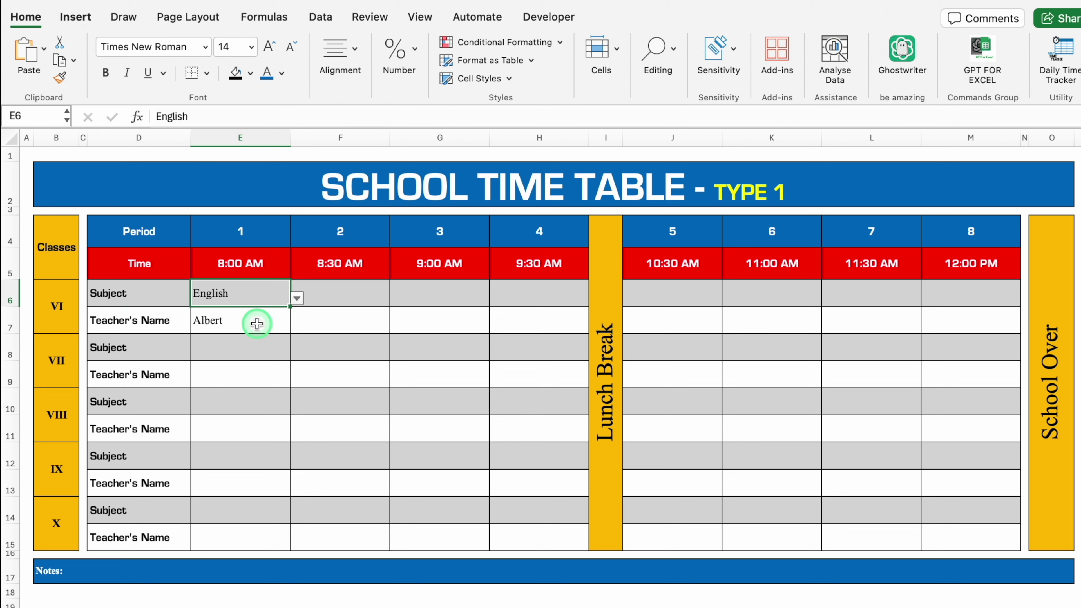
pyautogui.click(254, 350)
pyautogui.click(296, 352)
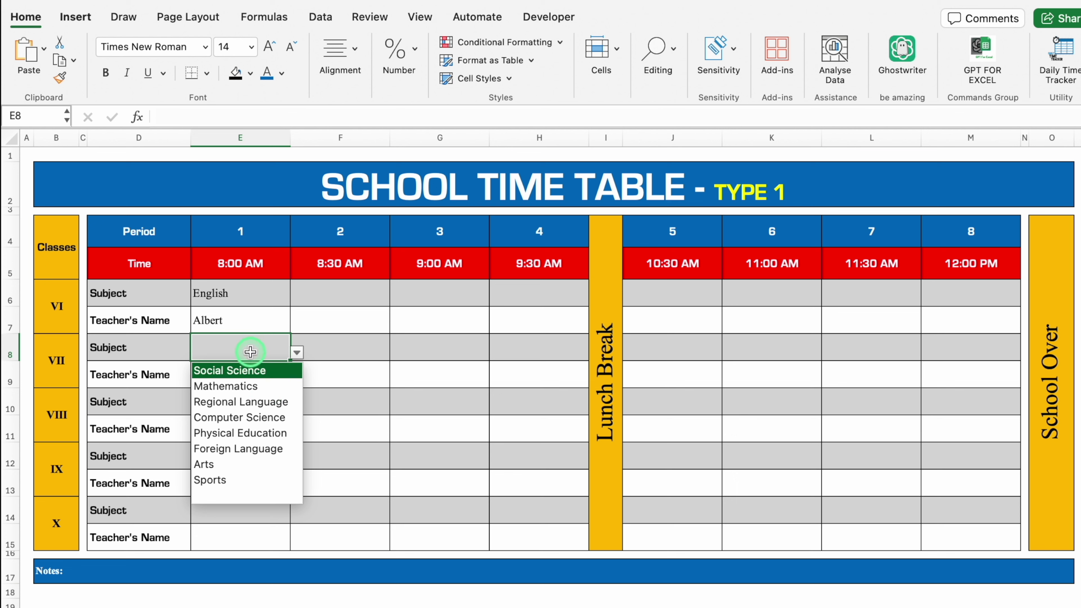
pyautogui.click(252, 371)
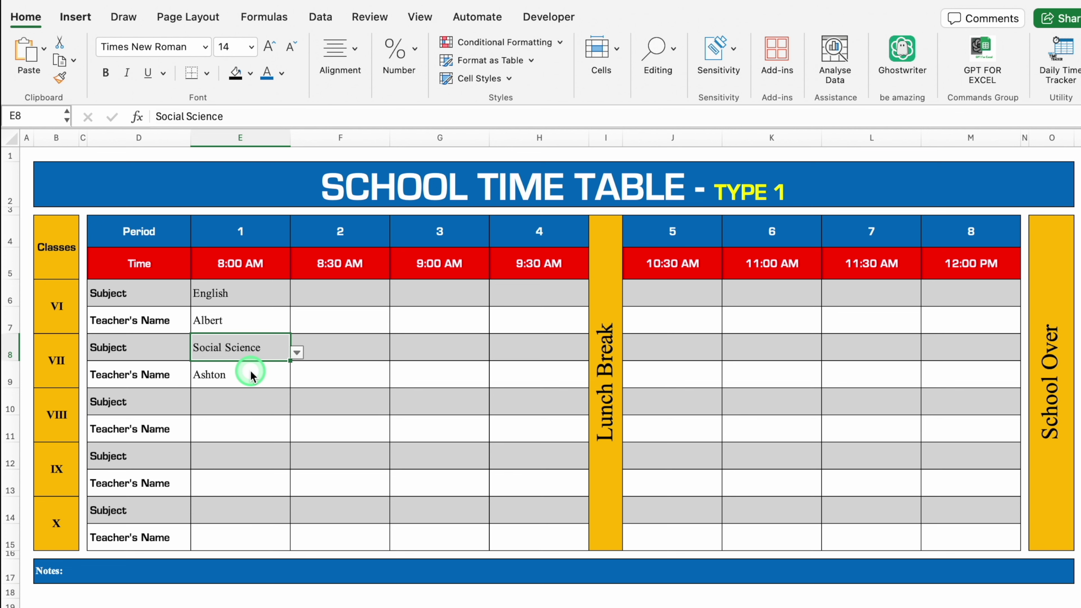
pyautogui.click(234, 293)
pyautogui.press('Delete')
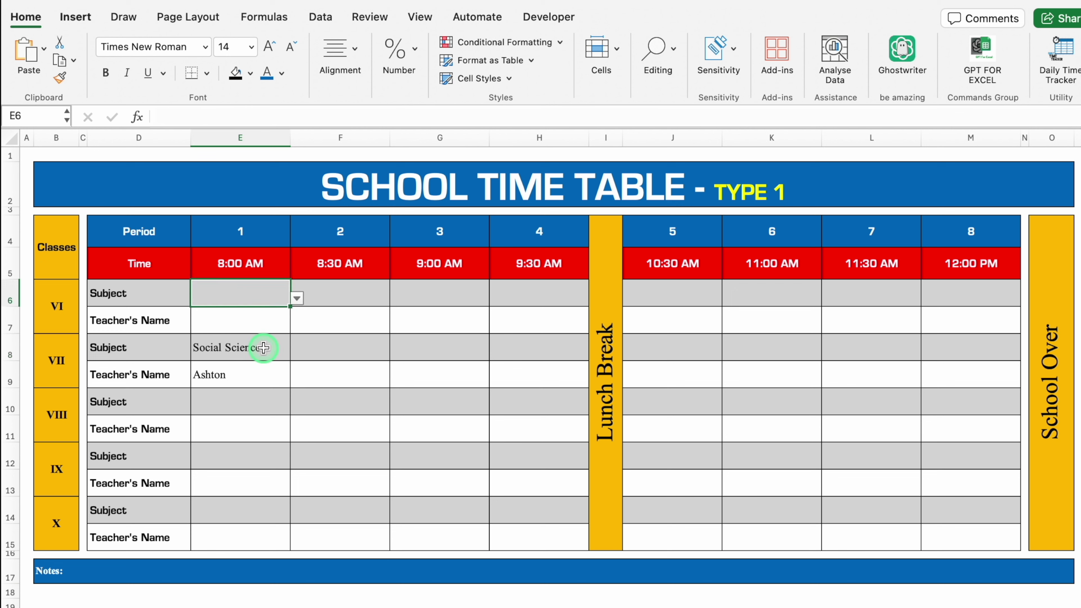
# Step: Set class VII's period 1 and period 2 subjects to English
pyautogui.click(260, 347)
pyautogui.click(297, 352)
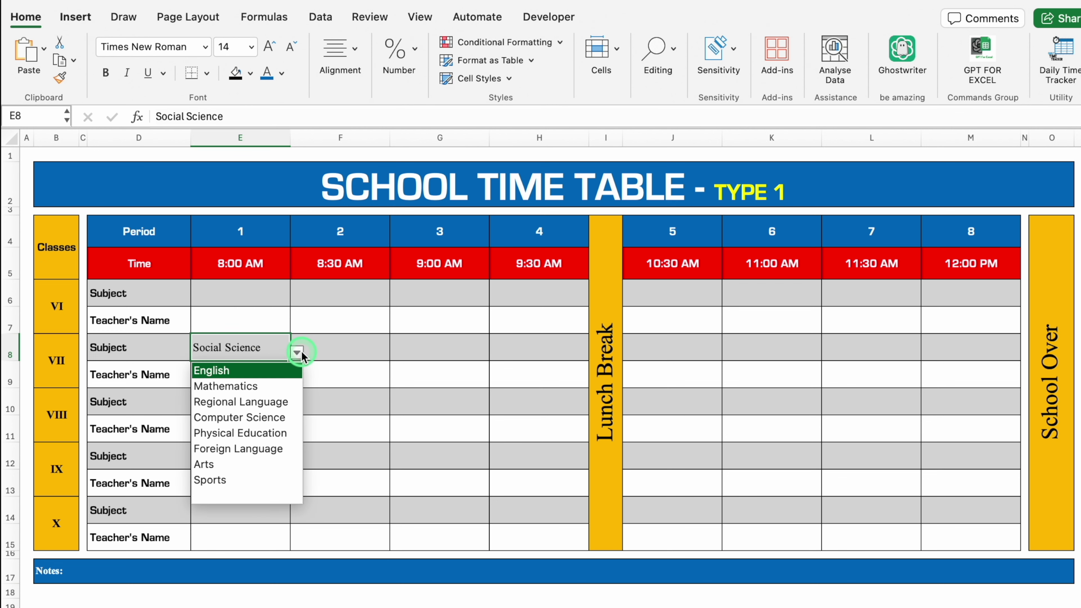
pyautogui.click(267, 375)
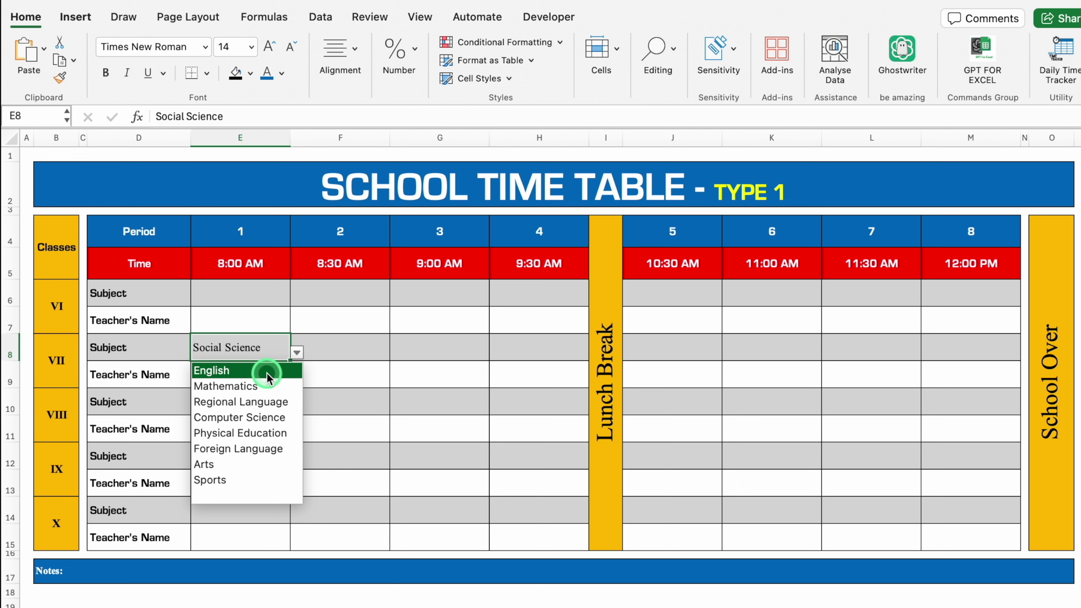
pyautogui.click(267, 375)
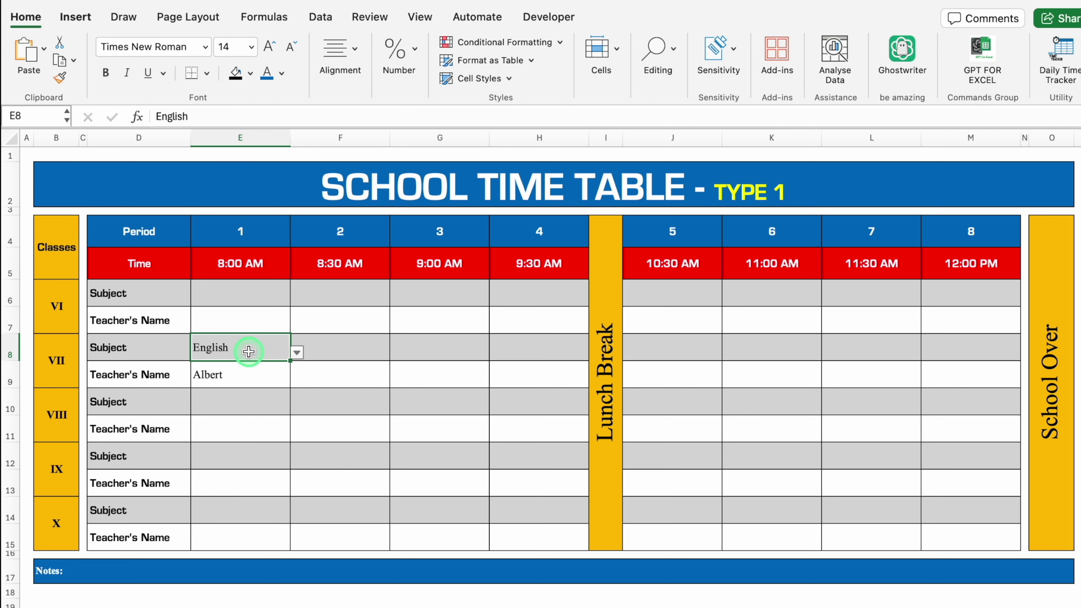
pyautogui.click(340, 349)
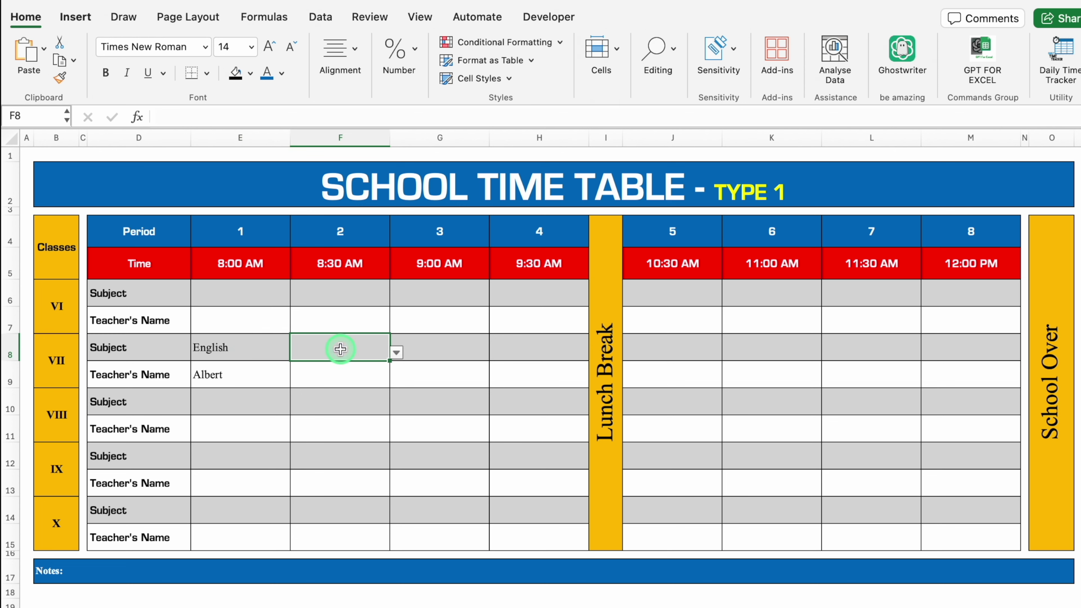
pyautogui.click(395, 353)
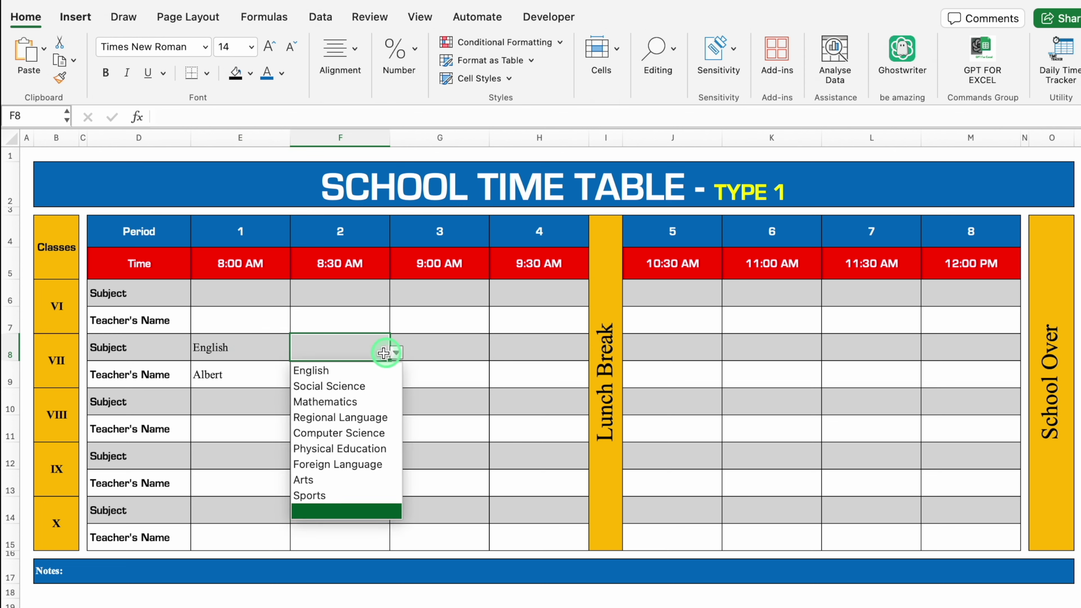
pyautogui.click(343, 371)
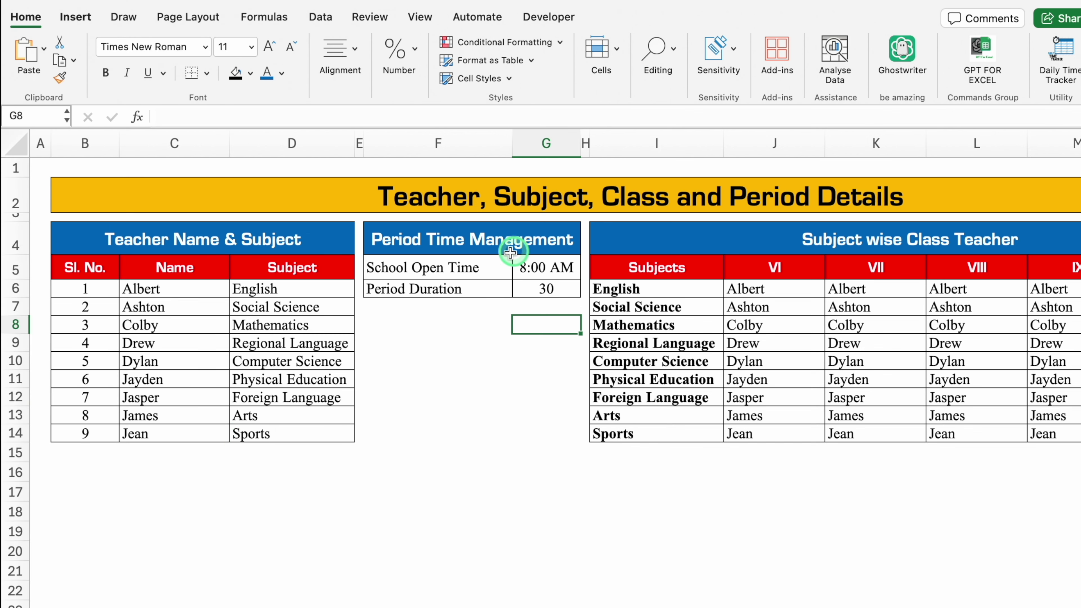
# Step: Keep 8:00 AM as the open time in G5, check the period duration in G6, and return to the School Time Table
pyautogui.click(552, 265)
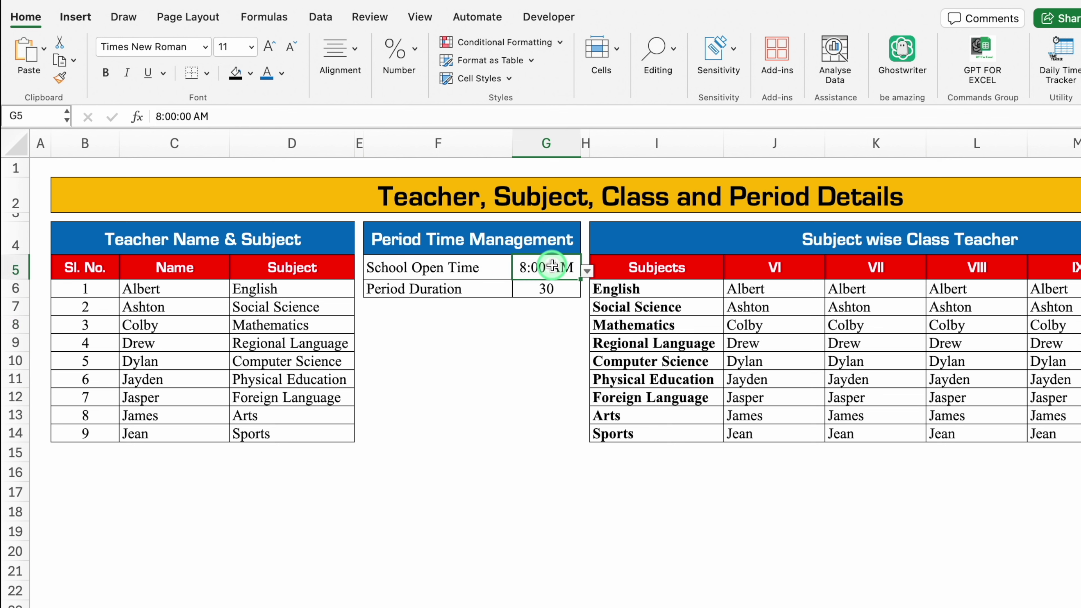
pyautogui.click(588, 269)
pyautogui.click(550, 264)
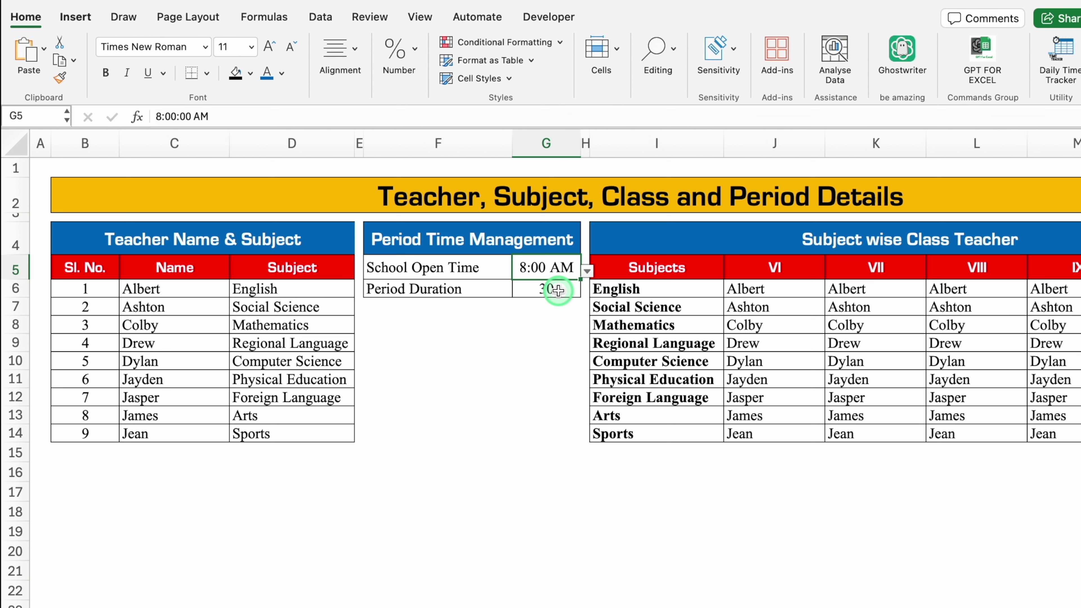
pyautogui.click(557, 290)
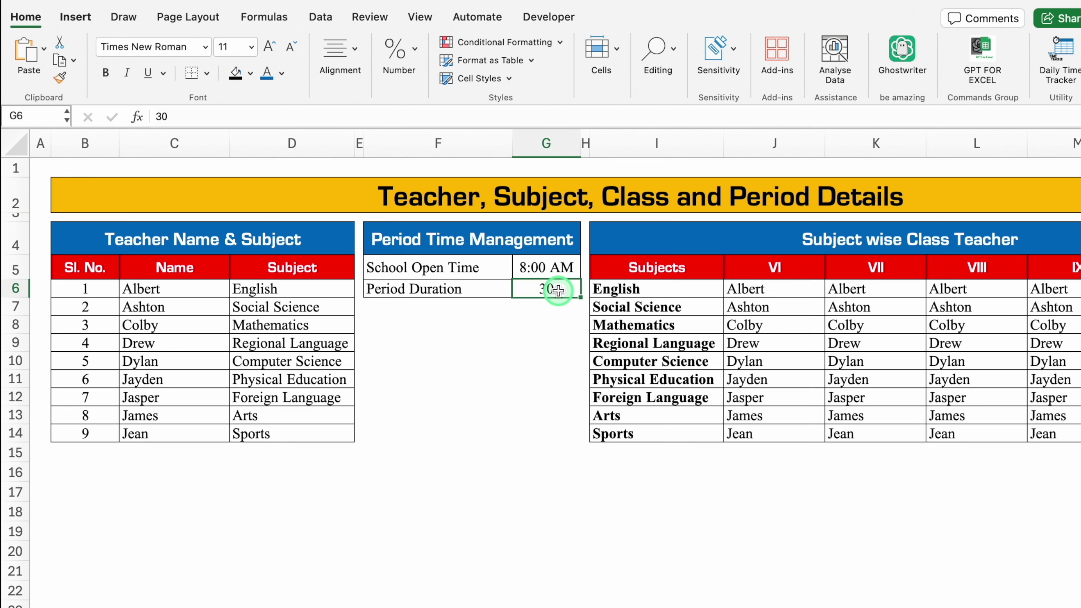
pyautogui.click(291, 596)
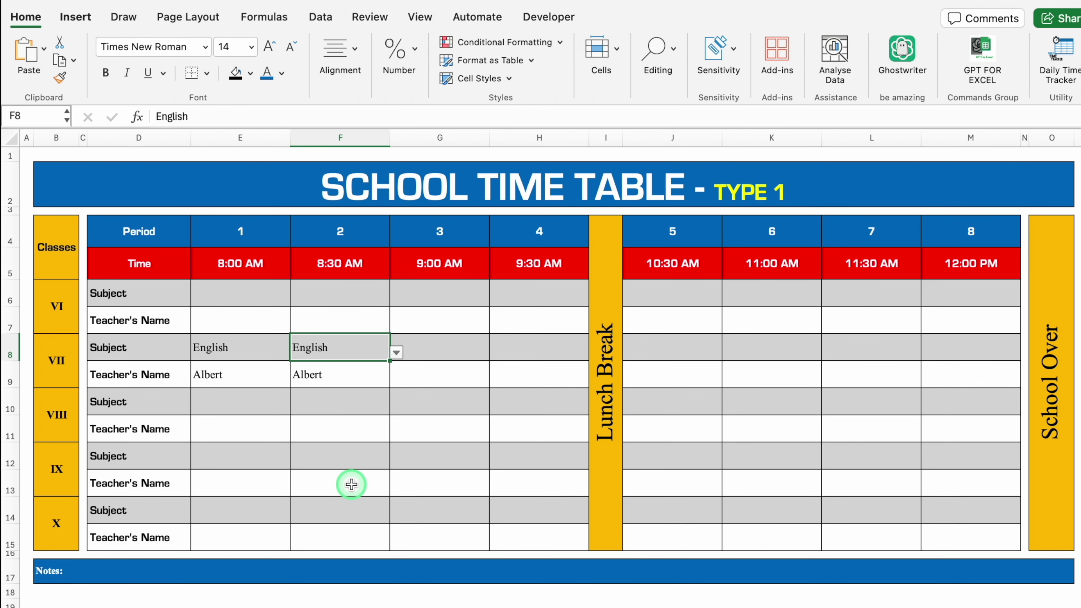
# Step: Look over the teacher and period details sheet, then the TYPE 2 timetable sheet
pyautogui.click(182, 598)
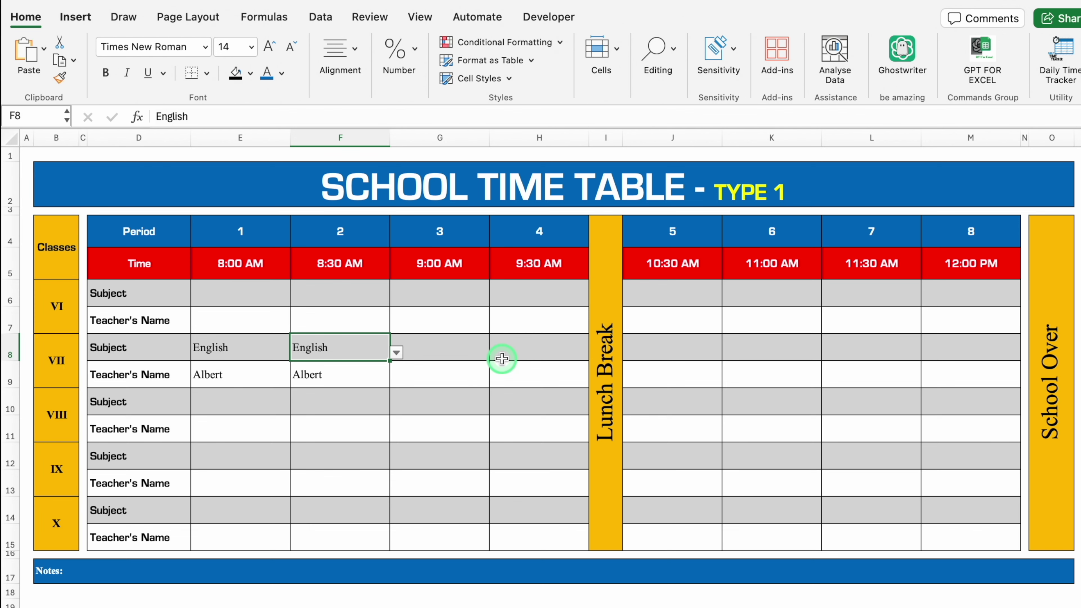
pyautogui.click(329, 604)
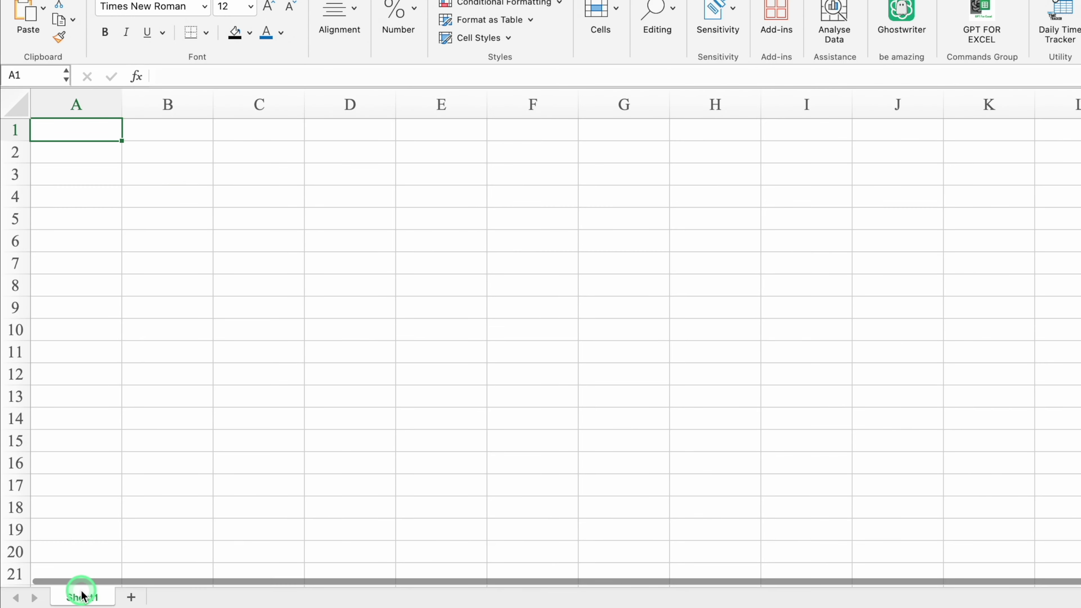
# Step: Copy the entire details sheet and paste it into the new blank sheet
pyautogui.write('Settings')
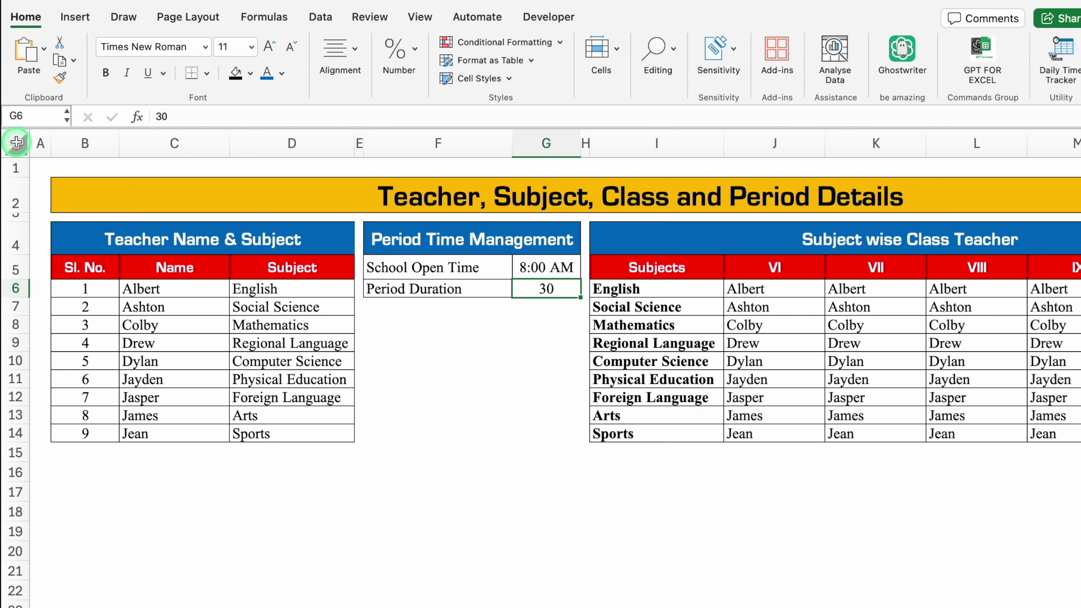
pyautogui.click(16, 142)
pyautogui.press('super+c')
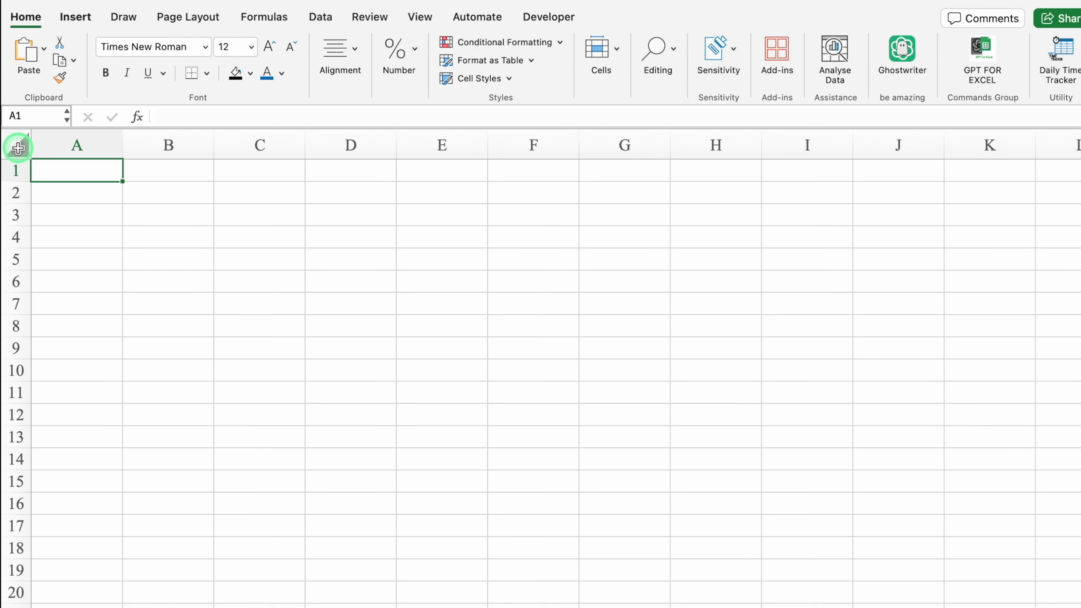
pyautogui.click(17, 148)
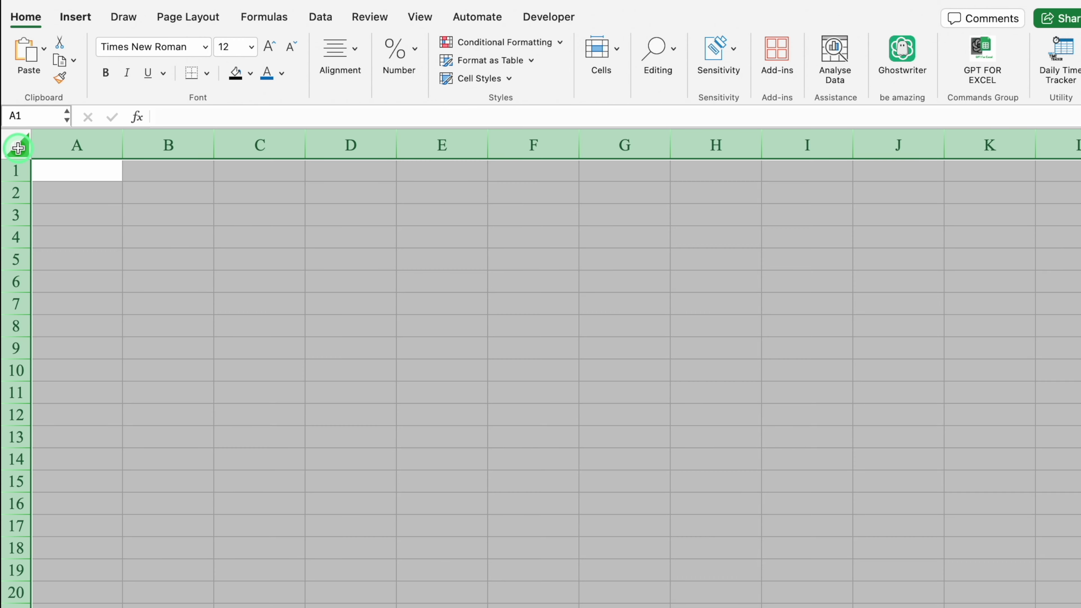
pyautogui.press('super+v')
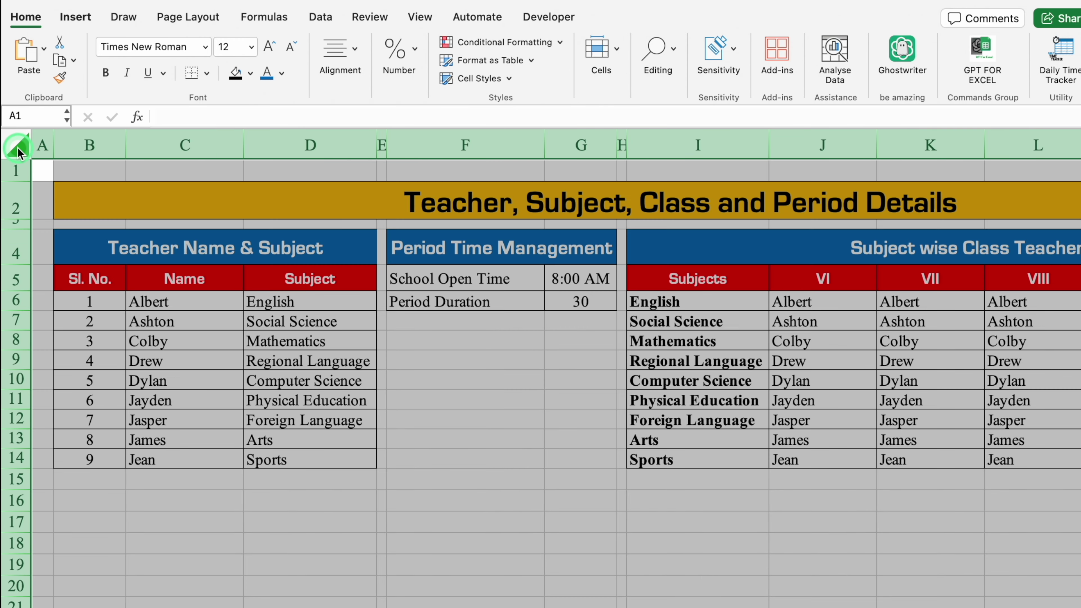
# Step: Hide the gridlines on the sheet
pyautogui.click(421, 17)
pyautogui.click(416, 54)
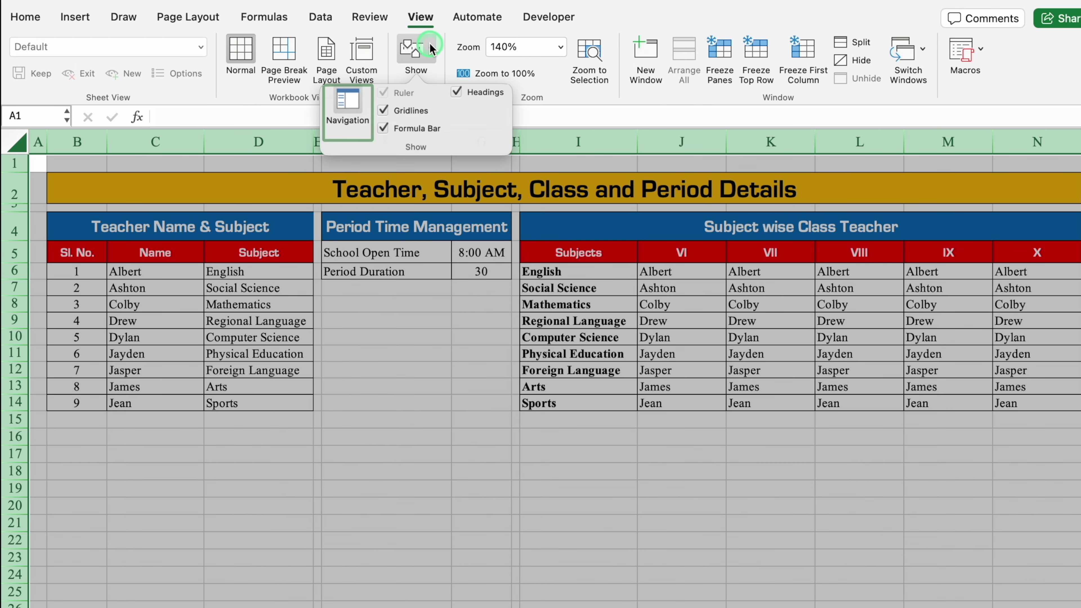
pyautogui.click(383, 111)
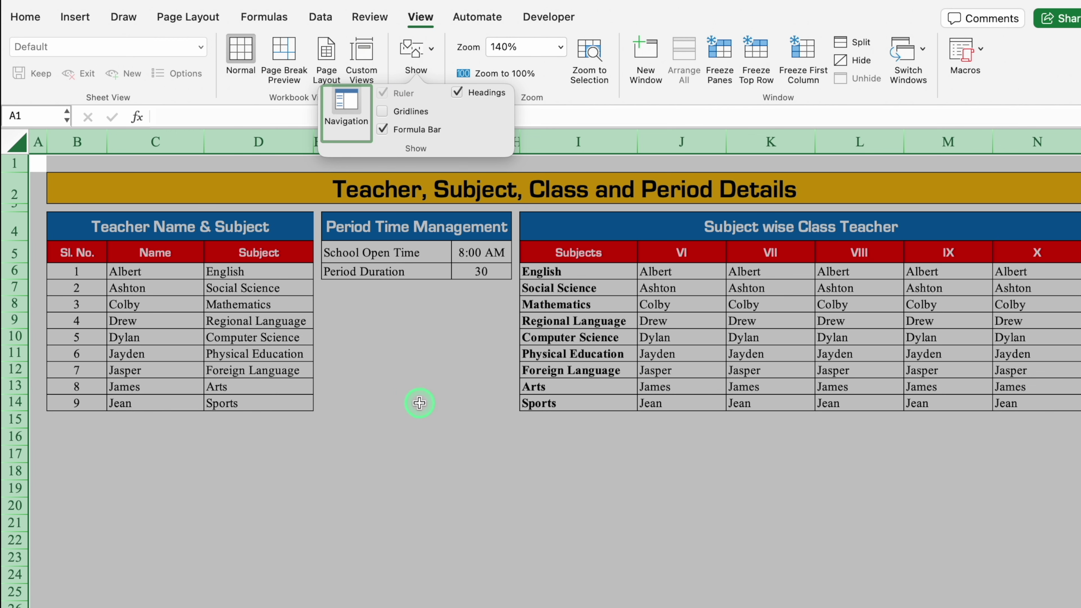
pyautogui.click(415, 403)
# Step: Clear the subject and teacher entries from the Subject wise Class Teacher table body
pyautogui.moveTo(601, 271)
pyautogui.mouseDown()
pyautogui.moveTo(911, 346)
pyautogui.moveTo(1030, 406)
pyautogui.mouseUp()
pyautogui.press('Delete')
pyautogui.moveTo(681, 252); pyautogui.dragTo(1020, 248)
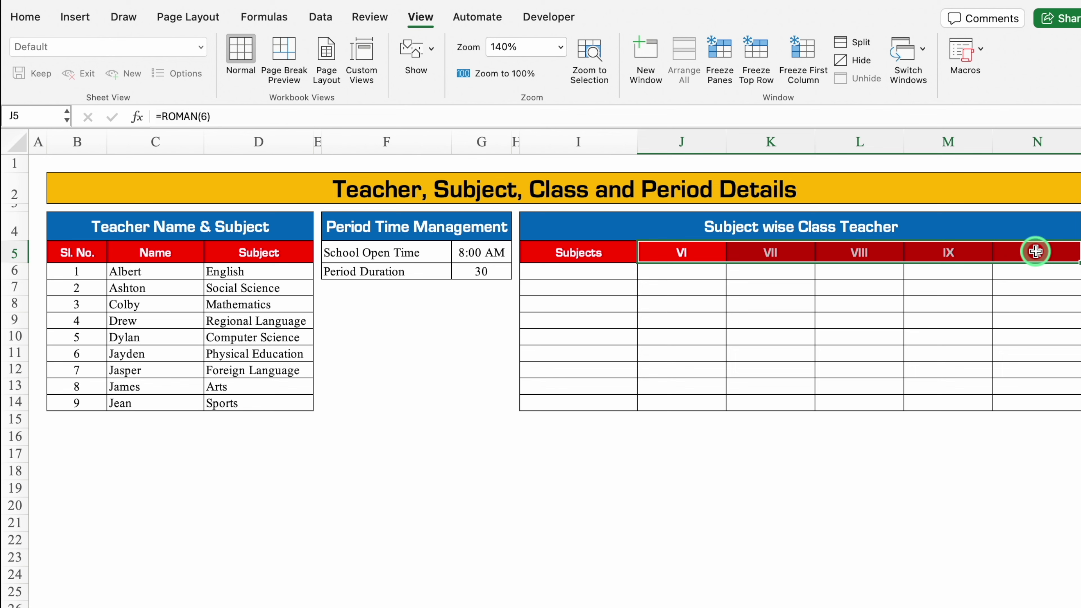
# Step: Clear the class column headers and rename the sheet to Settings
pyautogui.press('Delete')
pyautogui.click(578, 522)
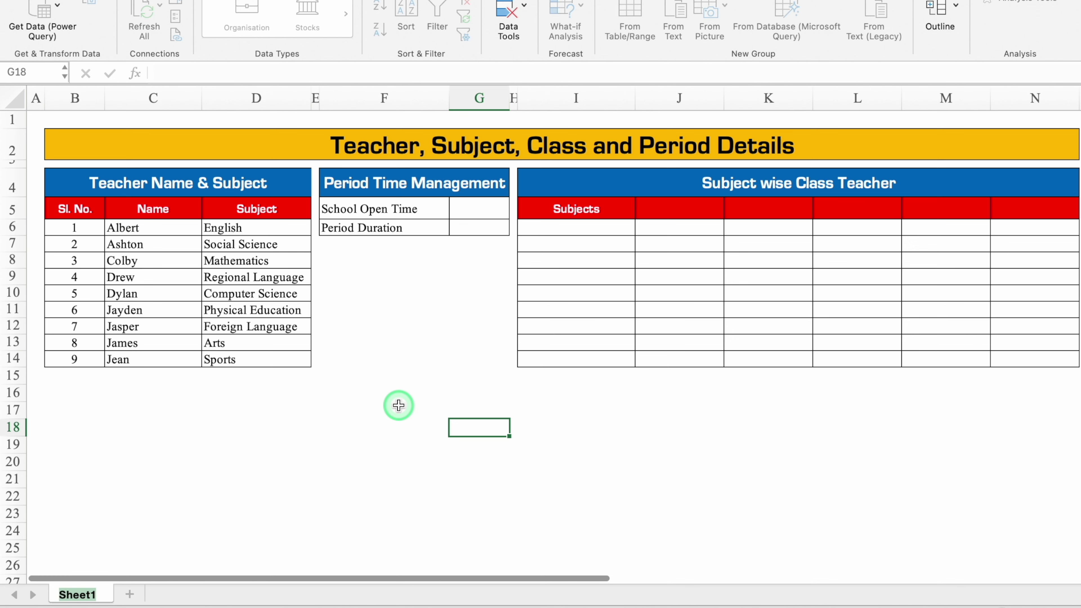
pyautogui.write('Settings')
pyautogui.click(590, 226)
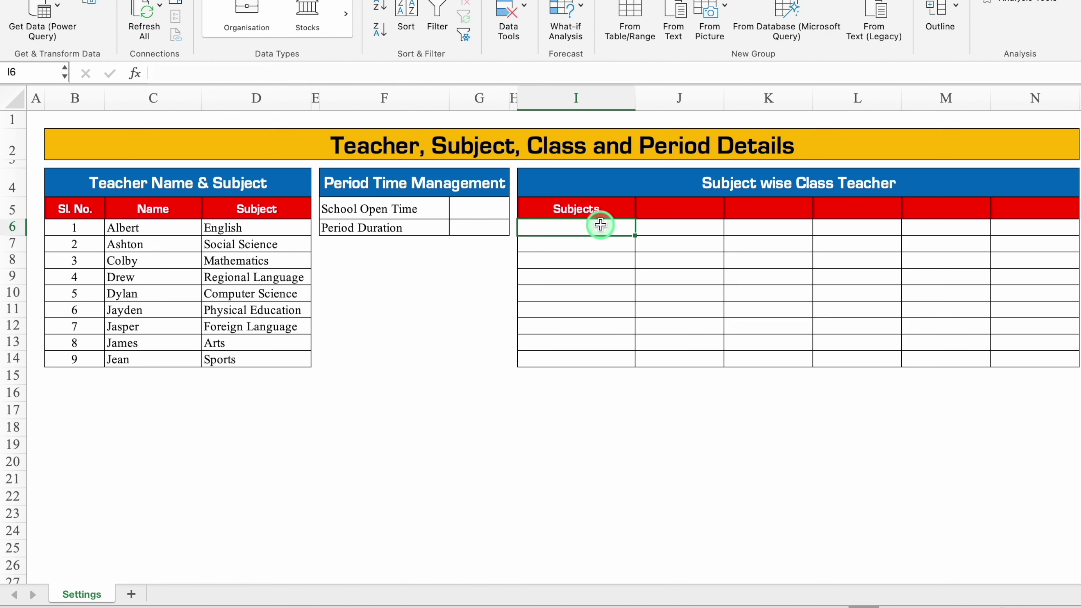
# Step: Copy the subject list, English through Sports, into the table's Subjects column
pyautogui.moveTo(271, 234); pyautogui.dragTo(276, 361)
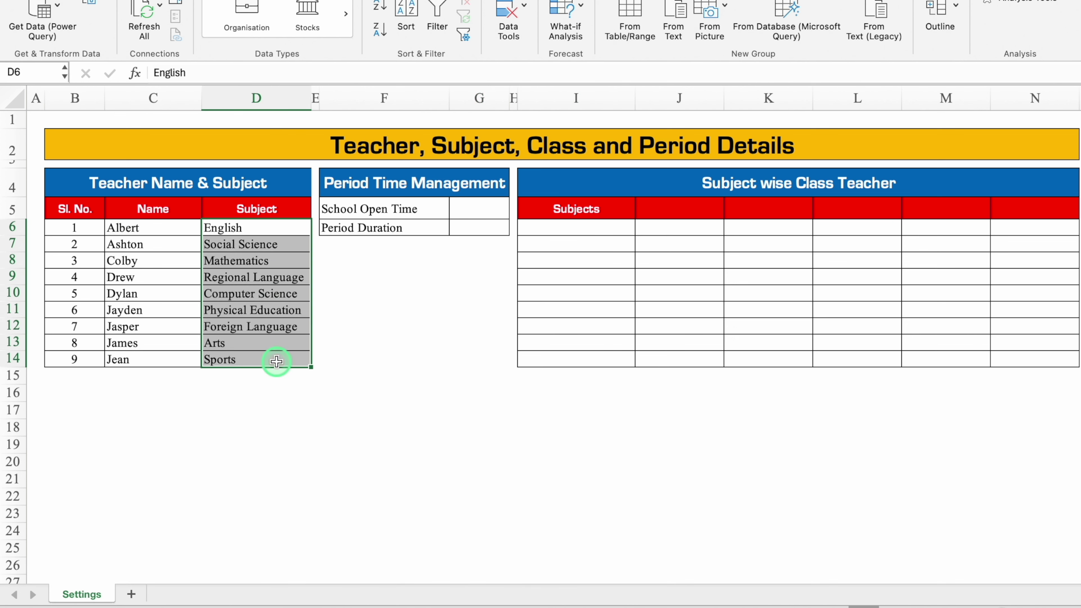
pyautogui.hotkey('ctrl', 'c')
pyautogui.click(566, 227)
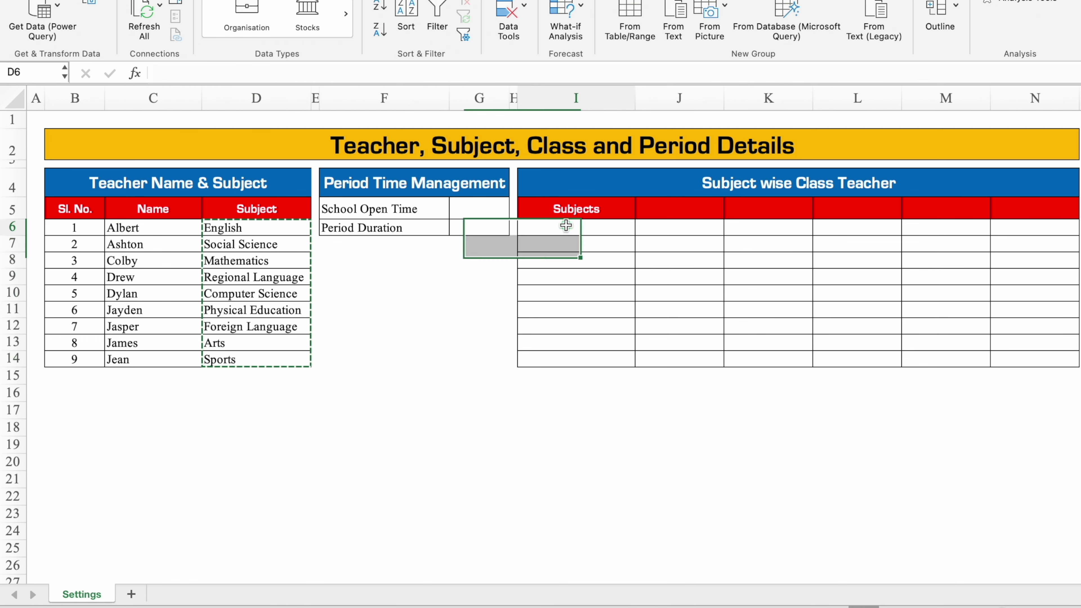
pyautogui.hotkey('ctrl', 'v')
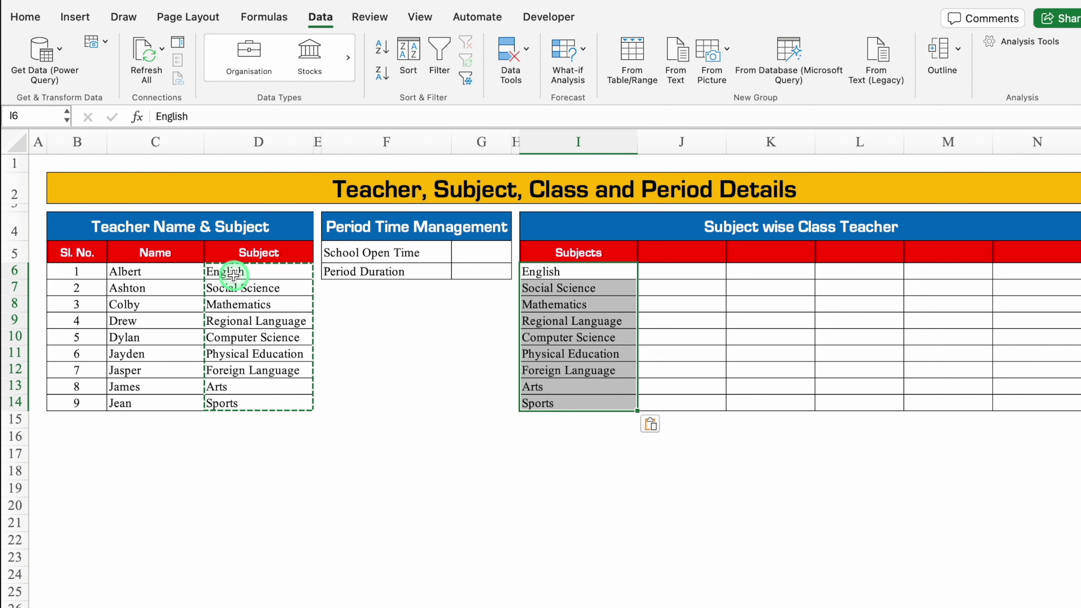
# Step: Copy each teacher's name across the English and Social Science rows for all classes
pyautogui.click(161, 271)
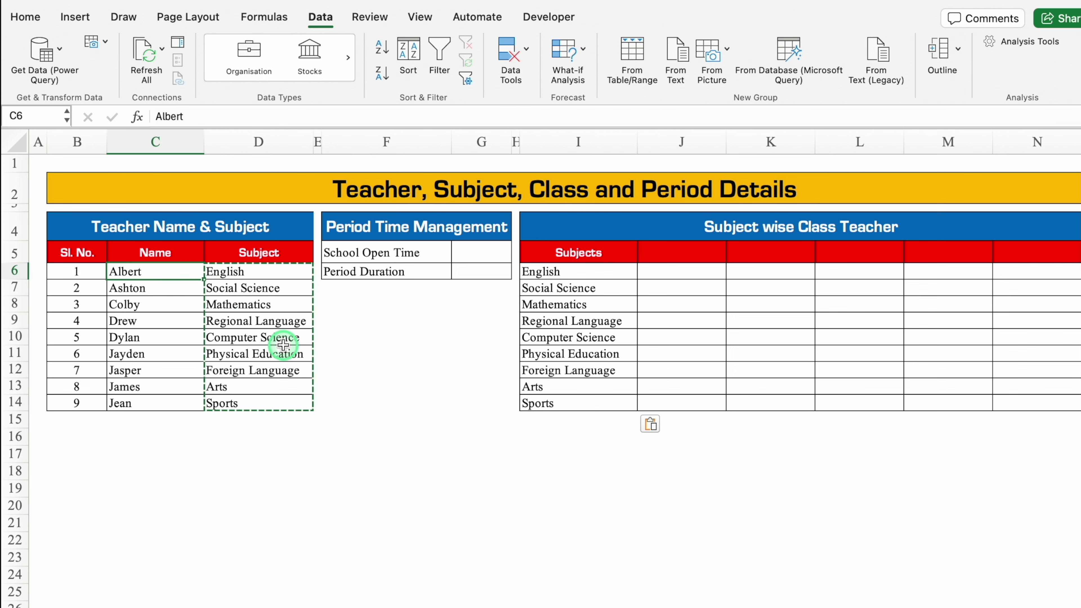
pyautogui.hotkey('ctrl', 'c')
pyautogui.moveTo(668, 271); pyautogui.dragTo(1012, 280)
pyautogui.hotkey('ctrl', 'v')
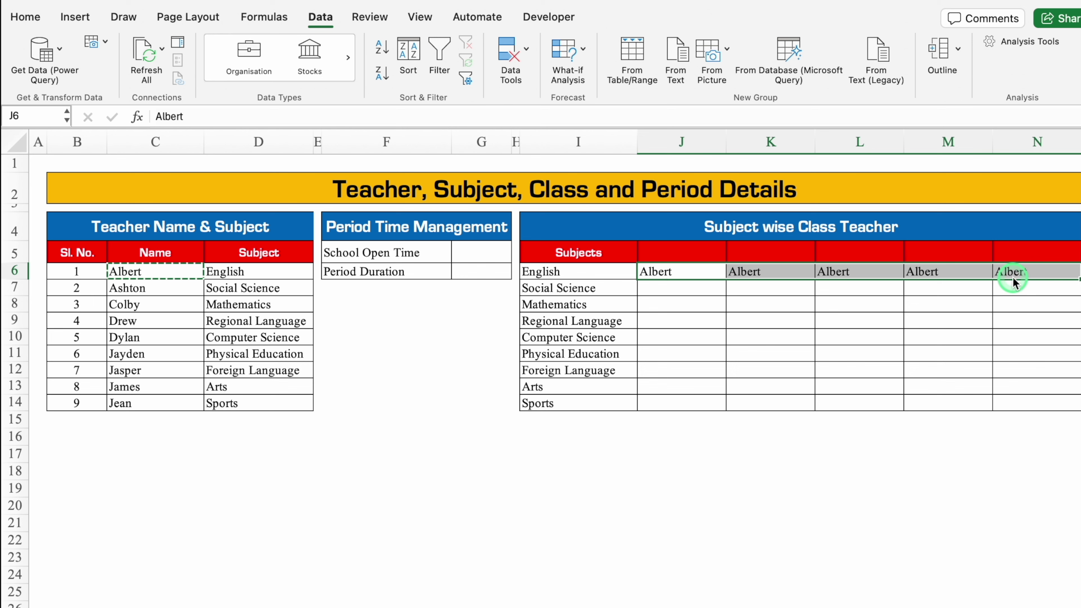
pyautogui.click(172, 295)
pyautogui.hotkey('ctrl', 'c')
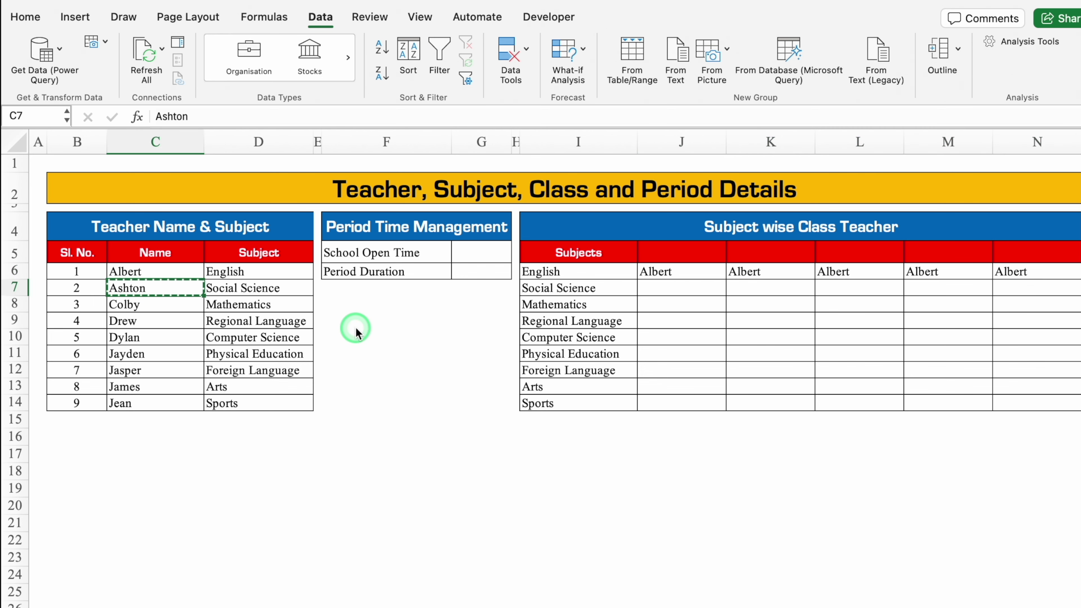
pyautogui.moveTo(673, 288); pyautogui.dragTo(1010, 290)
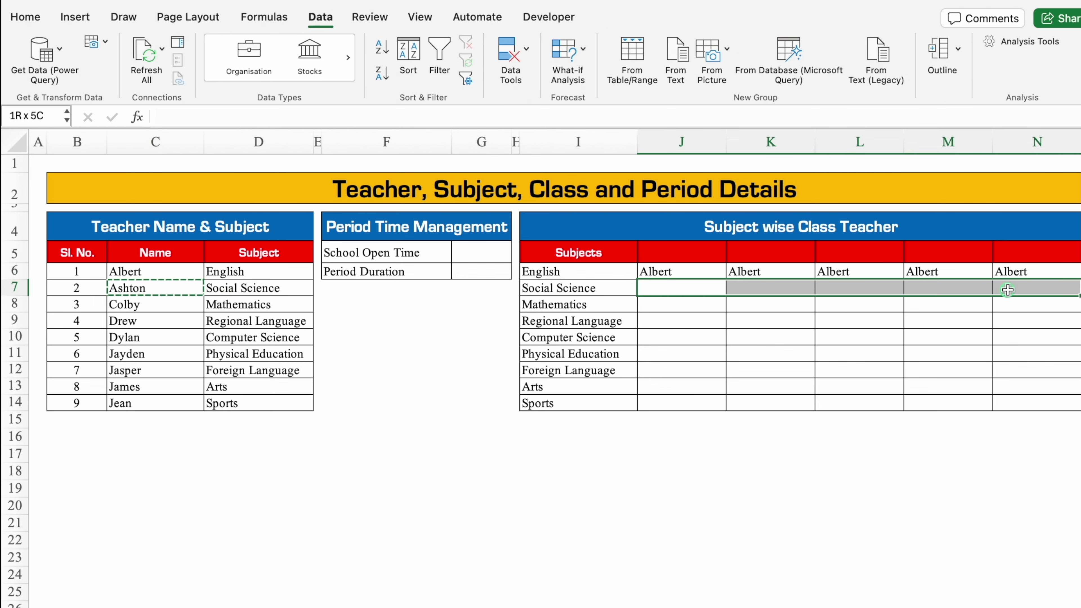
pyautogui.hotkey('ctrl', 'v')
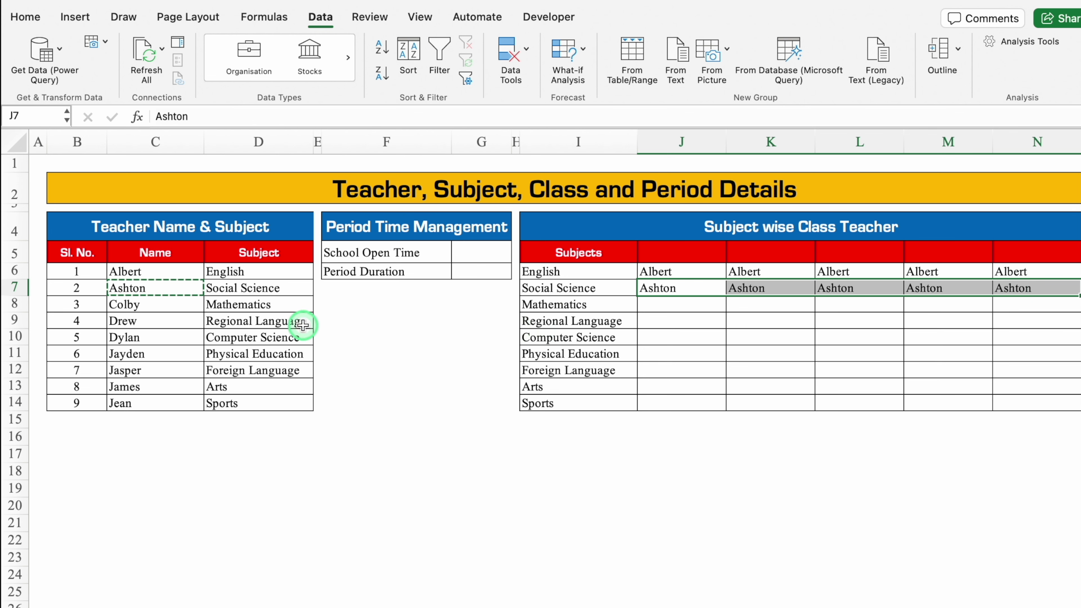
# Step: Copy each teacher's name across the Mathematics row and the next subject row for all classes
pyautogui.click(158, 299)
pyautogui.hotkey('ctrl', 'c')
pyautogui.moveTo(658, 303)
pyautogui.mouseDown()
pyautogui.moveTo(946, 291)
pyautogui.moveTo(1010, 304)
pyautogui.mouseUp()
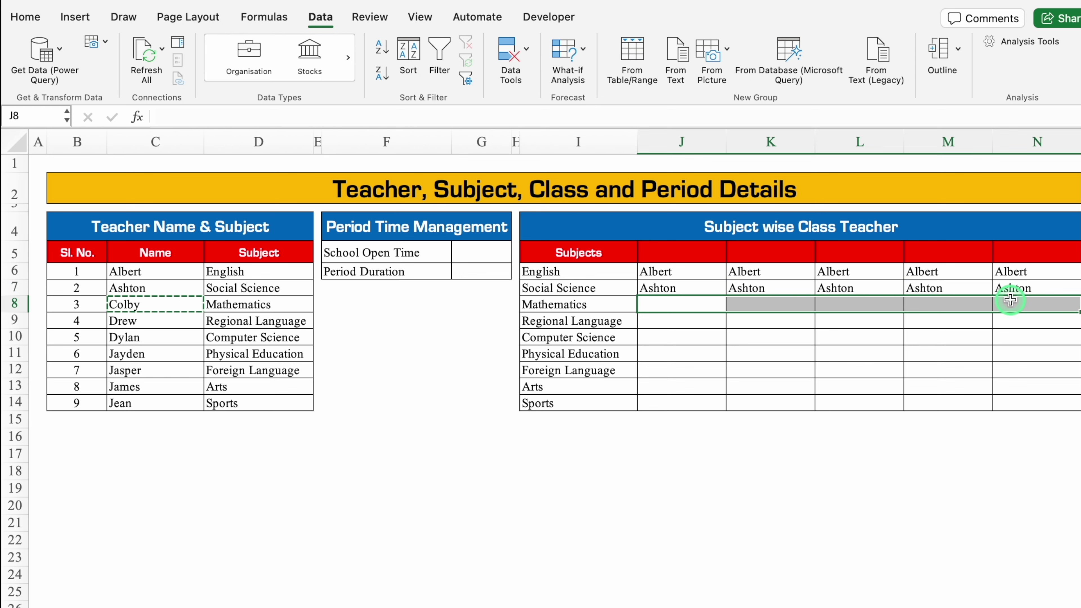
pyautogui.hotkey('ctrl', 'v')
pyautogui.click(154, 321)
pyautogui.hotkey('ctrl', 'c')
pyautogui.moveTo(657, 320); pyautogui.dragTo(1010, 321)
pyautogui.hotkey('ctrl', 'v')
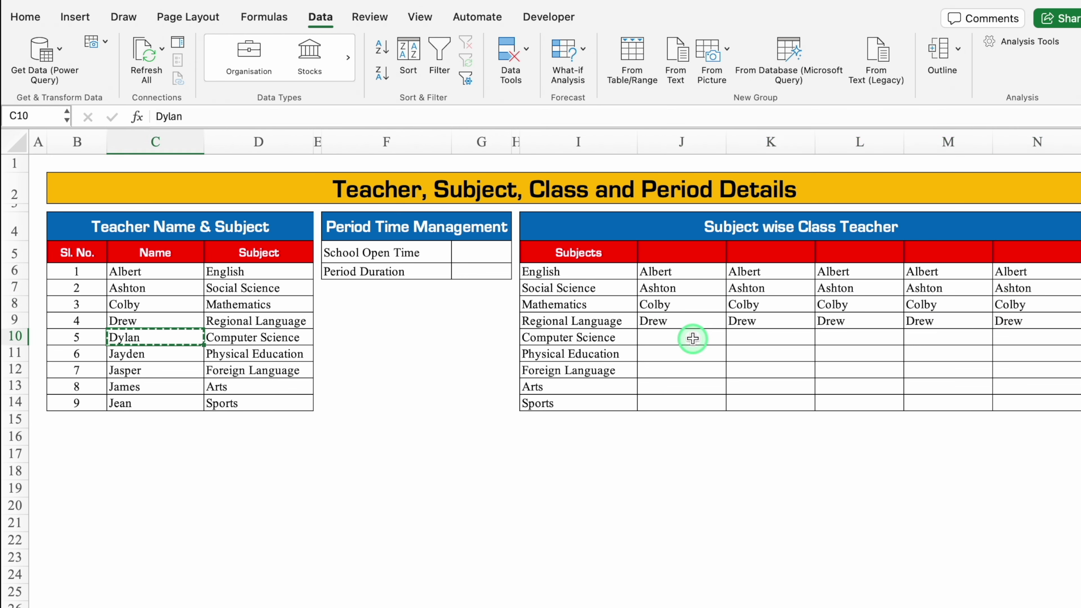
pyautogui.click(708, 525)
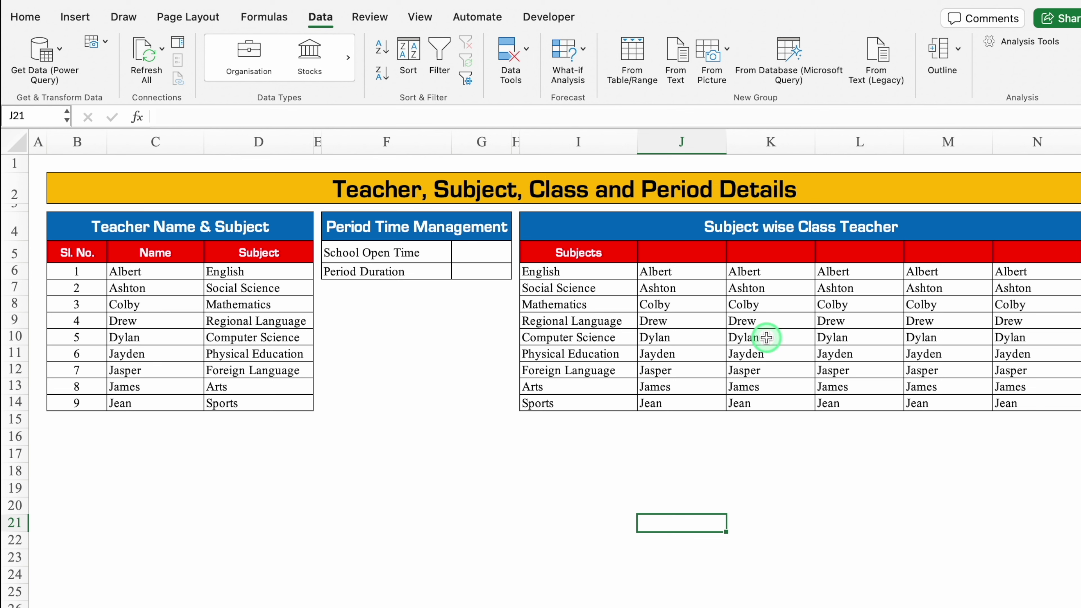
# Step: Start a =ROMAN formula in the first blank class header cell
pyautogui.click(768, 251)
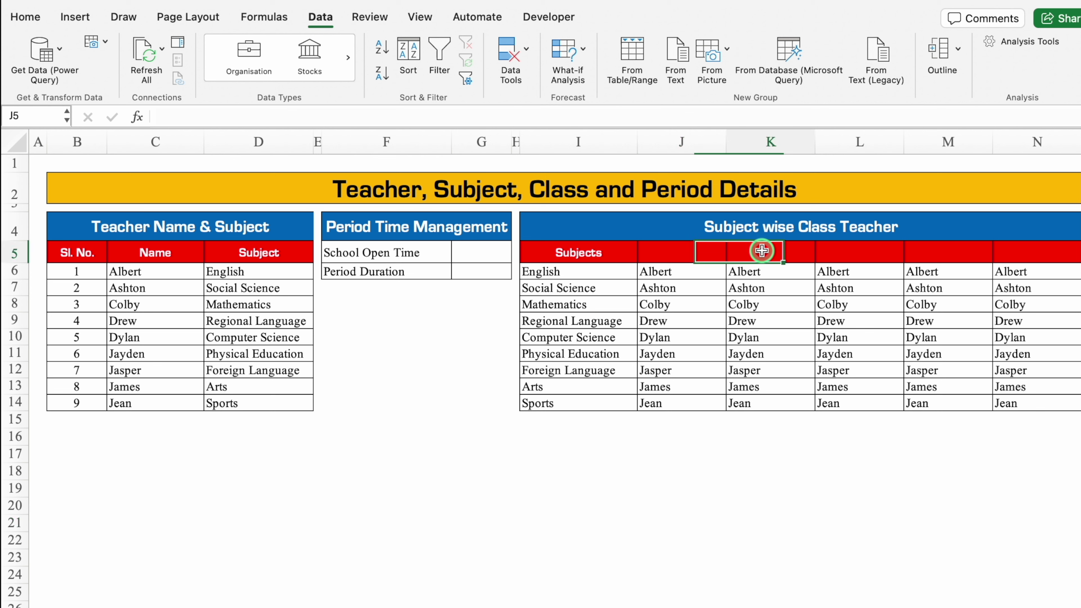
pyautogui.click(834, 251)
pyautogui.click(940, 251)
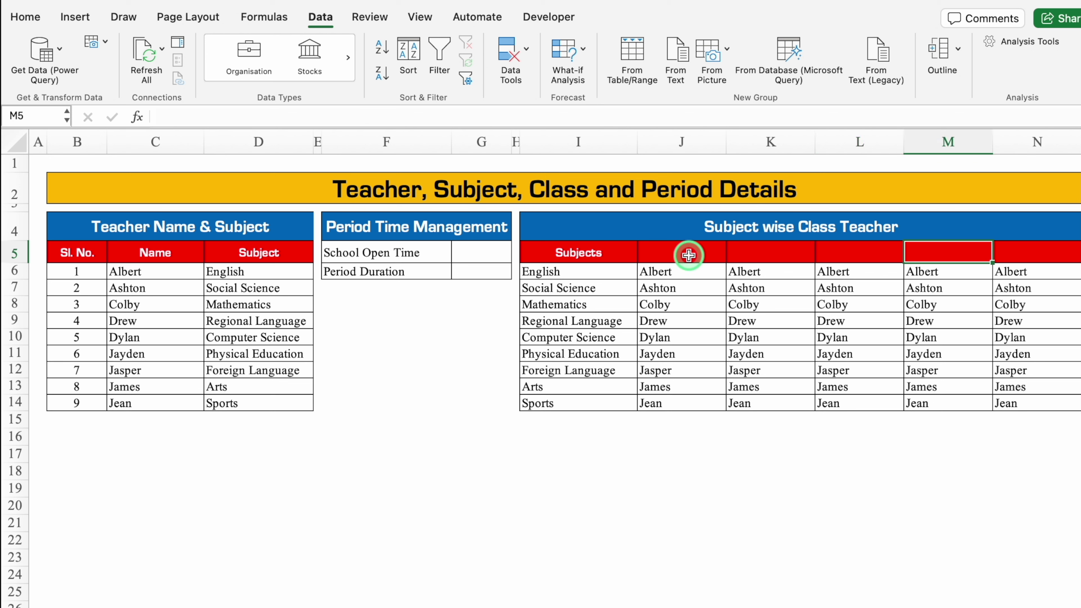
pyautogui.click(688, 255)
pyautogui.write('=roman')
# Step: Enter =ROMAN(6) in J5 so it shows VI, and fill it across to N5
pyautogui.doubleClick(682, 290)
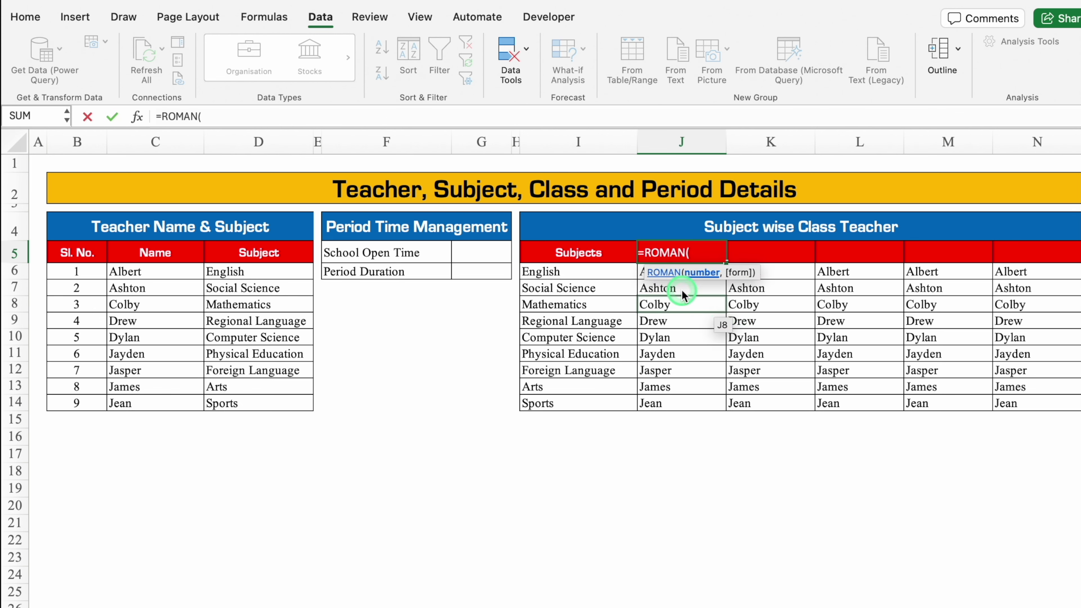
pyautogui.write('6')
pyautogui.write(')')
pyautogui.press('Return')
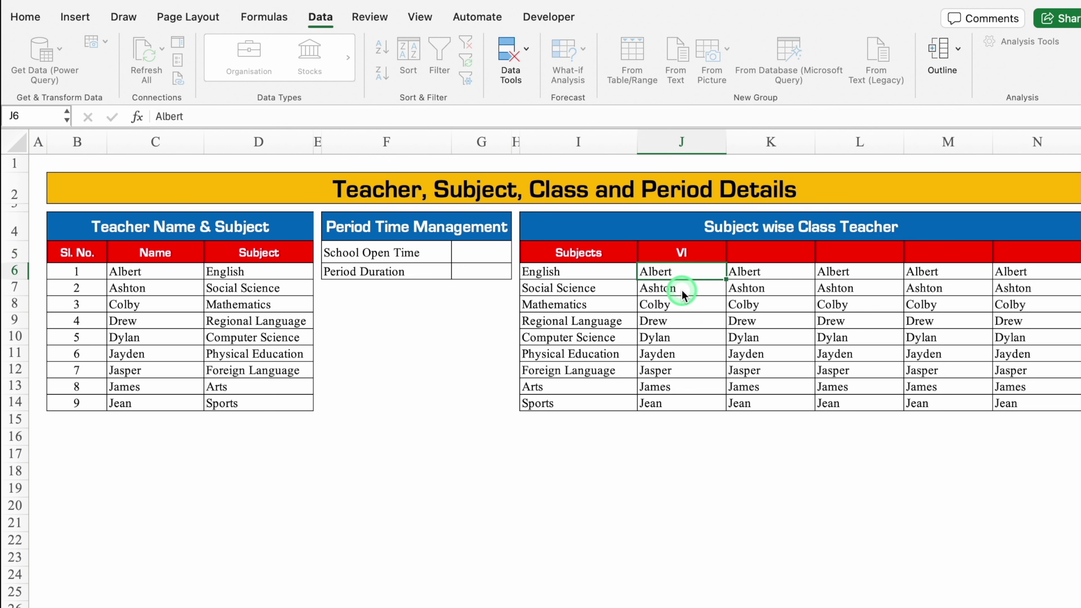
pyautogui.press('Up')
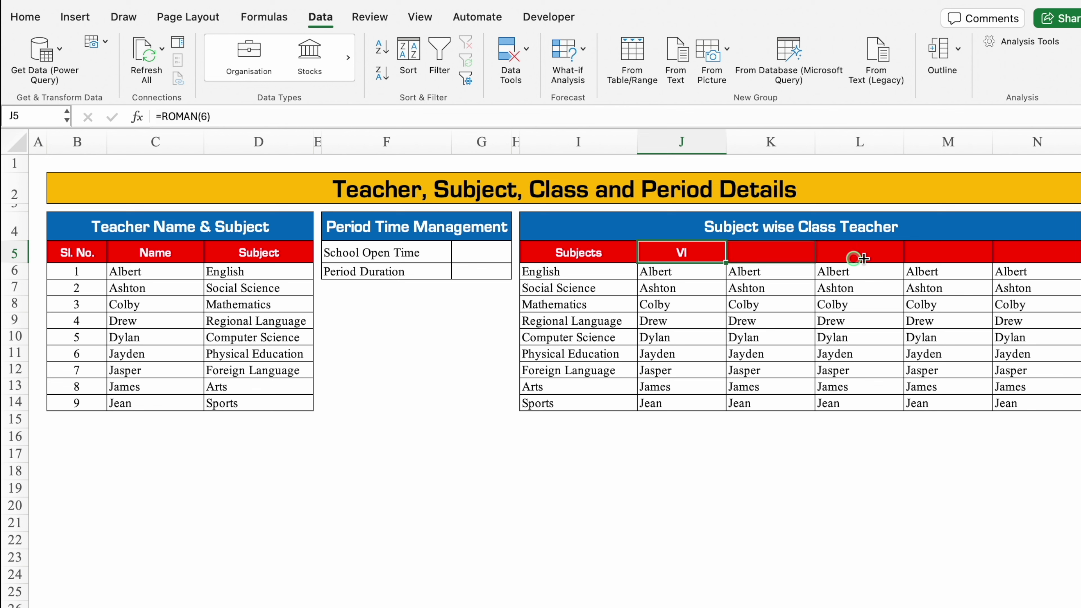
pyautogui.moveTo(863, 258); pyautogui.dragTo(1050, 264)
# Step: Change the second and third headers to ROMAN(7) and ROMAN(8) so they read VII and VIII
pyautogui.click(771, 252)
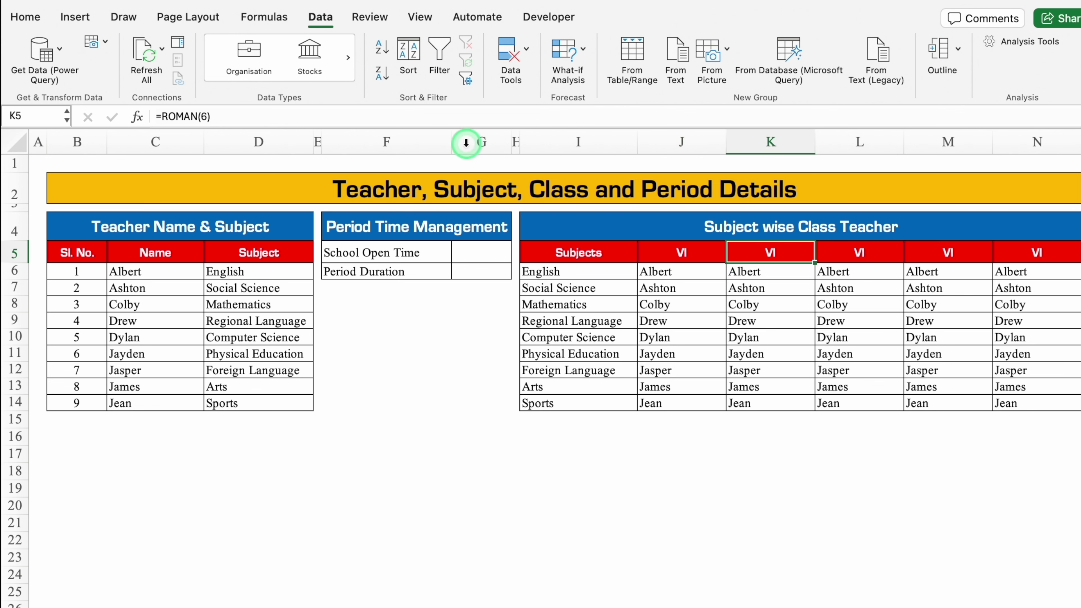
pyautogui.click(208, 117)
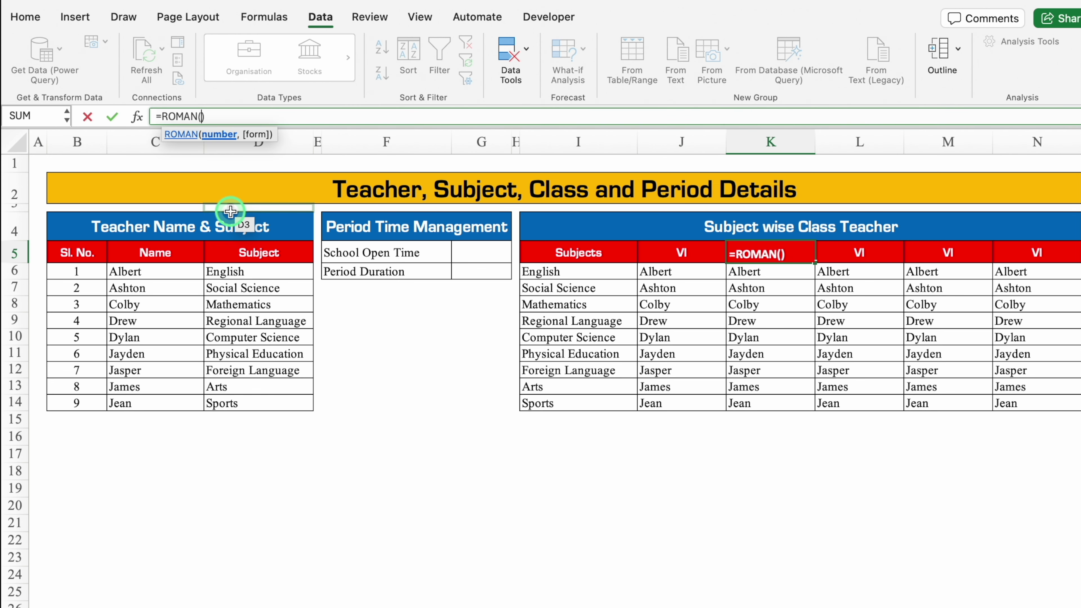
pyautogui.write('7')
pyautogui.press('Tab')
pyautogui.click(205, 117)
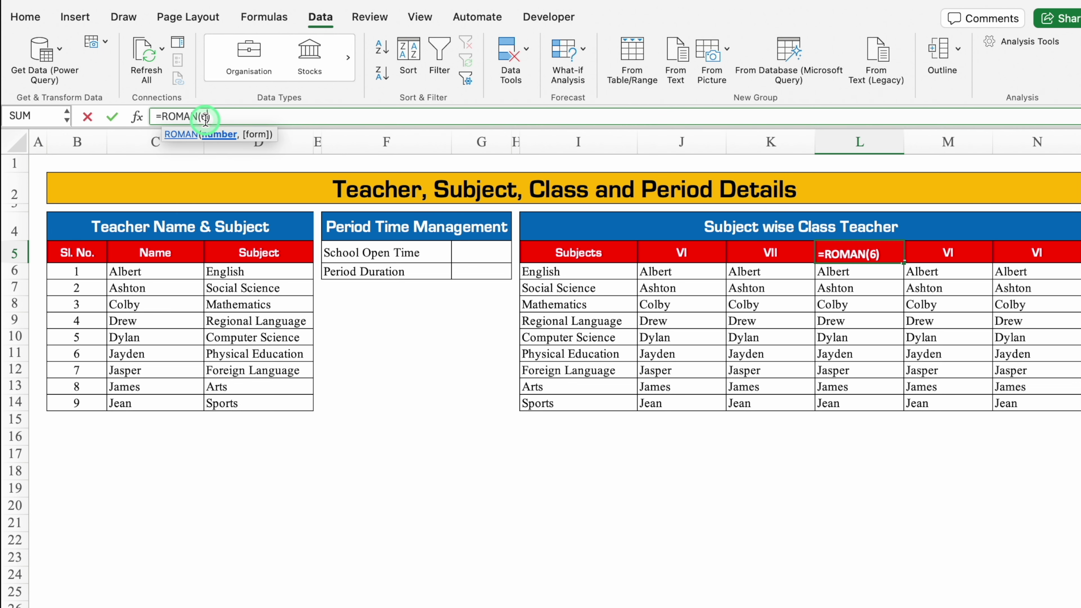
pyautogui.press('BackSpace')
pyautogui.write('8')
pyautogui.press('Tab')
# Step: Change the last two headers to ROMAN(9) and ROMAN(10) so they read IX and X
pyautogui.click(205, 118)
pyautogui.press('BackSpace')
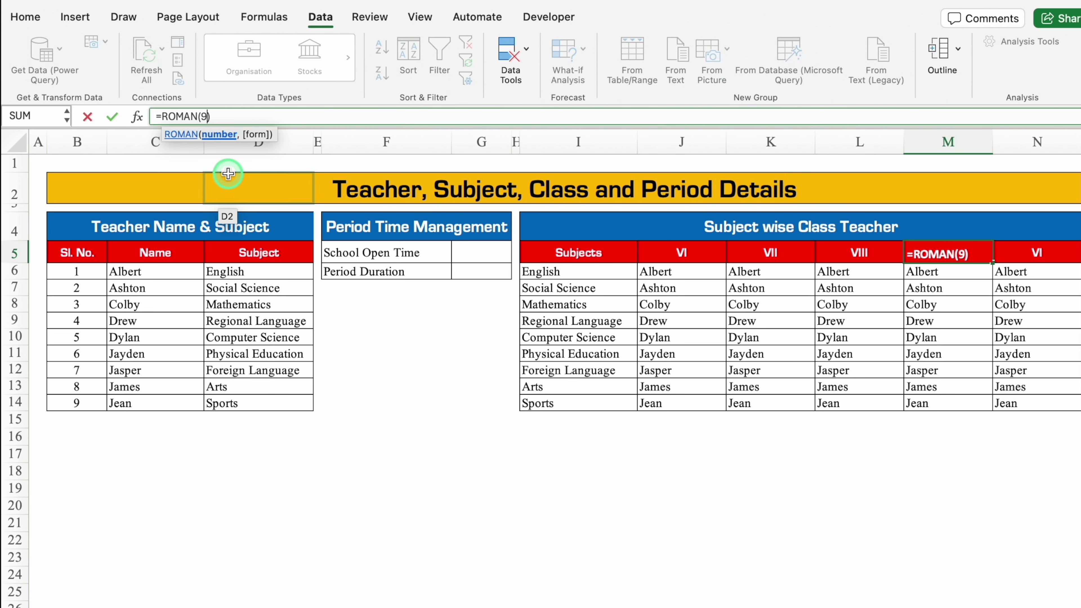
pyautogui.press('Tab')
pyautogui.hotkey('ctrl', 'u')
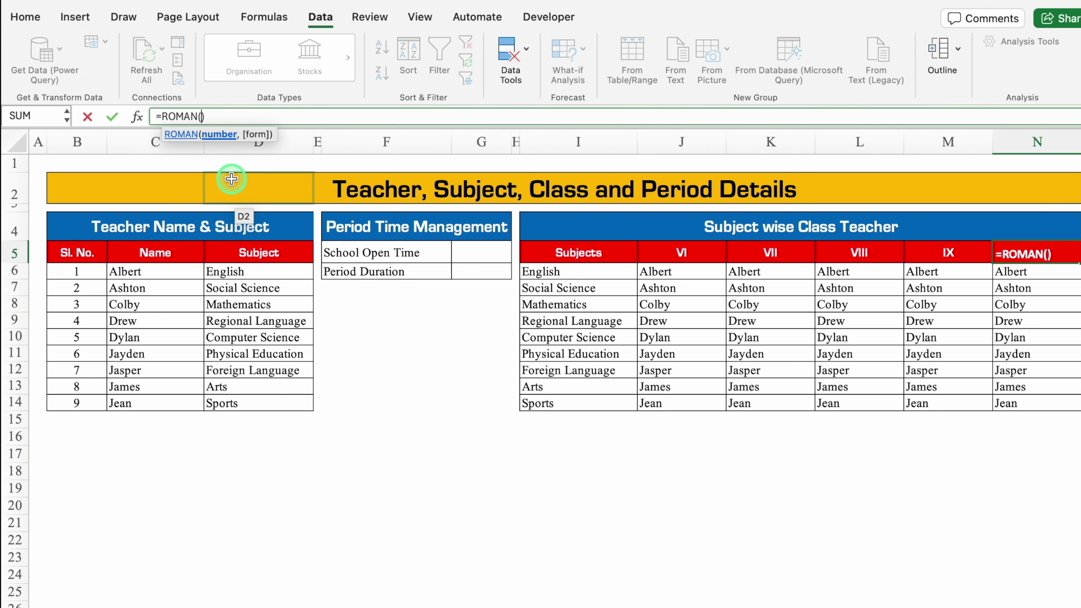
pyautogui.click(301, 434)
pyautogui.click(468, 271)
pyautogui.write('30')
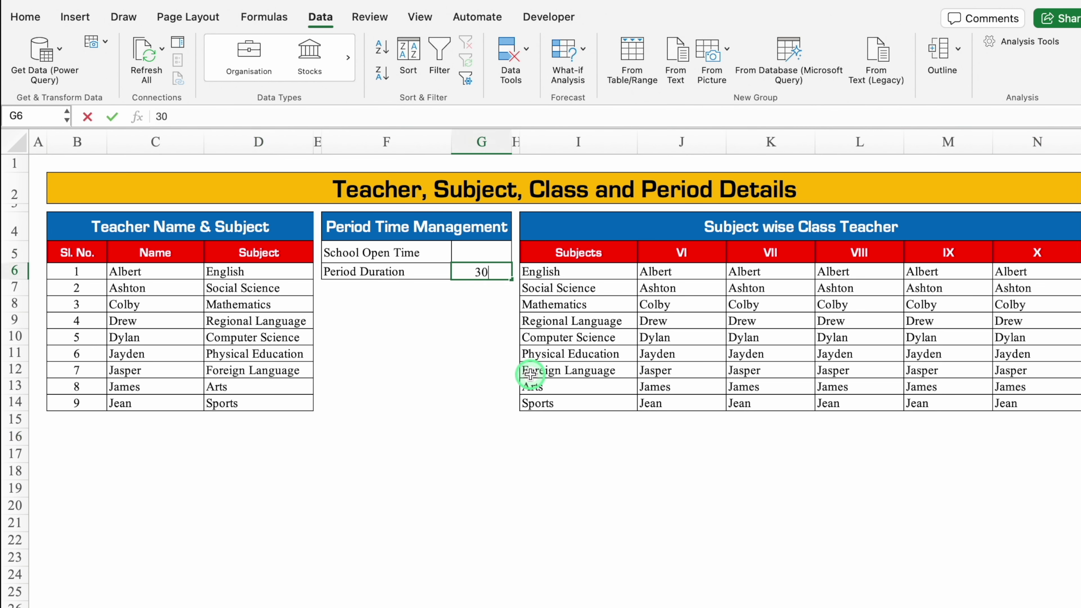
# Step: Commit 30 as the Period Duration in G6
pyautogui.press('Return')
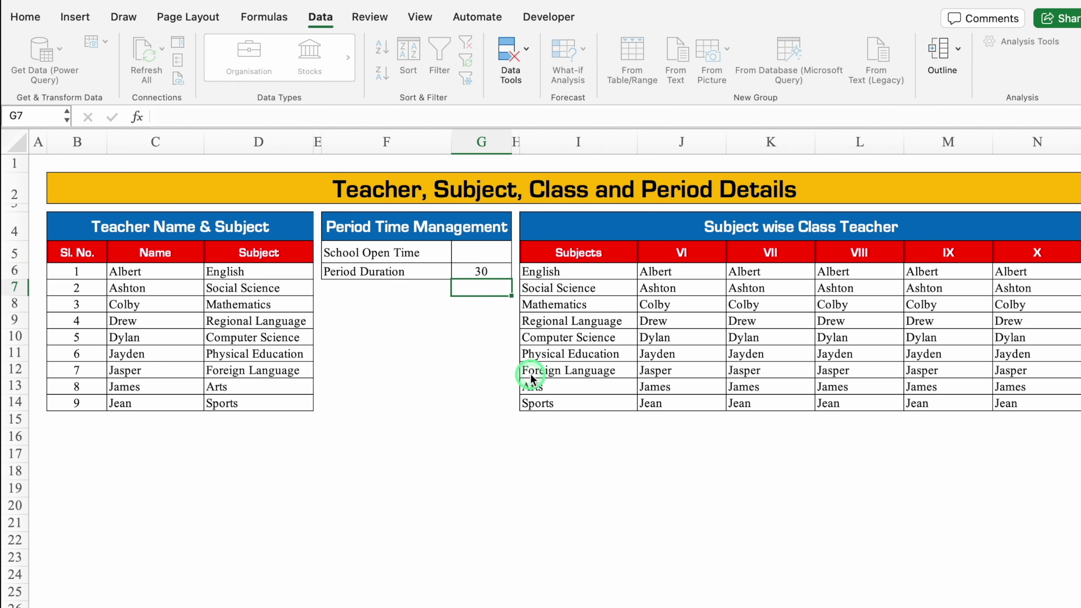
pyautogui.click(485, 358)
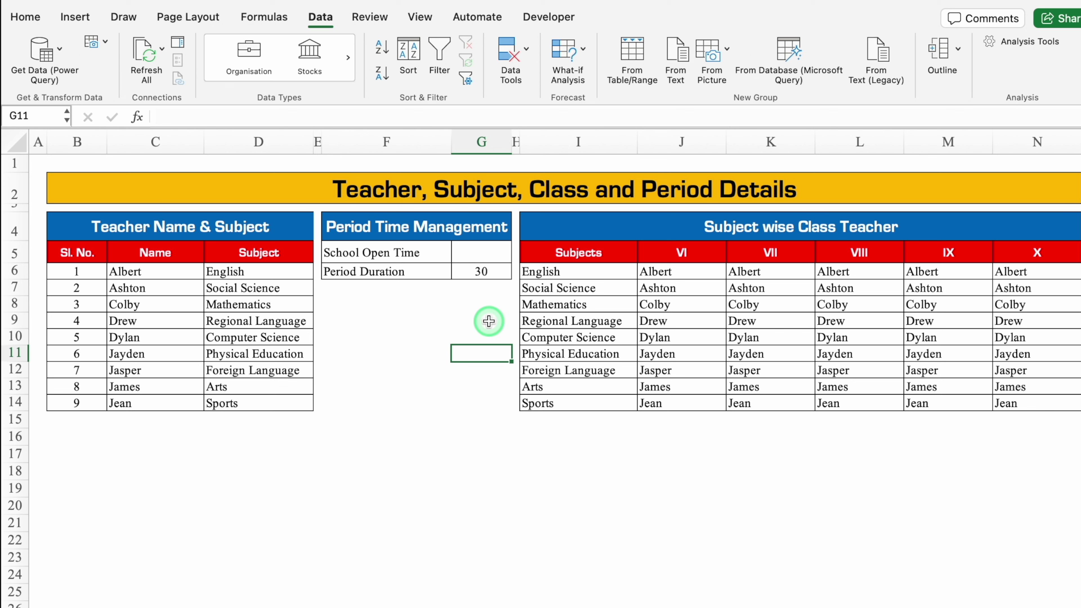
pyautogui.click(472, 252)
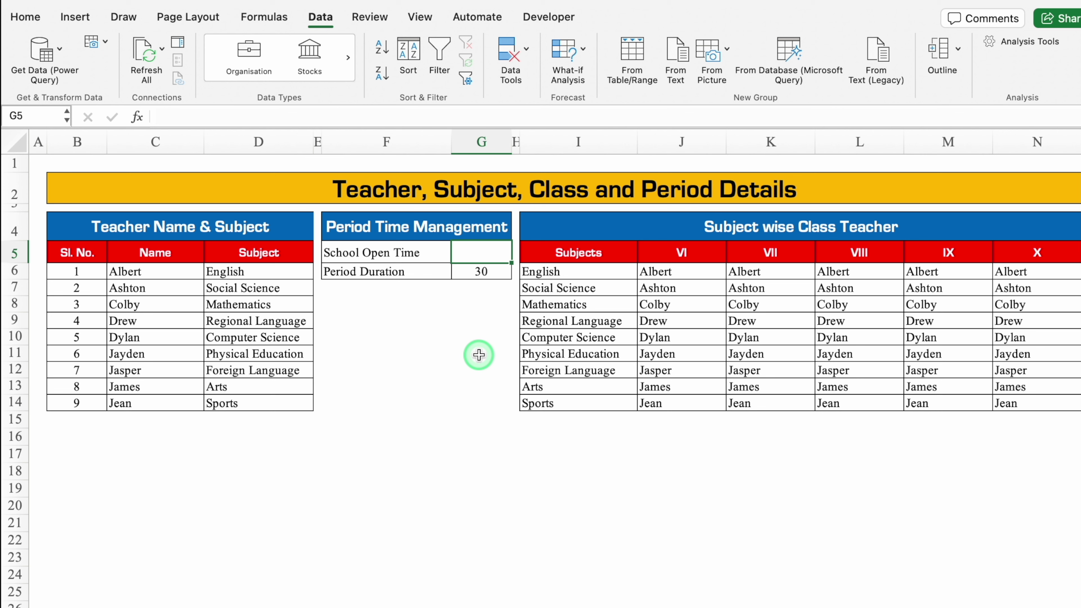
# Step: Add a Data Validation list to School Open Time with 7:00, 7:30, 8:00, 8:30, 9:00
pyautogui.click(527, 52)
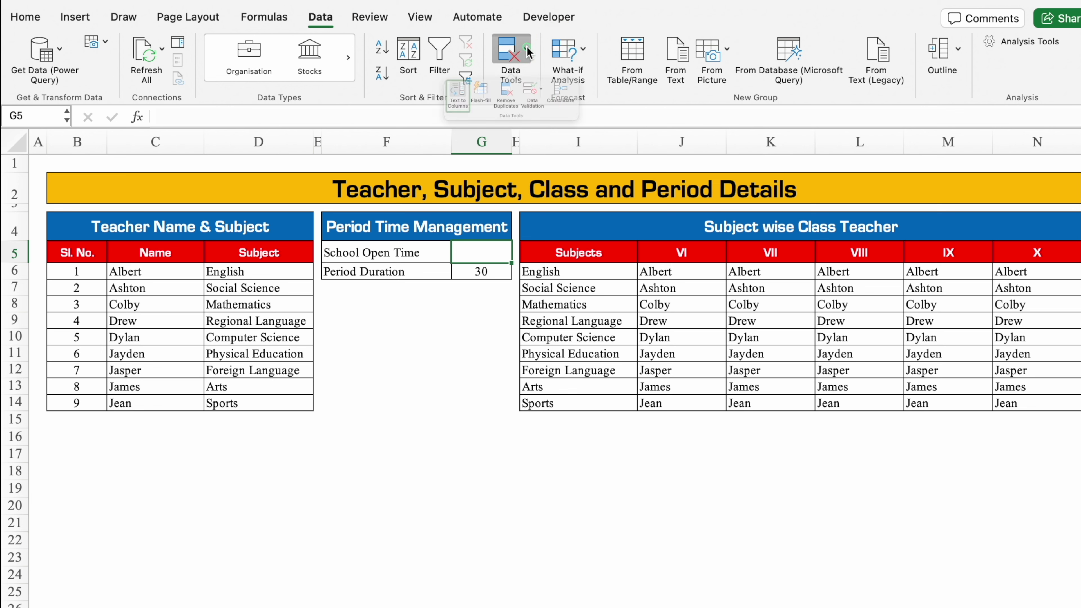
pyautogui.click(539, 97)
pyautogui.click(550, 170)
pyautogui.click(473, 226)
pyautogui.click(478, 259)
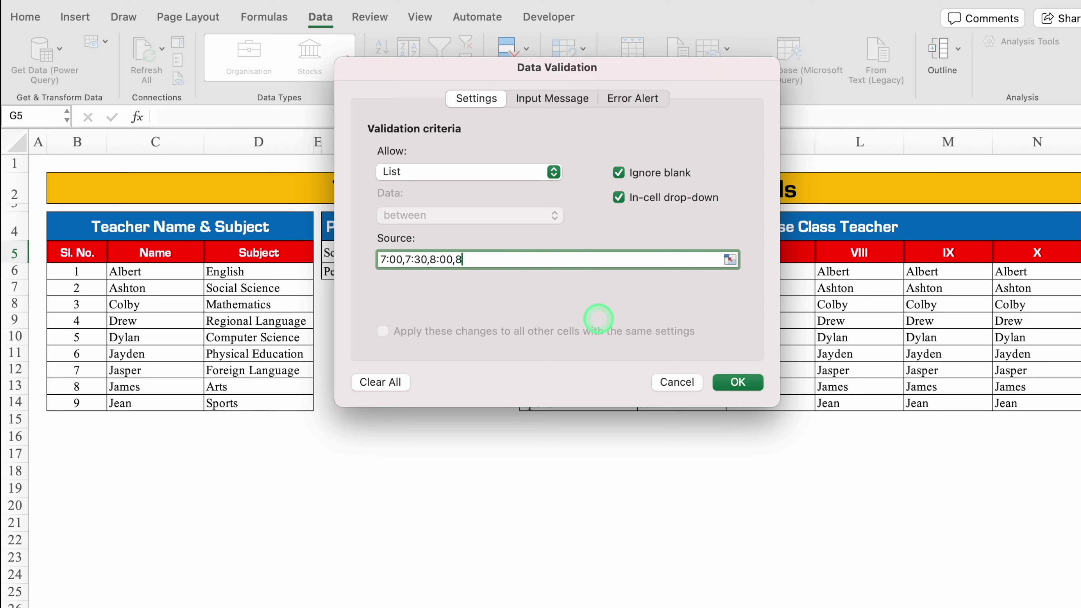
pyautogui.write(':30,9:00')
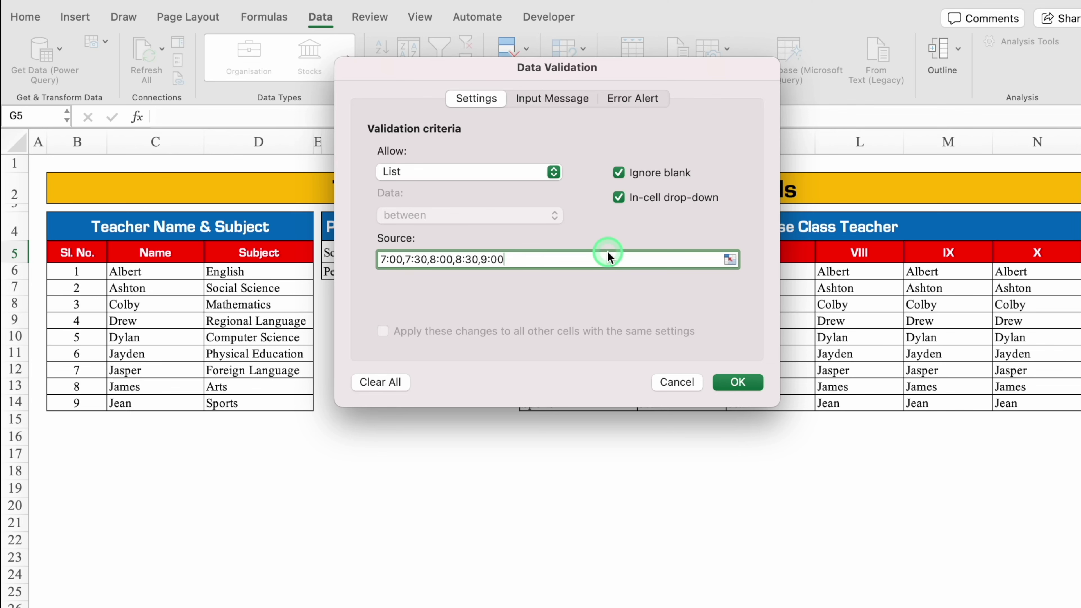
pyautogui.click(740, 381)
# Step: Pick 8:00 from the School Open Time dropdown and add a new blank sheet
pyautogui.click(518, 255)
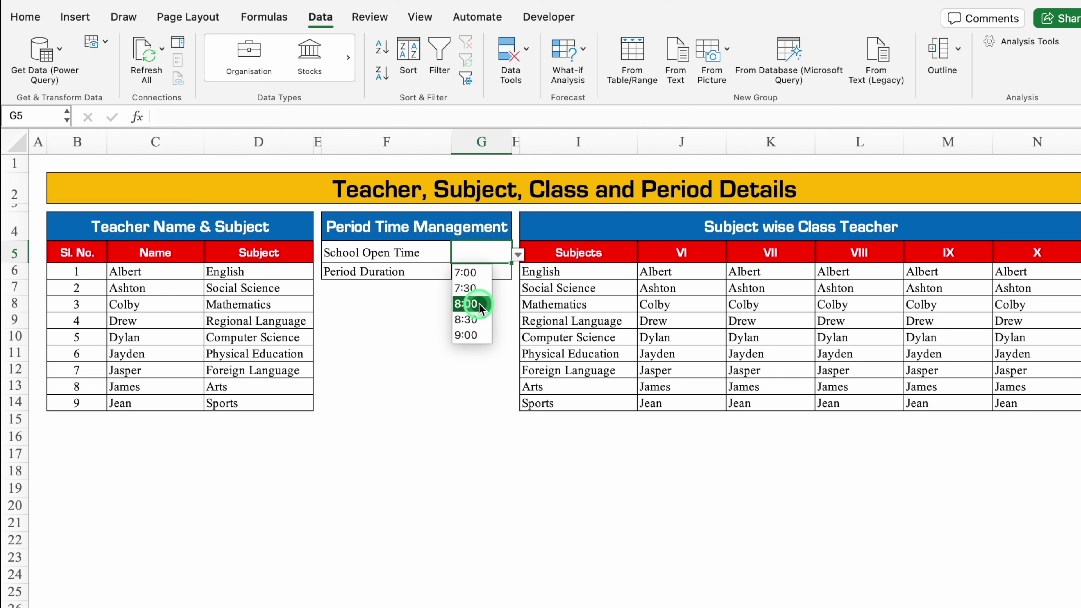
pyautogui.click(468, 303)
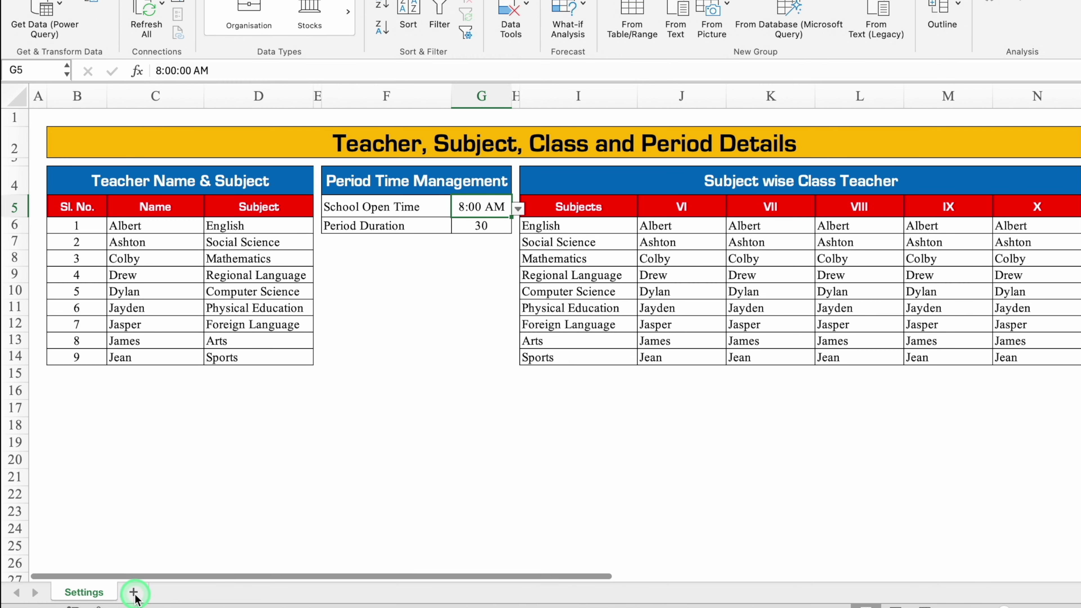
pyautogui.click(133, 592)
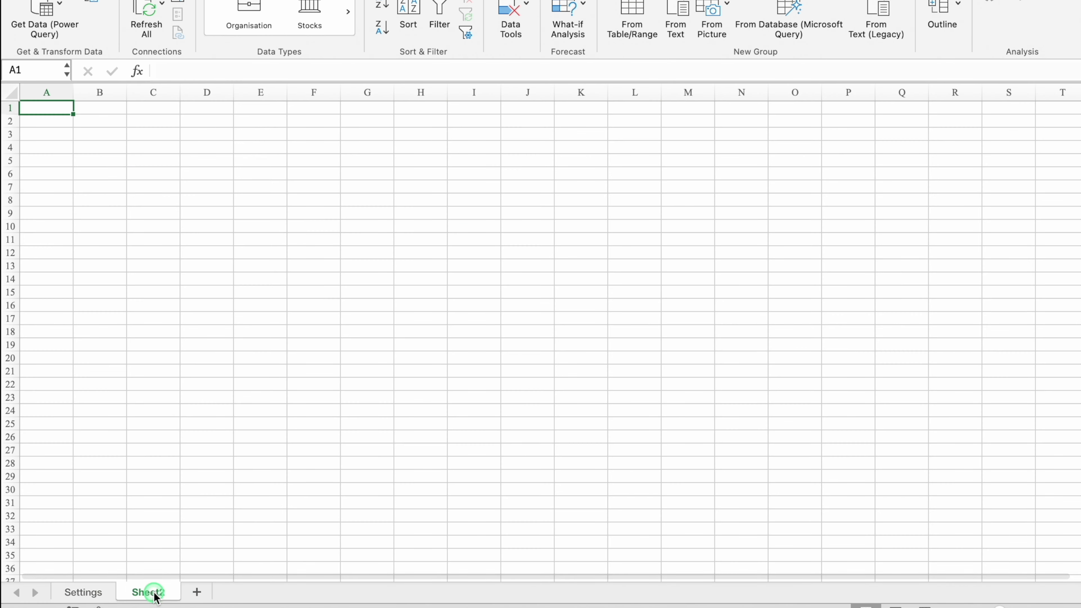
# Step: Rename the new sheet 'Filtered List' and add another sheet named 'Time Table'
pyautogui.write('Filtered')
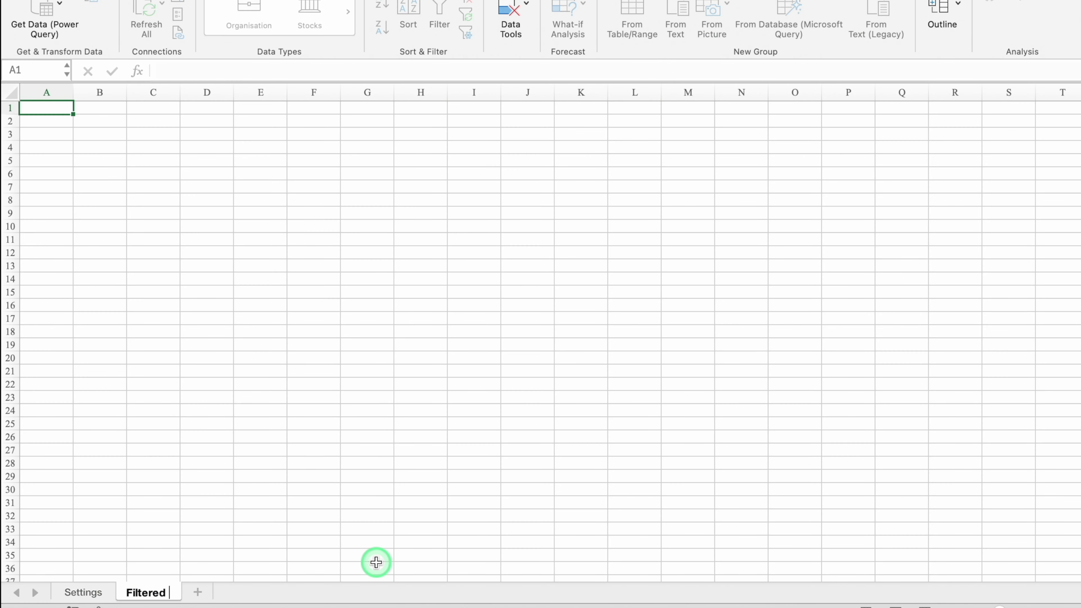
pyautogui.write(' List')
pyautogui.click(217, 593)
pyautogui.doubleClick(225, 593)
pyautogui.write('Time Table')
pyautogui.click(528, 528)
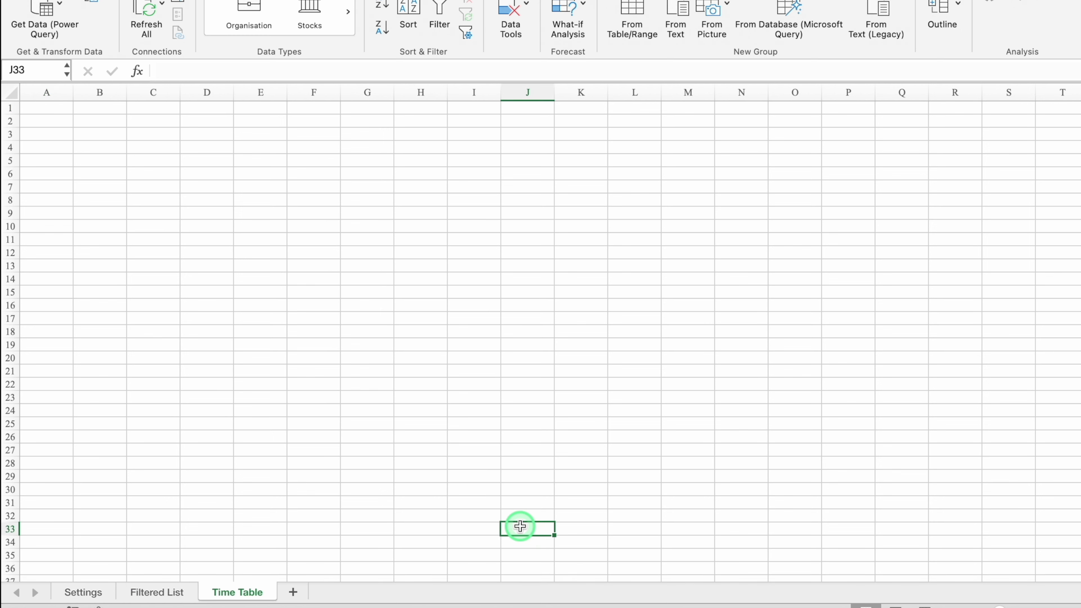
# Step: On Filtered List, narrow column A and put headers 'Sl. No.' in B4 and 'Period 1' in C4
pyautogui.click(170, 593)
pyautogui.scroll(3, 152, 191)
pyautogui.moveTo(117, 99); pyautogui.dragTo(47, 104)
pyautogui.click(89, 181)
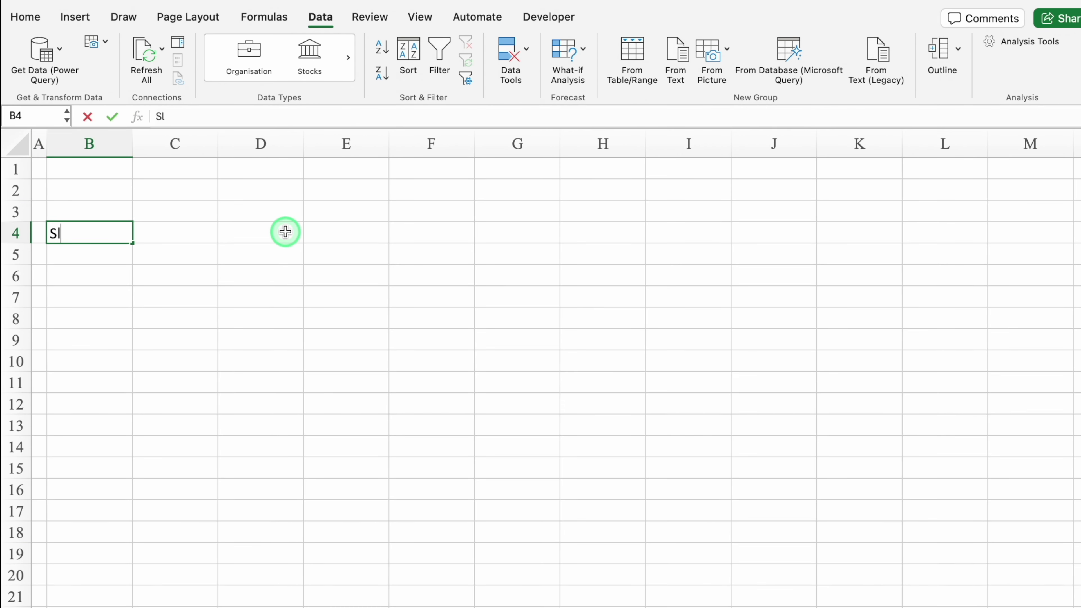
pyautogui.write('Sl. No.')
pyautogui.press('Tab')
pyautogui.write('d 1')
pyautogui.press('Return')
pyautogui.click(16, 233)
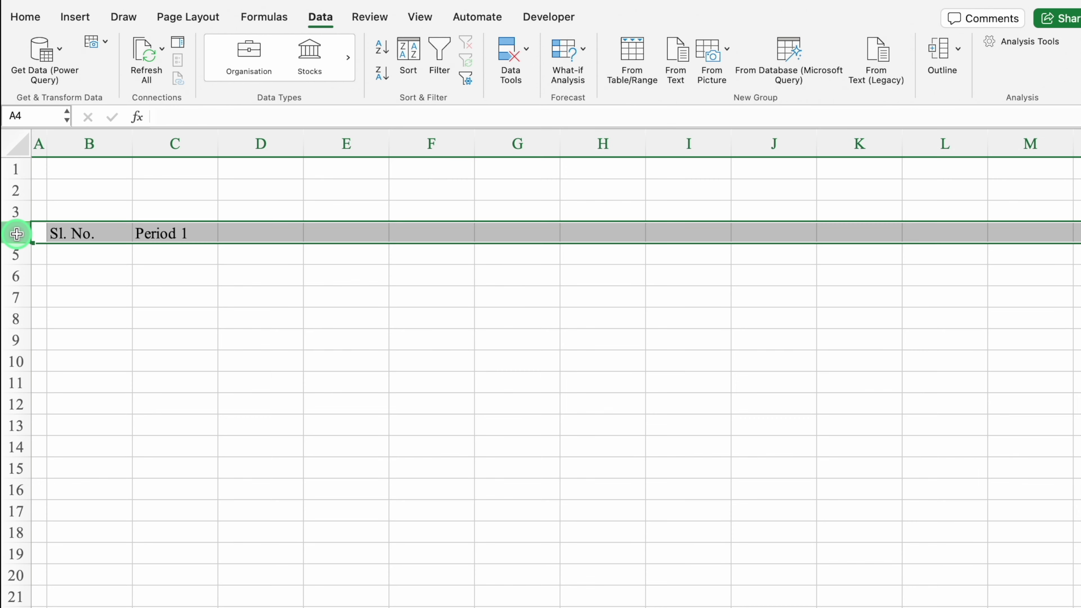
pyautogui.click(24, 17)
# Step: Centre the row 4 headers and set them in Eurostile Bold
pyautogui.click(355, 49)
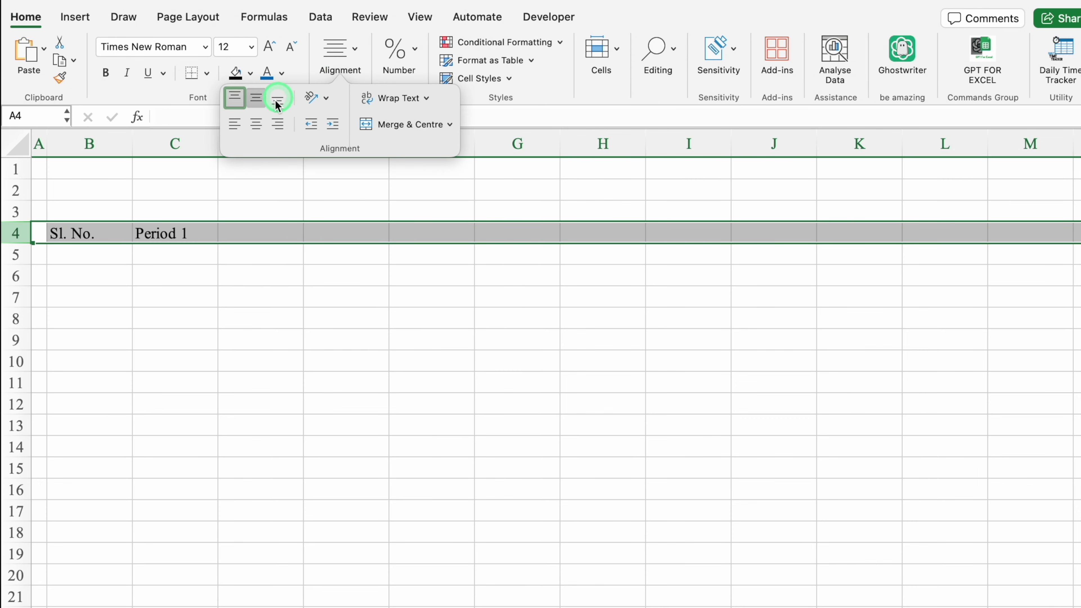
pyautogui.click(256, 124)
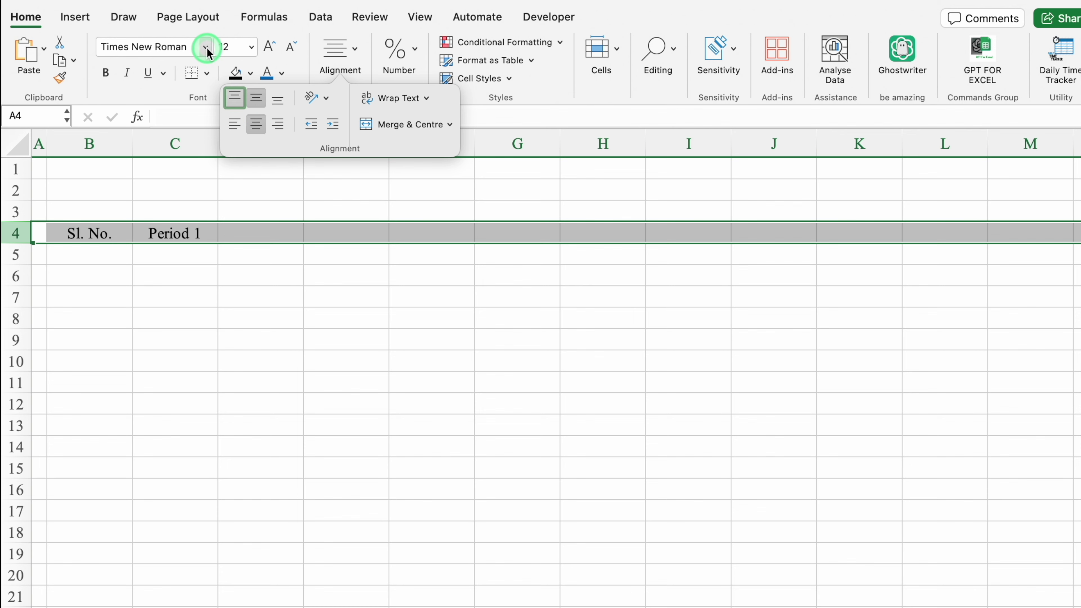
pyautogui.click(205, 46)
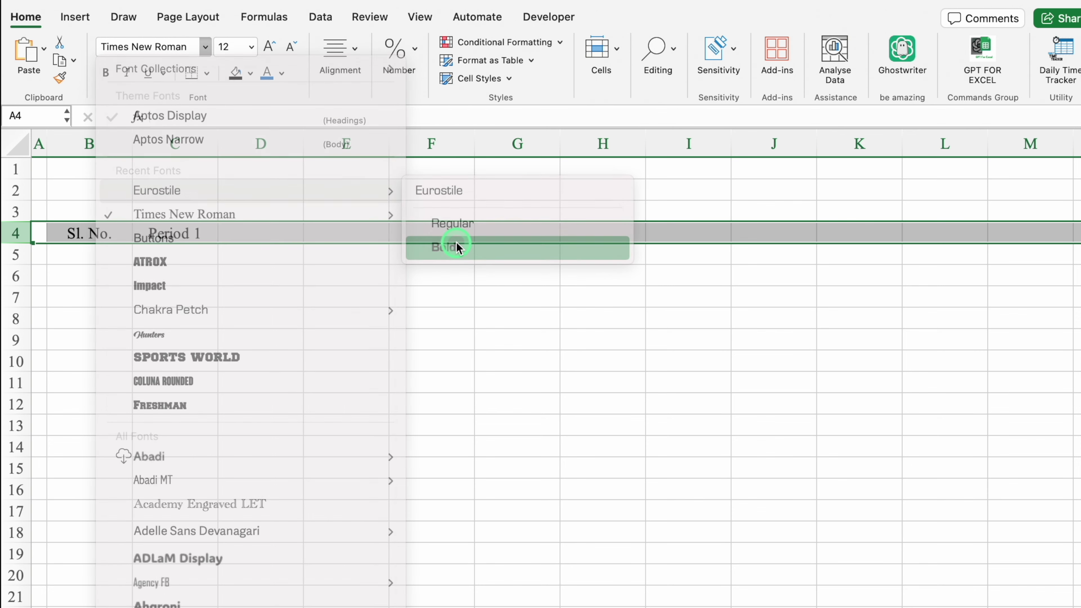
pyautogui.click(444, 245)
# Step: Fill Period 1–4 across C4:F4, move Period 5 to H4, and extend Period 5–8 to K4
pyautogui.click(200, 230)
pyautogui.moveTo(218, 241); pyautogui.dragTo(553, 251)
pyautogui.hotkey('ctrl', 'c')
pyautogui.click(603, 237)
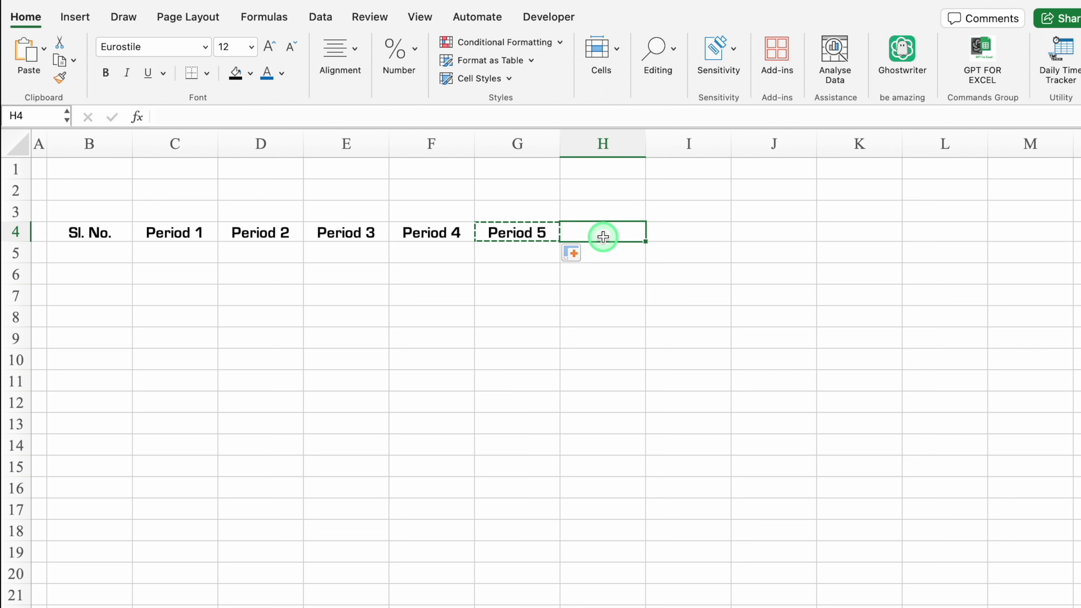
pyautogui.press('Return')
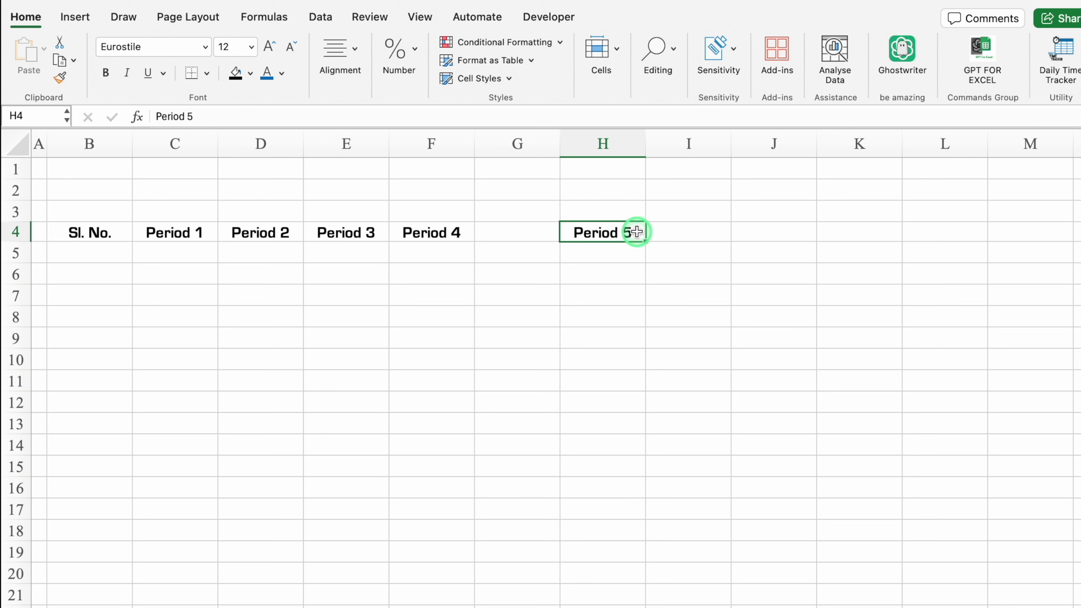
pyautogui.moveTo(646, 242); pyautogui.dragTo(878, 232)
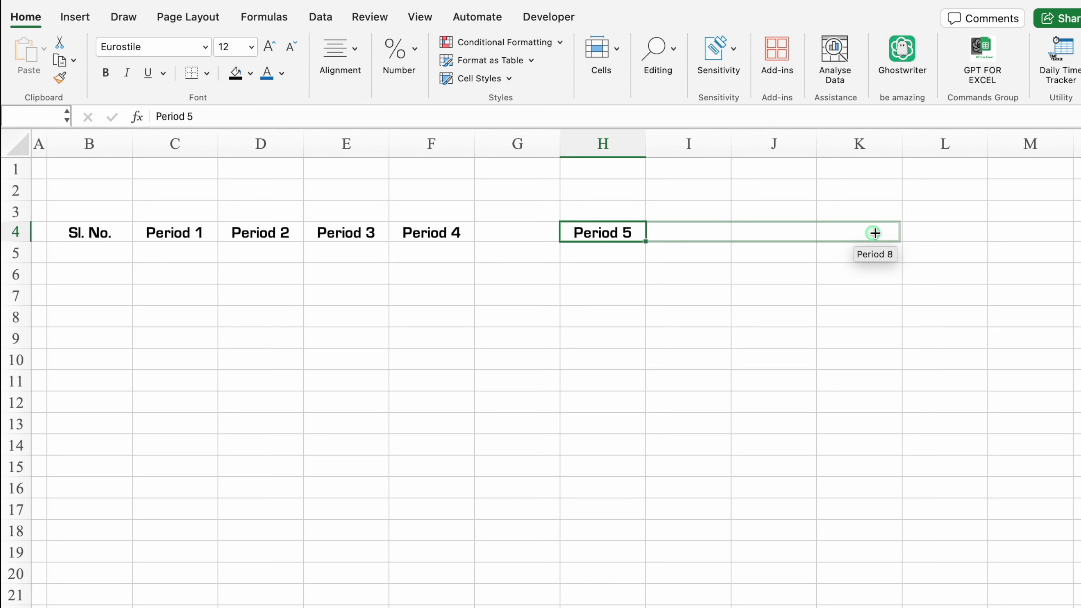
pyautogui.click(822, 322)
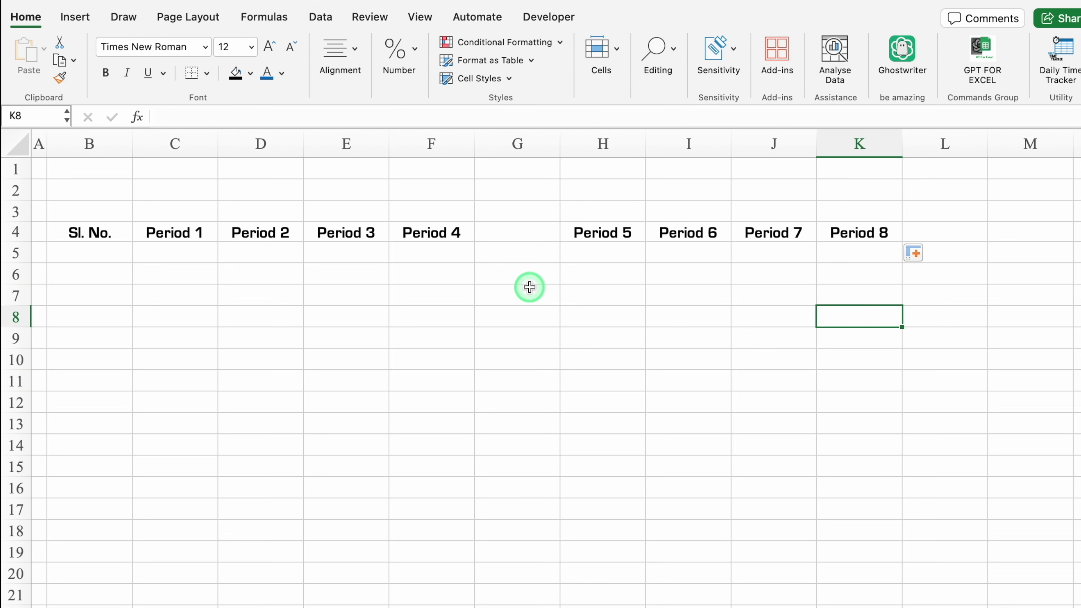
# Step: Give the B4:F4 headers a blue fill with white text
pyautogui.click(102, 232)
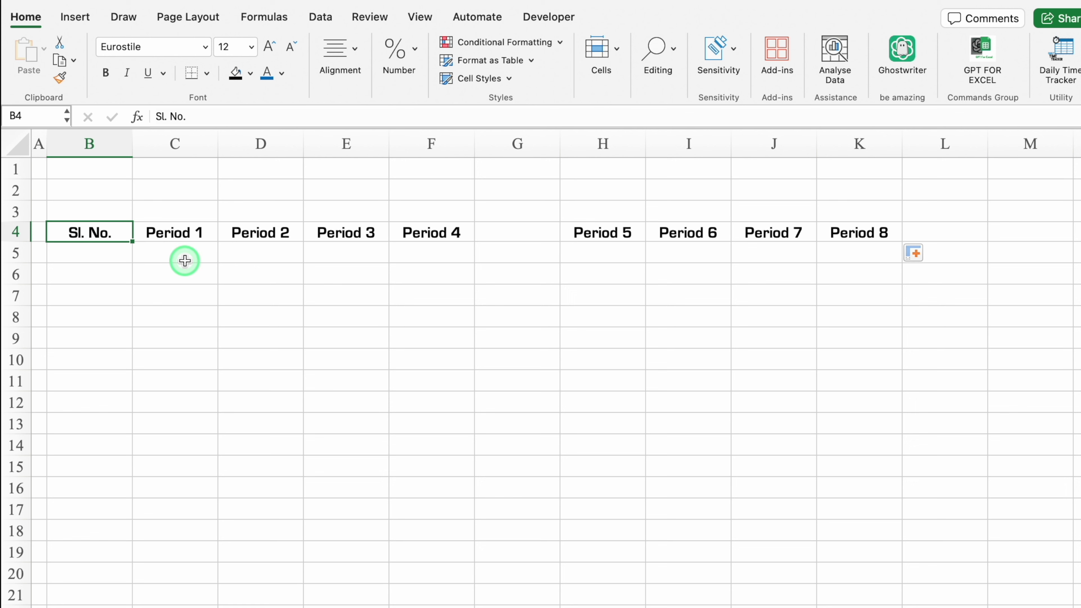
pyautogui.hotkey('shift', 'Right')
pyautogui.hotkey('shift', 'Right')
pyautogui.hotkey('shift', 'Right')
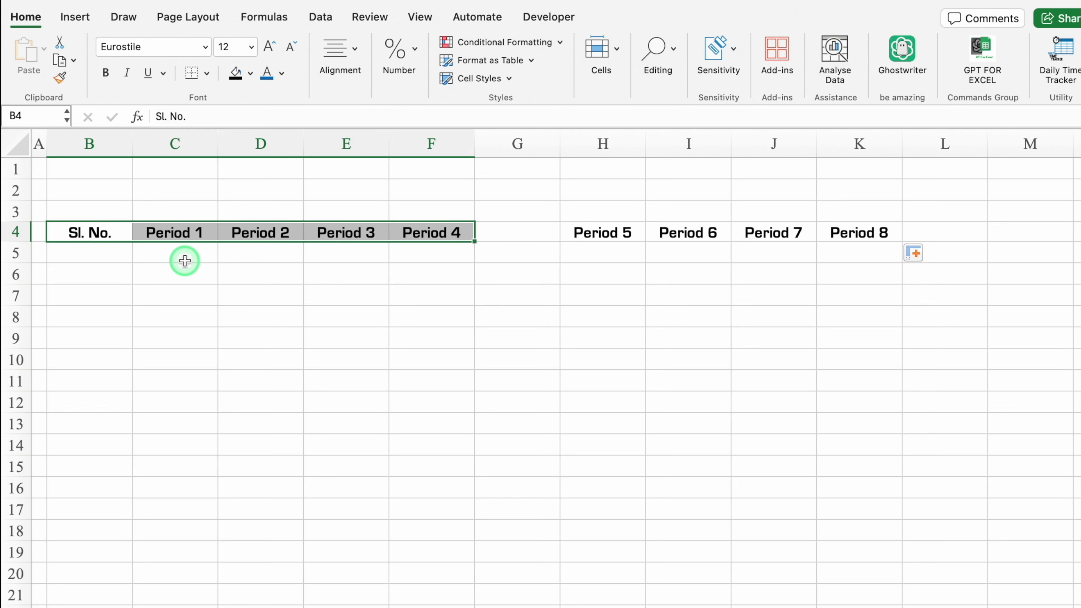
pyautogui.click(251, 73)
pyautogui.click(346, 259)
pyautogui.click(281, 73)
pyautogui.click(272, 146)
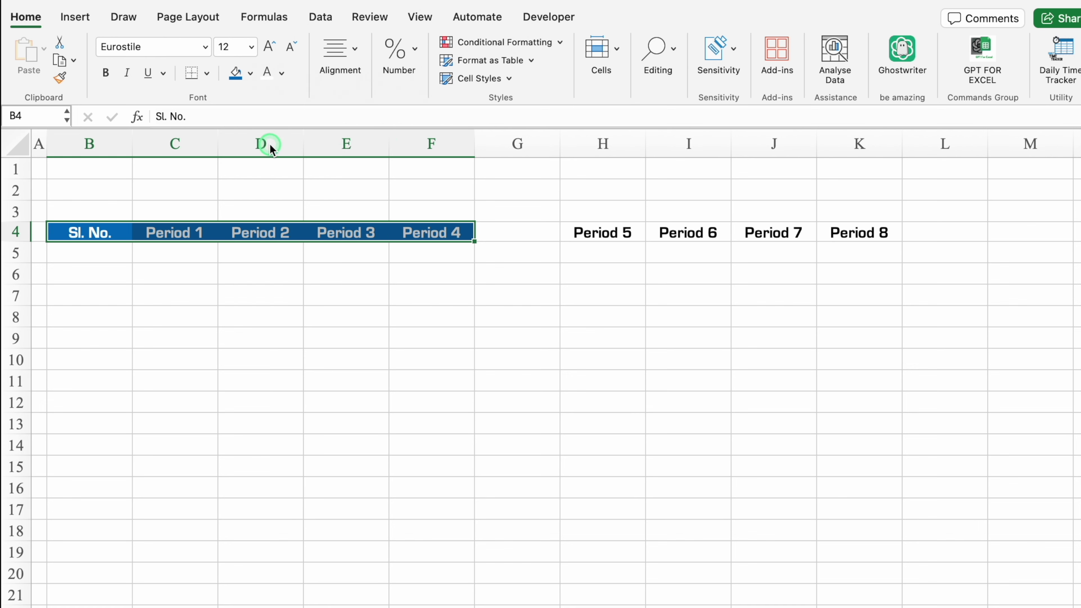
# Step: Make H4:K4 blue with white text, and add All Borders to both header ranges
pyautogui.moveTo(603, 233); pyautogui.dragTo(834, 233)
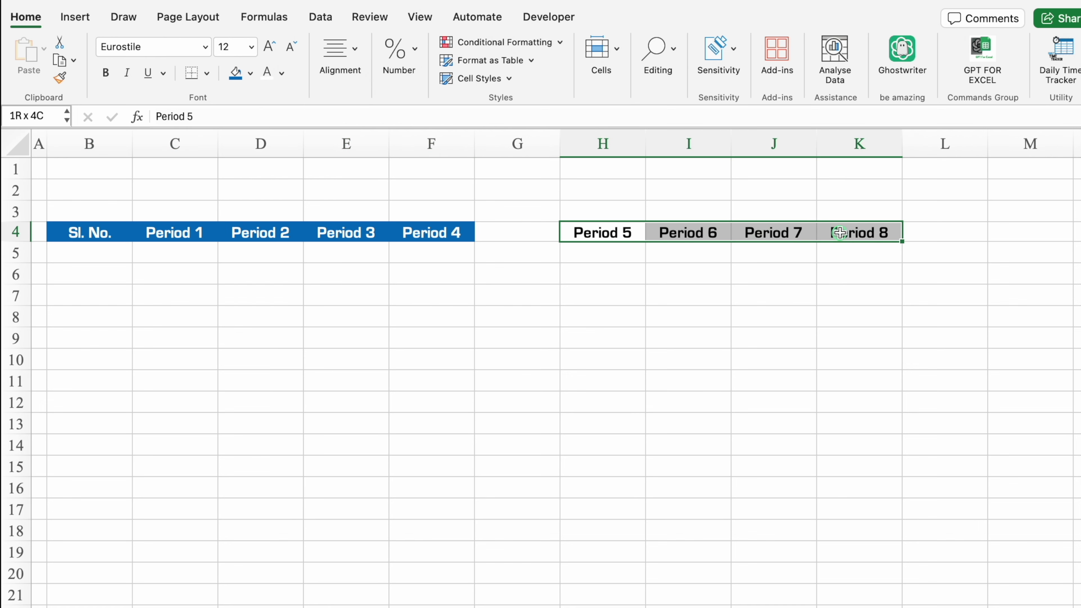
pyautogui.click(235, 73)
pyautogui.click(267, 73)
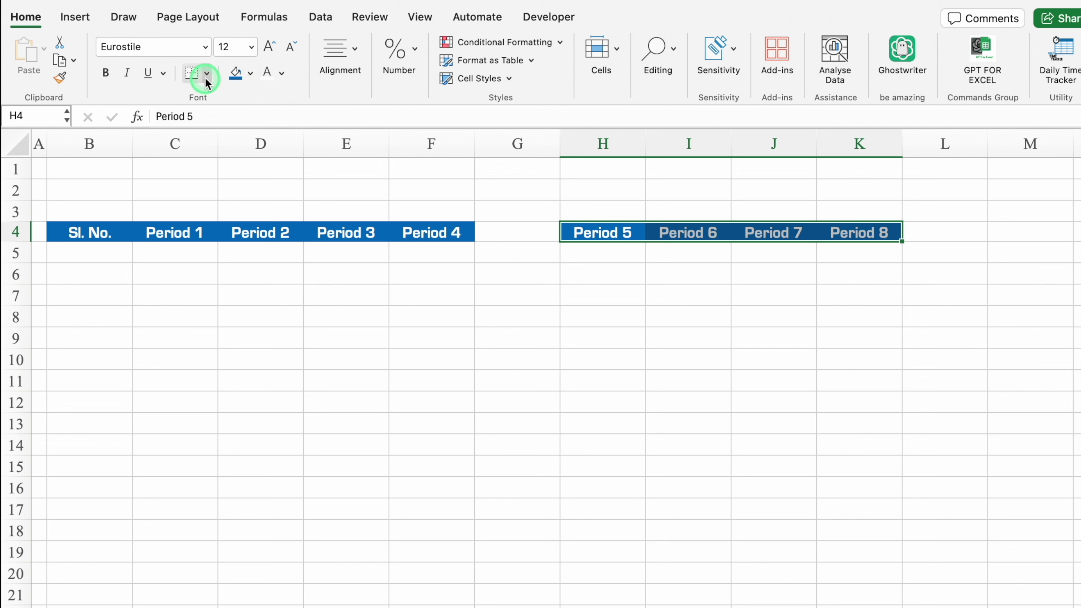
pyautogui.click(207, 73)
pyautogui.click(229, 221)
pyautogui.moveTo(89, 233); pyautogui.dragTo(430, 232)
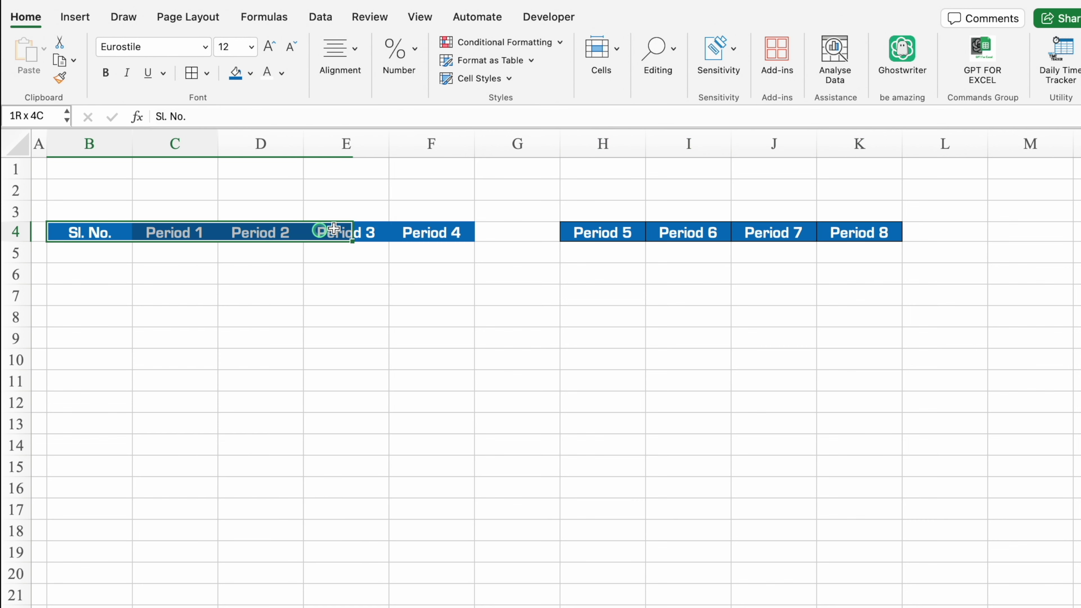
pyautogui.click(191, 73)
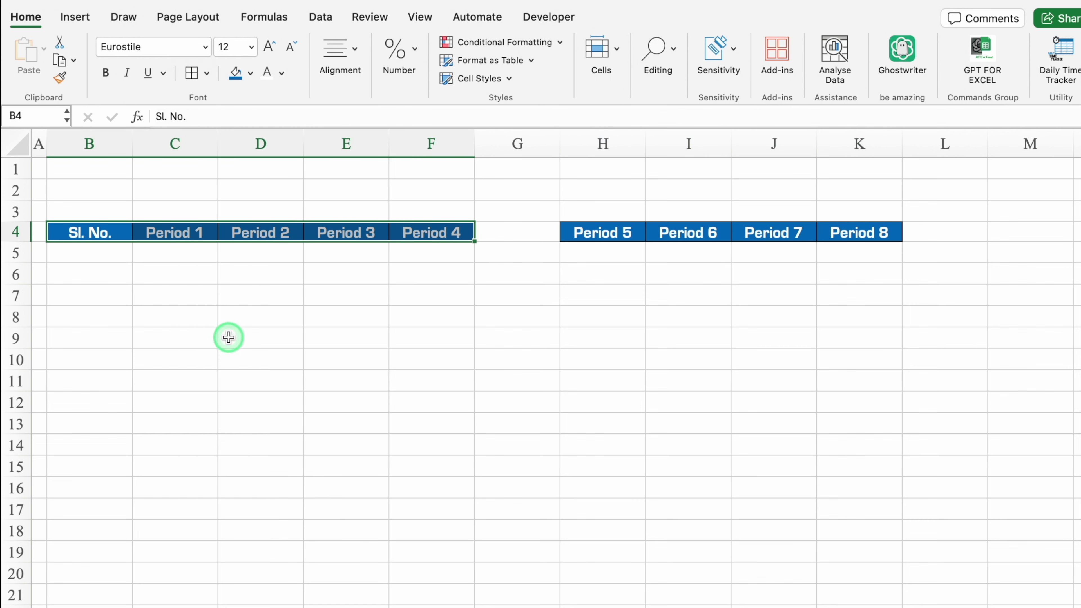
# Step: Select B2 through K2 for the title bar
pyautogui.click(229, 338)
pyautogui.click(91, 185)
pyautogui.moveTo(93, 187); pyautogui.dragTo(844, 190)
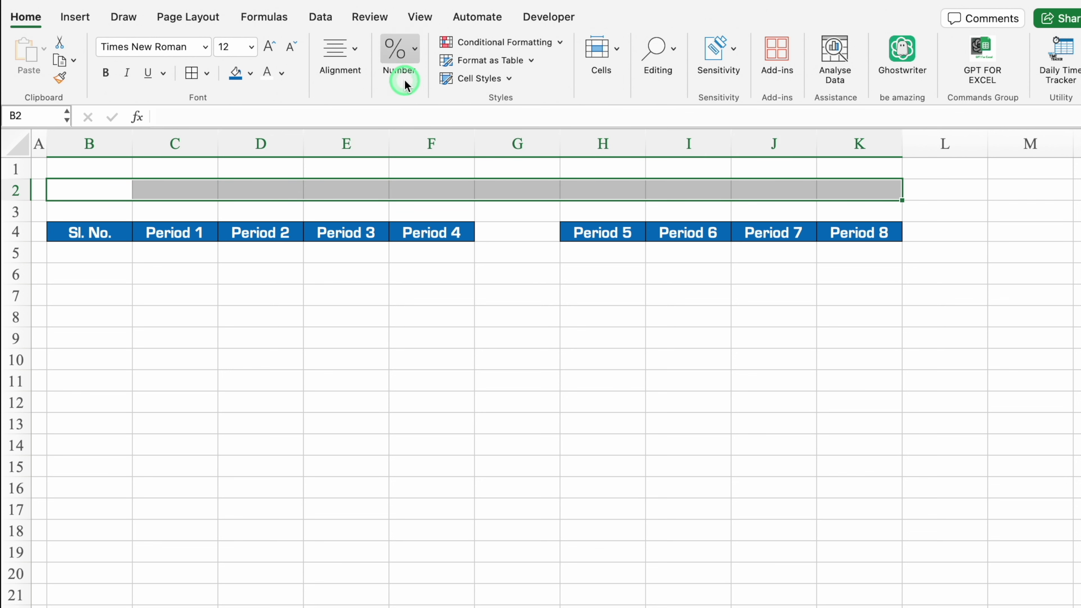
# Step: Merge and centre B2:K2 with a gold fill and black text
pyautogui.click(349, 53)
pyautogui.click(383, 124)
pyautogui.click(250, 74)
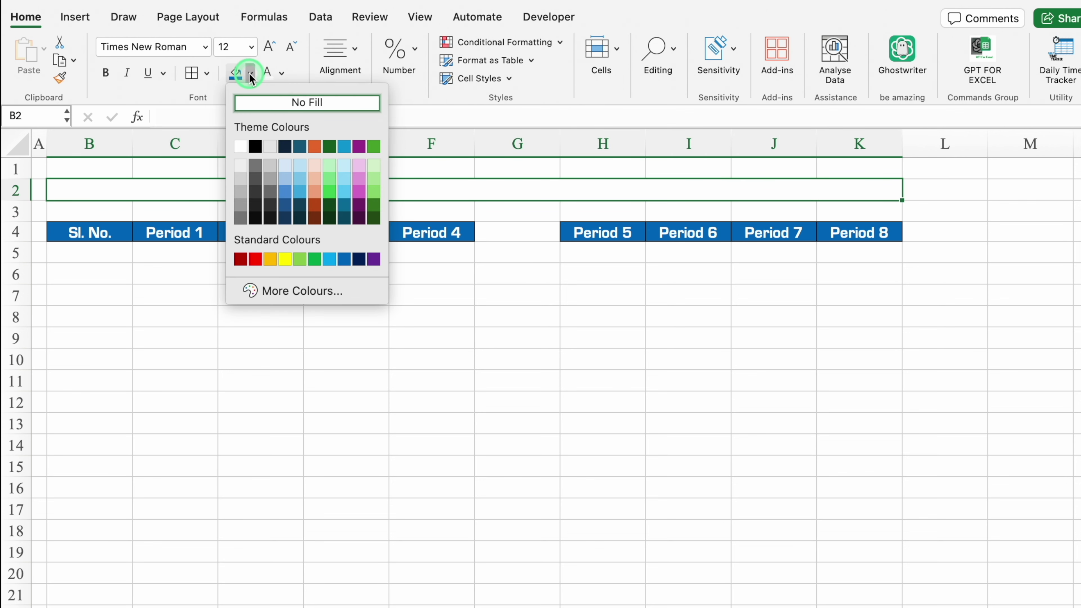
pyautogui.click(272, 258)
pyautogui.click(282, 73)
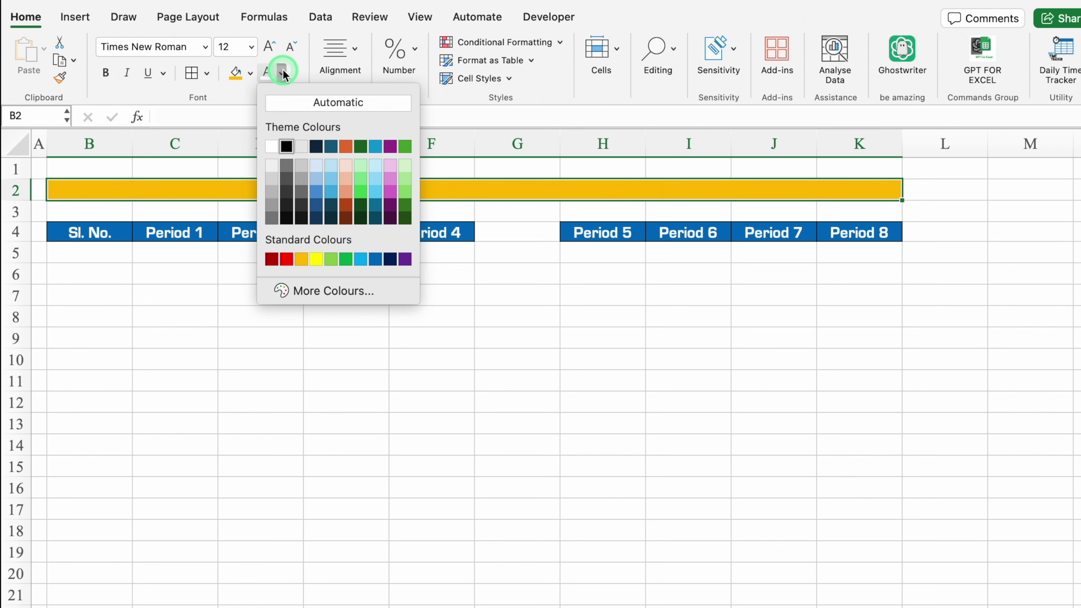
pyautogui.click(287, 149)
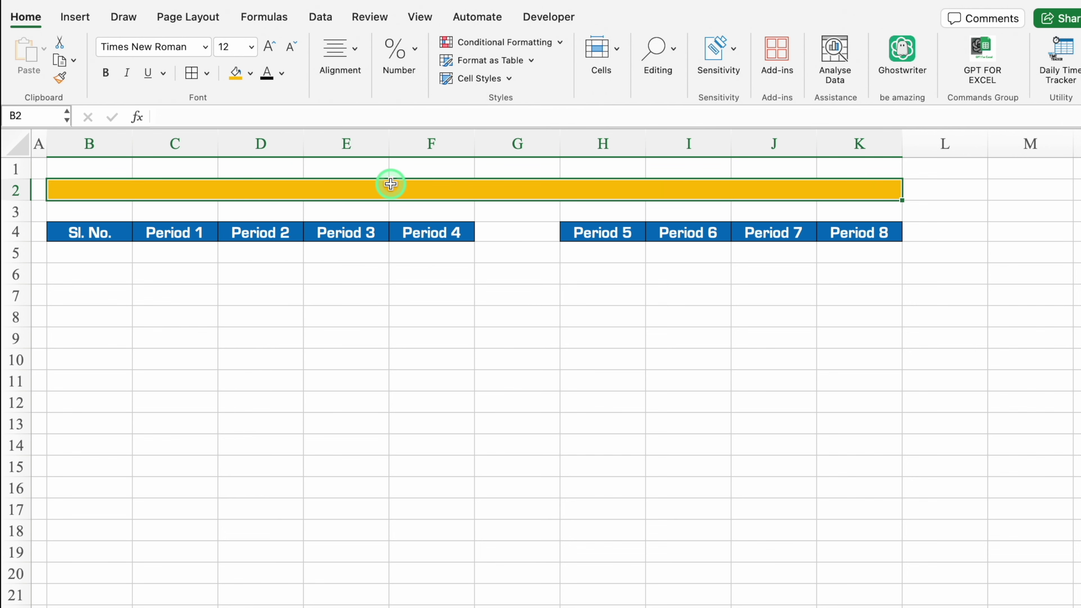
# Step: Enter the title 'Teachers & Period Details' in Eurostile Bold at size 22
pyautogui.write('Teachers & Period Details')
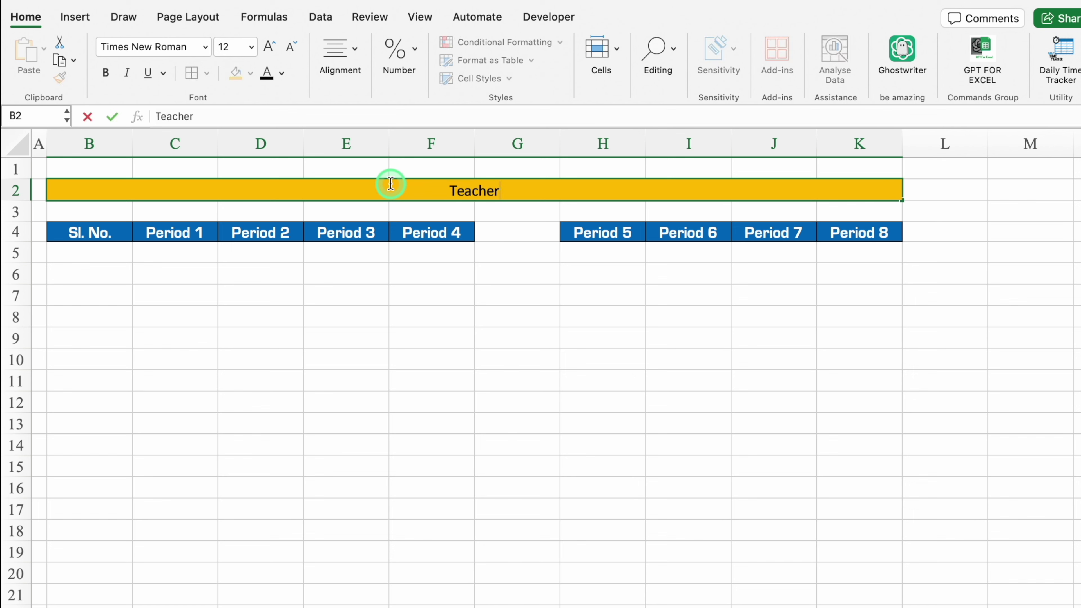
pyautogui.press('Return')
pyautogui.click(391, 183)
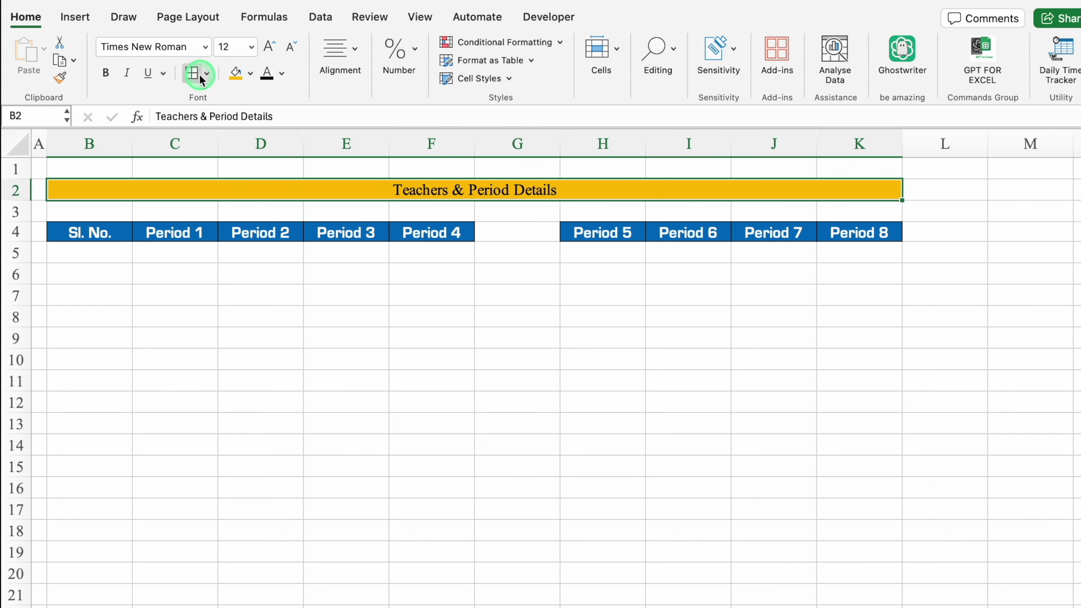
pyautogui.click(206, 51)
pyautogui.moveTo(157, 190)
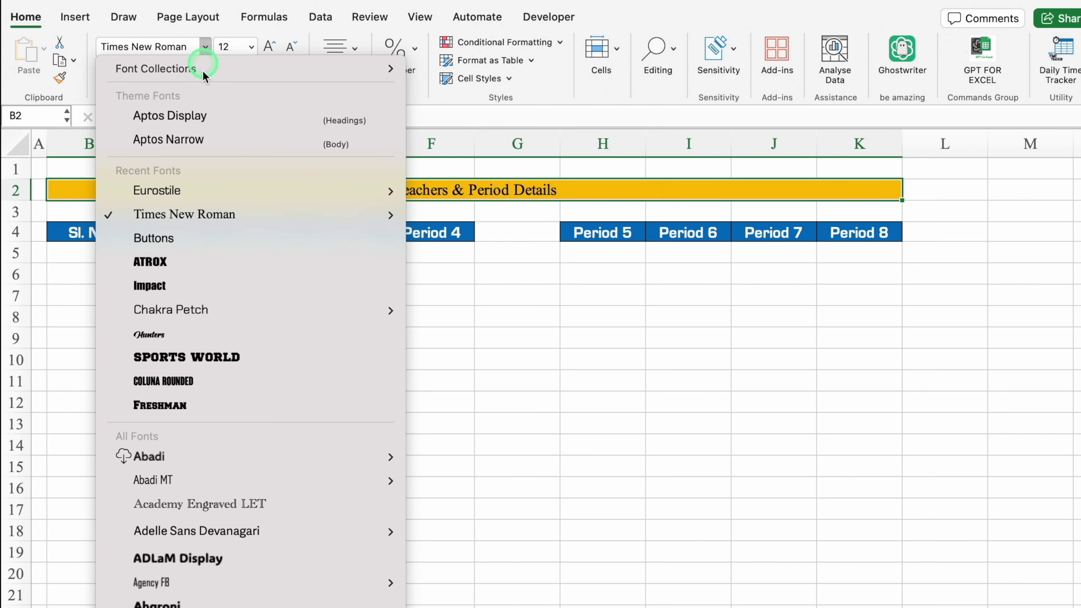
pyautogui.click(459, 250)
pyautogui.click(251, 46)
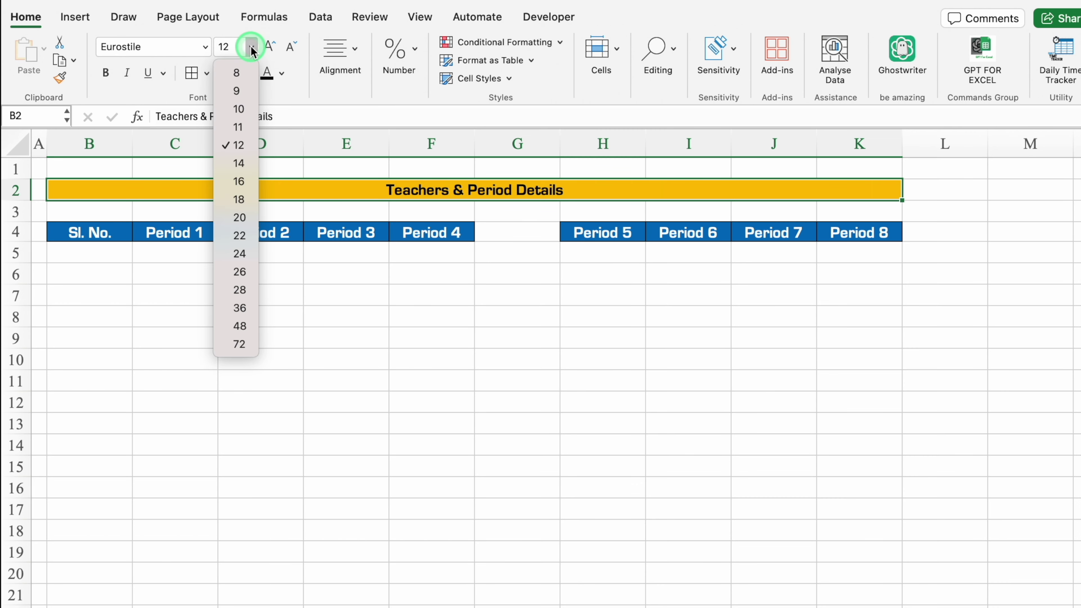
pyautogui.click(251, 234)
# Step: Shrink the empty rows 1 and 3 above and below the title
pyautogui.moveTo(17, 179); pyautogui.dragTo(17, 166)
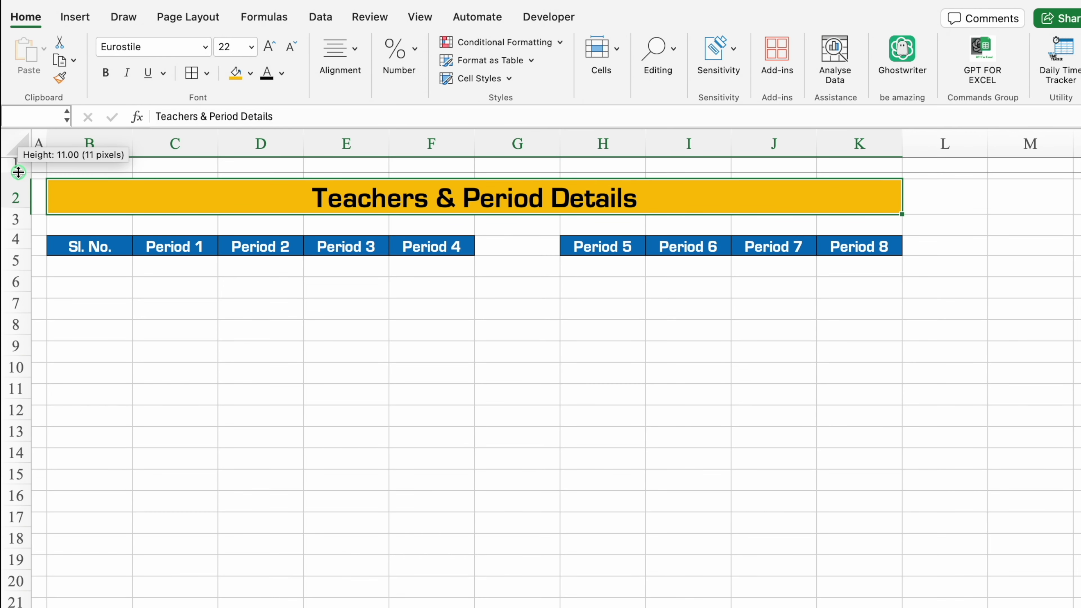
pyautogui.moveTo(18, 223); pyautogui.dragTo(22, 208)
pyautogui.click(55, 241)
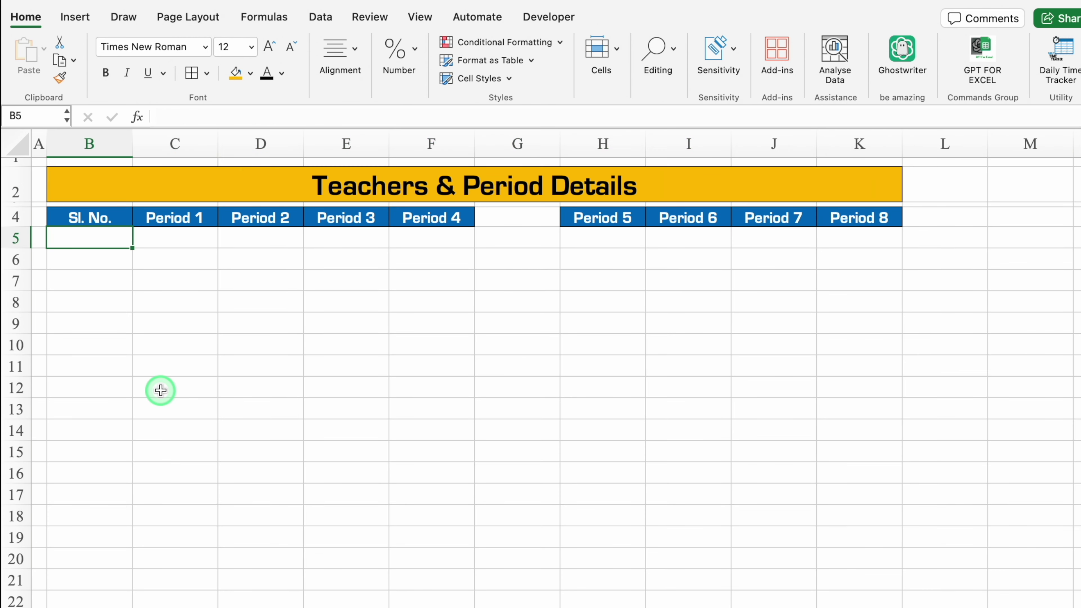
# Step: Number the Sl. No. column 1 to 10 in B5:B14 with a fill series, deleting extras
pyautogui.write('1')
pyautogui.press('Return')
pyautogui.click(89, 239)
pyautogui.moveTo(132, 249); pyautogui.dragTo(129, 494)
pyautogui.click(145, 495)
pyautogui.click(184, 538)
pyautogui.click(117, 451)
pyautogui.moveTo(117, 451); pyautogui.dragTo(116, 473)
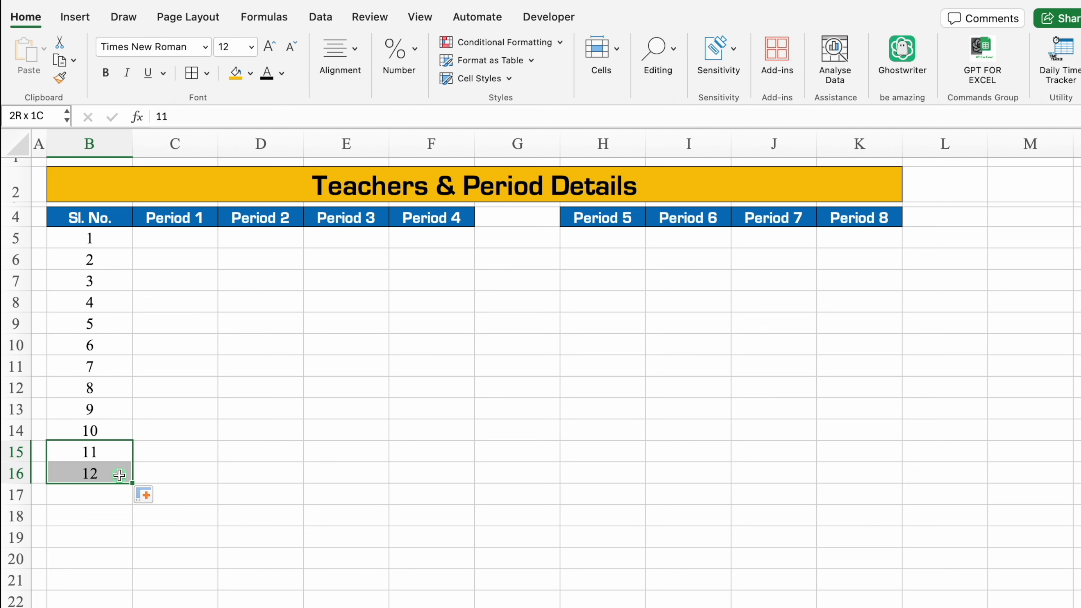
pyautogui.press('Delete')
# Step: Apply All Borders to the B4:F14 and H4:K14 period tables
pyautogui.moveTo(90, 218)
pyautogui.mouseDown()
pyautogui.moveTo(425, 271)
pyautogui.moveTo(466, 389)
pyautogui.moveTo(468, 432)
pyautogui.mouseUp()
pyautogui.click(191, 73)
pyautogui.moveTo(594, 220)
pyautogui.mouseDown()
pyautogui.moveTo(862, 261)
pyautogui.moveTo(872, 432)
pyautogui.mouseUp()
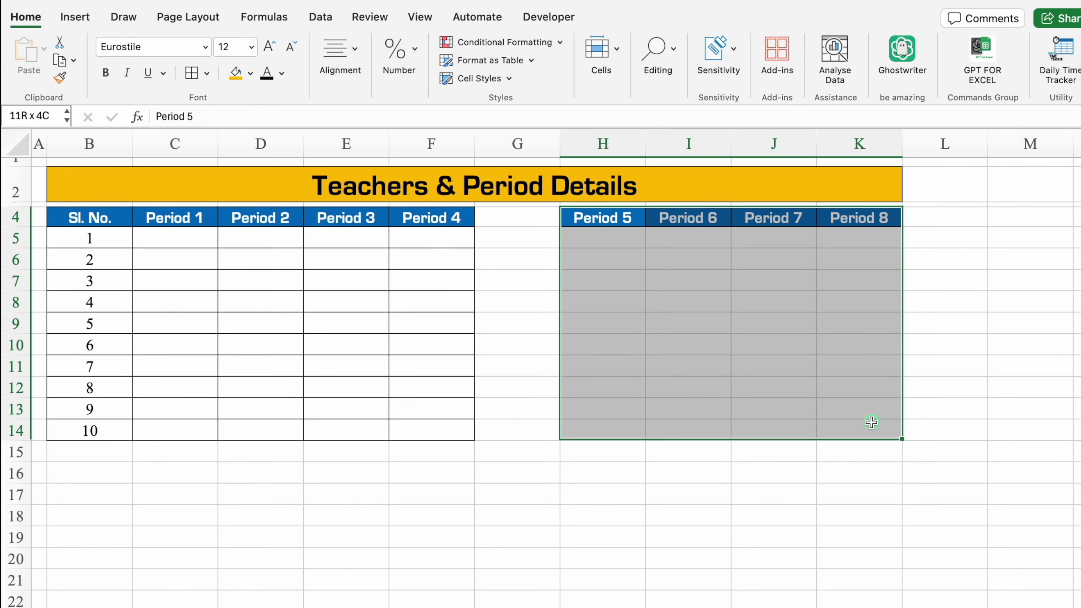
pyautogui.click(191, 73)
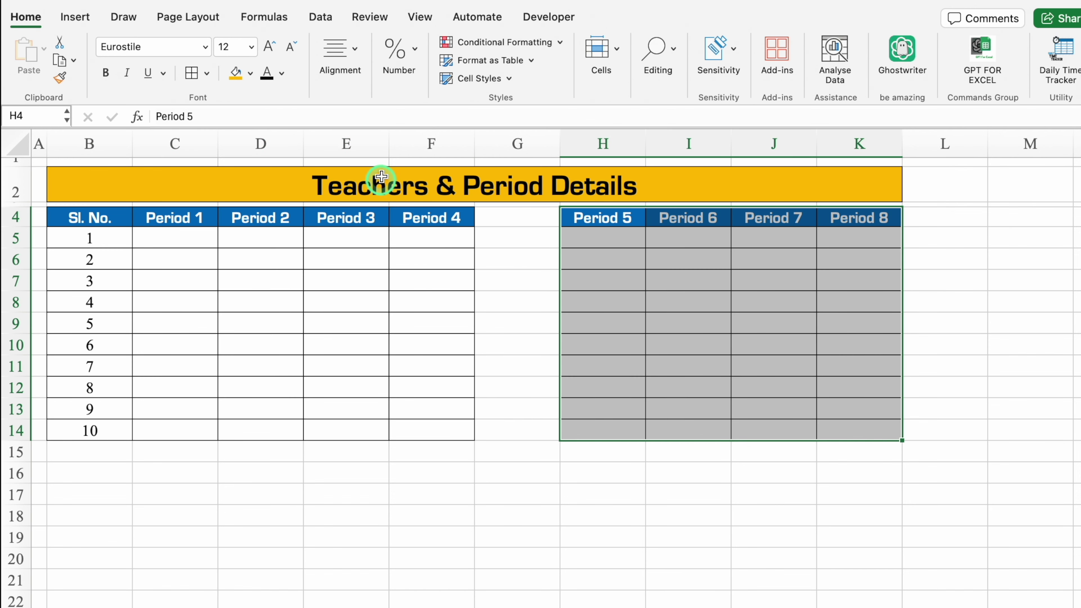
# Step: Hide the sheet gridlines from the View settings
pyautogui.click(420, 16)
pyautogui.click(431, 50)
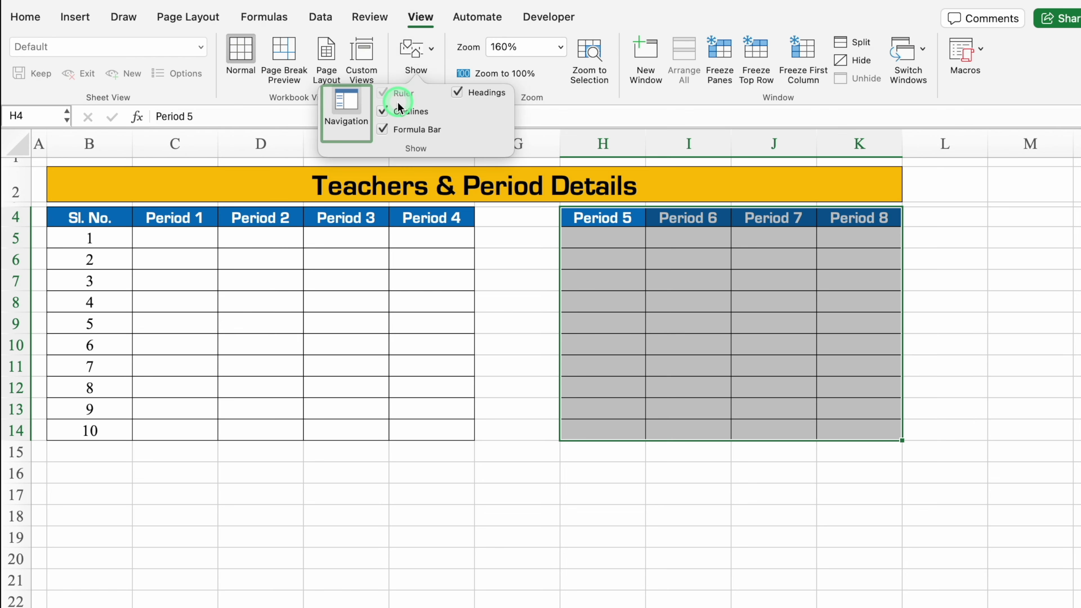
pyautogui.click(383, 111)
pyautogui.click(167, 559)
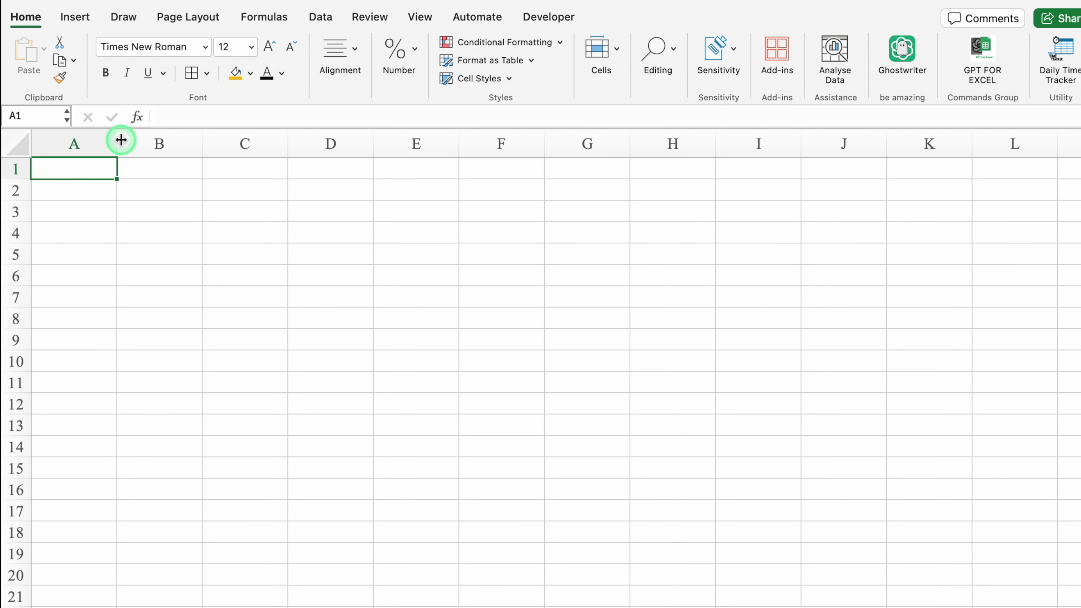
# Step: Narrow column A, type 'Classes' in B4, and merge and centre it across B4:B5
pyautogui.moveTo(118, 140); pyautogui.dragTo(46, 142)
pyautogui.click(102, 228)
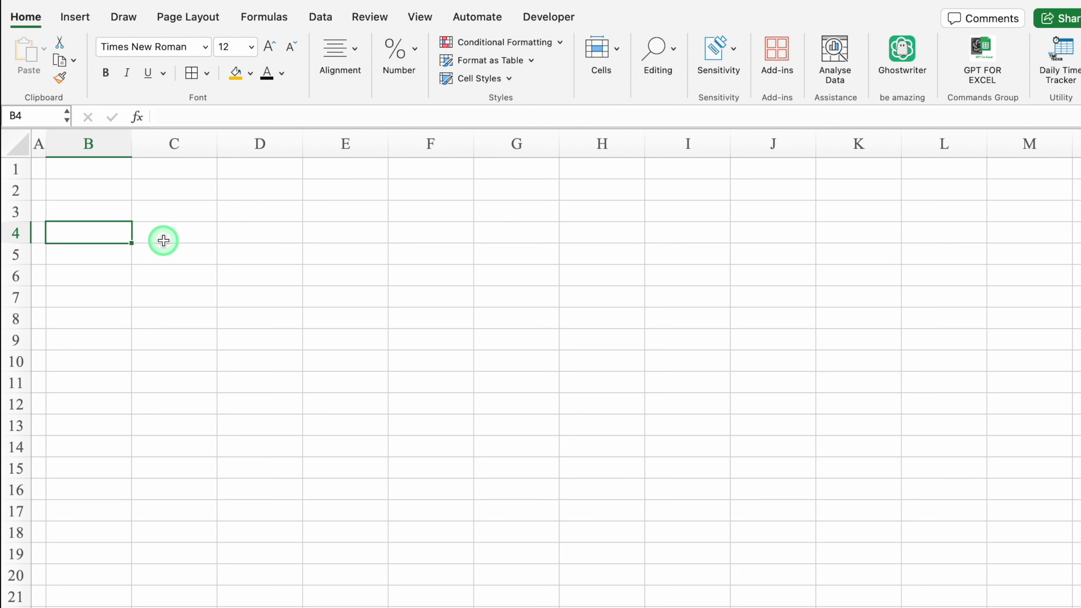
pyautogui.write('Classes')
pyautogui.press('Return')
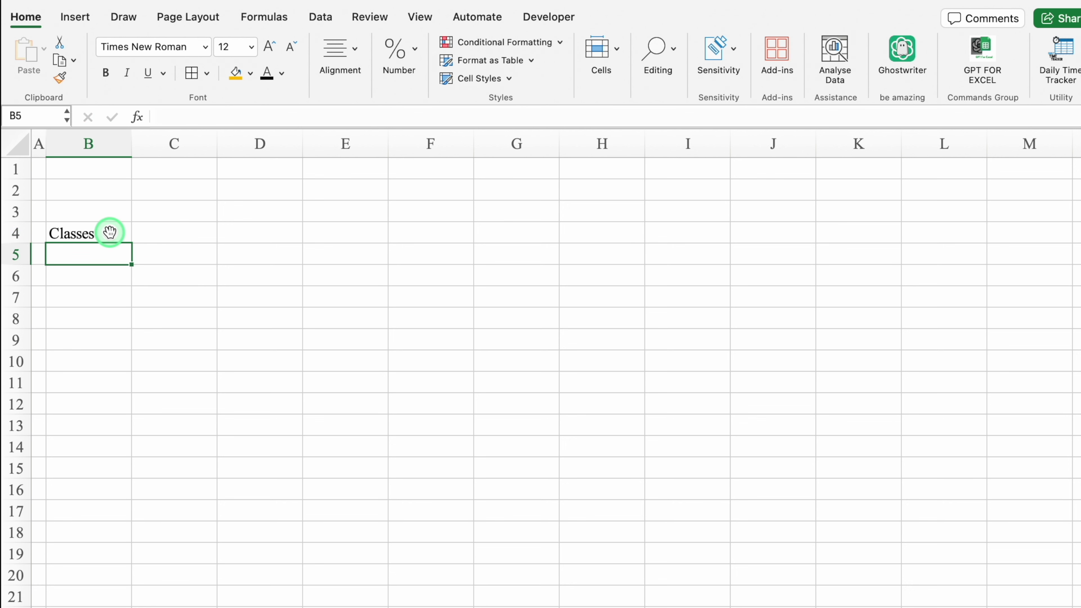
pyautogui.click(109, 232)
pyautogui.moveTo(109, 233); pyautogui.dragTo(109, 247)
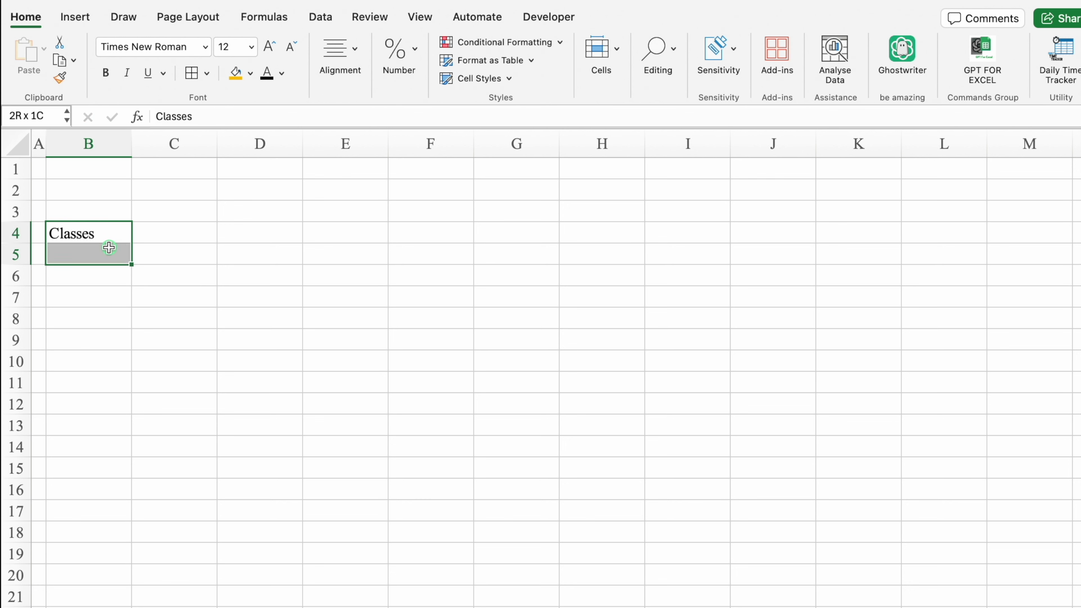
pyautogui.click(340, 58)
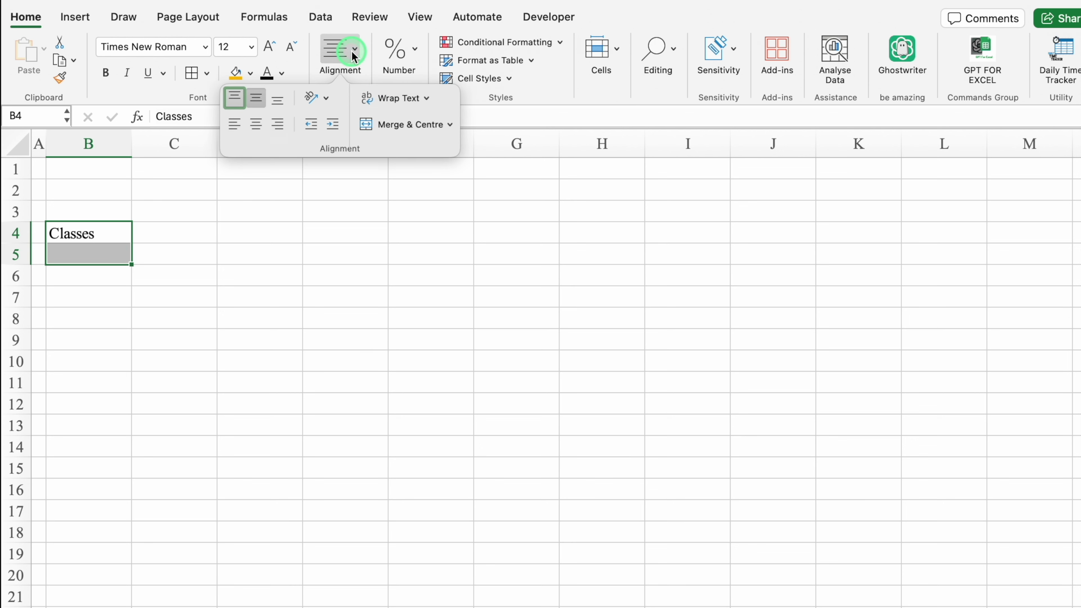
pyautogui.click(399, 121)
# Step: Copy the merged two-row layout down to B6:B7 and clear its text
pyautogui.moveTo(132, 264); pyautogui.dragTo(128, 294)
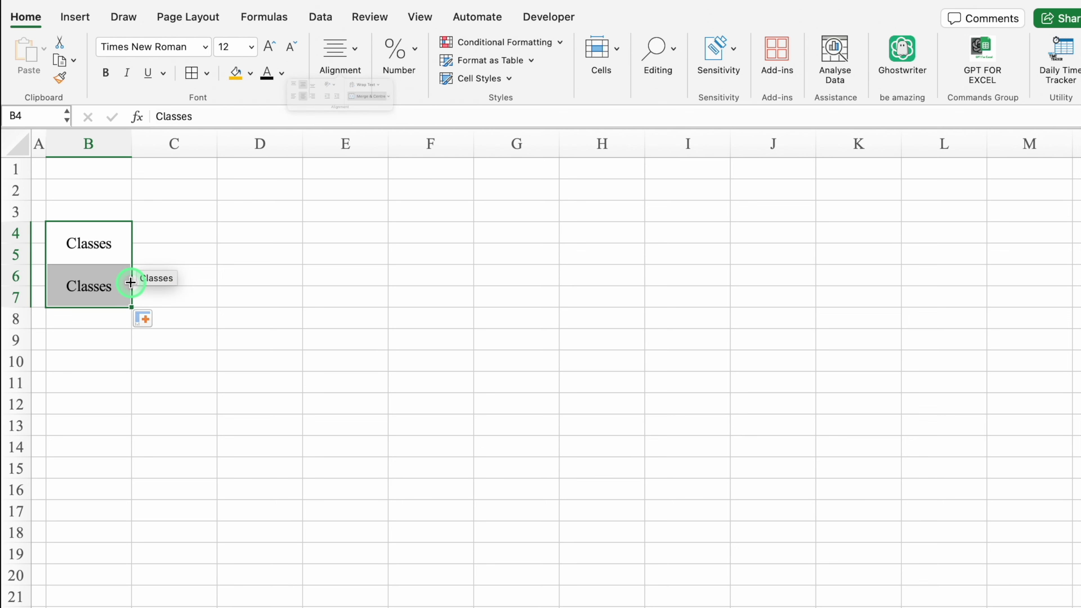
pyautogui.click(101, 289)
pyautogui.press('Delete')
pyautogui.click(99, 240)
pyautogui.moveTo(99, 240); pyautogui.dragTo(102, 282)
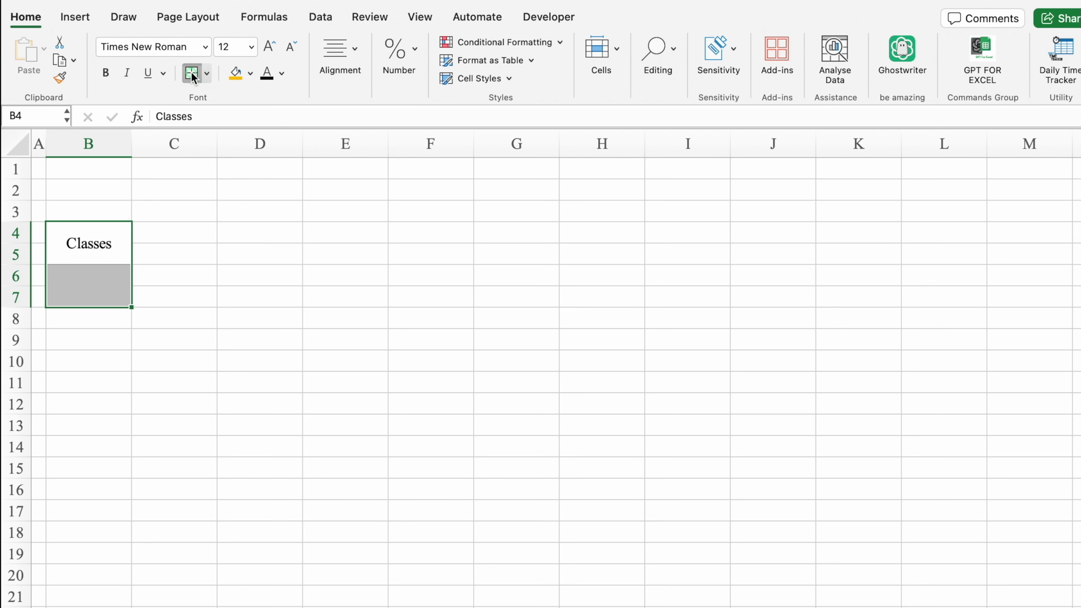
# Step: Enter =ROMAN(6) in B6 so it shows VI
pyautogui.click(125, 298)
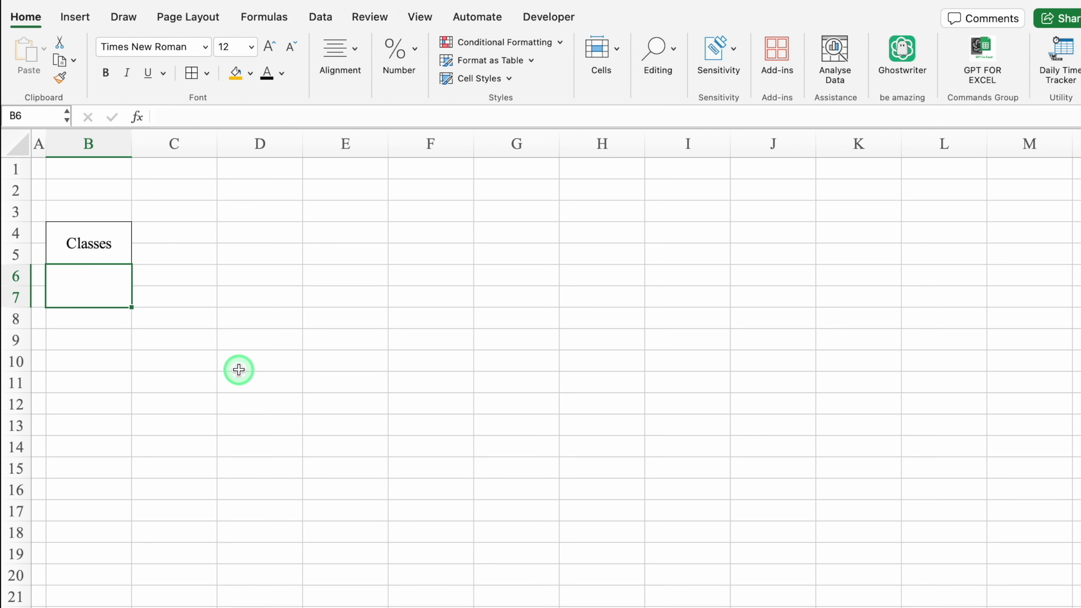
pyautogui.write('=roman')
pyautogui.doubleClick(102, 312)
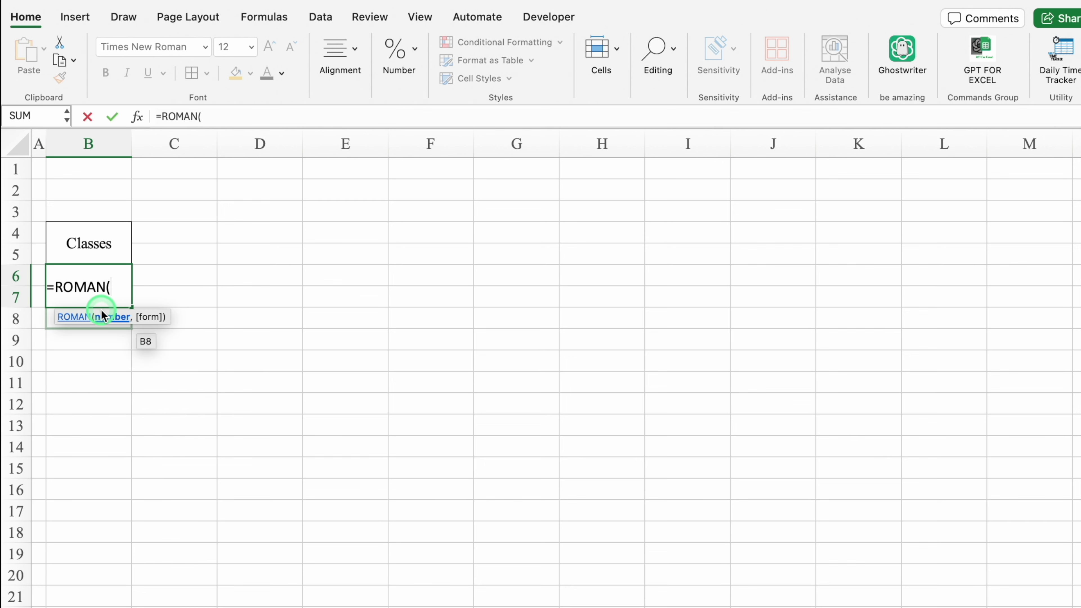
pyautogui.write(')')
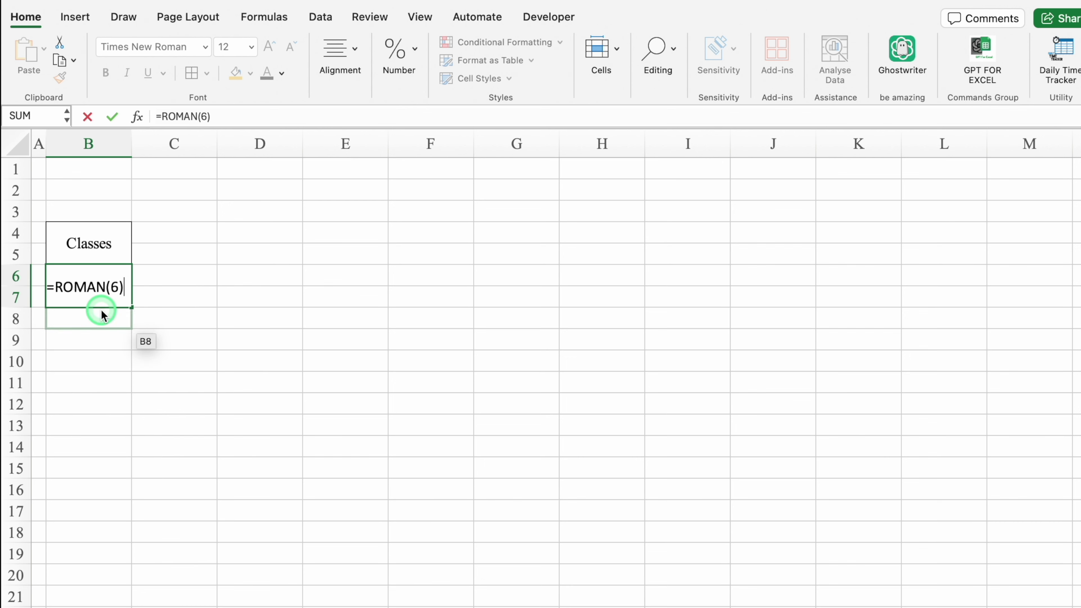
pyautogui.press('Return')
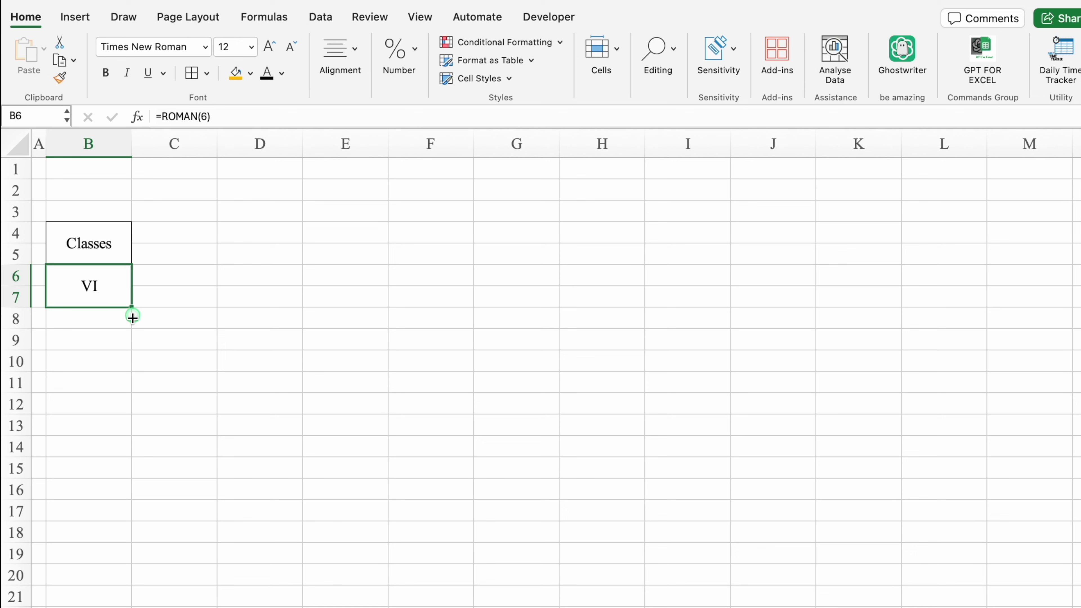
# Step: Copy VI down to row 15 and edit the copies to ROMAN 7–10, giving VII to X
pyautogui.moveTo(132, 310); pyautogui.dragTo(132, 477)
pyautogui.click(101, 317)
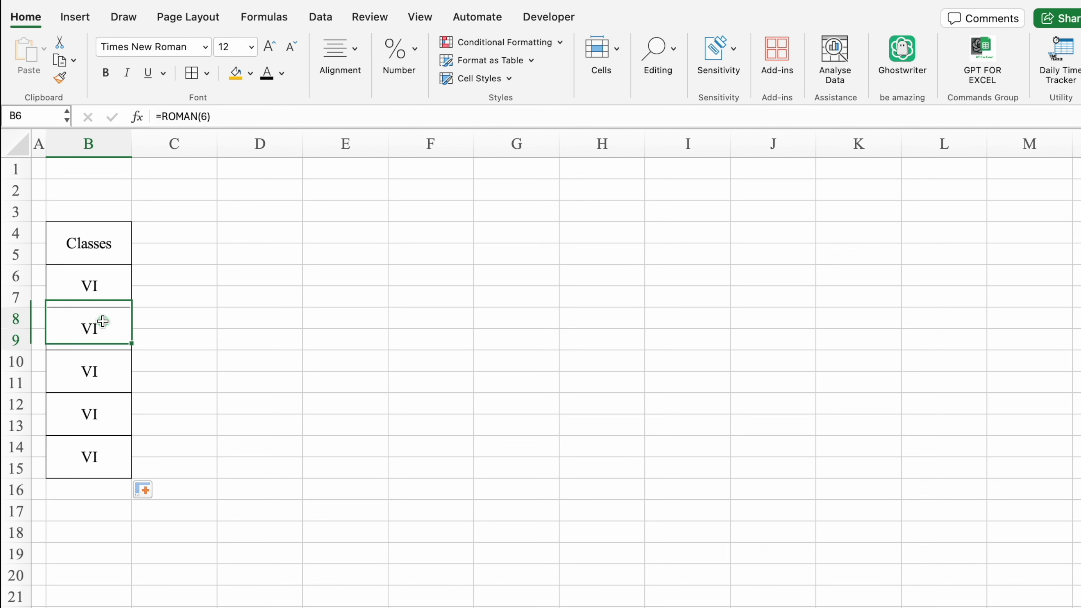
pyautogui.click(206, 117)
pyautogui.press('BackSpace')
pyautogui.write('7')
pyautogui.press('Return')
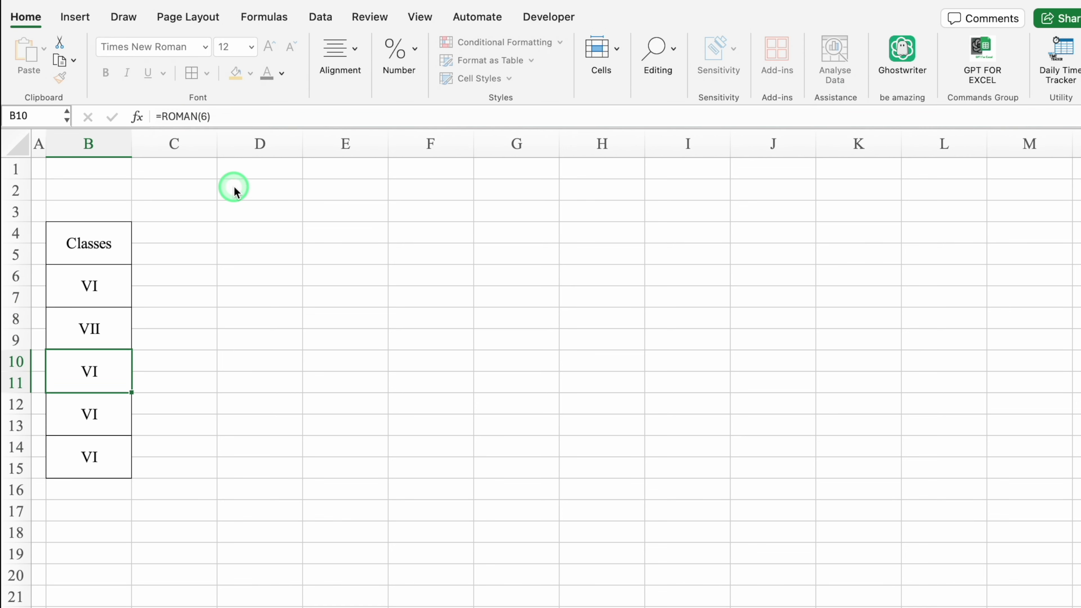
pyautogui.click(206, 116)
pyautogui.press('BackSpace')
pyautogui.press('Return')
pyautogui.click(206, 117)
pyautogui.press('BackSpace')
pyautogui.press('Return')
pyautogui.click(206, 116)
pyautogui.press('BackSpace')
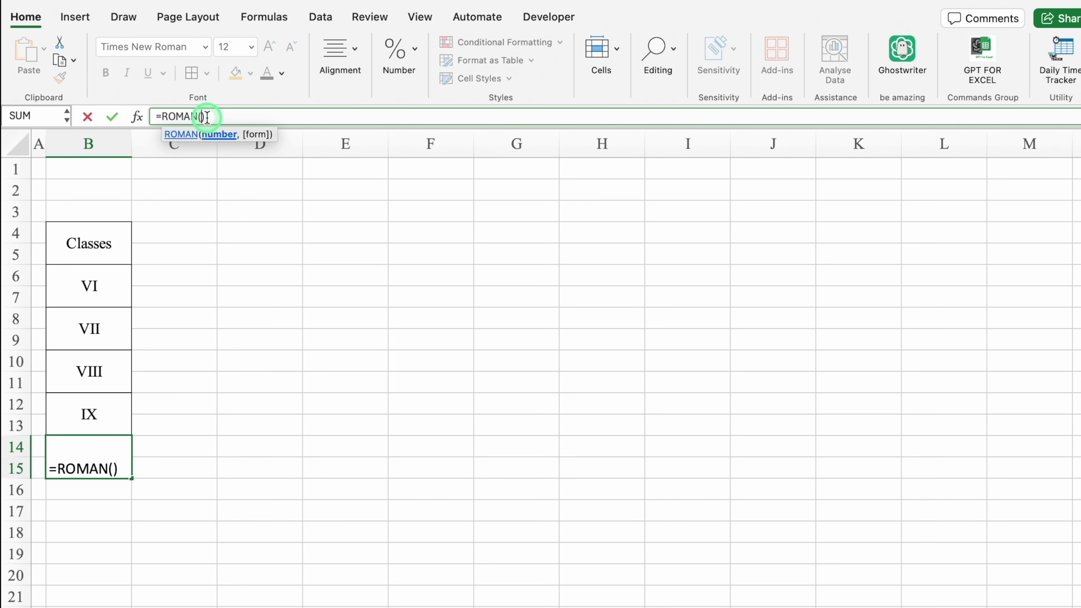
pyautogui.write('10')
pyautogui.press('Return')
# Step: Fill B4:B15 gold in bold Eurostile and narrow column C to a thin gap
pyautogui.click(106, 282)
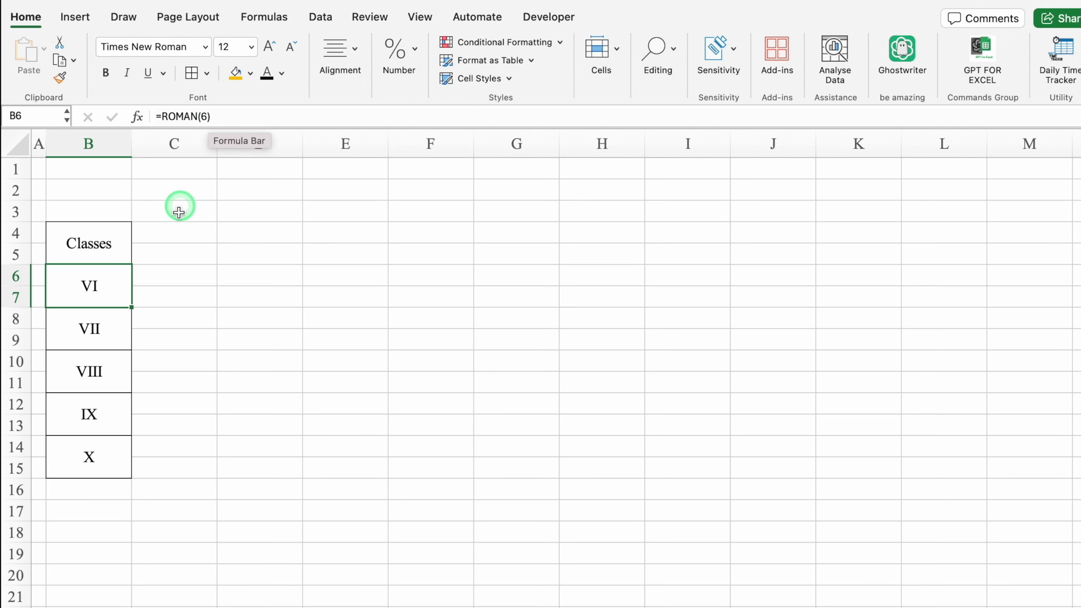
pyautogui.moveTo(107, 239); pyautogui.dragTo(116, 454)
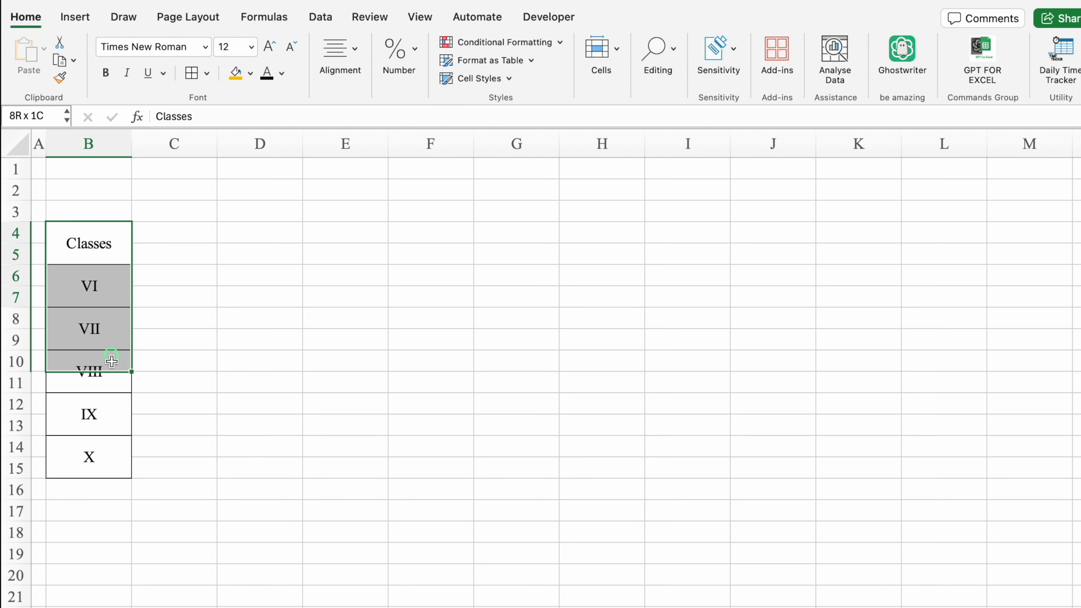
pyautogui.click(235, 73)
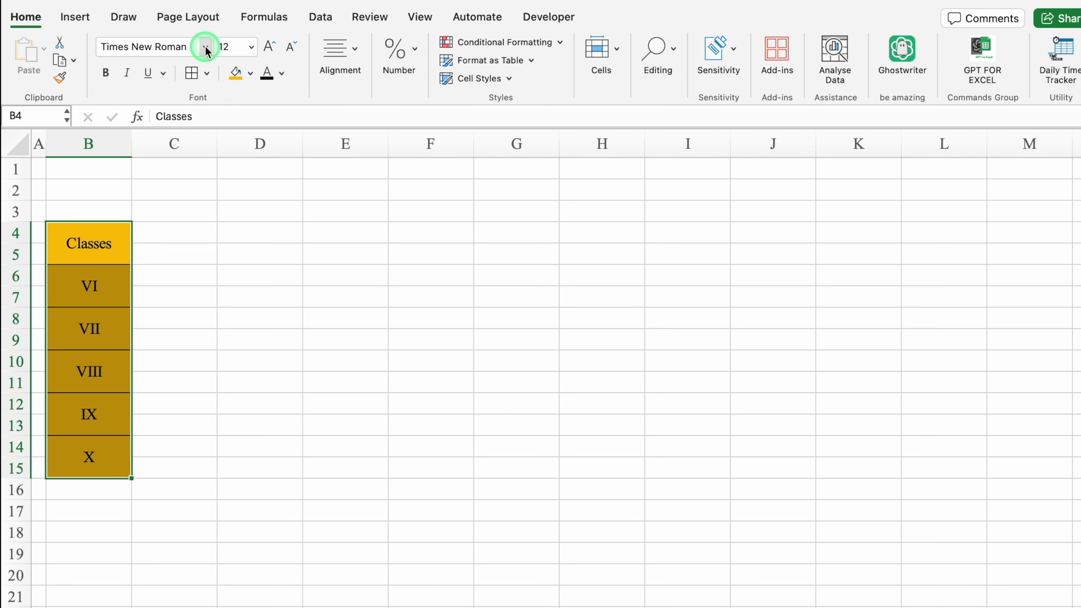
pyautogui.click(205, 48)
pyautogui.click(448, 248)
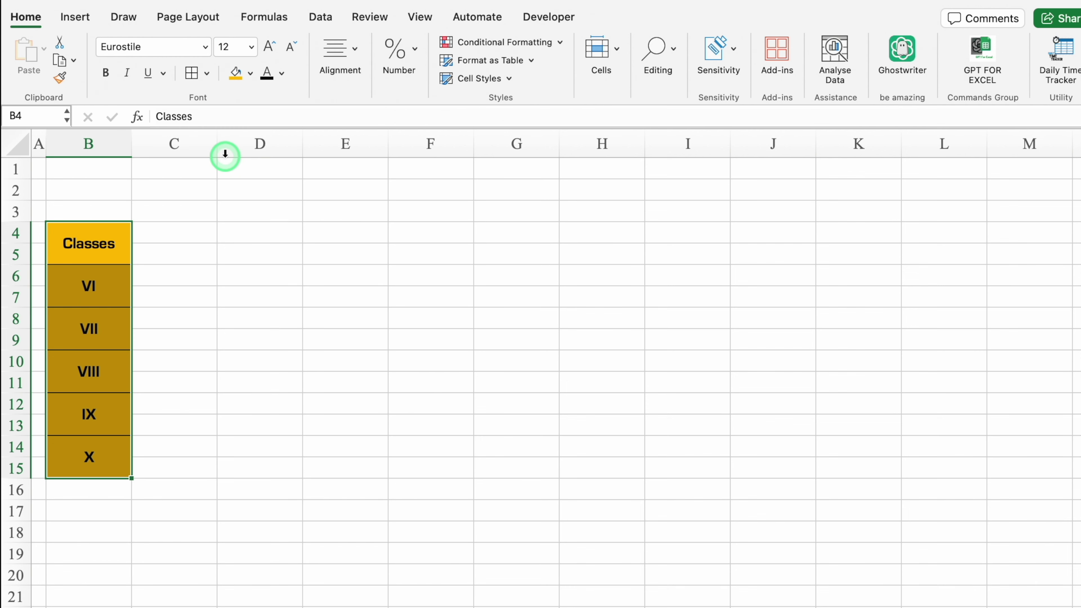
pyautogui.moveTo(217, 143); pyautogui.dragTo(144, 166)
pyautogui.click(196, 232)
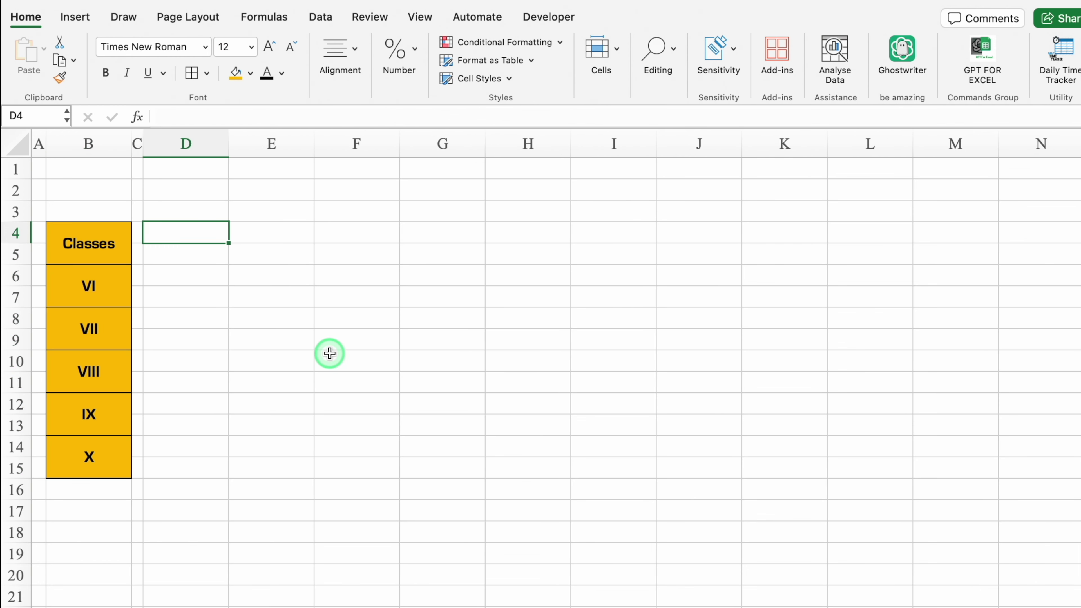
pyautogui.write('Period')
# Step: Add the 'Period' label in D4 and 'Time' in D5
pyautogui.press('Return')
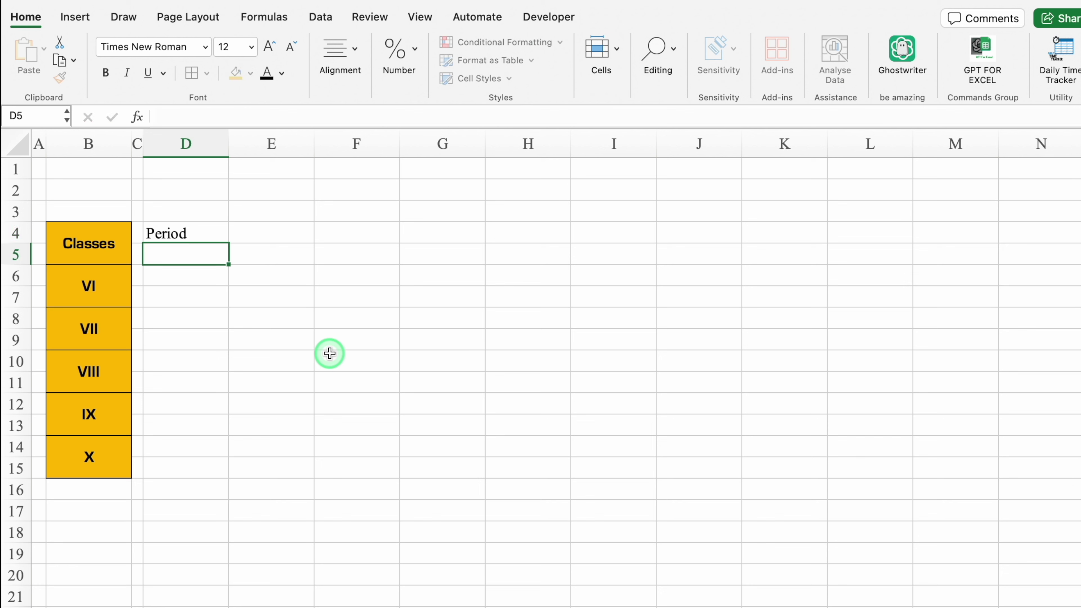
pyautogui.write('Time')
pyautogui.press('Return')
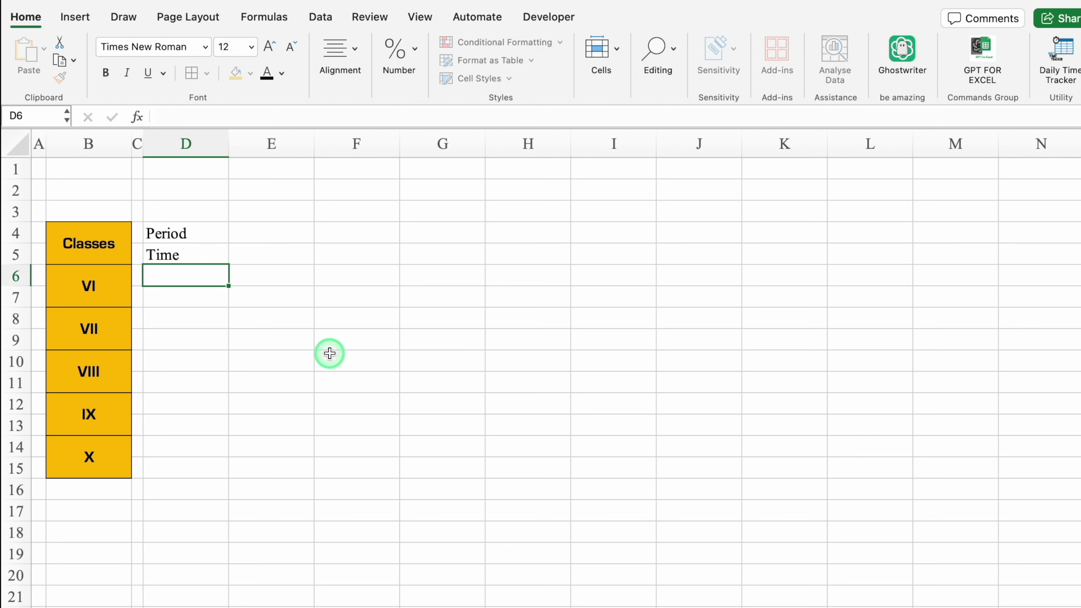
# Step: Enter 1 in E4 and fill it as a series across to I4
pyautogui.press('Up')
pyautogui.press('Up')
pyautogui.press('Right')
pyautogui.press('Return')
pyautogui.click(310, 239)
pyautogui.moveTo(314, 243); pyautogui.dragTo(632, 251)
pyautogui.click(672, 254)
pyautogui.click(700, 300)
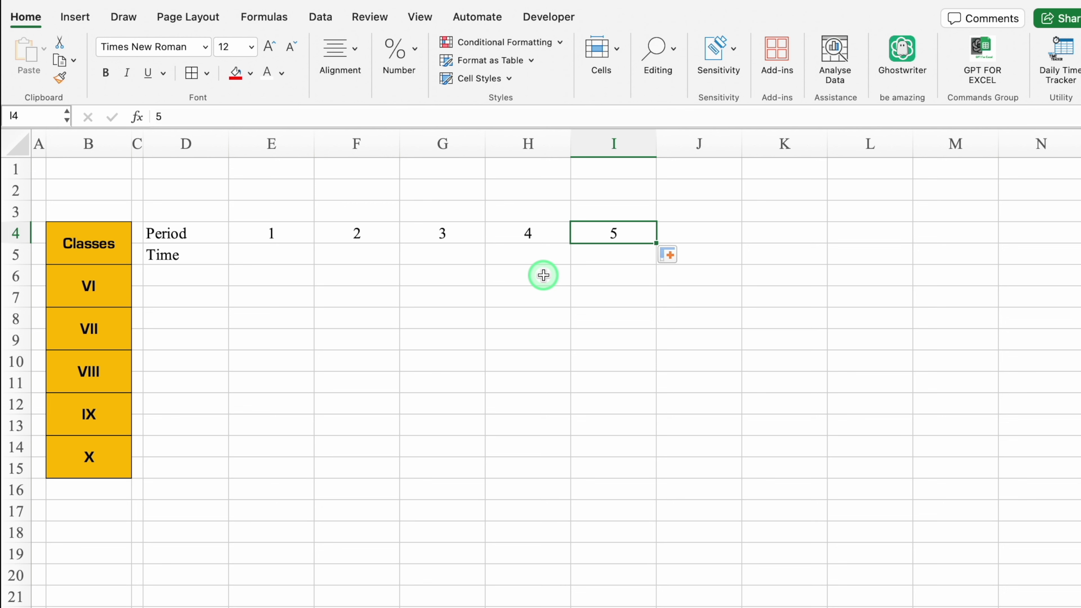
# Step: Move the 5 to J4 after a gap and continue the period series across to N4
pyautogui.press('super+c')
pyautogui.click(719, 230)
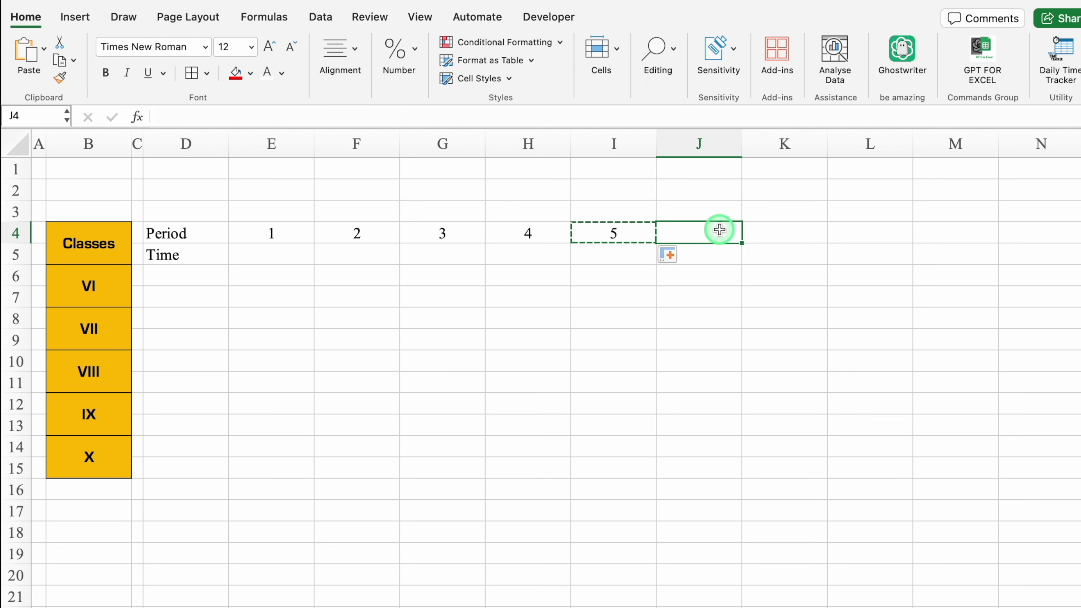
pyautogui.press('super+v')
pyautogui.moveTo(742, 243); pyautogui.dragTo(1039, 241)
pyautogui.click(1039, 255)
pyautogui.click(1021, 299)
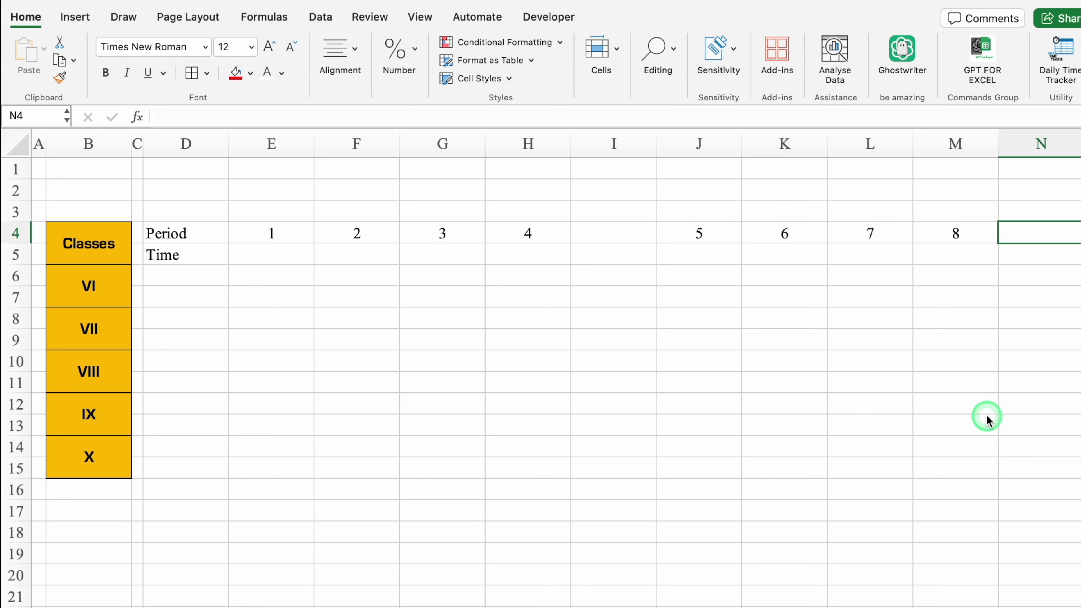
pyautogui.click(271, 254)
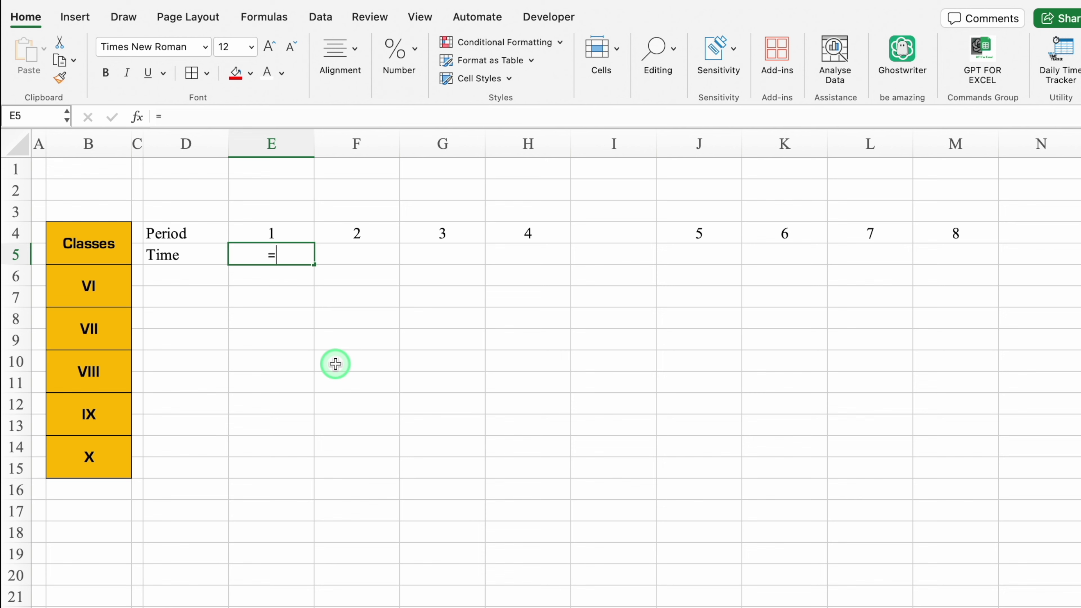
# Step: Make E5 reference the School Open Time in the Settings sheet's G5
pyautogui.write('=')
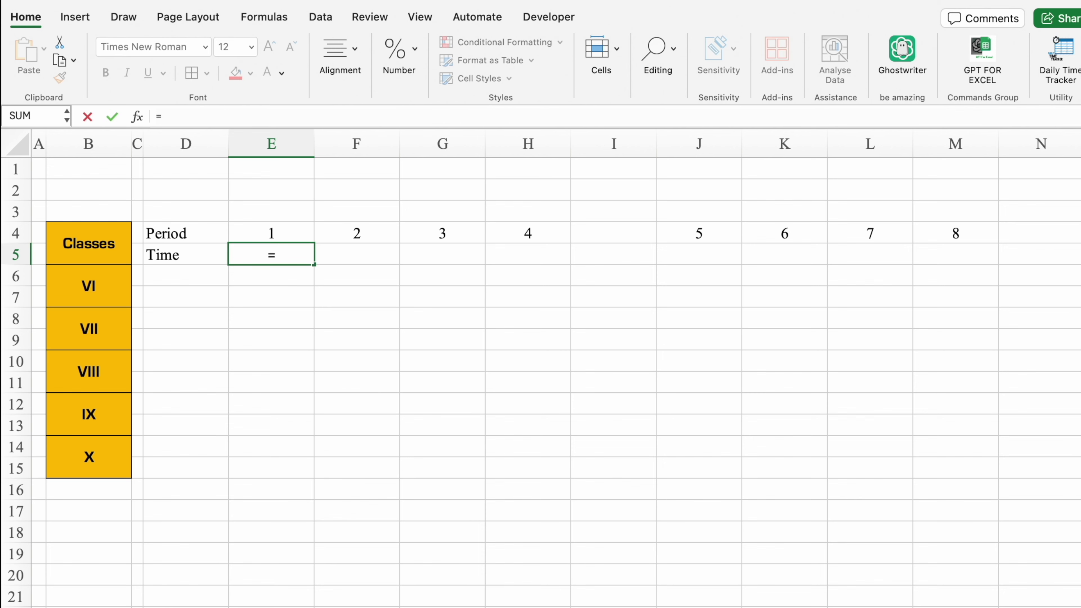
pyautogui.click(290, 602)
pyautogui.click(478, 254)
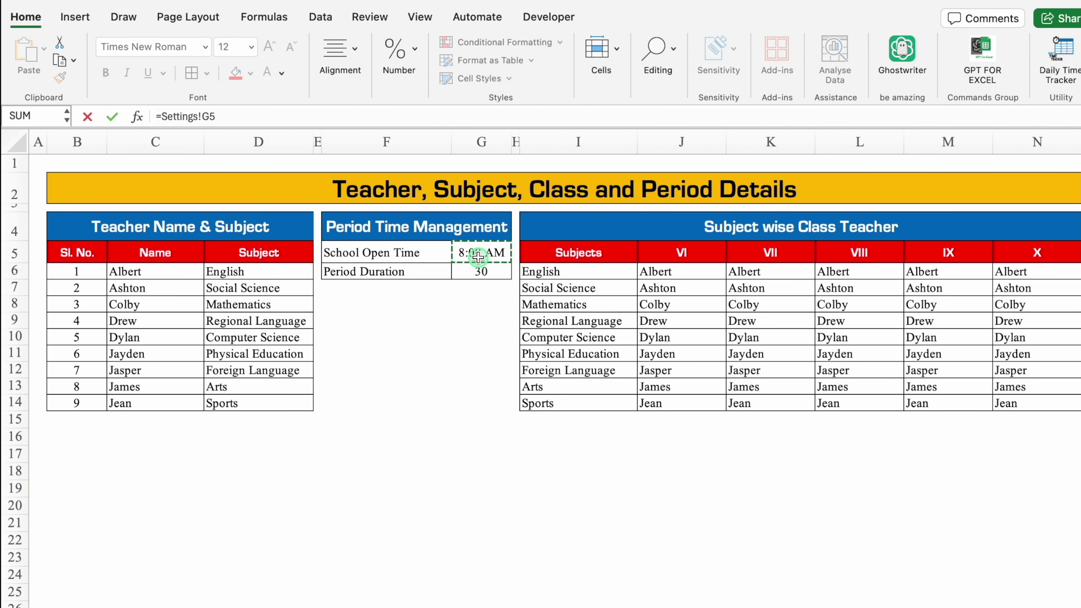
pyautogui.press('Return')
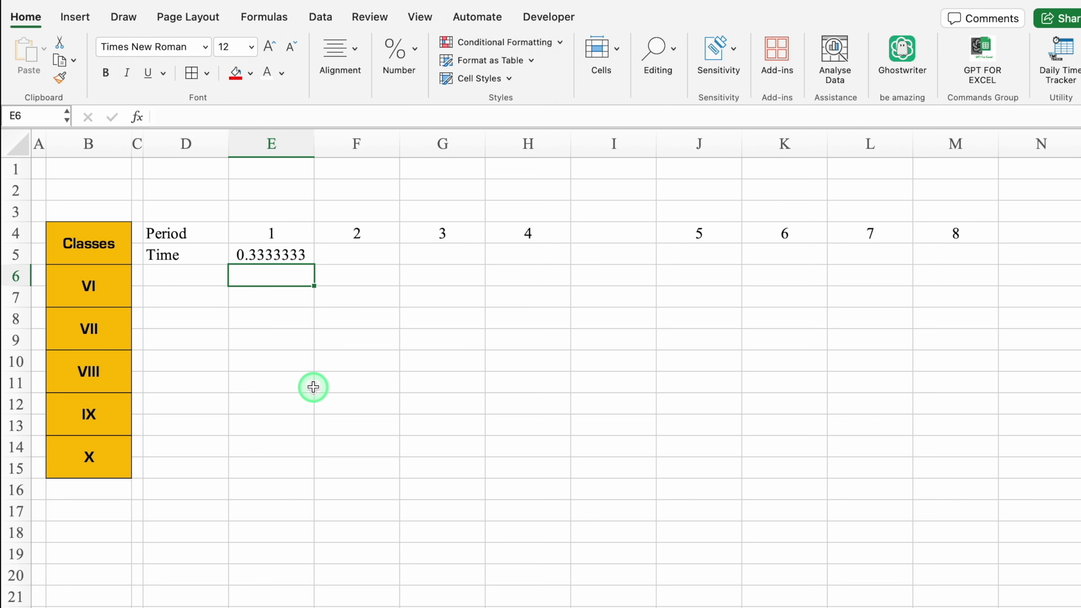
# Step: Format the Time row for periods 1–8 with the 1:30 PM time format
pyautogui.moveTo(293, 255); pyautogui.dragTo(944, 255)
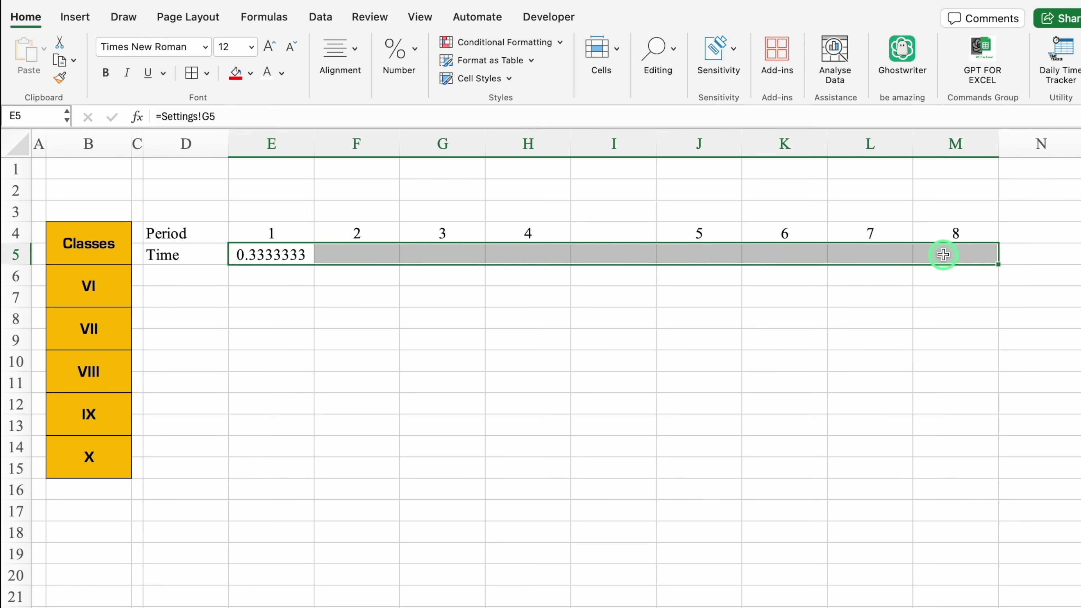
pyautogui.press('super+1')
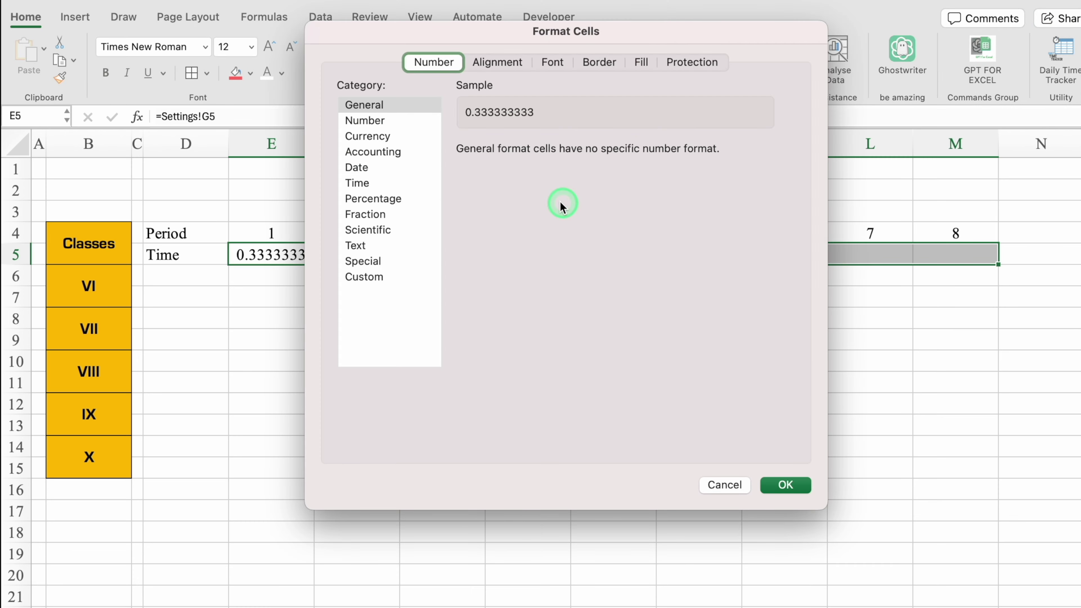
pyautogui.click(365, 186)
pyautogui.click(486, 186)
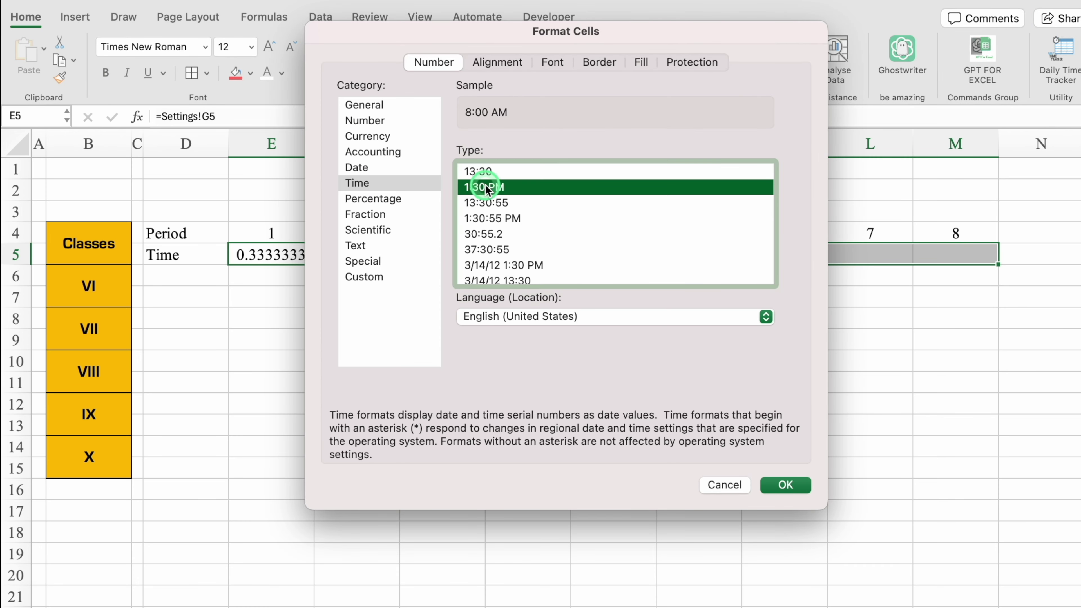
pyautogui.click(786, 485)
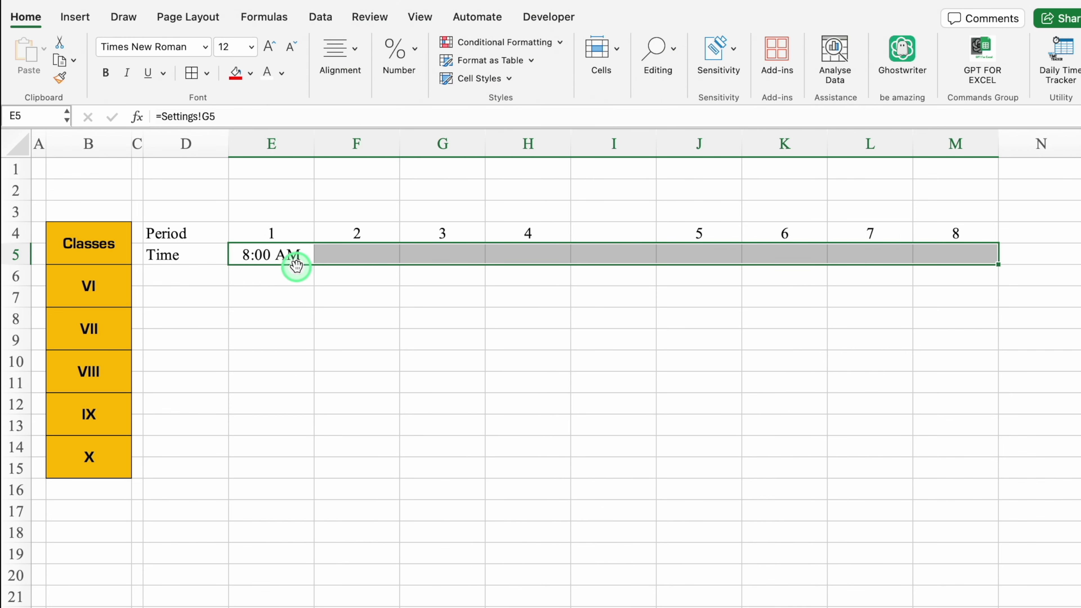
# Step: Start a formula in period 2's Time cell
pyautogui.click(294, 257)
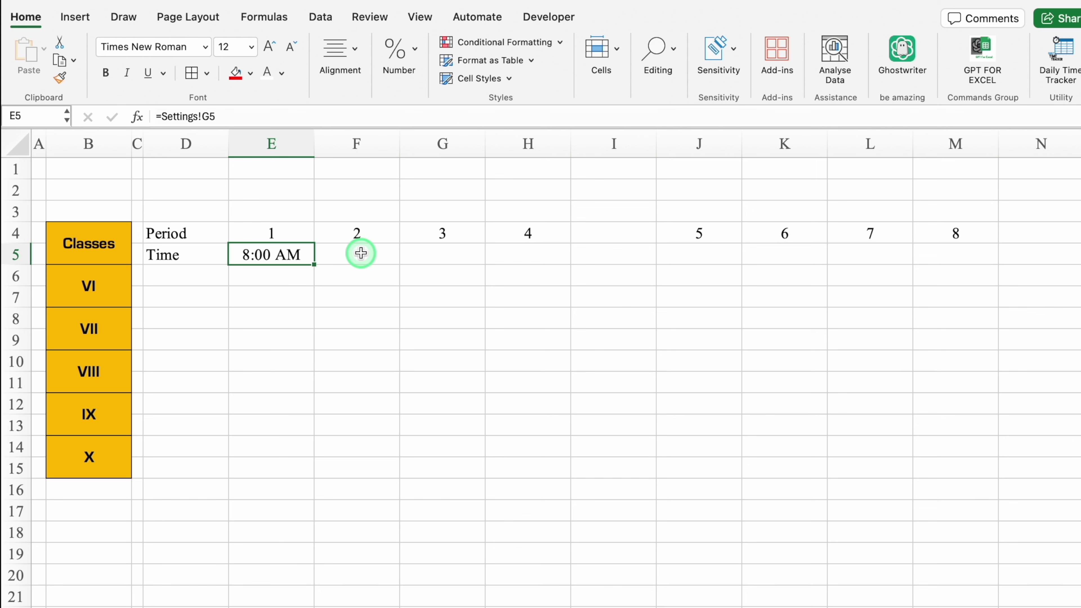
pyautogui.click(361, 253)
pyautogui.write('=')
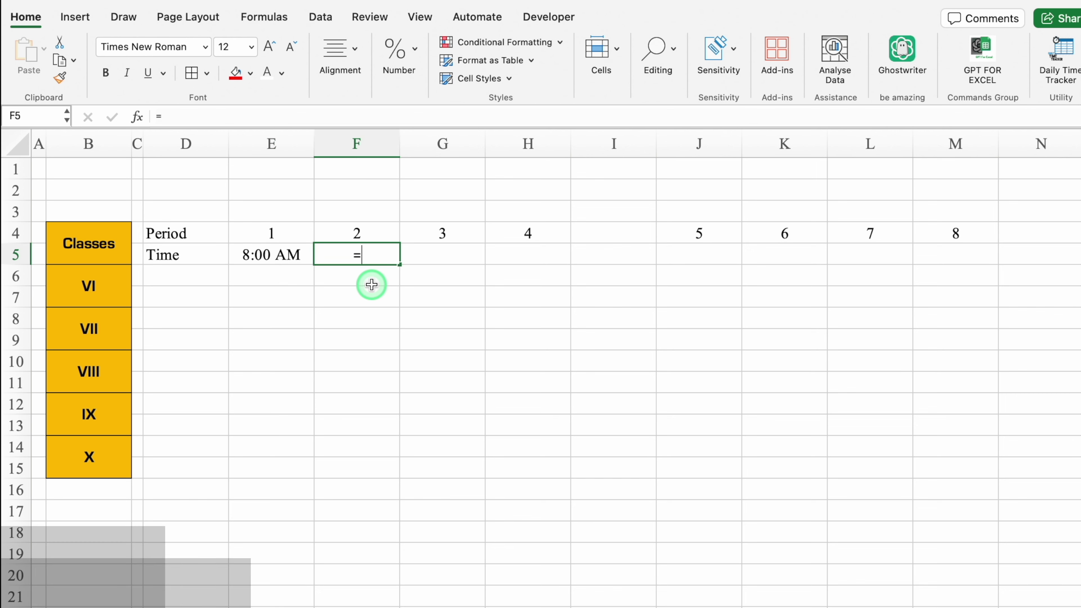
# Step: Enter =E5+TIME(0,Settings!$G$6,0) in F5 so period 2 starts at 8:30 AM
pyautogui.click(278, 254)
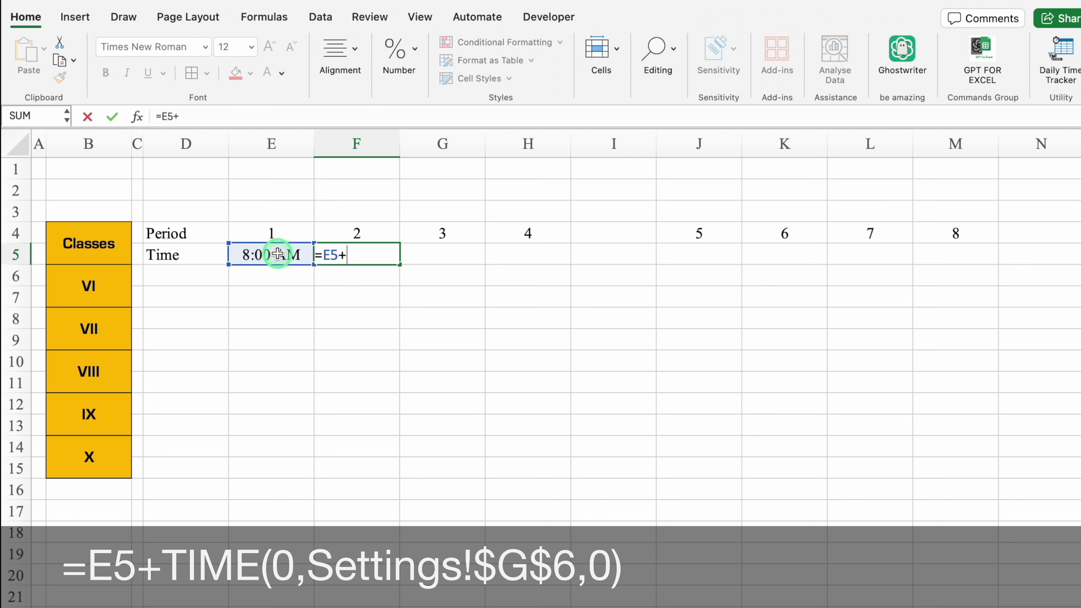
pyautogui.write('time')
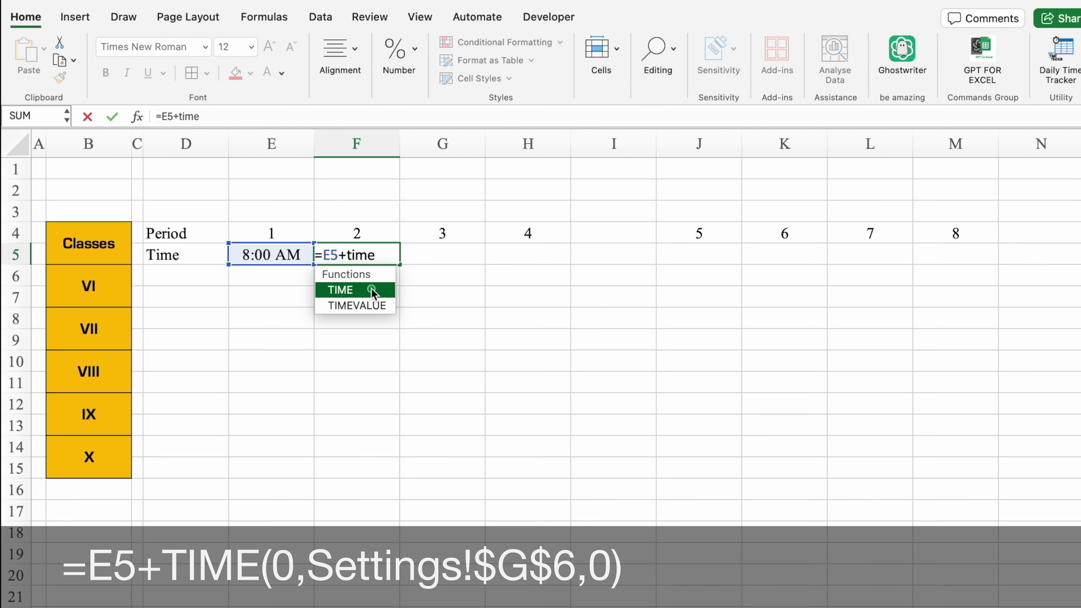
pyautogui.doubleClick(371, 289)
pyautogui.write('0,')
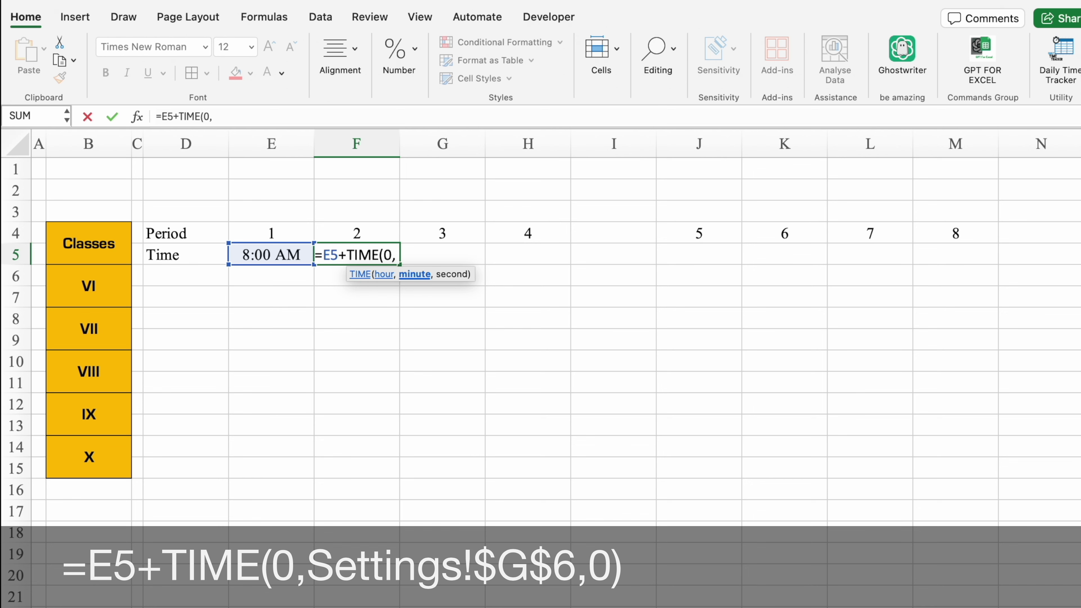
pyautogui.click(298, 604)
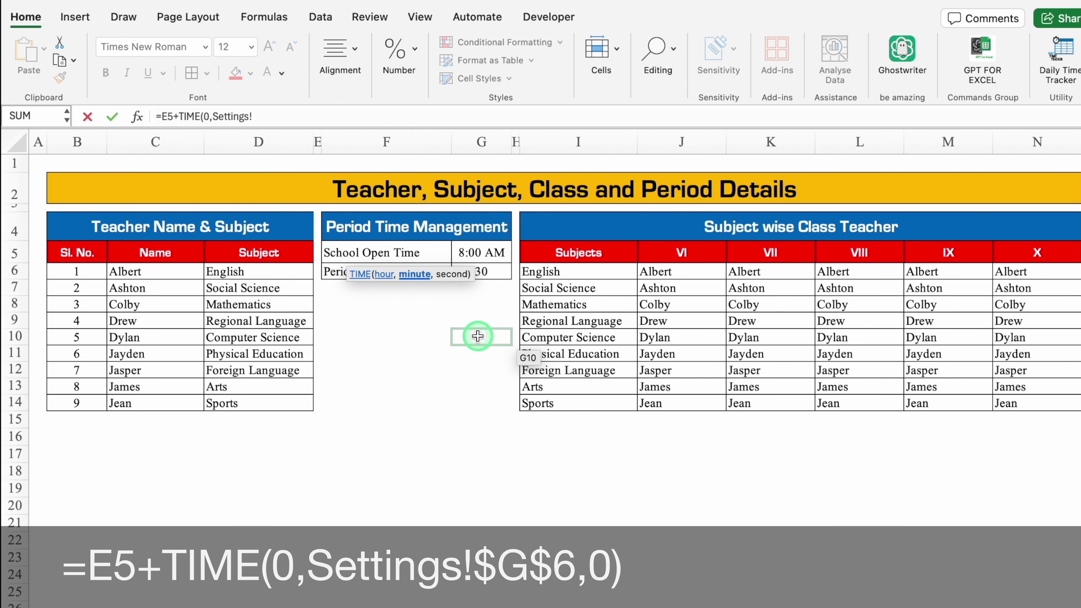
pyautogui.click(488, 266)
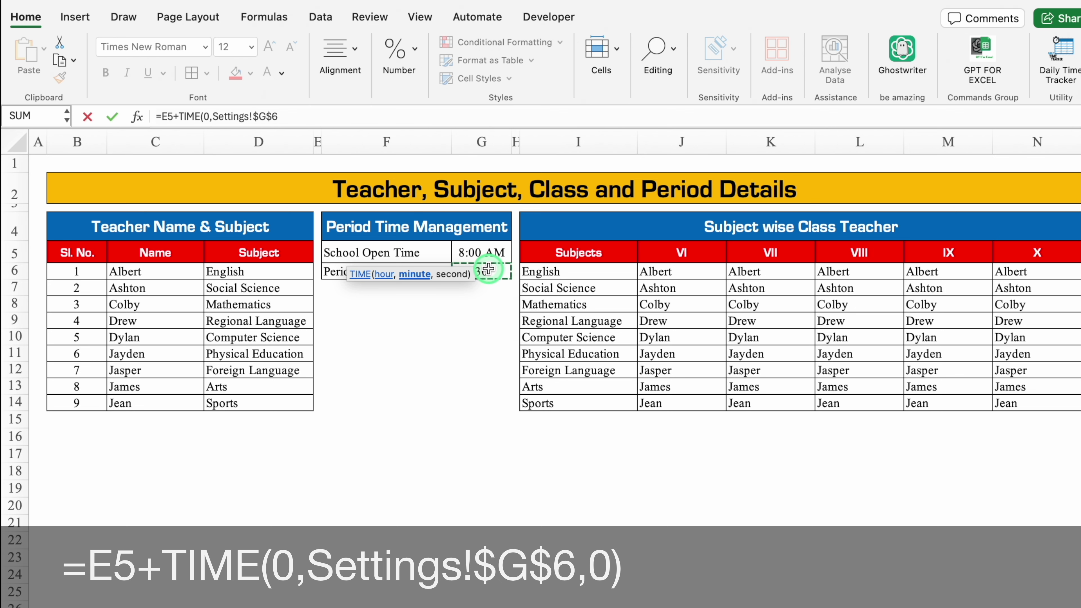
pyautogui.write(',')
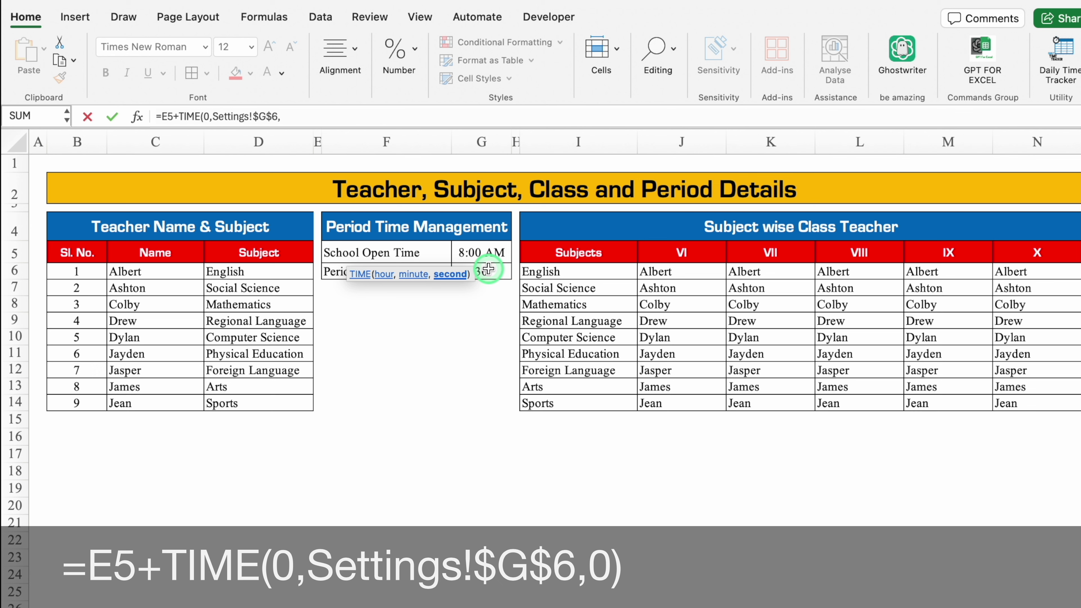
pyautogui.click(498, 316)
pyautogui.write('0)')
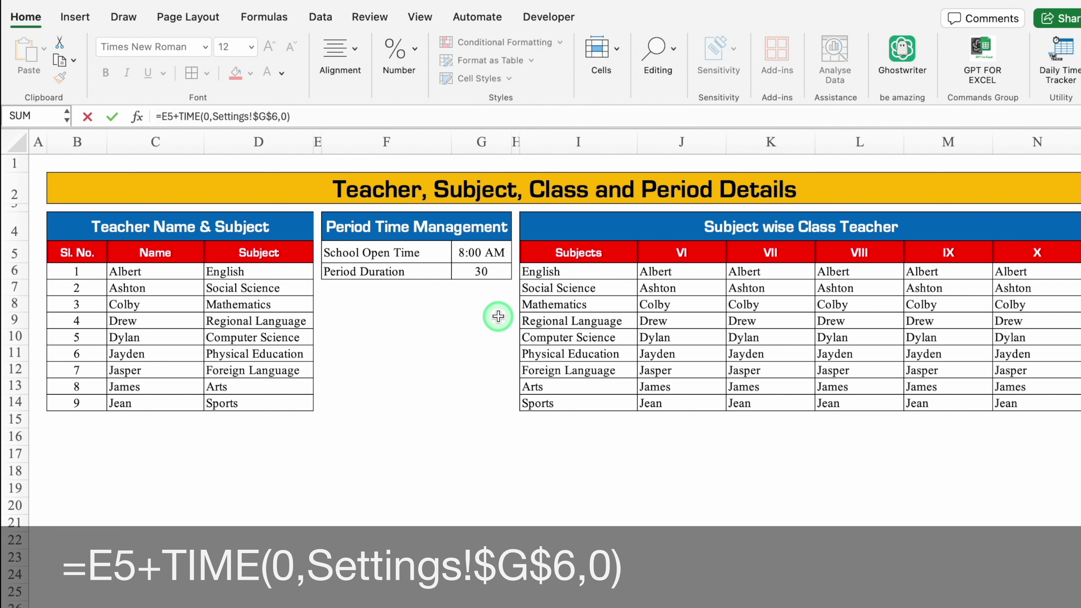
pyautogui.press('Return')
# Step: Fill the formula to H5, giving 9:00 and 9:30 AM, and copy H5's formula
pyautogui.click(367, 257)
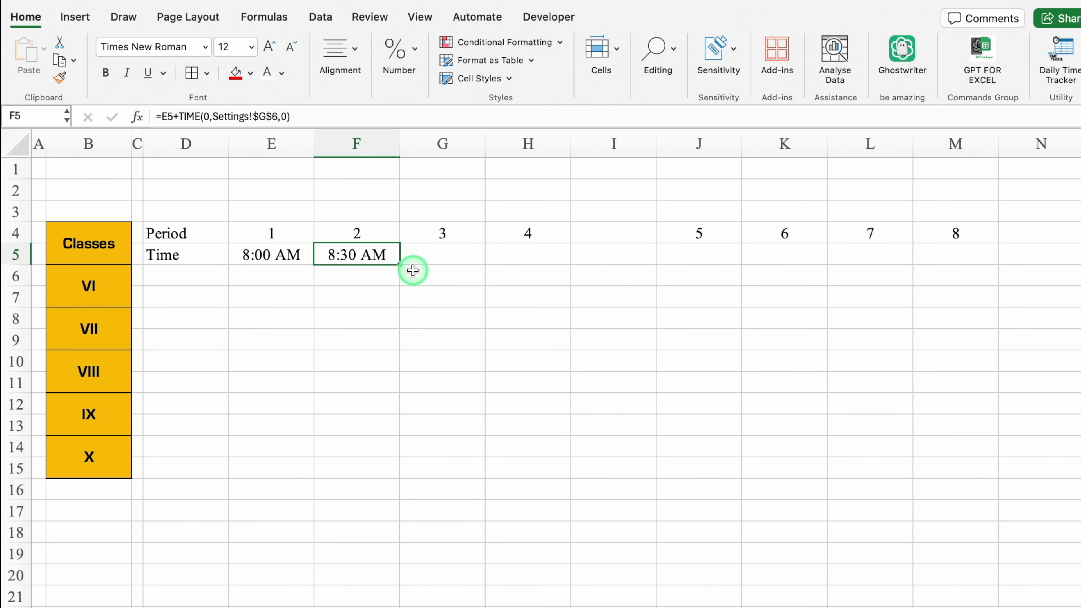
pyautogui.moveTo(399, 264); pyautogui.dragTo(553, 268)
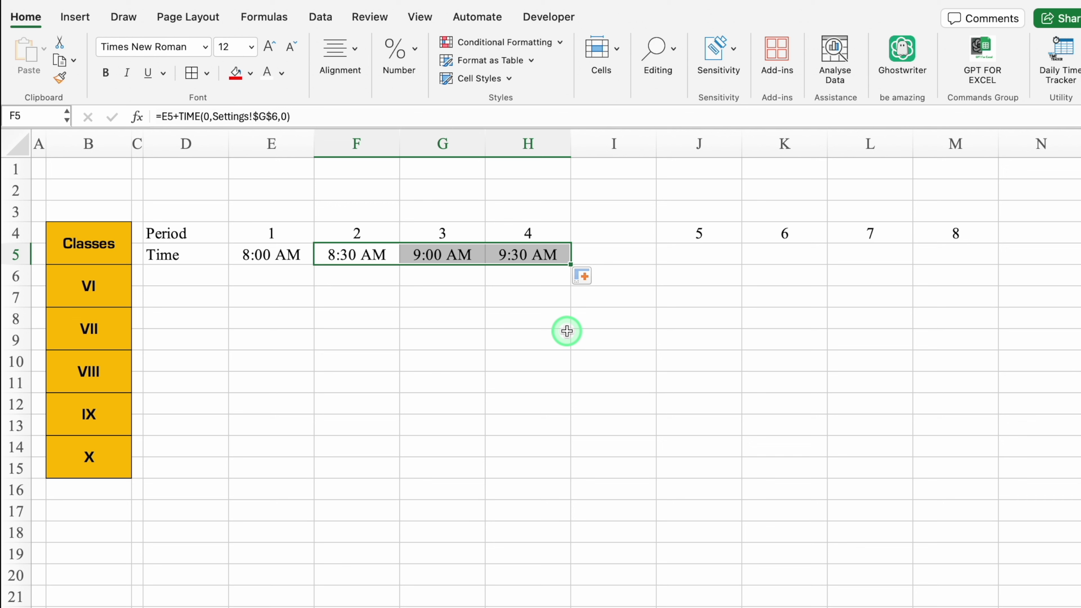
pyautogui.click(557, 256)
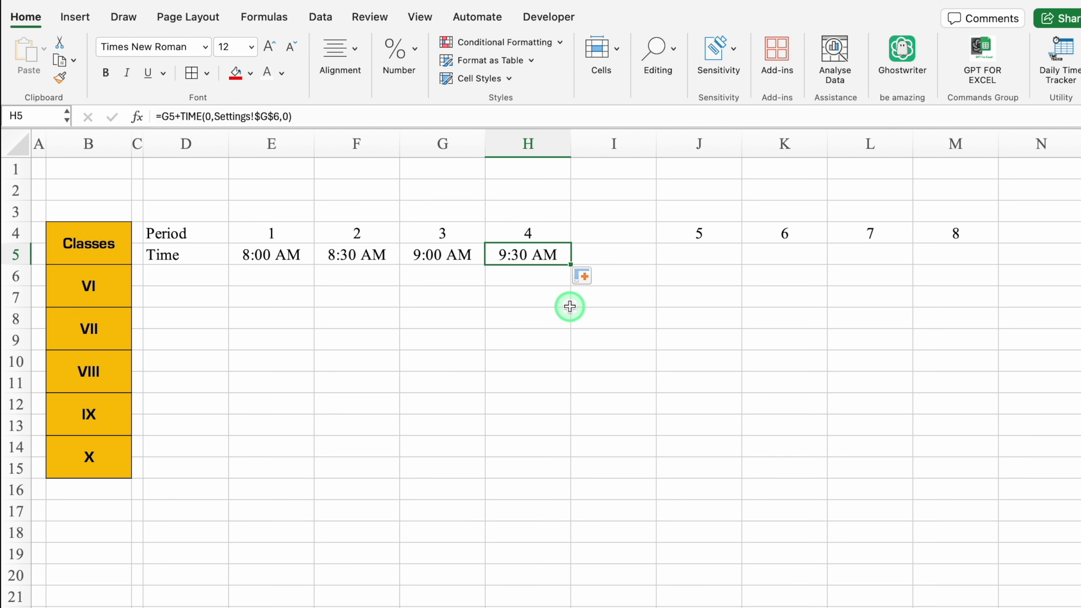
pyautogui.hotkey('ctrl', 'c')
pyautogui.click(681, 255)
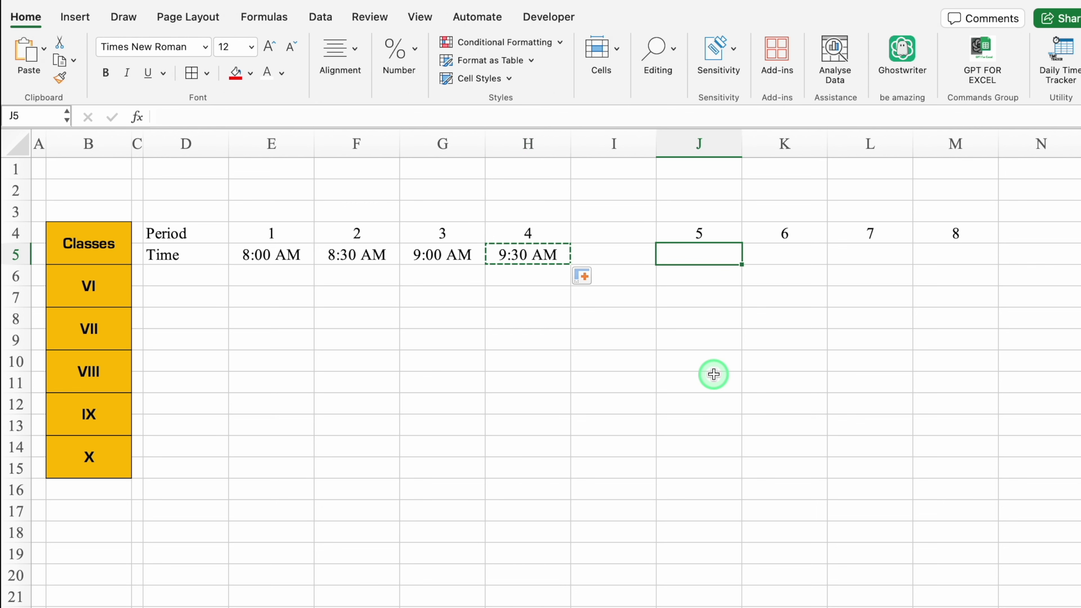
# Step: Paste the time formula into J5 and base it on period 4's time in H5
pyautogui.hotkey('ctrl', 'v')
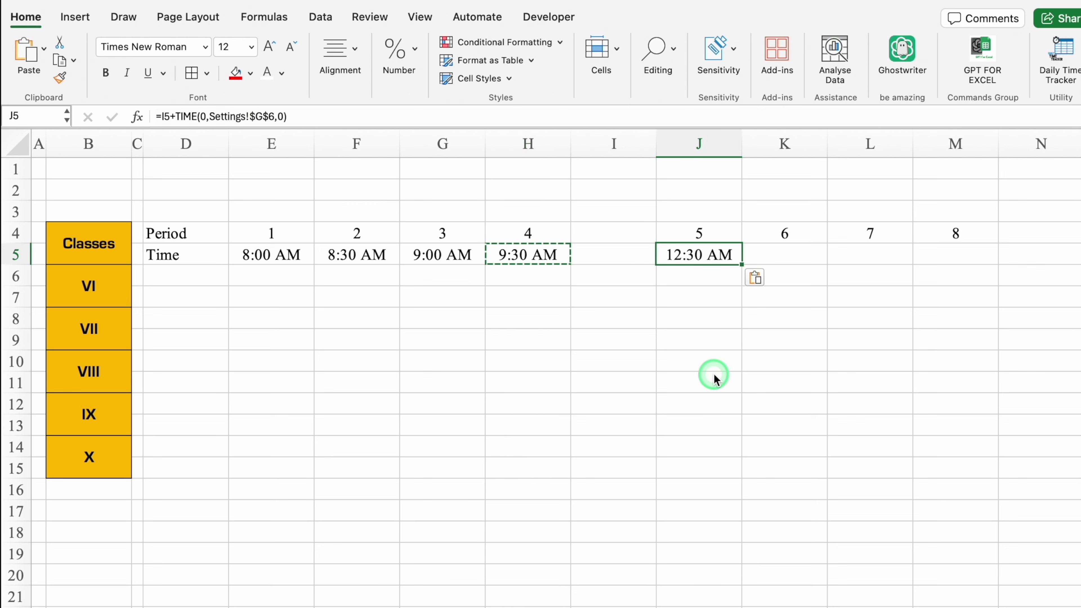
pyautogui.press('Escape')
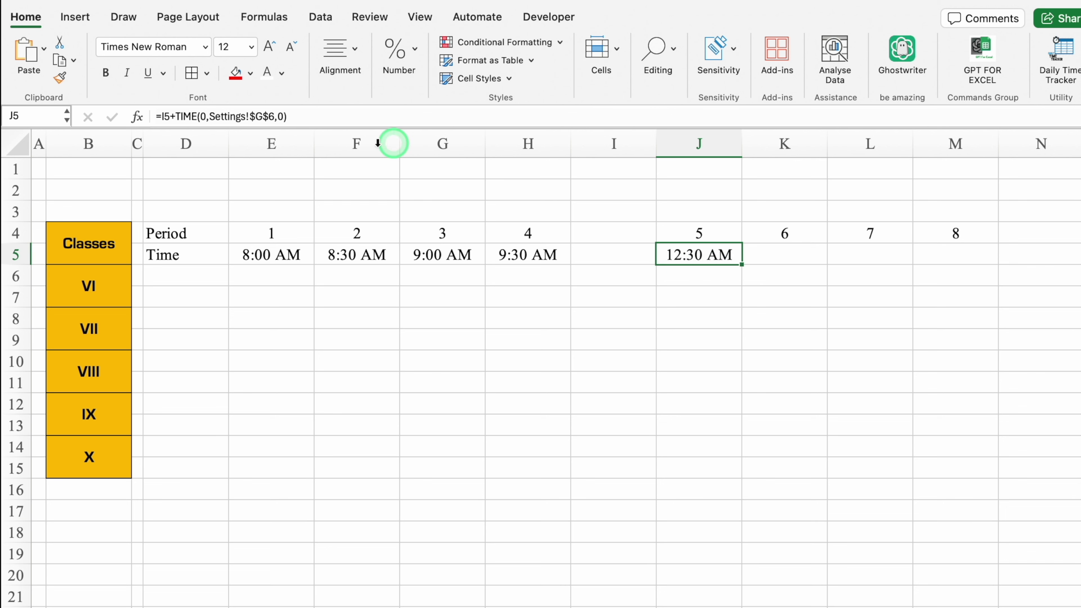
pyautogui.click(170, 117)
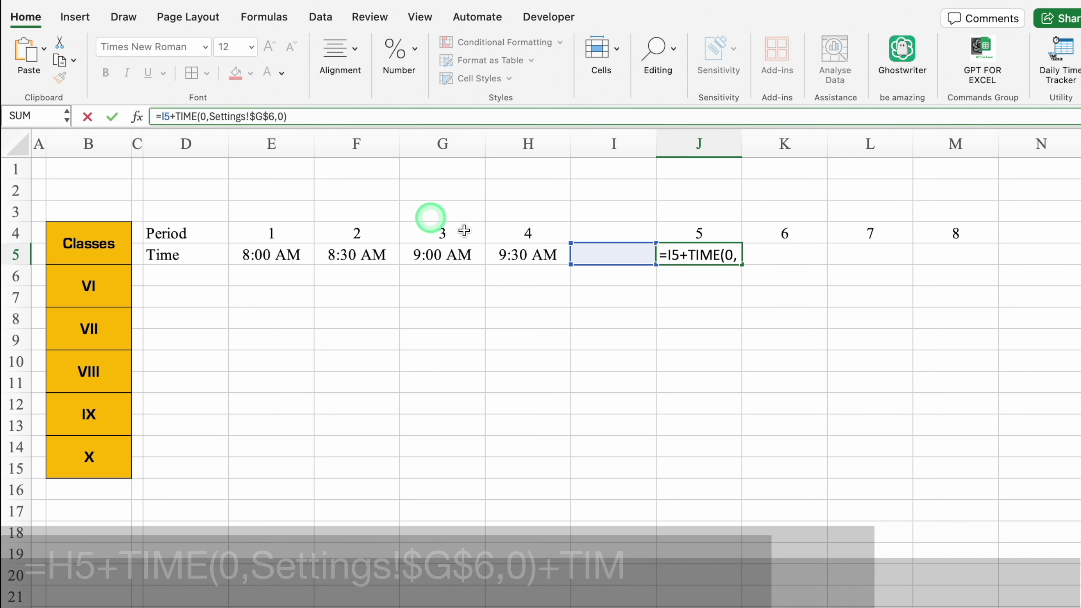
pyautogui.click(624, 245)
pyautogui.click(627, 265)
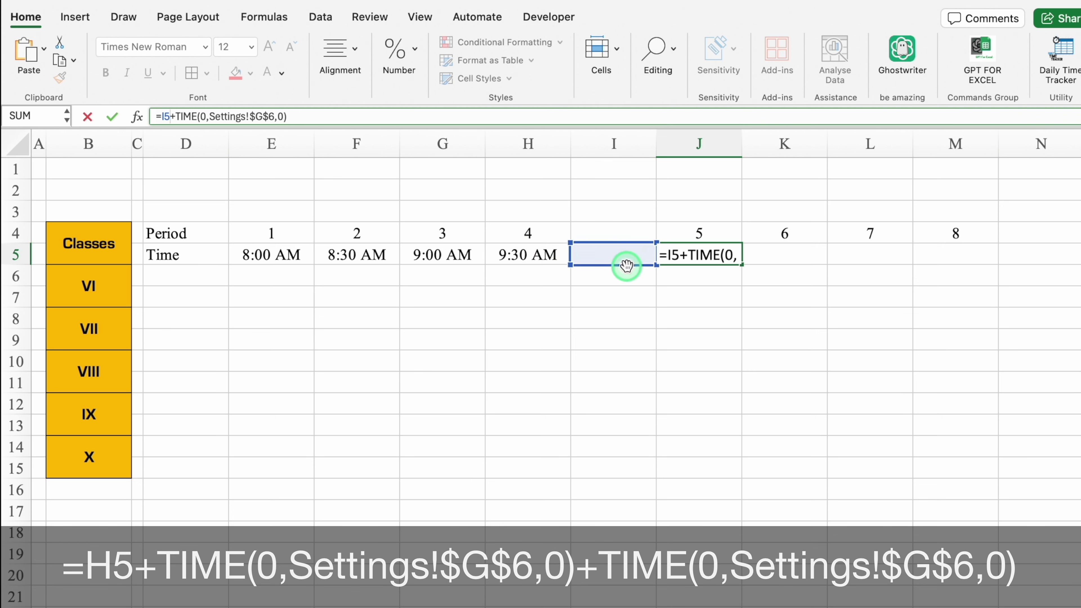
pyautogui.press('BackSpace')
pyautogui.press('BackSpace')
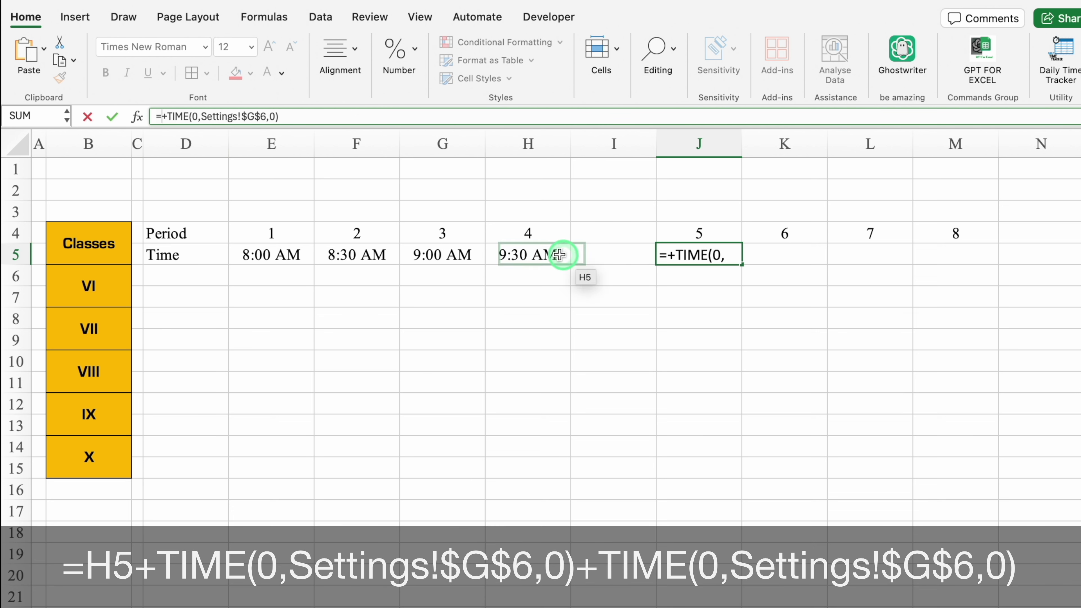
pyautogui.click(548, 253)
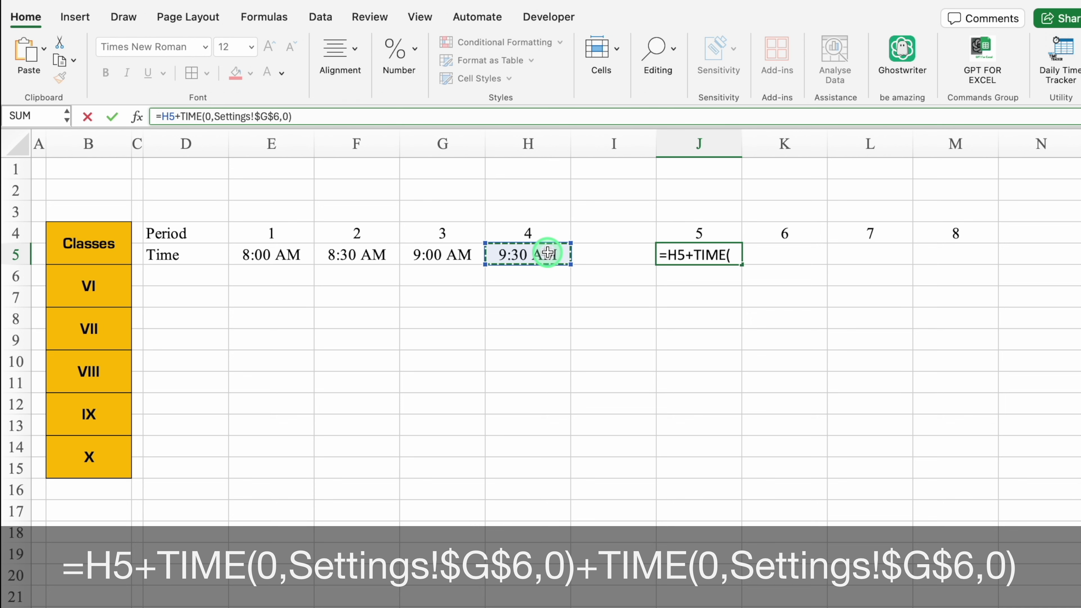
pyautogui.press('Return')
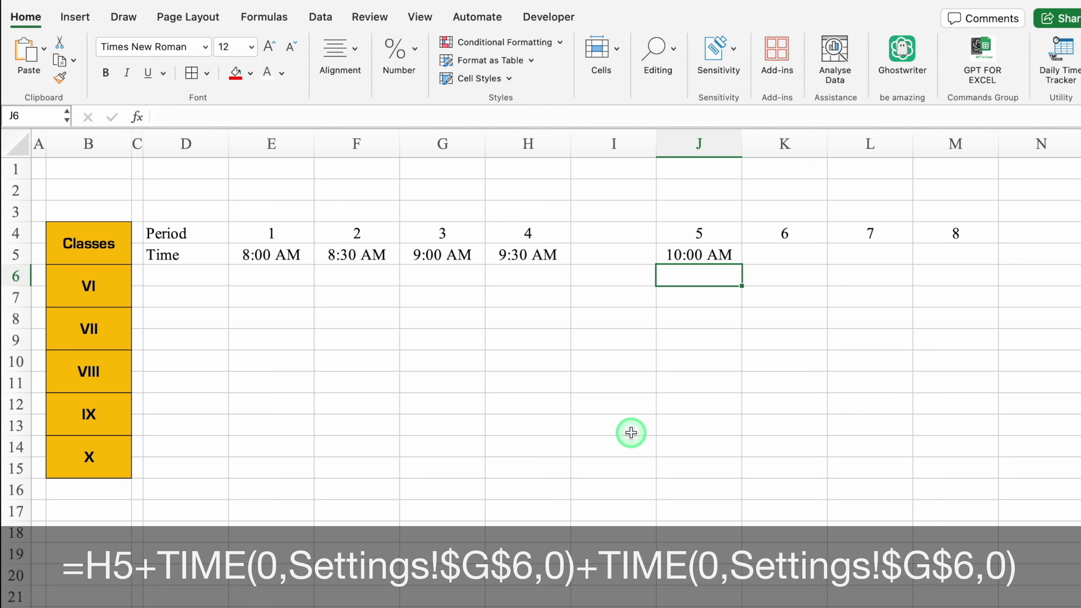
# Step: Add a second TIME(0,Settings!$G$6,0) to J5 so period 5 starts at 10:30 AM
pyautogui.click(726, 255)
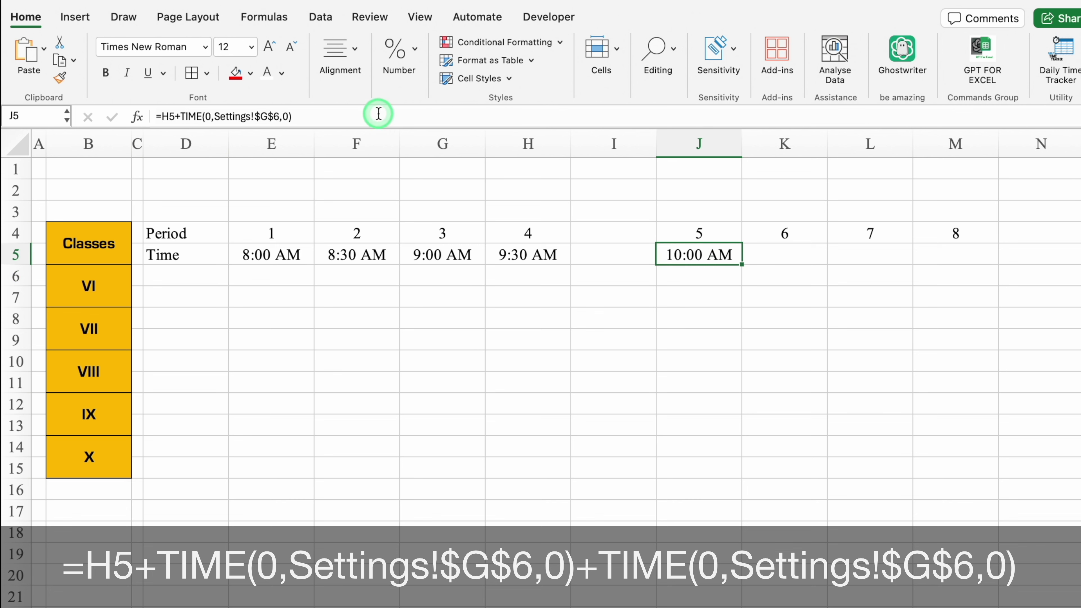
pyautogui.click(323, 113)
pyautogui.moveTo(293, 111)
pyautogui.mouseDown()
pyautogui.moveTo(240, 113)
pyautogui.moveTo(197, 134)
pyautogui.mouseUp()
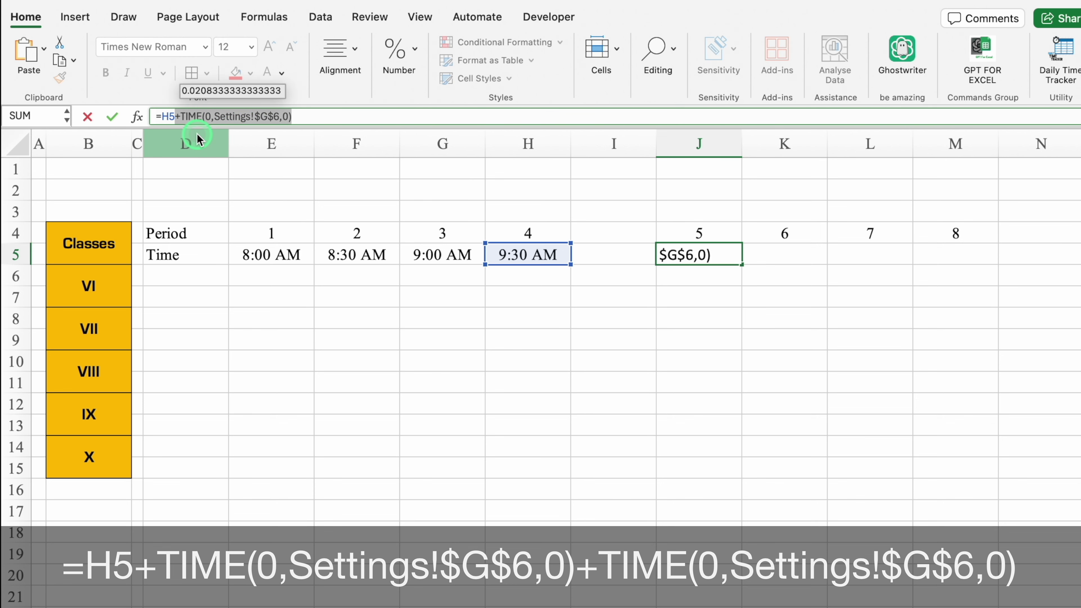
pyautogui.click(313, 114)
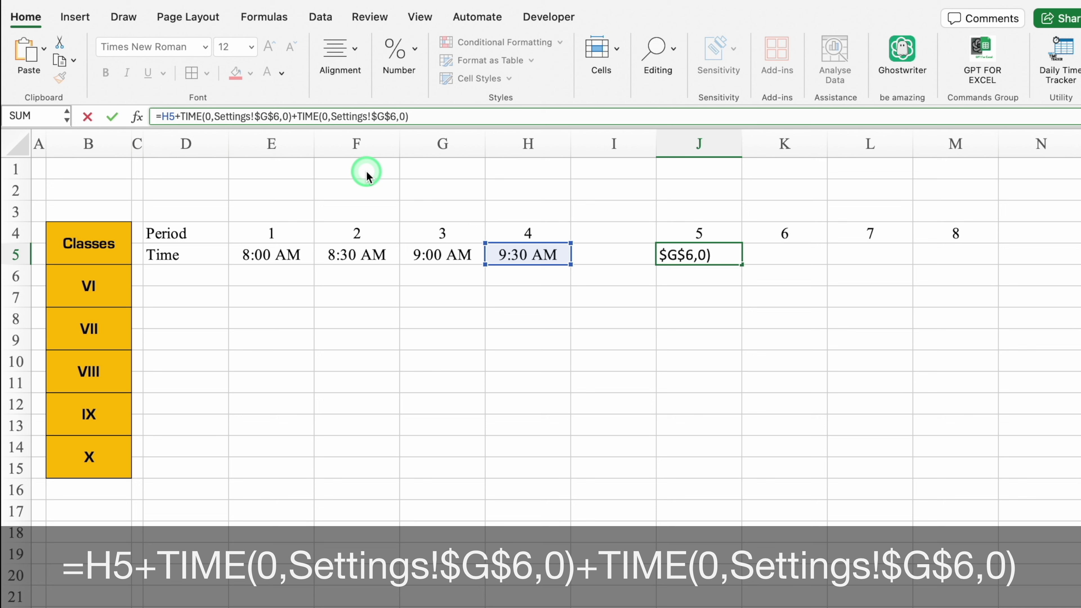
pyautogui.press('Return')
pyautogui.click(712, 254)
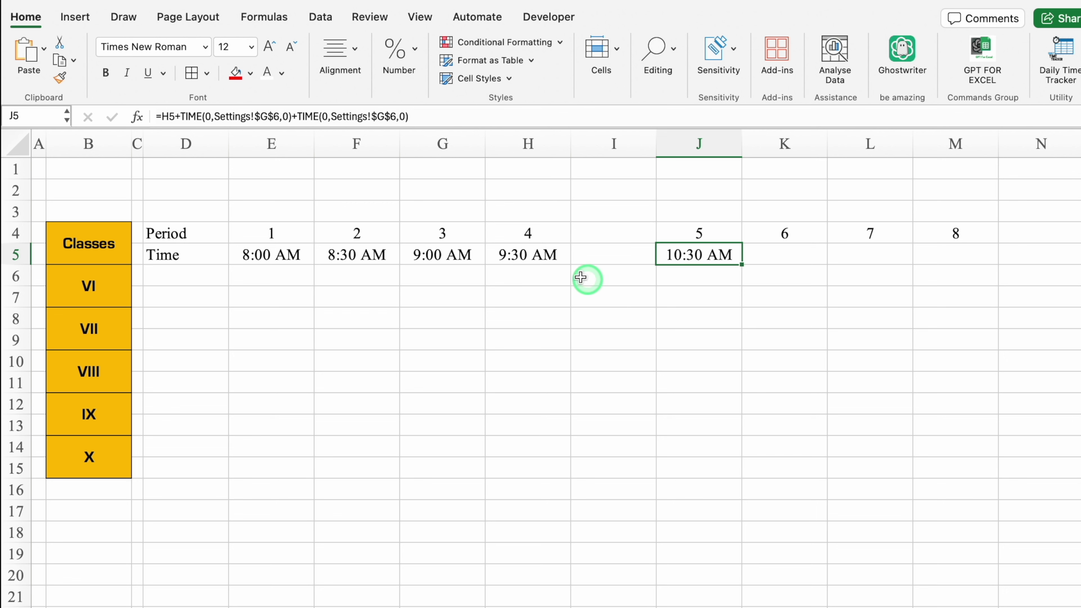
# Step: Copy H5's formula into K5 and fill it to M5 for 11:00, 11:30 AM and 12:00 PM
pyautogui.click(543, 255)
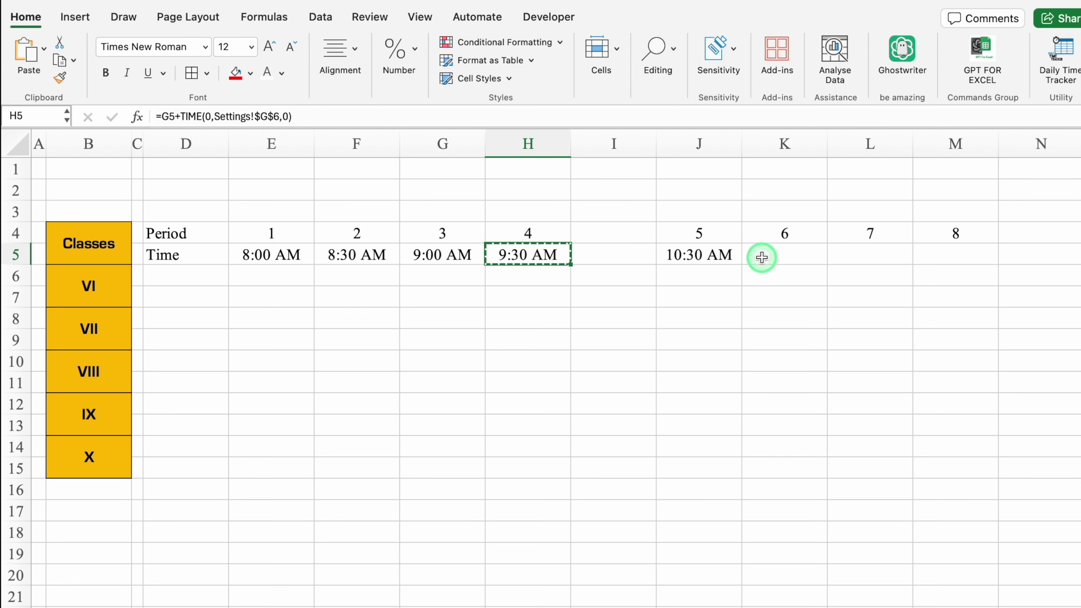
pyautogui.click(784, 252)
pyautogui.hotkey('ctrl', 'v')
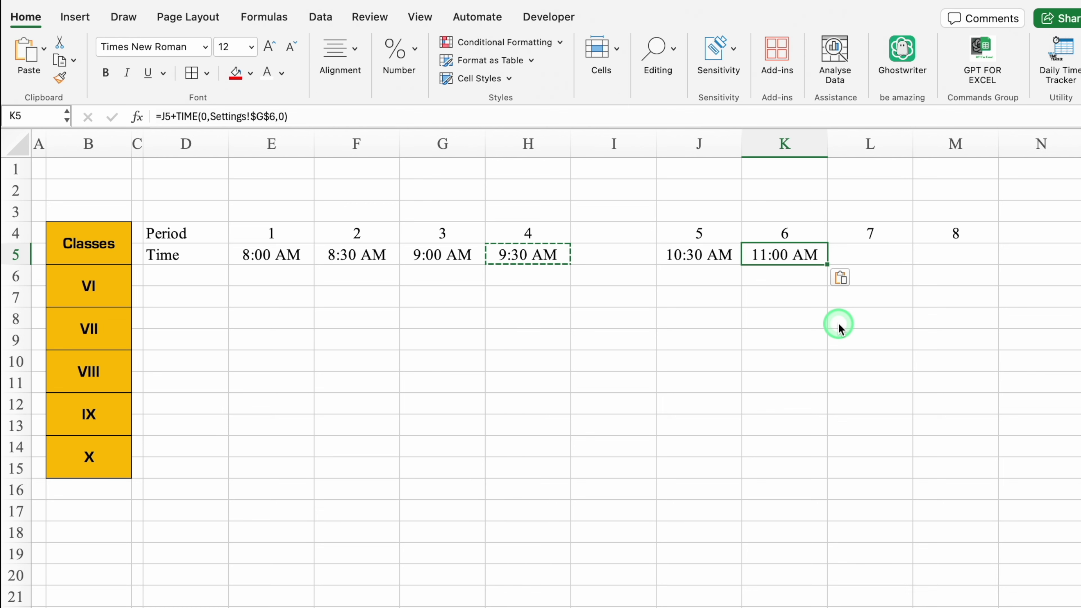
pyautogui.moveTo(826, 264); pyautogui.dragTo(963, 298)
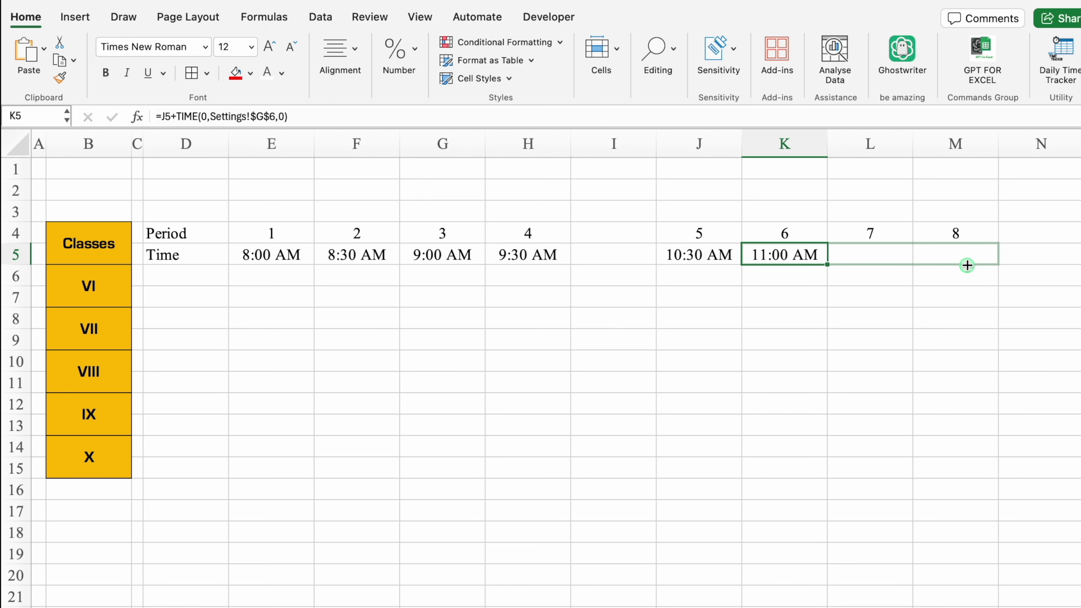
pyautogui.click(873, 357)
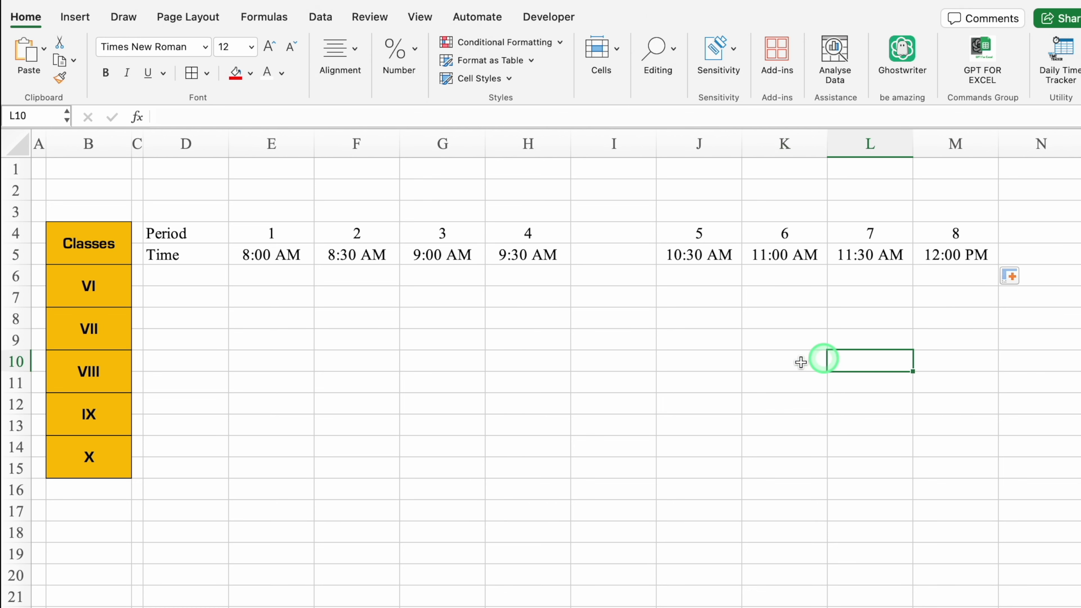
# Step: Apply All Borders to both period tables, D4:H15 and J4:M15
pyautogui.moveTo(179, 234)
pyautogui.mouseDown()
pyautogui.moveTo(527, 455)
pyautogui.moveTo(527, 469)
pyautogui.mouseUp()
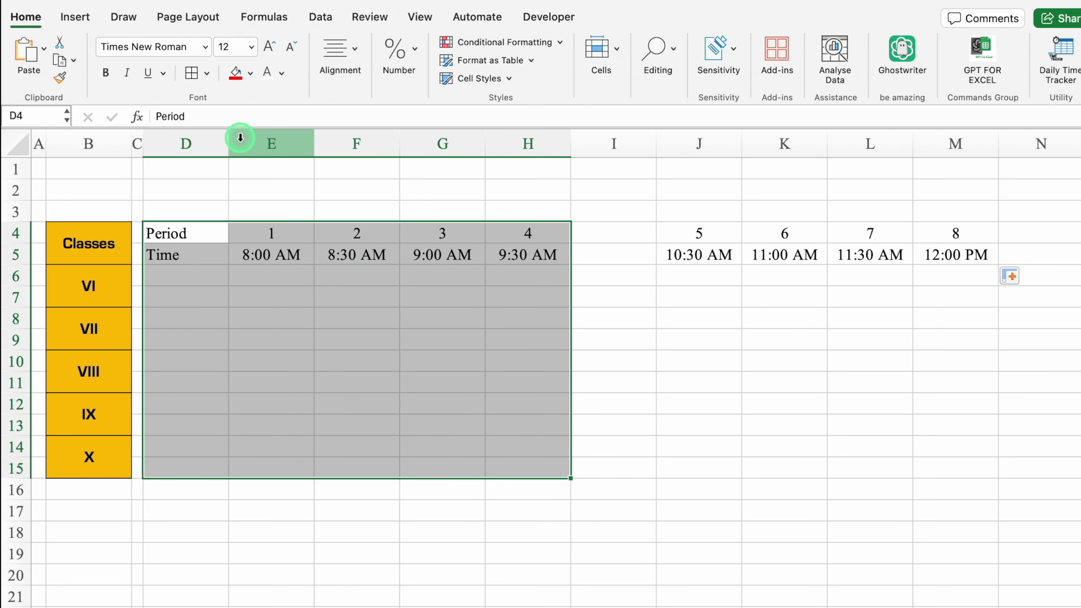
pyautogui.click(192, 73)
pyautogui.moveTo(698, 236)
pyautogui.mouseDown()
pyautogui.moveTo(915, 300)
pyautogui.moveTo(938, 464)
pyautogui.mouseUp()
pyautogui.click(192, 73)
# Step: Fill both Period header rows dark blue with white text
pyautogui.moveTo(178, 233); pyautogui.dragTo(511, 238)
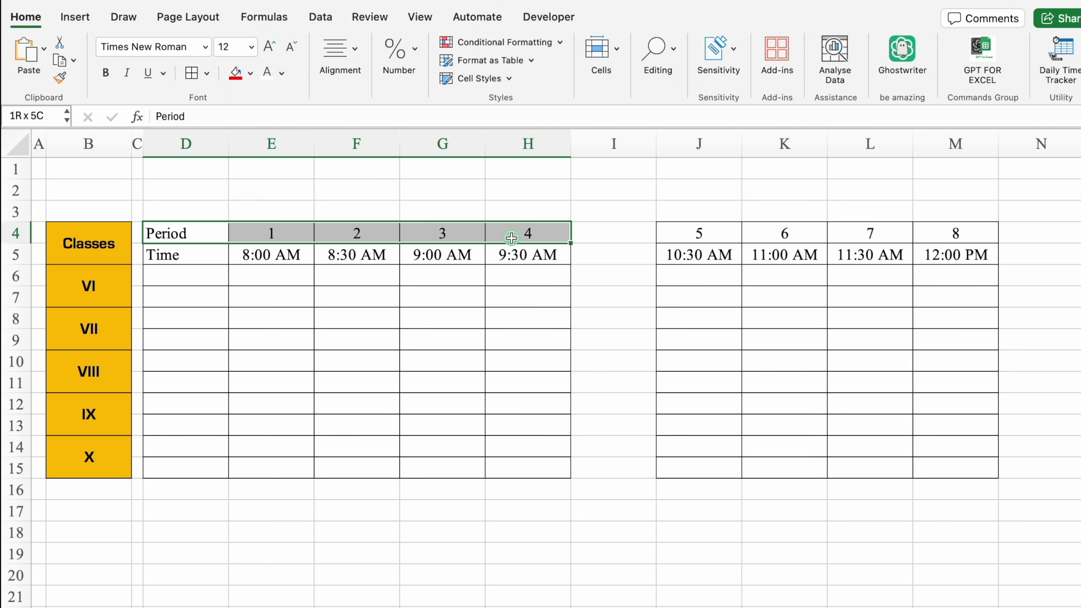
pyautogui.keyDown('super'); pyautogui.moveTo(698, 233); pyautogui.dragTo(936, 233); pyautogui.keyUp('super')
pyautogui.click(251, 73)
pyautogui.click(298, 166)
pyautogui.click(267, 73)
# Step: Fill both Time rows red with white text
pyautogui.moveTo(181, 254); pyautogui.dragTo(517, 255)
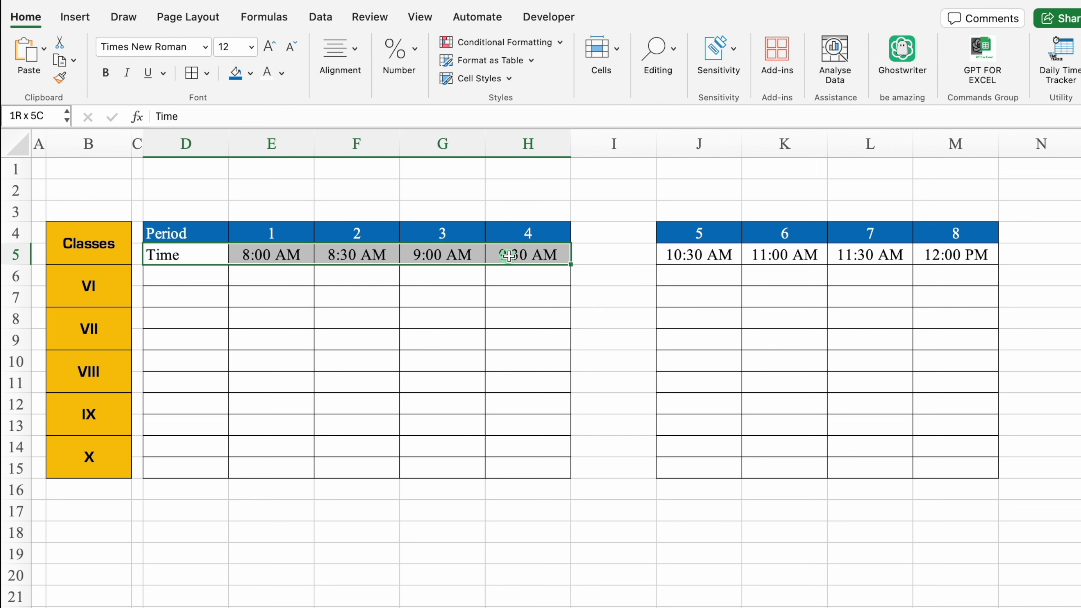
pyautogui.keyDown('super'); pyautogui.moveTo(720, 254); pyautogui.dragTo(956, 255); pyautogui.keyUp('super')
pyautogui.click(250, 73)
pyautogui.click(254, 249)
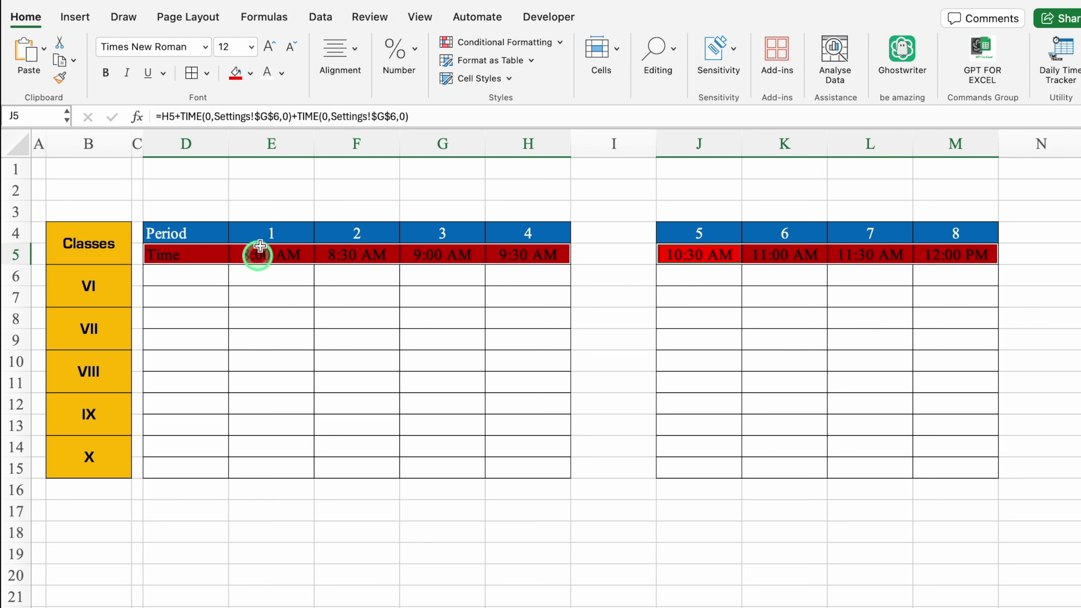
pyautogui.click(267, 73)
pyautogui.click(365, 572)
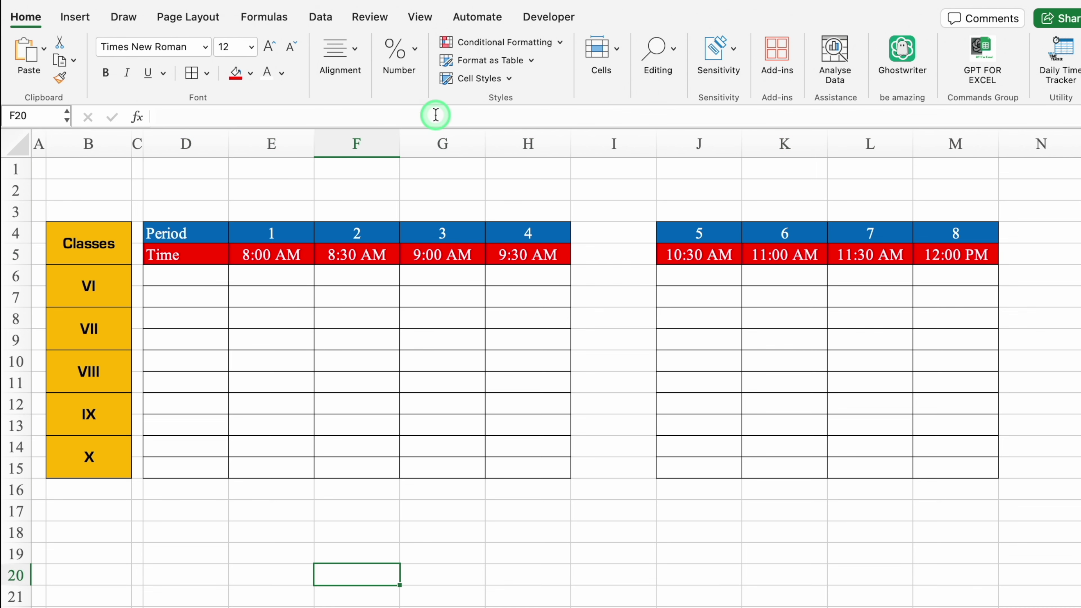
# Step: Hide the worksheet gridlines
pyautogui.click(419, 17)
pyautogui.click(431, 50)
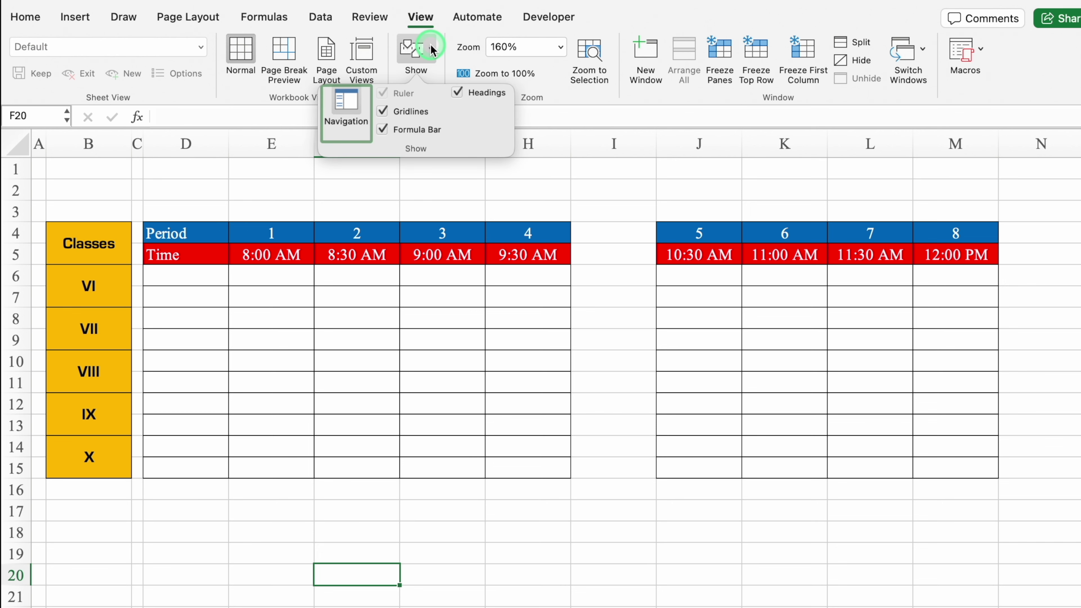
pyautogui.click(383, 111)
pyautogui.click(365, 524)
# Step: Narrow gap columns I and N between and beside the two tables
pyautogui.click(442, 510)
pyautogui.moveTo(656, 144); pyautogui.dragTo(600, 168)
pyautogui.click(586, 232)
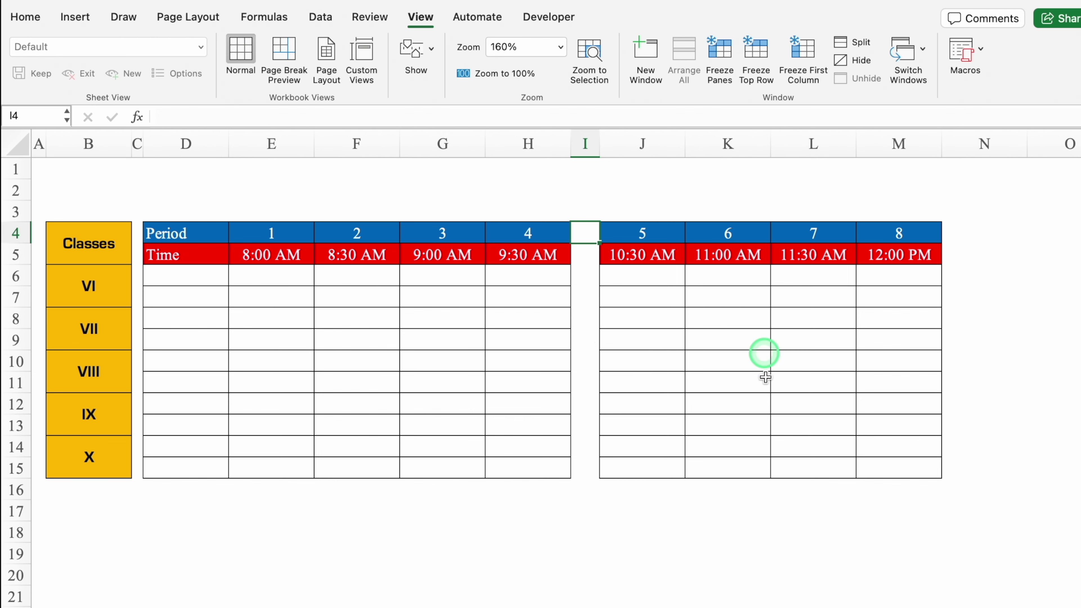
pyautogui.scroll(-1, 738, 307)
pyautogui.click(936, 230)
pyautogui.moveTo(970, 142); pyautogui.dragTo(908, 143)
pyautogui.click(944, 228)
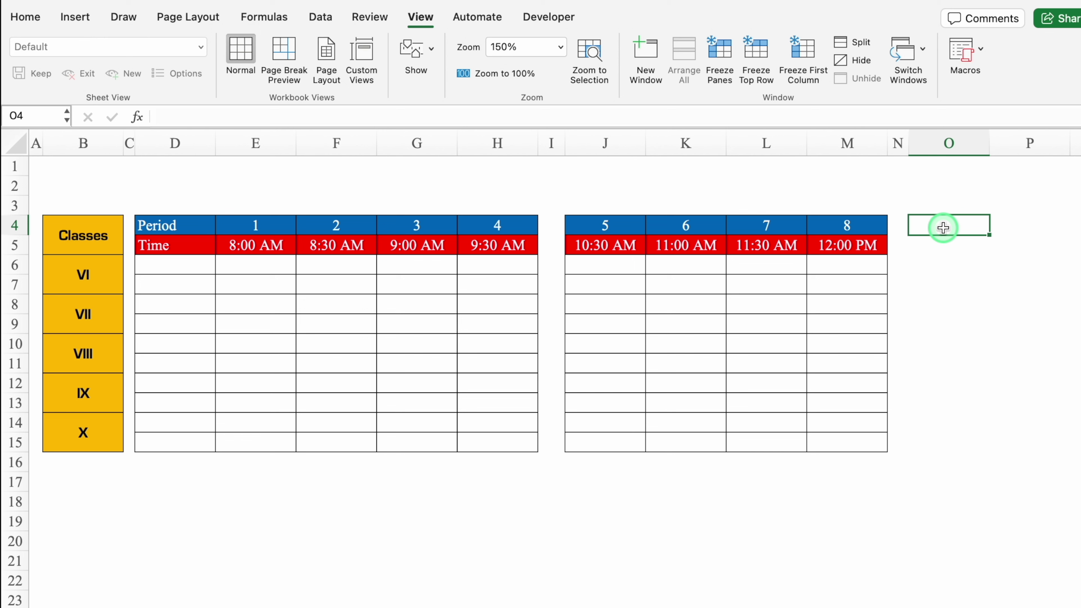
pyautogui.moveTo(944, 228); pyautogui.dragTo(943, 442)
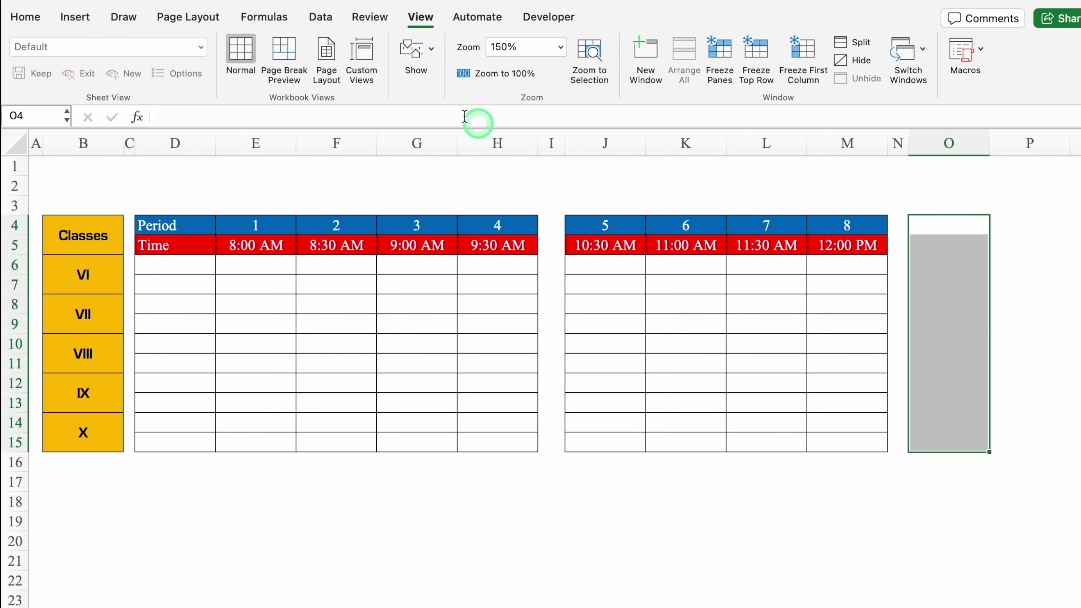
# Step: Fill O4:O15 gold and enter SCHOOL OVER in it
pyautogui.click(28, 18)
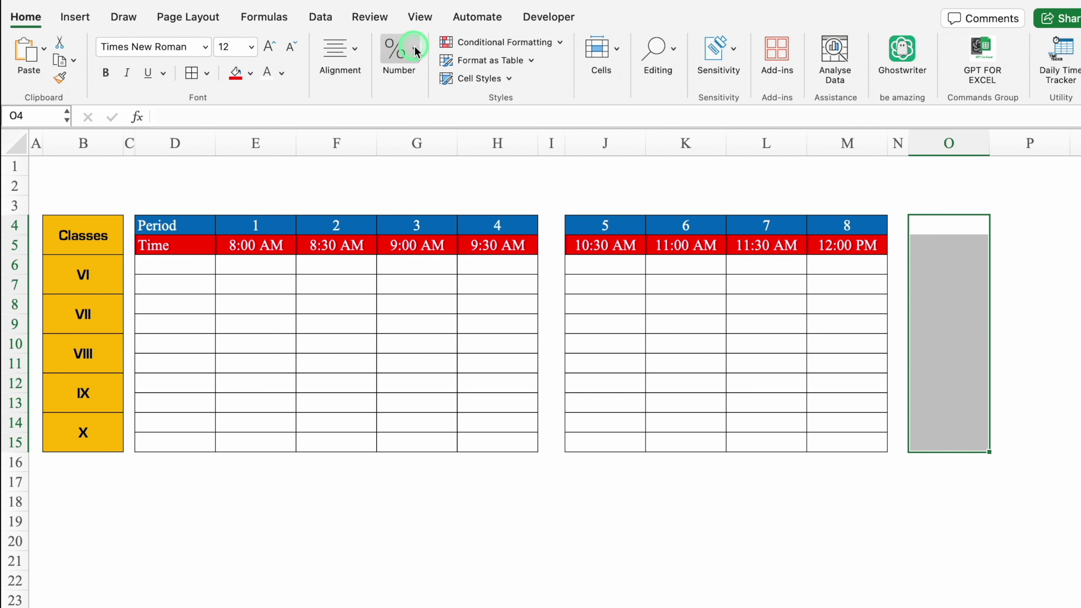
pyautogui.click(250, 74)
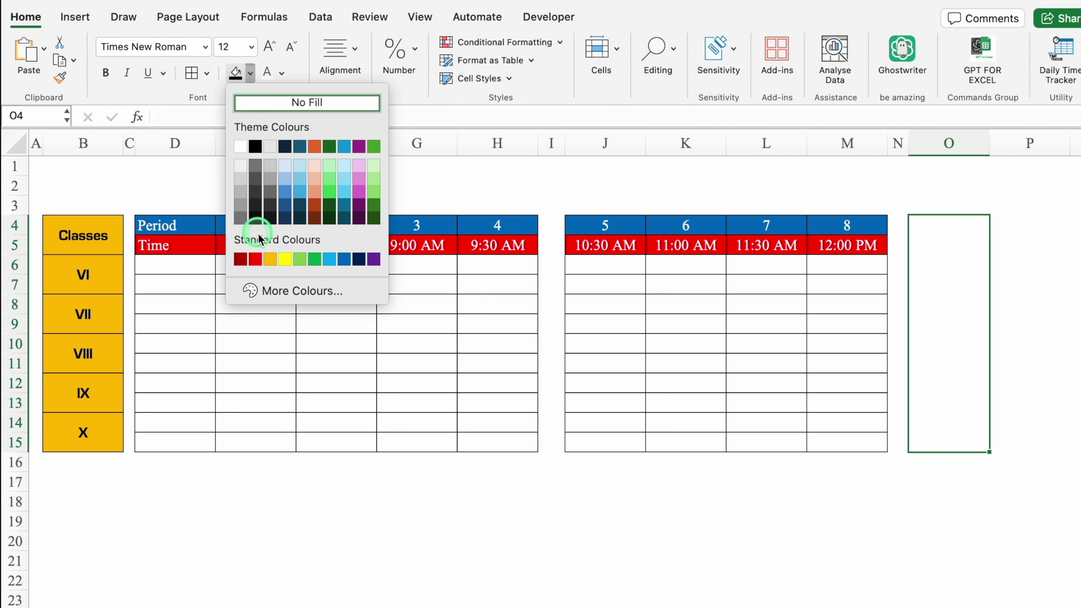
pyautogui.click(270, 259)
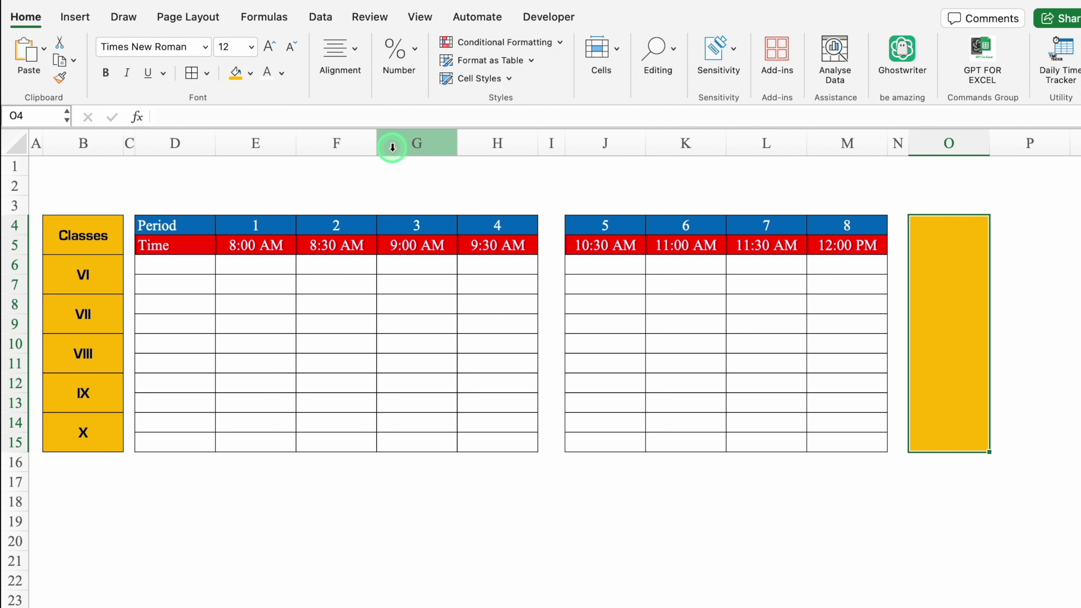
pyautogui.write('SCHOOL OVER')
pyautogui.press('Return')
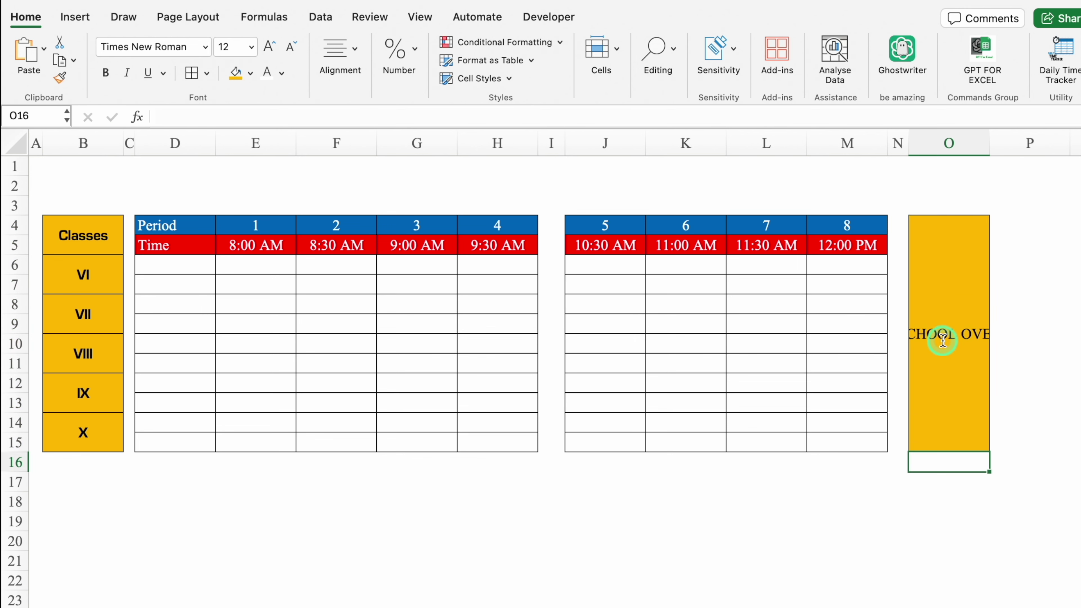
# Step: Rotate the SCHOOL OVER text to read upward and enlarge it to 18 pt
pyautogui.click(943, 339)
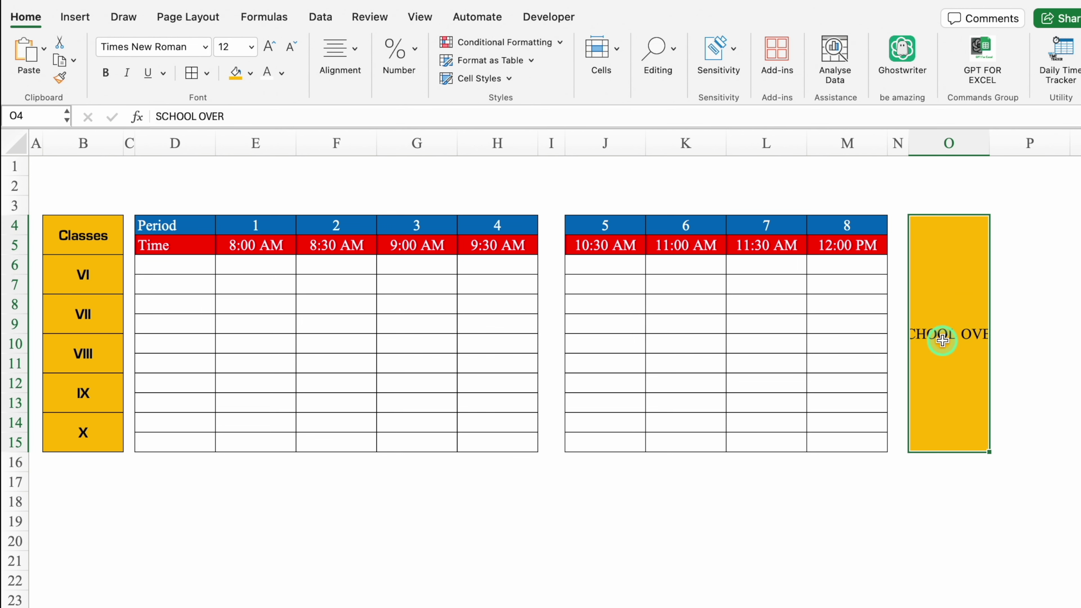
pyautogui.click(356, 52)
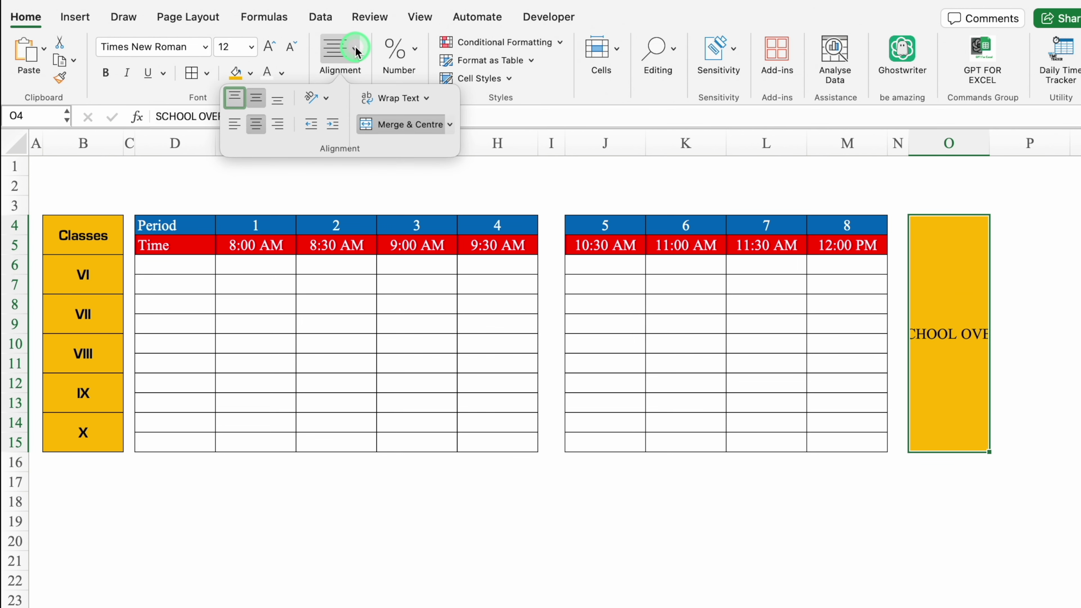
pyautogui.click(326, 99)
pyautogui.click(367, 182)
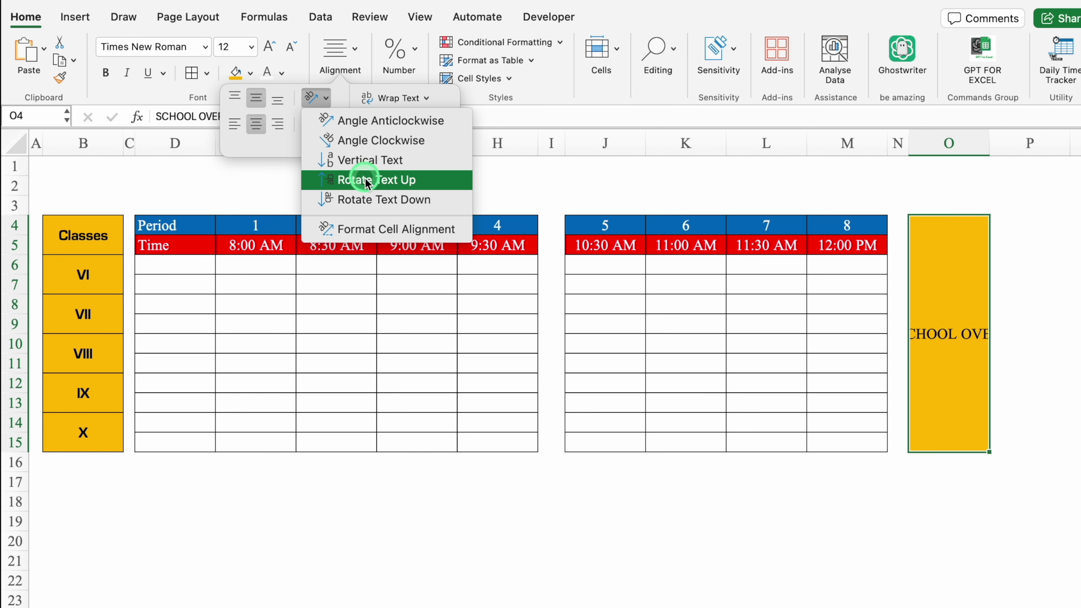
pyautogui.click(268, 48)
pyautogui.click(268, 48)
pyautogui.click(268, 48)
pyautogui.click(68, 183)
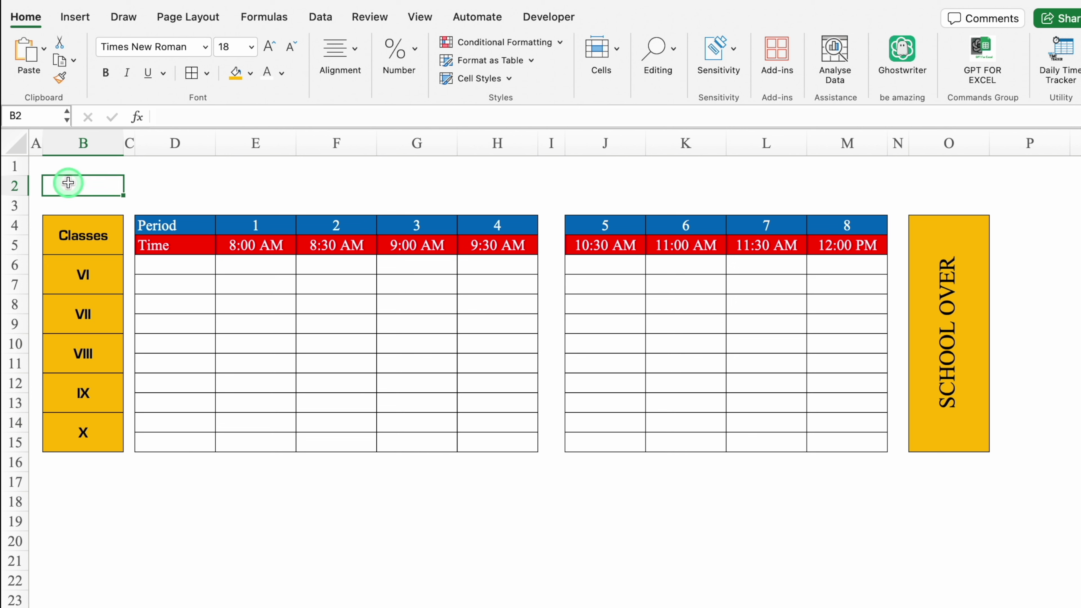
# Step: Merge B2:O2 into a blue title bar, making row 2 taller and row 1 shorter
pyautogui.moveTo(68, 182); pyautogui.dragTo(949, 186)
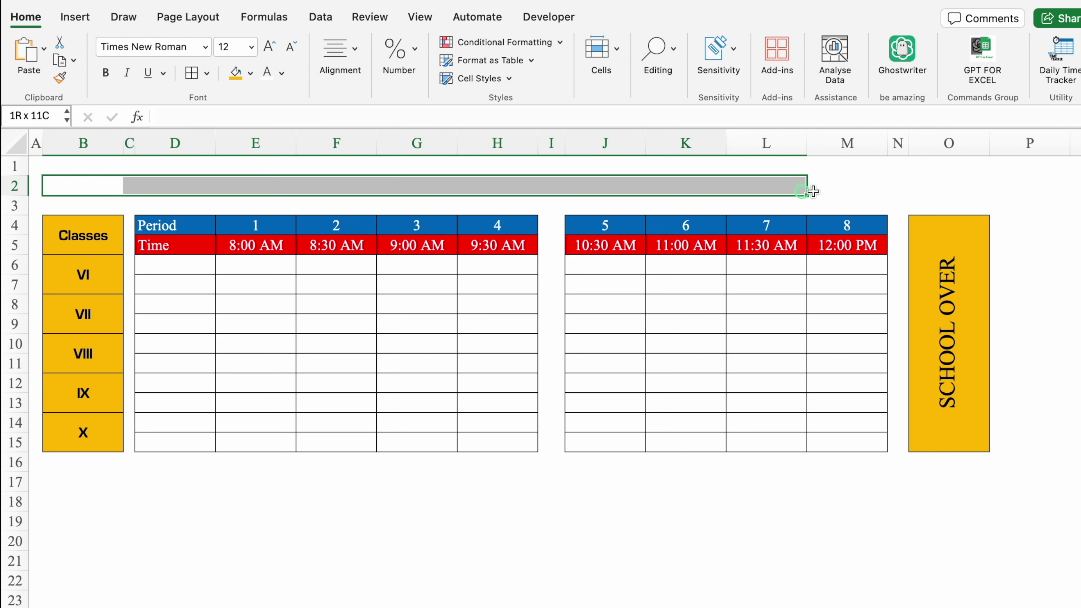
pyautogui.click(357, 58)
pyautogui.click(400, 124)
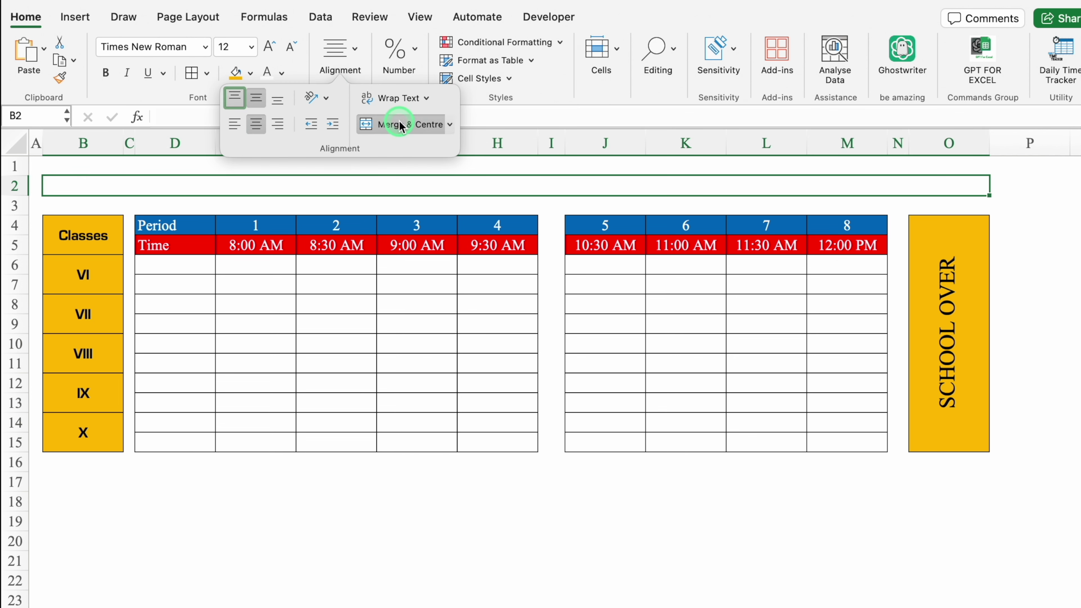
pyautogui.click(251, 74)
pyautogui.click(345, 259)
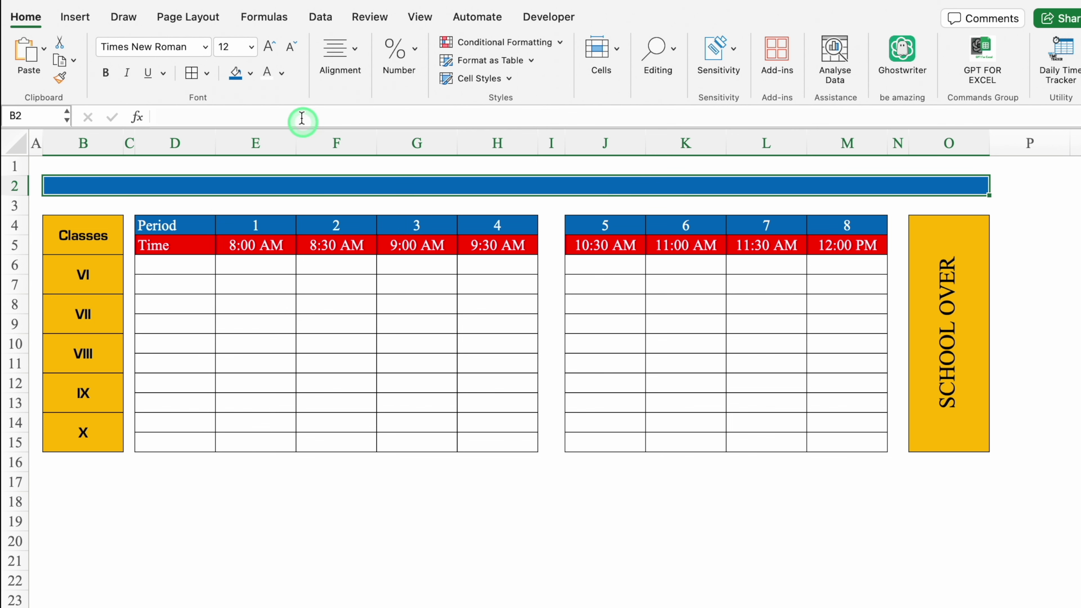
pyautogui.moveTo(15, 195); pyautogui.dragTo(15, 230)
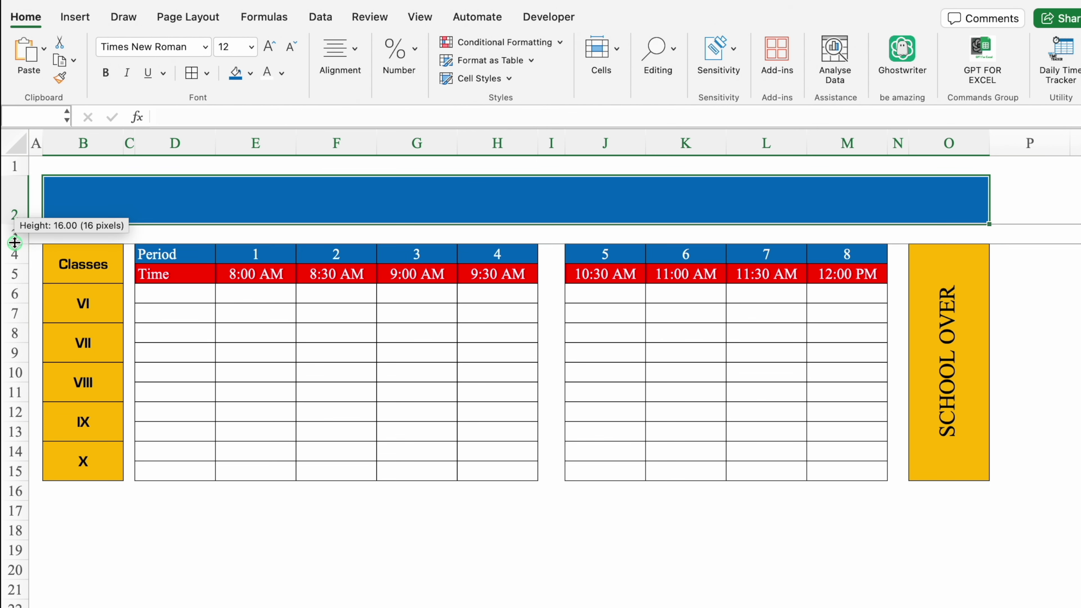
pyautogui.moveTo(19, 175); pyautogui.dragTo(20, 163)
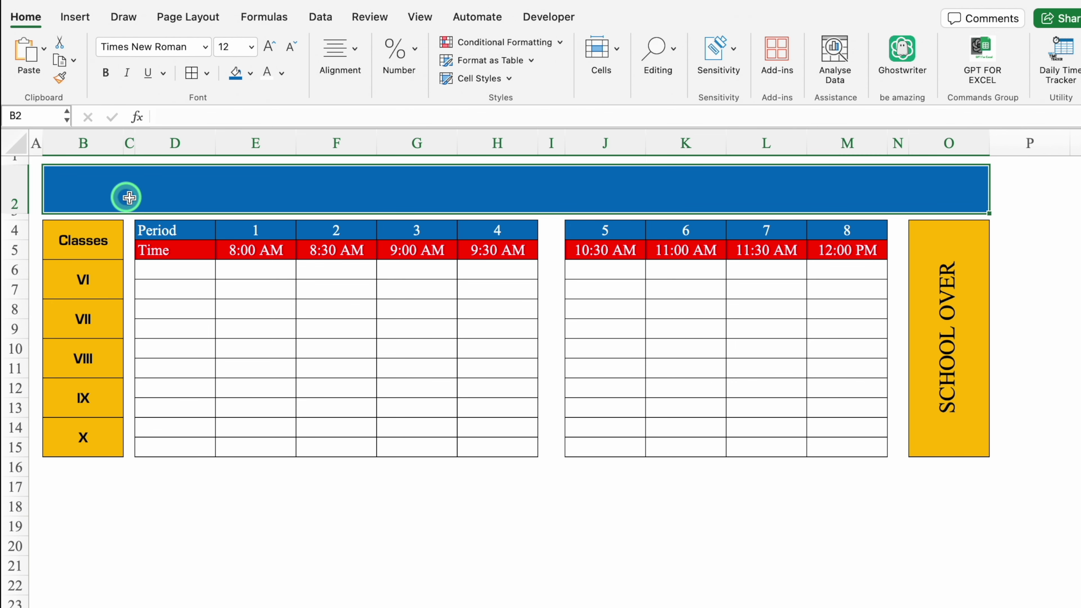
# Step: Enter SCHOOL TIME TABLE as the title in 24 pt
pyautogui.click(251, 46)
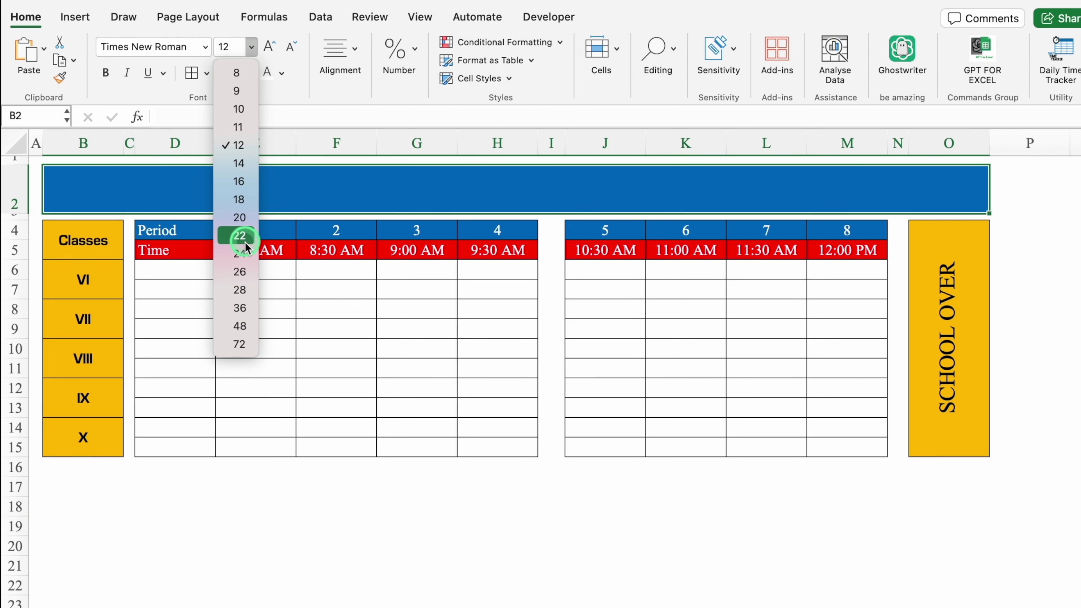
pyautogui.click(240, 253)
pyautogui.write('SCHOOL TIM')
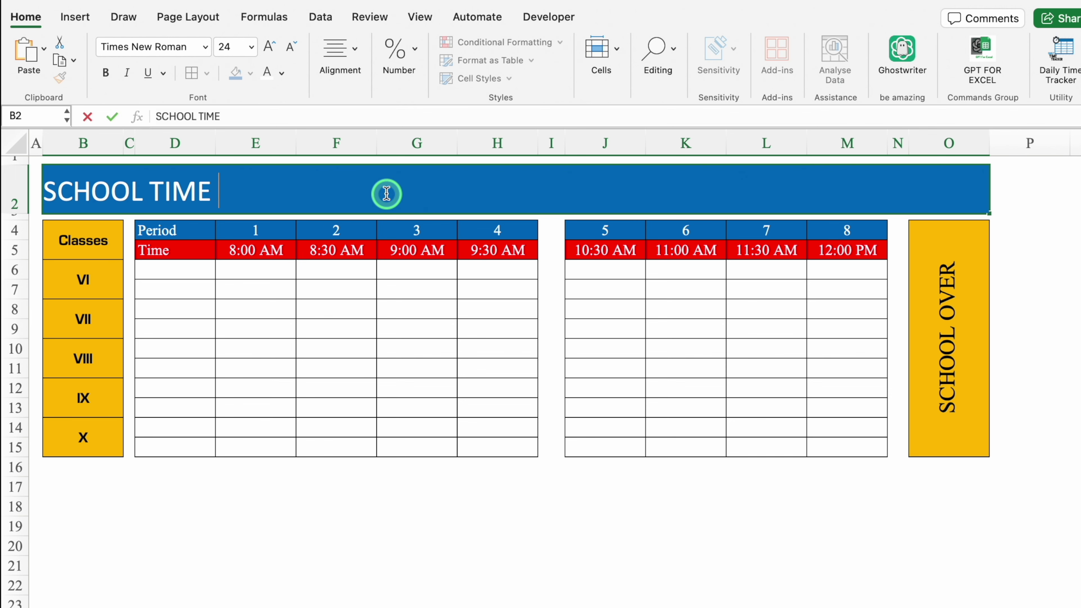
pyautogui.write('E')
pyautogui.press('Return')
# Step: Narrow column N so SCHOOL OVER sits closer to the timetable
pyautogui.click(386, 194)
pyautogui.moveTo(910, 143); pyautogui.dragTo(895, 147)
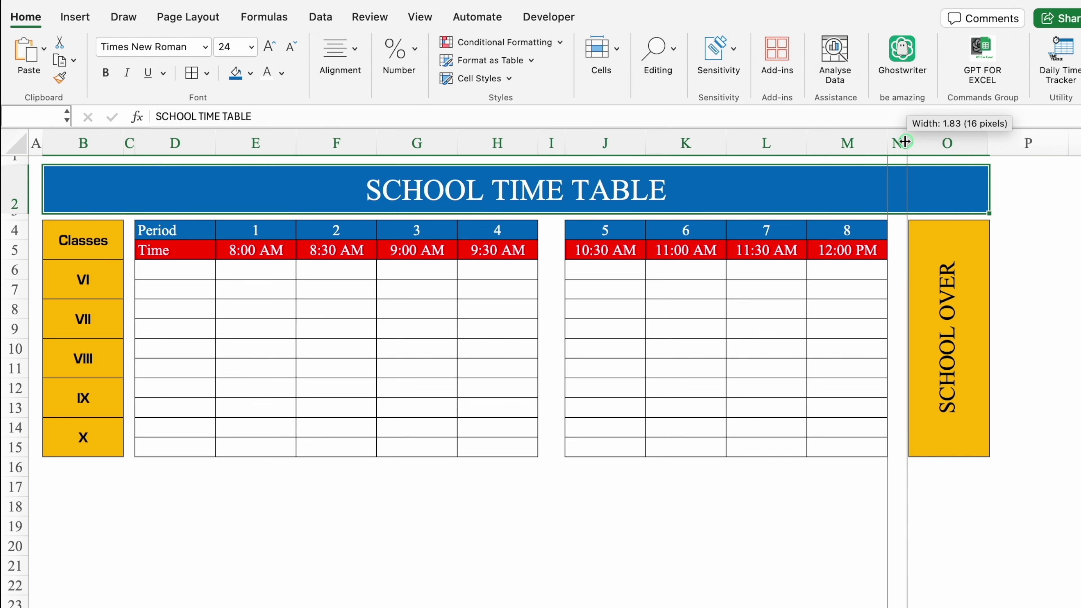
pyautogui.click(405, 541)
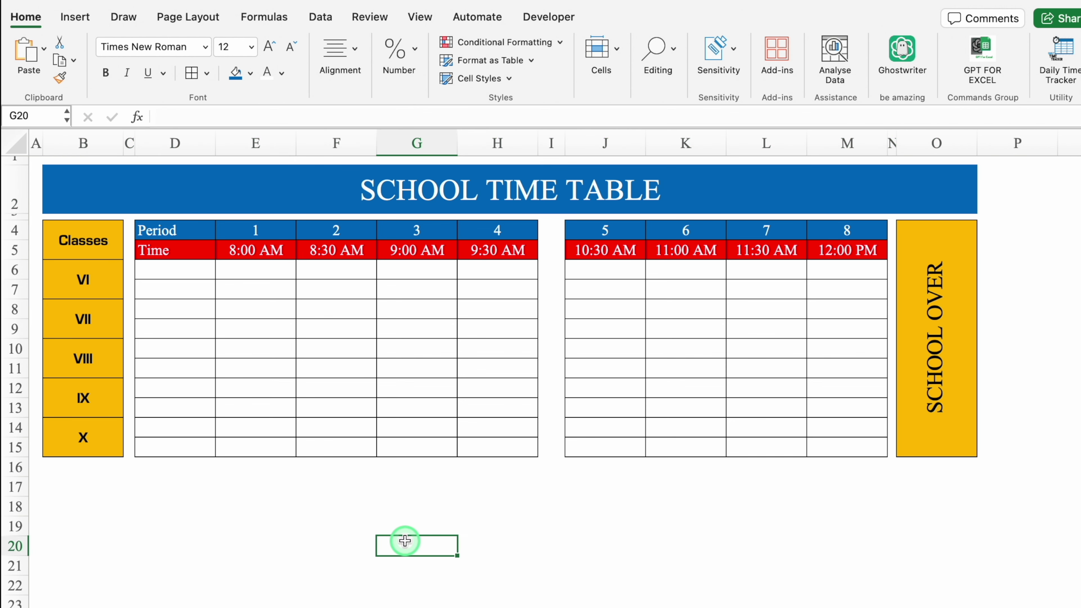
pyautogui.click(406, 187)
# Step: Copy the title bar to row 17 and make it 12 pt, left-aligned
pyautogui.click(193, 73)
pyautogui.hotkey('ctrl', 'c')
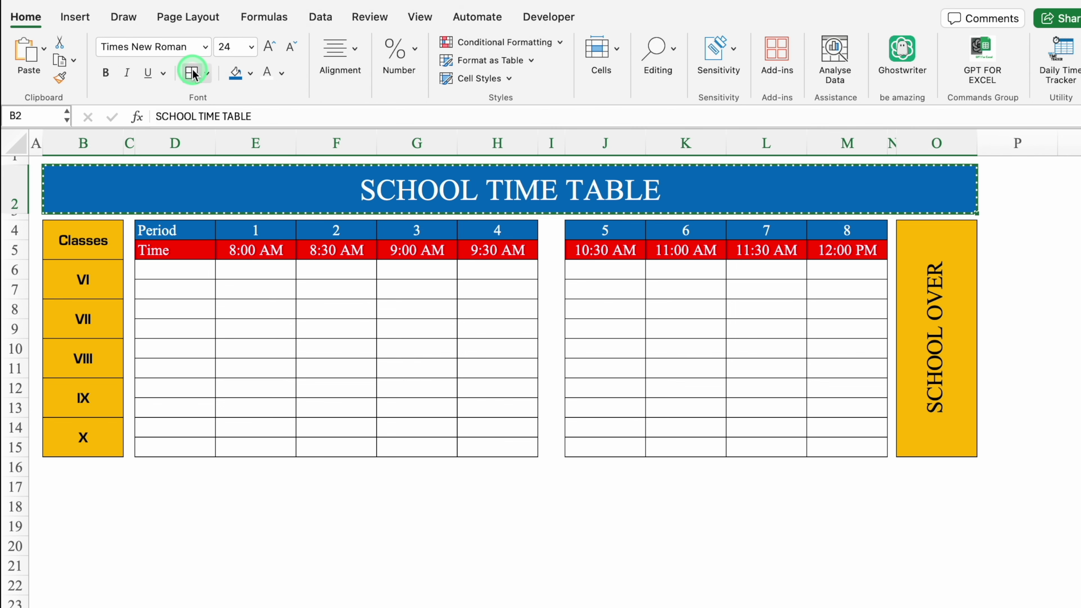
pyautogui.click(65, 482)
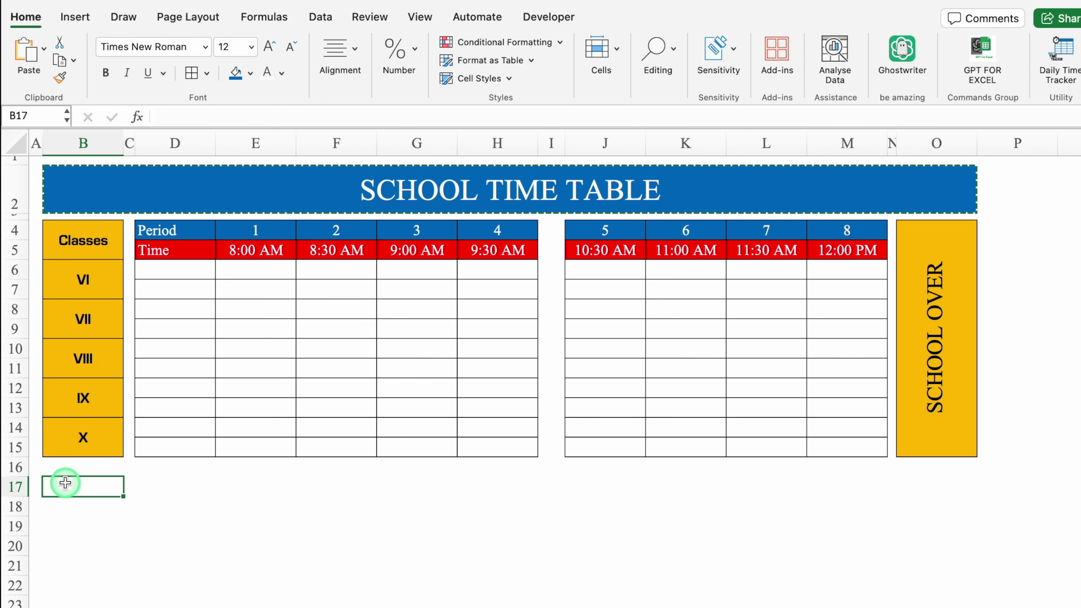
pyautogui.hotkey('ctrl', 'v')
pyautogui.click(251, 46)
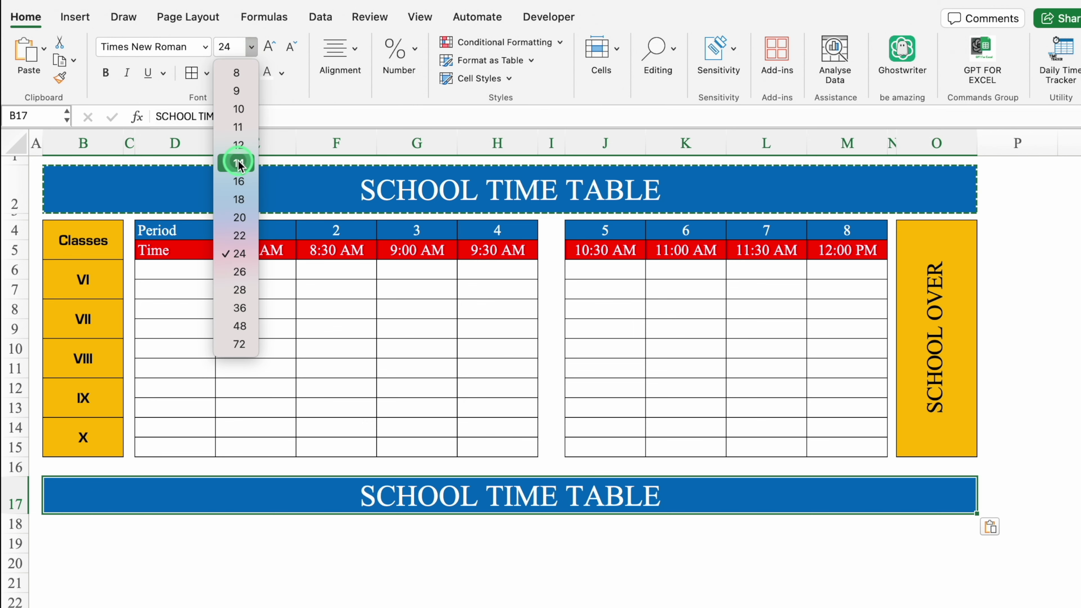
pyautogui.click(238, 145)
pyautogui.click(355, 58)
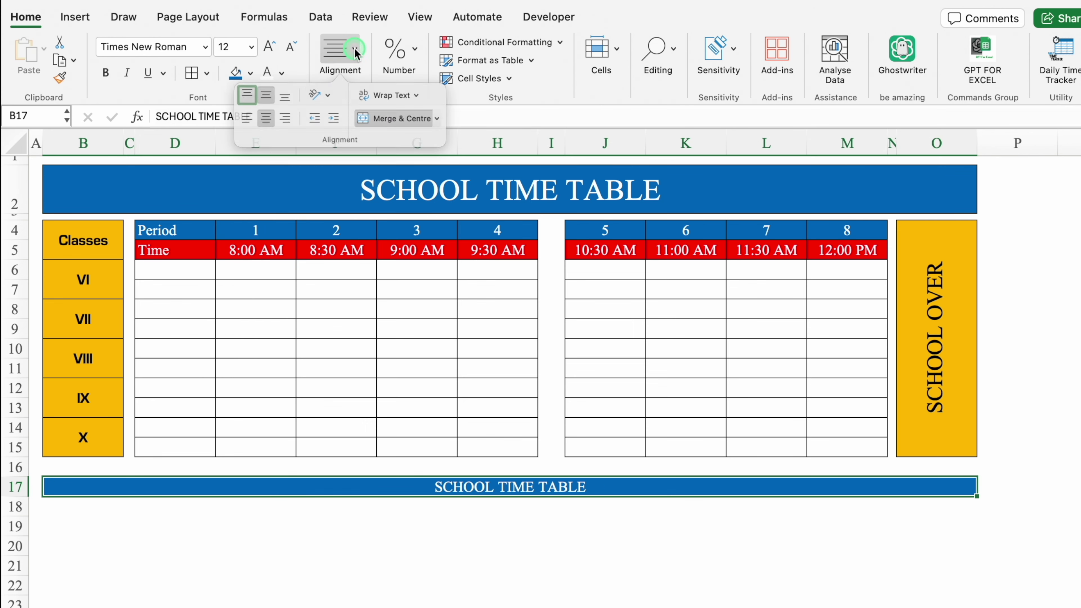
pyautogui.click(234, 127)
# Step: Replace the row 17 bar's text with Notes:
pyautogui.click(214, 483)
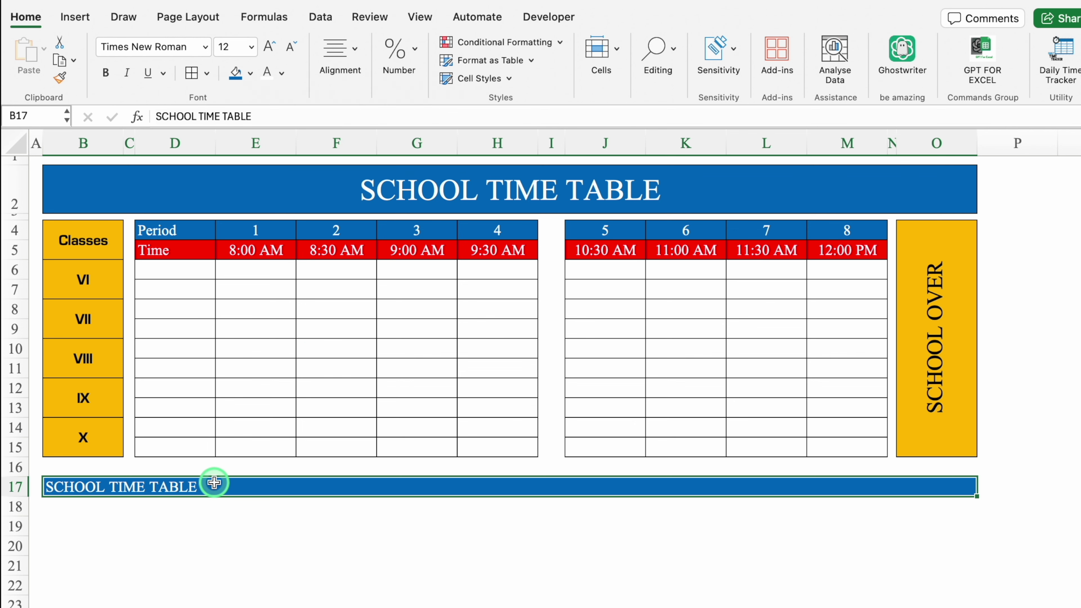
pyautogui.doubleClick(214, 486)
pyautogui.moveTo(214, 486); pyautogui.dragTo(75, 486)
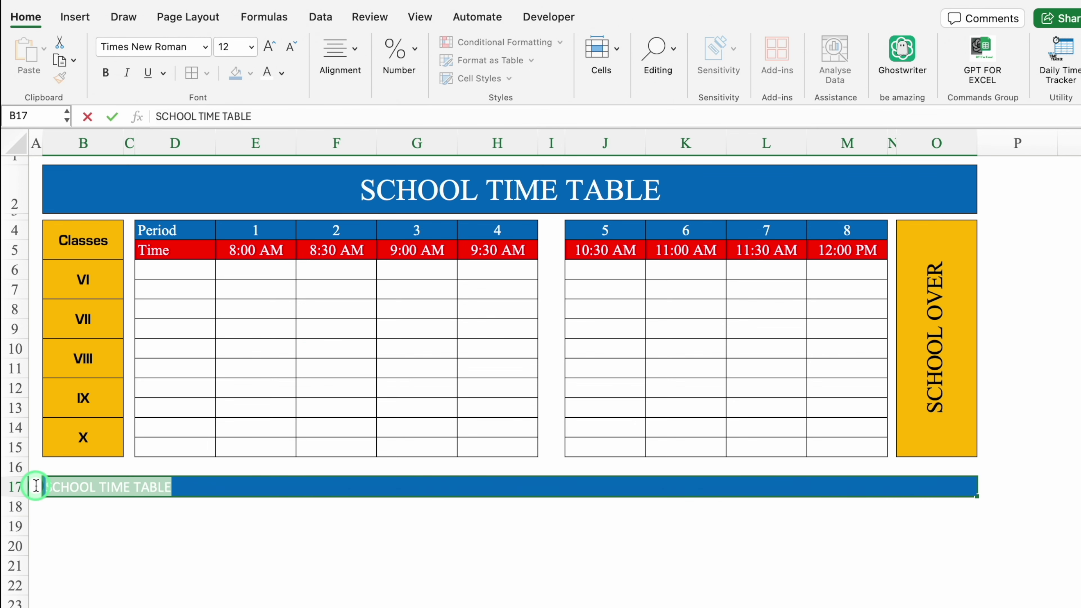
pyautogui.write('Notes:')
pyautogui.press('Return')
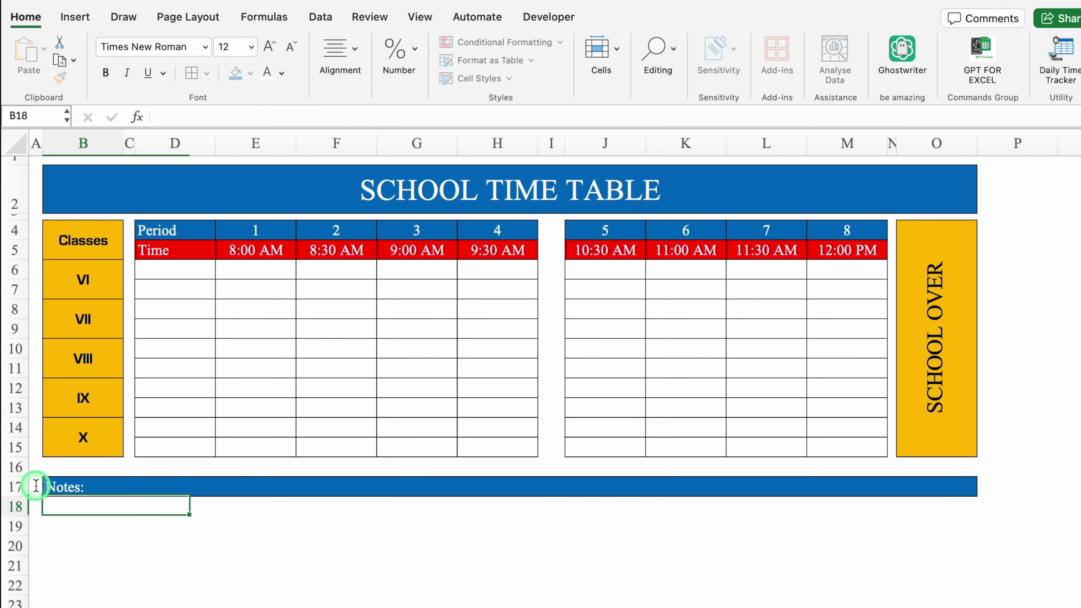
# Step: Shrink row 16 to a thin gap above the Notes bar
pyautogui.click(79, 531)
pyautogui.moveTo(16, 477); pyautogui.dragTo(16, 463)
pyautogui.click(183, 268)
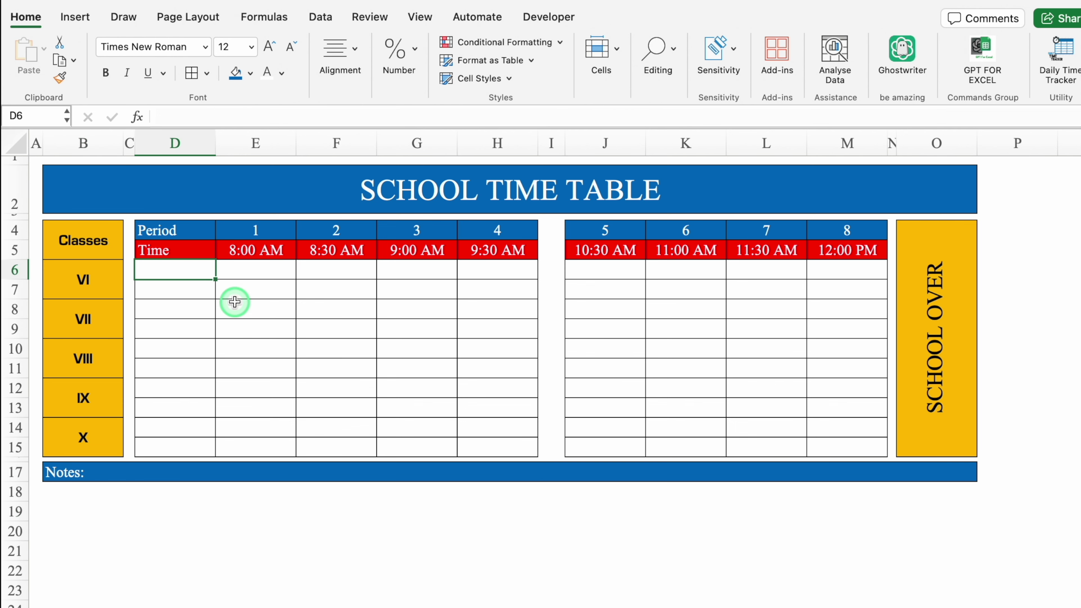
# Step: Label D6 Subject and D7 Teacher's Name, widening column D to fit
pyautogui.write('Subject')
pyautogui.press('Return')
pyautogui.write("Teacher's Name")
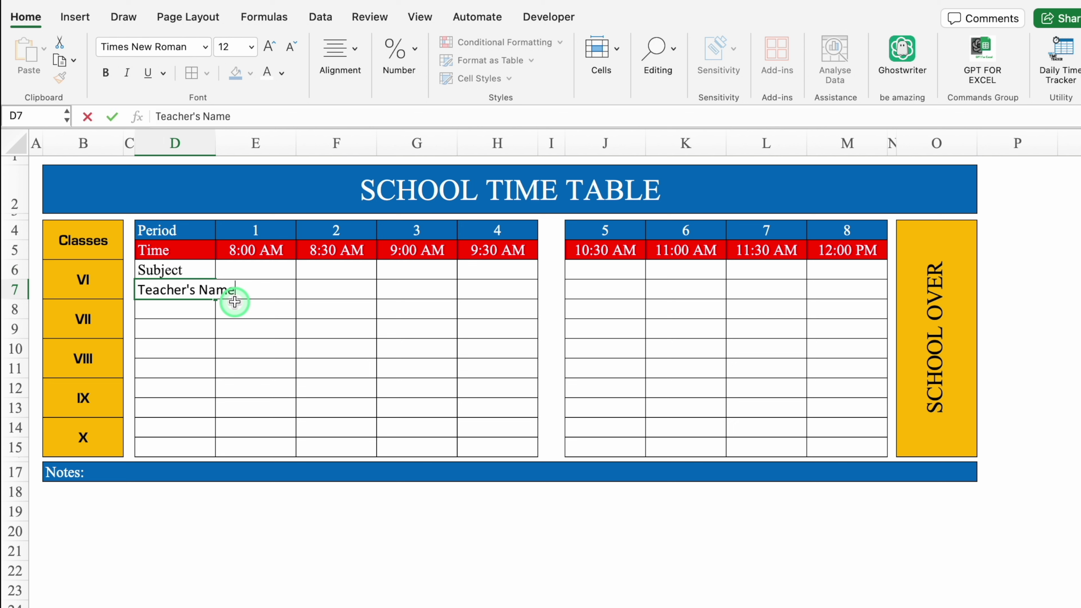
pyautogui.press('Return')
pyautogui.moveTo(216, 143); pyautogui.dragTo(238, 143)
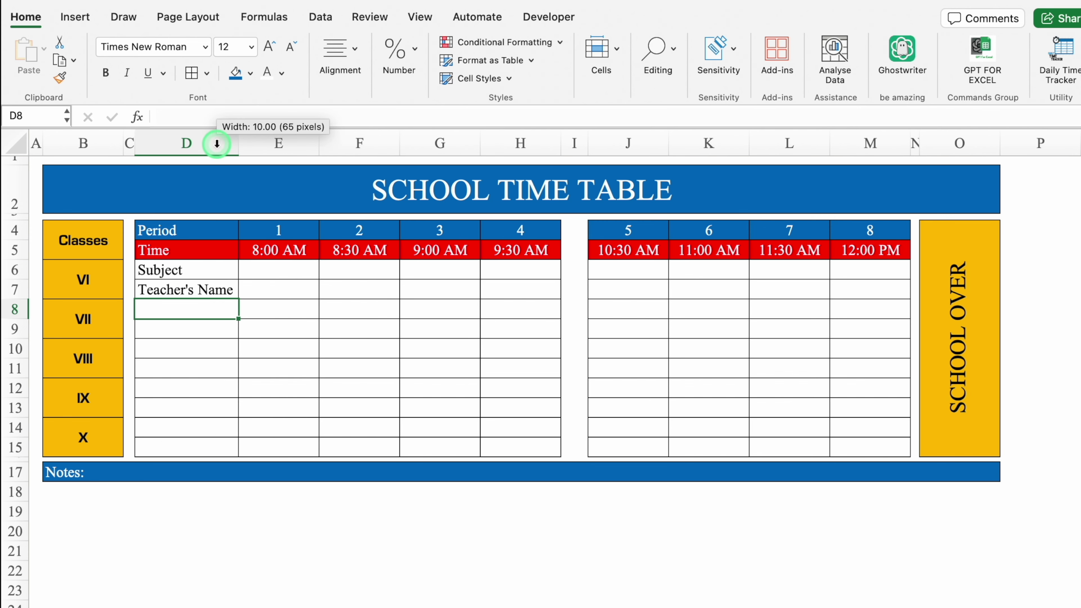
# Step: Shade the Teacher's Name row grey across all eight periods
pyautogui.moveTo(188, 290); pyautogui.dragTo(494, 286)
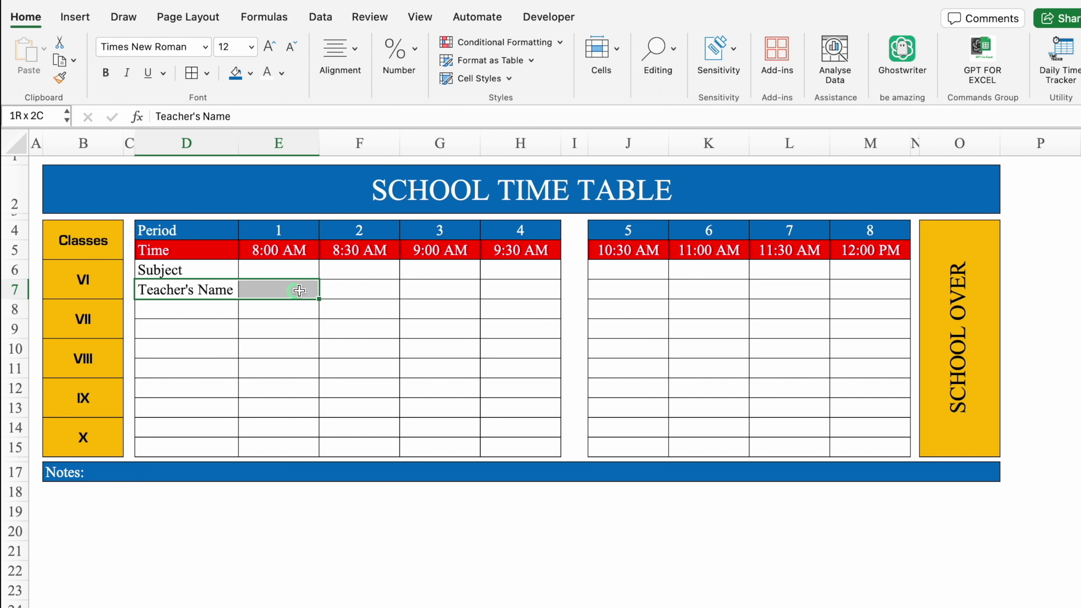
pyautogui.click(251, 73)
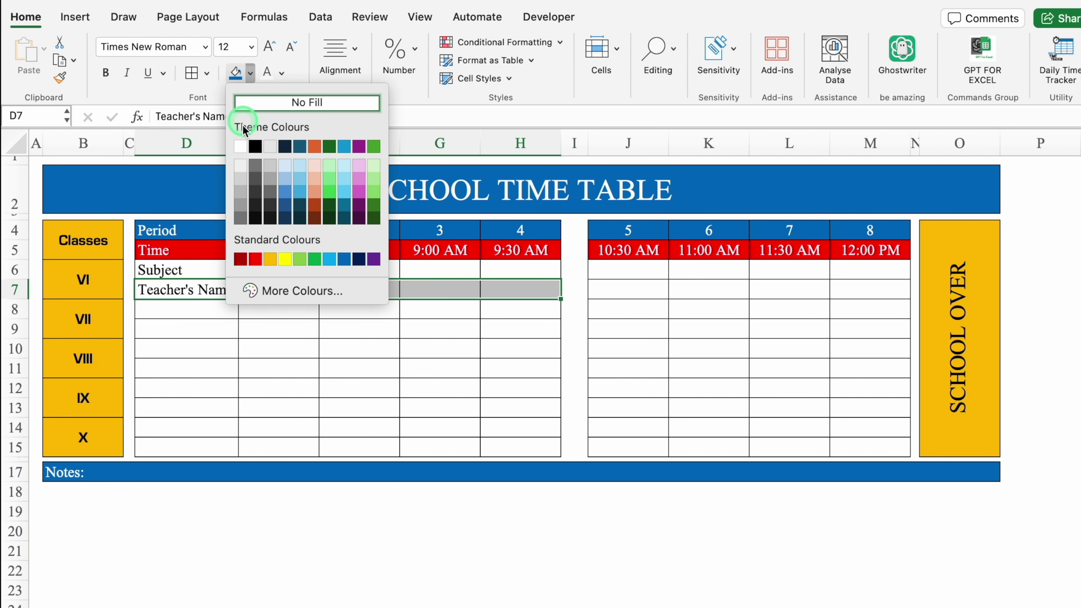
pyautogui.click(240, 179)
pyautogui.moveTo(609, 291); pyautogui.dragTo(854, 291)
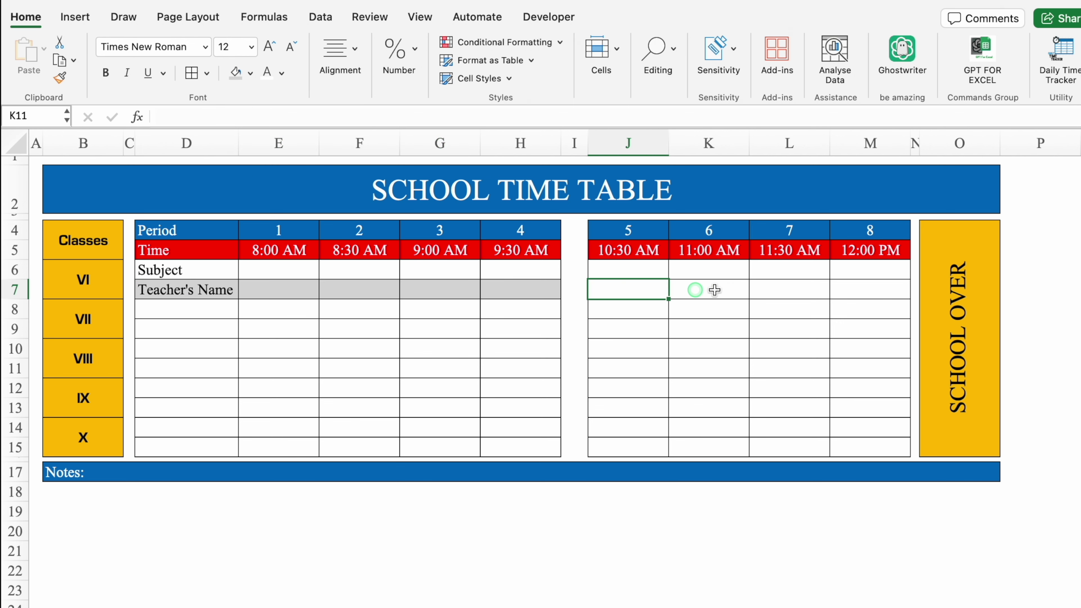
pyautogui.click(235, 73)
# Step: Copy the Subject and Teacher's Name rows to classes VII, VIII, IX and X
pyautogui.moveTo(141, 269); pyautogui.dragTo(850, 290)
pyautogui.hotkey('ctrl', 'c')
pyautogui.click(222, 311)
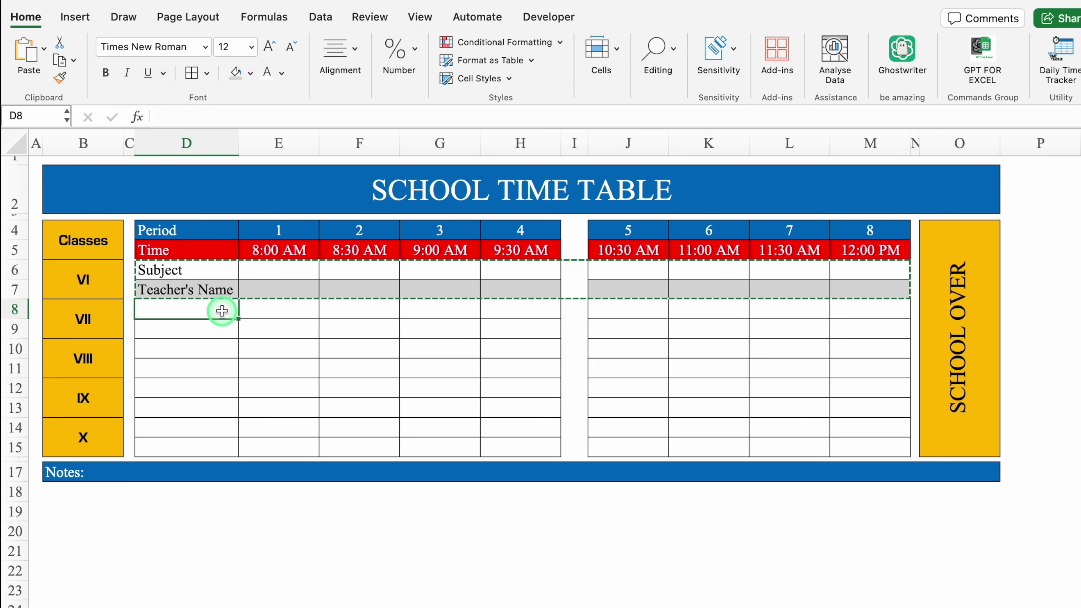
pyautogui.hotkey('ctrl', 'v')
pyautogui.click(203, 348)
pyautogui.hotkey('ctrl', 'v')
pyautogui.click(202, 385)
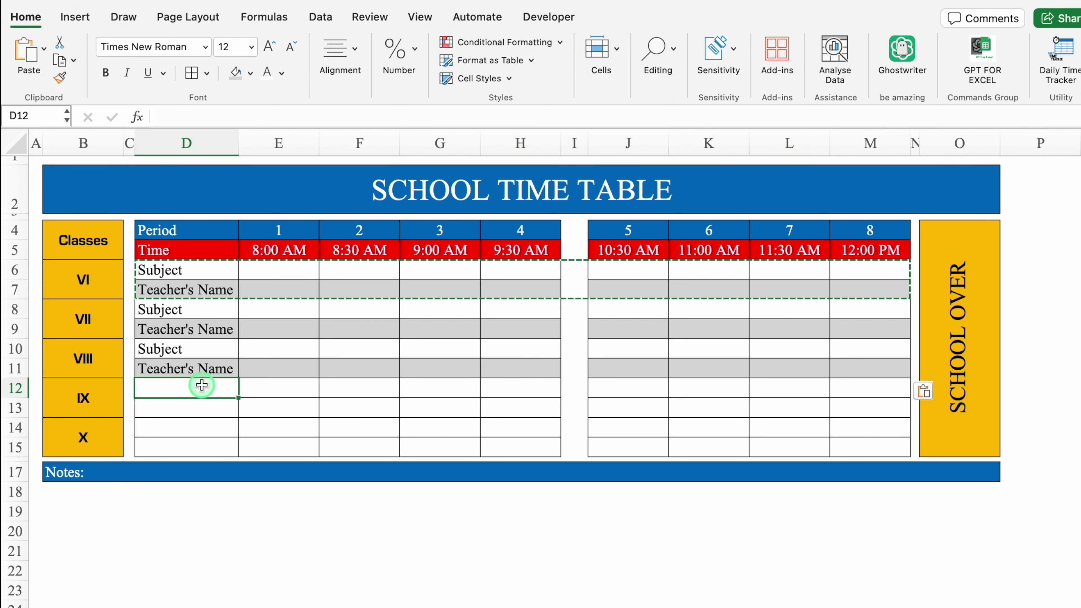
pyautogui.hotkey('ctrl', 'v')
pyautogui.click(205, 427)
pyautogui.hotkey('ctrl', 'v')
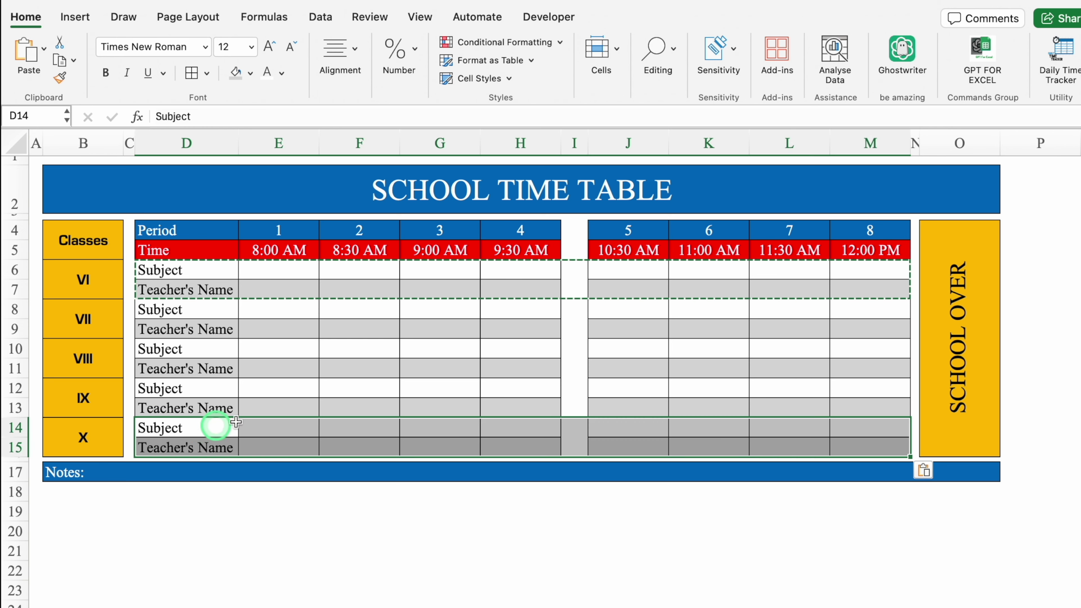
pyautogui.click(276, 514)
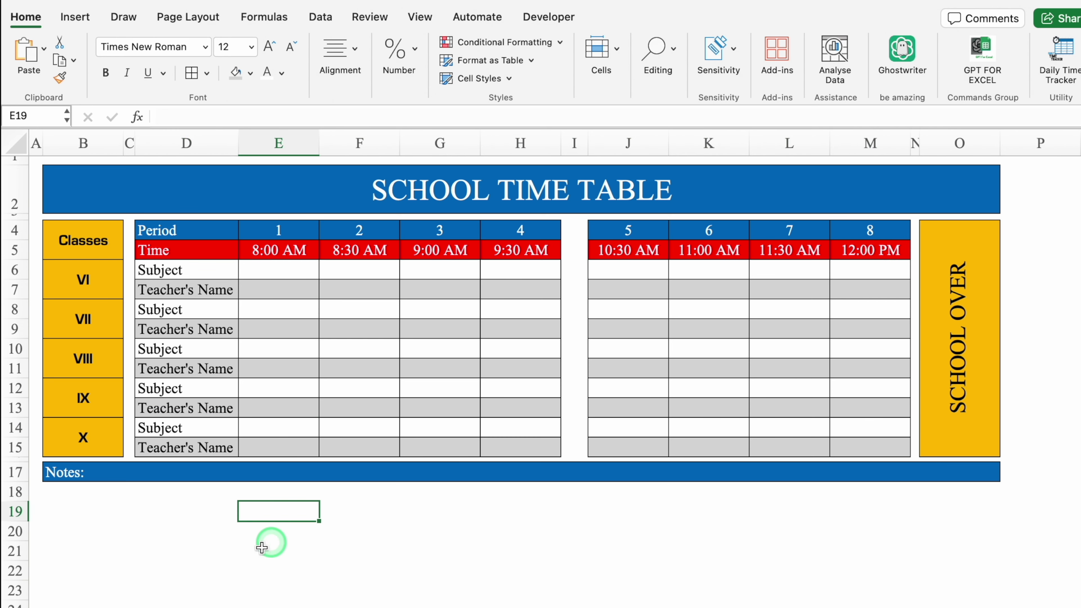
pyautogui.click(176, 605)
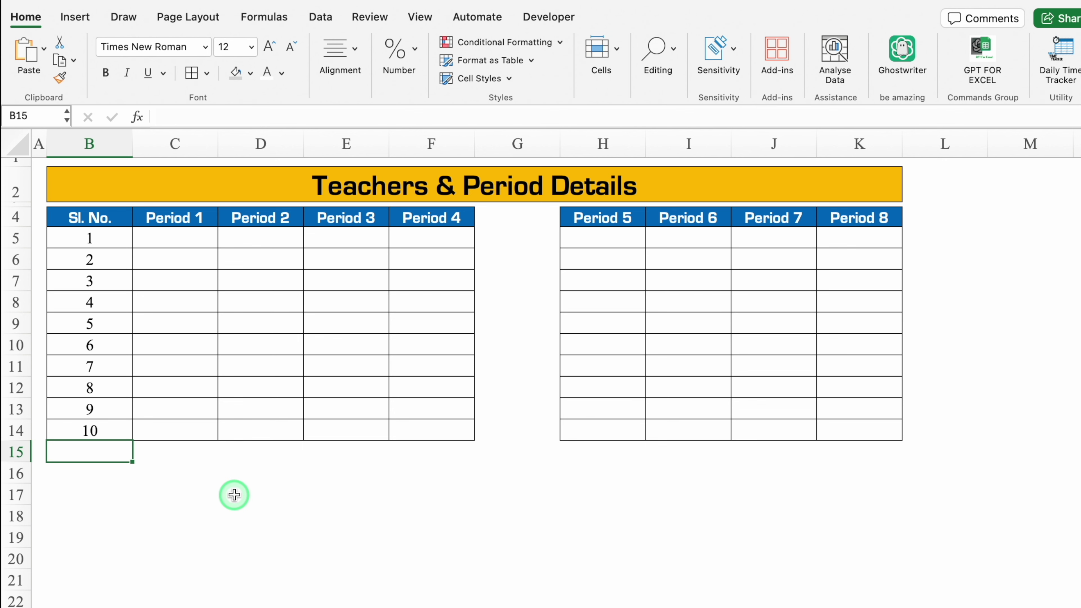
# Step: Narrow gap column G and start a FILTER formula in C5 over Settings!$D$6:$D$14
pyautogui.moveTo(560, 143); pyautogui.dragTo(505, 159)
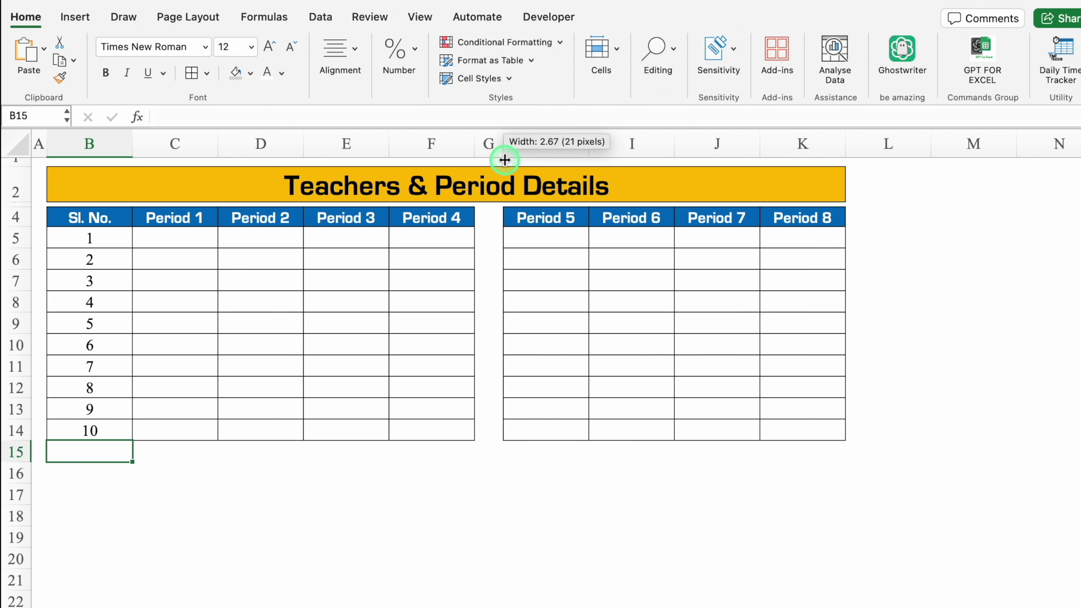
pyautogui.click(175, 238)
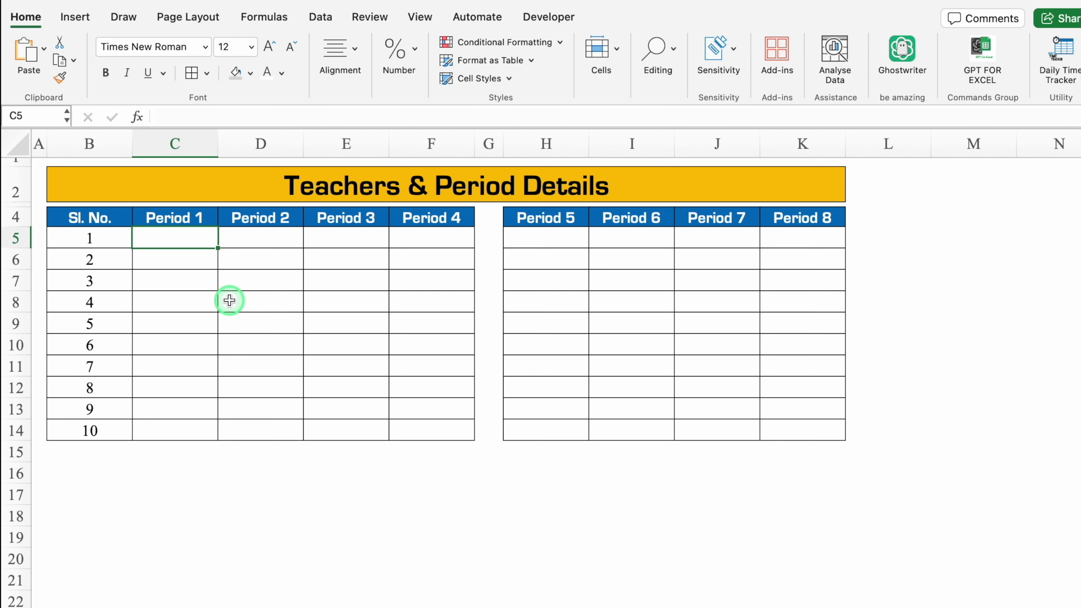
pyautogui.write('=filter')
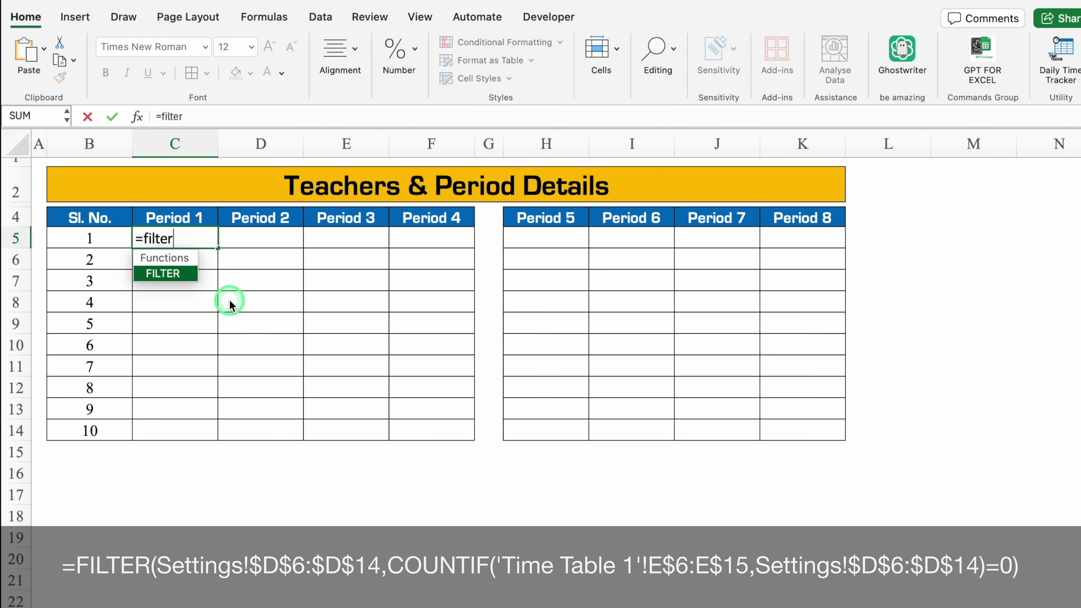
pyautogui.doubleClick(184, 274)
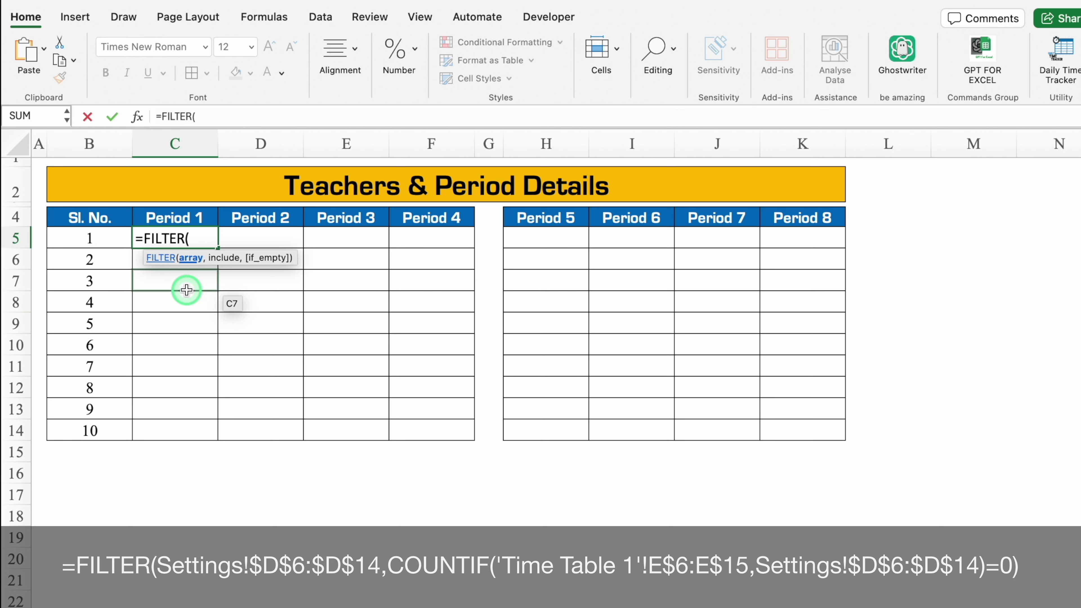
pyautogui.hotkey('ctrl', 'pagedown')
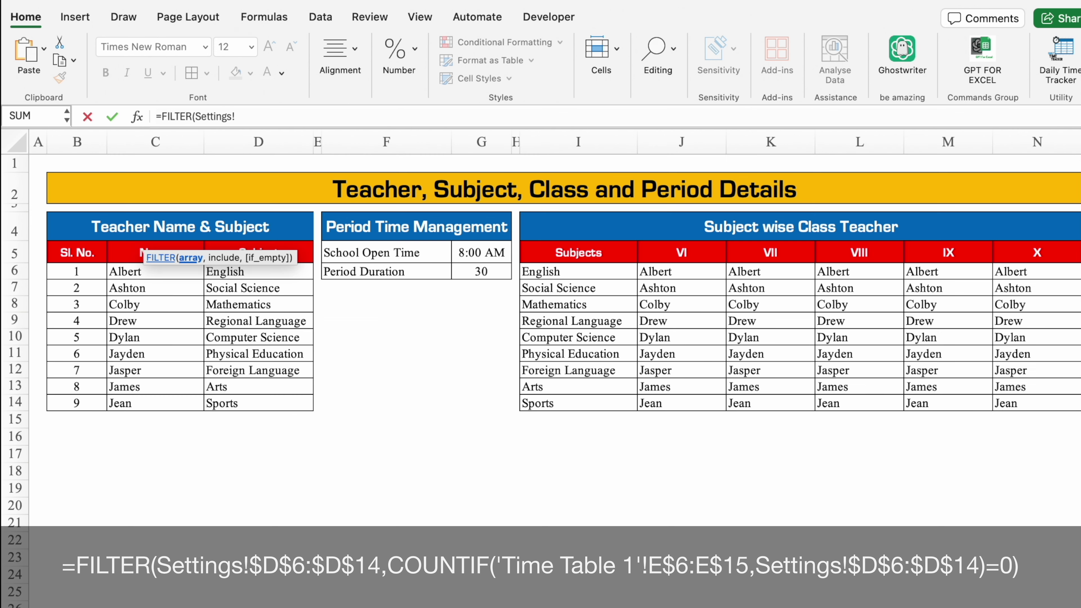
pyautogui.moveTo(292, 272); pyautogui.dragTo(292, 407)
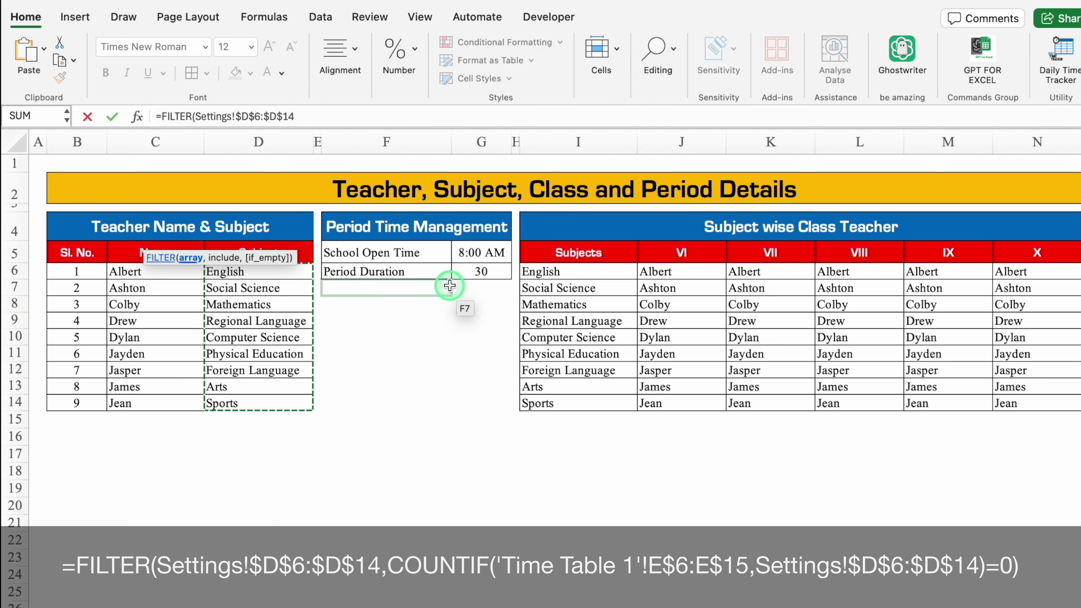
# Step: Finish it with COUNTIF('Time Table'!E$6:E$15,Settings!$D$6:$D$14)=0 to list unassigned subjects
pyautogui.write(',')
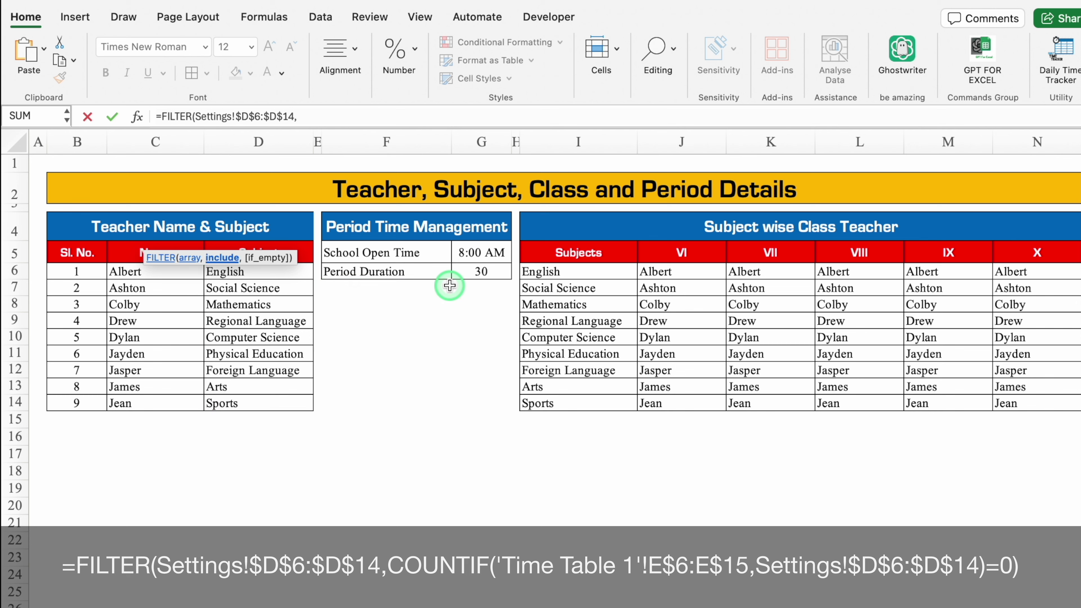
pyautogui.write('countif')
pyautogui.doubleClick(154, 286)
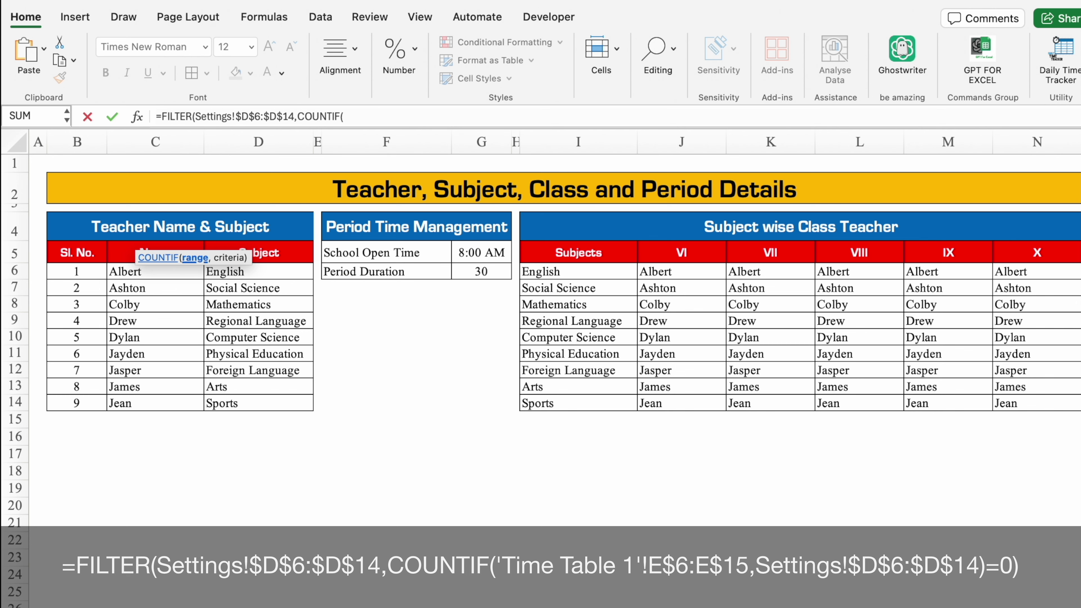
pyautogui.click(256, 600)
pyautogui.moveTo(293, 272); pyautogui.dragTo(291, 445)
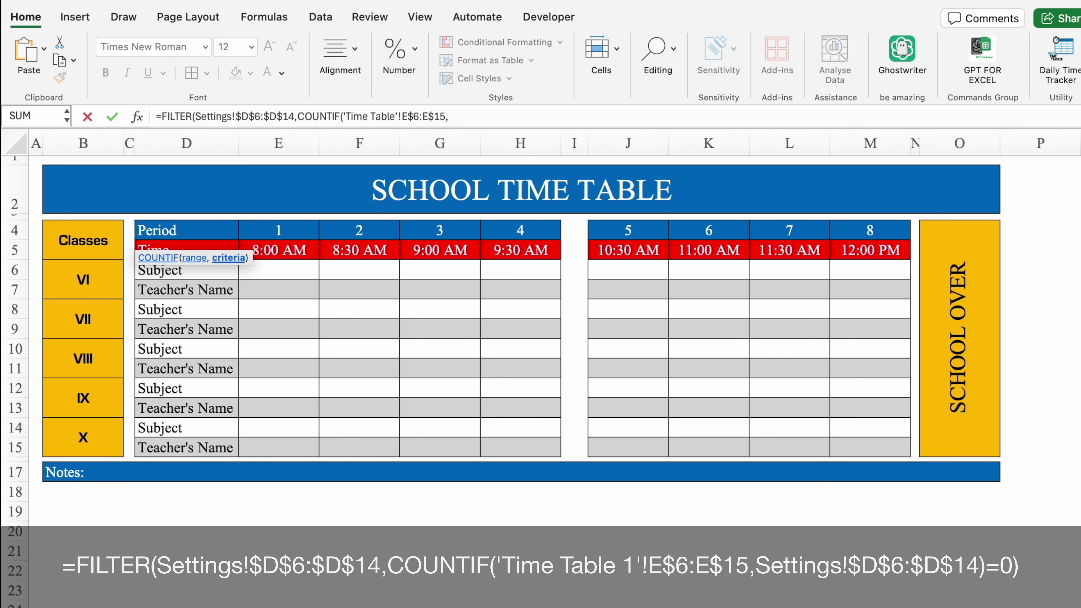
pyautogui.click(80, 599)
pyautogui.moveTo(282, 274); pyautogui.dragTo(284, 399)
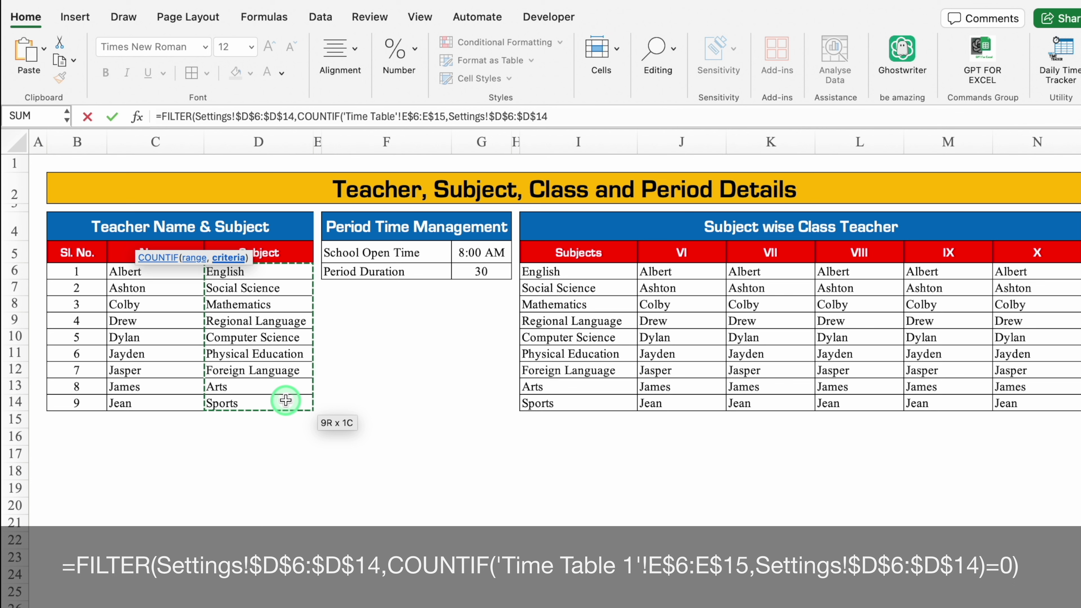
pyautogui.write(')=')
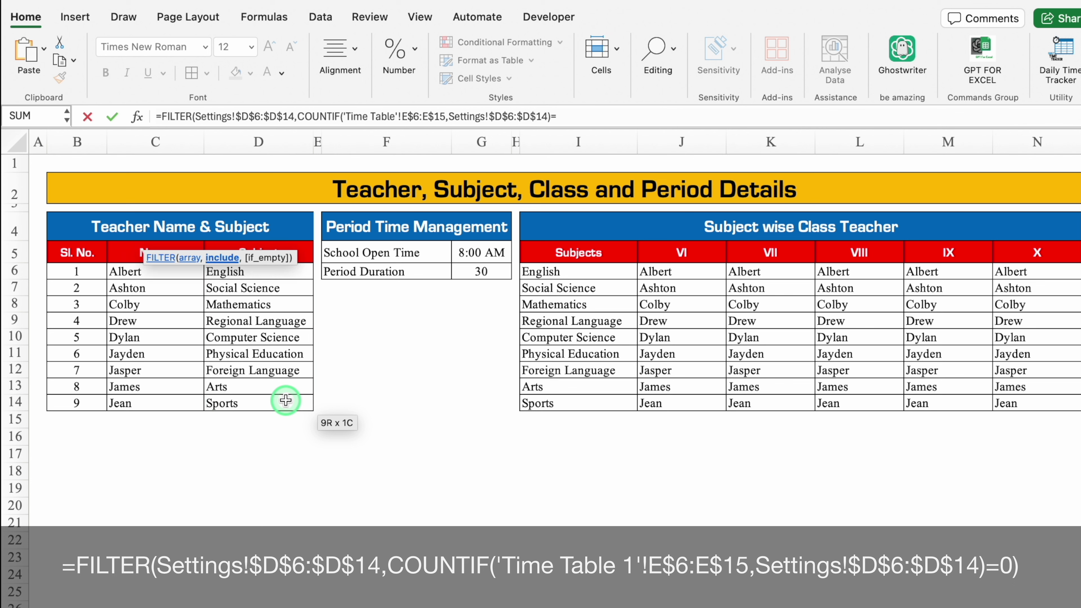
pyautogui.write('0)')
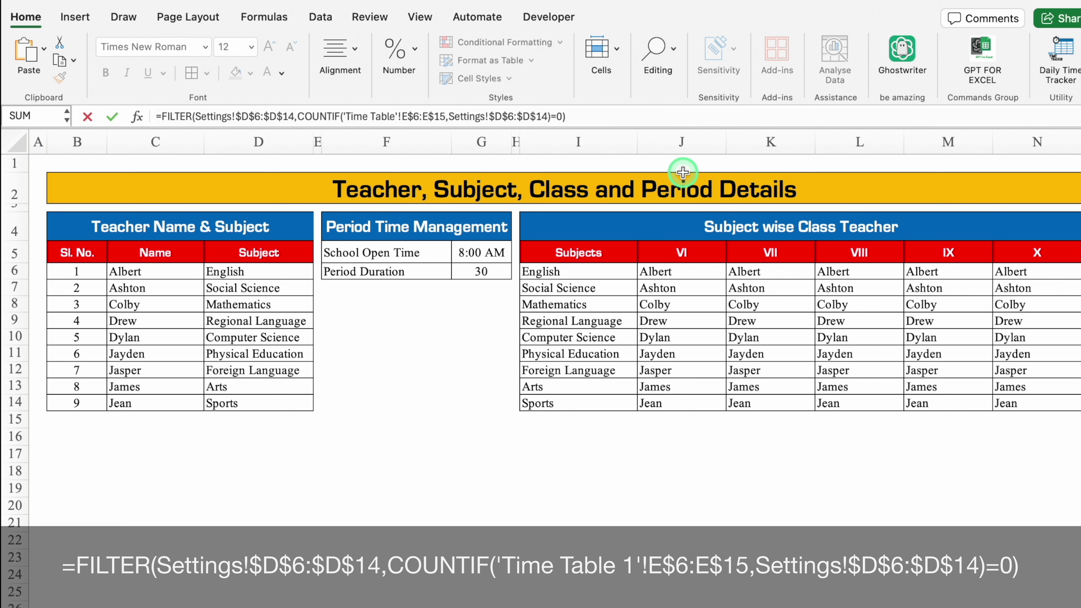
pyautogui.press('Return')
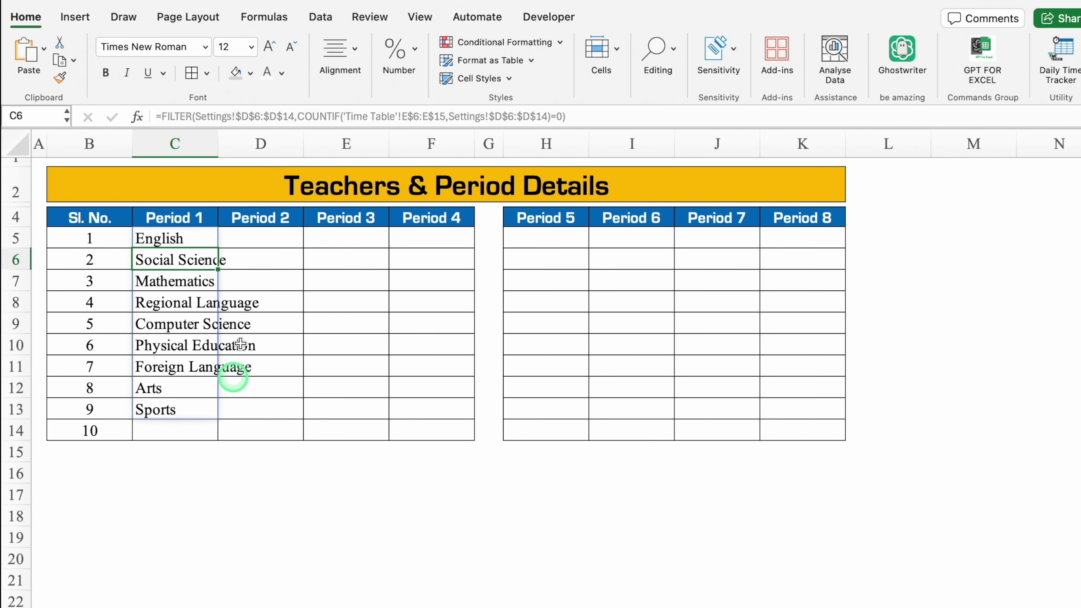
# Step: Autofit column C, copy the subject list across through Period 8, and clear spacer column G
pyautogui.doubleClick(217, 140)
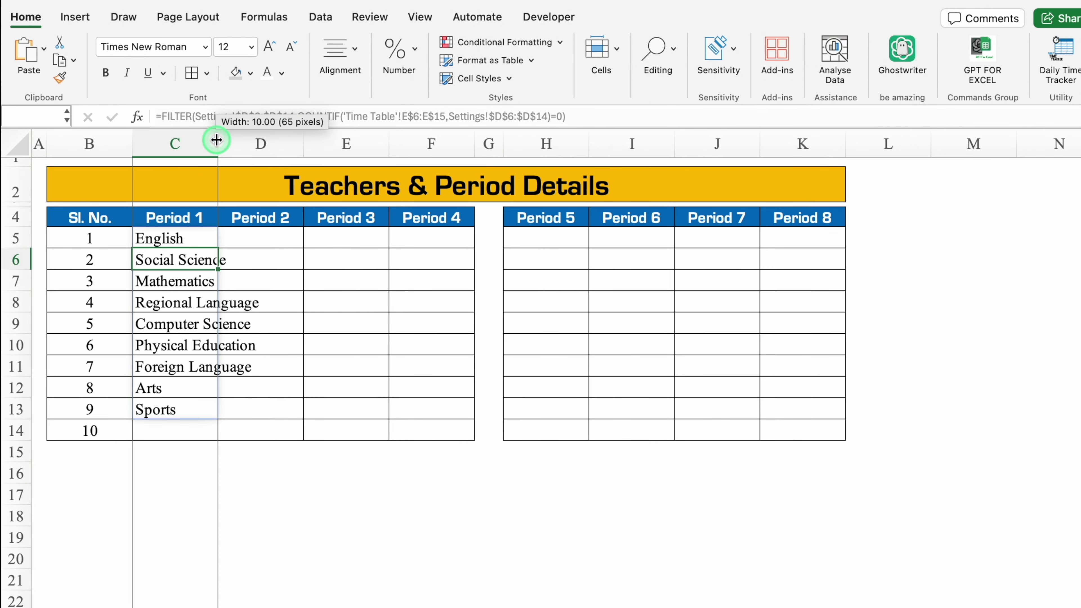
pyautogui.moveTo(251, 238)
pyautogui.mouseDown()
pyautogui.moveTo(501, 258)
pyautogui.moveTo(718, 258)
pyautogui.mouseUp()
pyautogui.moveTo(865, 259); pyautogui.dragTo(865, 260)
pyautogui.click(537, 217)
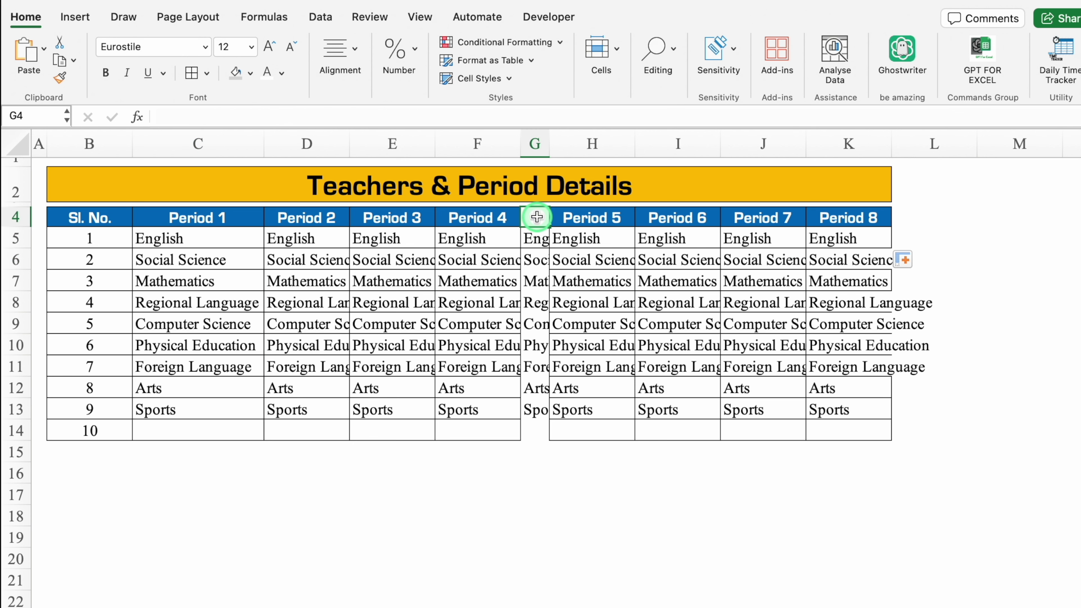
pyautogui.moveTo(538, 245); pyautogui.dragTo(535, 462)
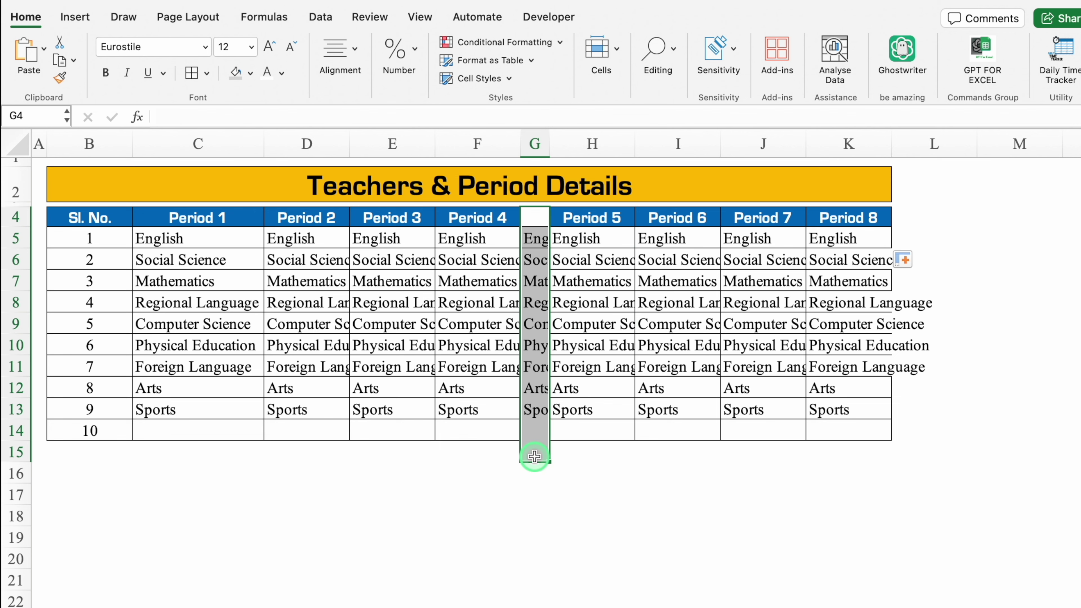
# Step: Resize columns B through H so the period lists fit
pyautogui.click(596, 509)
pyautogui.moveTo(124, 144)
pyautogui.mouseDown()
pyautogui.moveTo(613, 166)
pyautogui.moveTo(937, 142)
pyautogui.mouseUp()
pyautogui.click(570, 515)
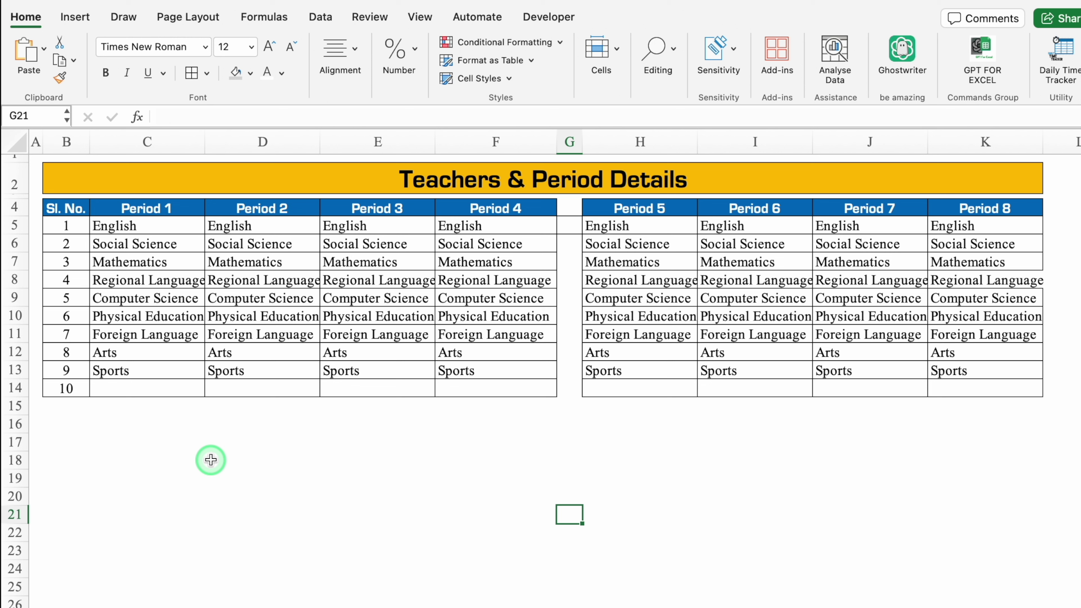
pyautogui.click(130, 438)
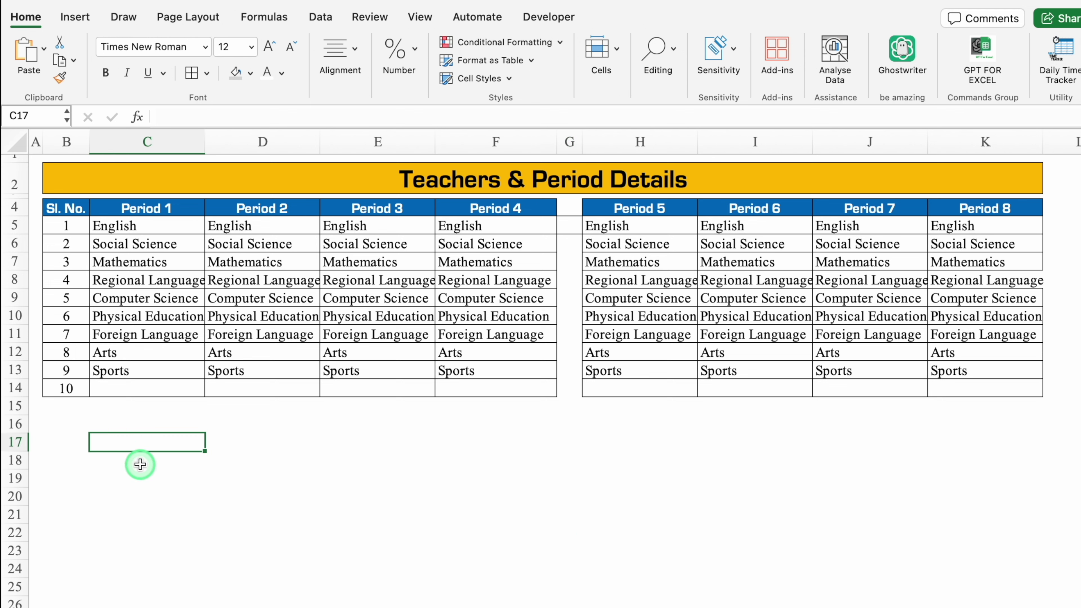
# Step: Review the COUNTIF part of the Period 1 FILTER formula in C5 without changing it
pyautogui.click(156, 225)
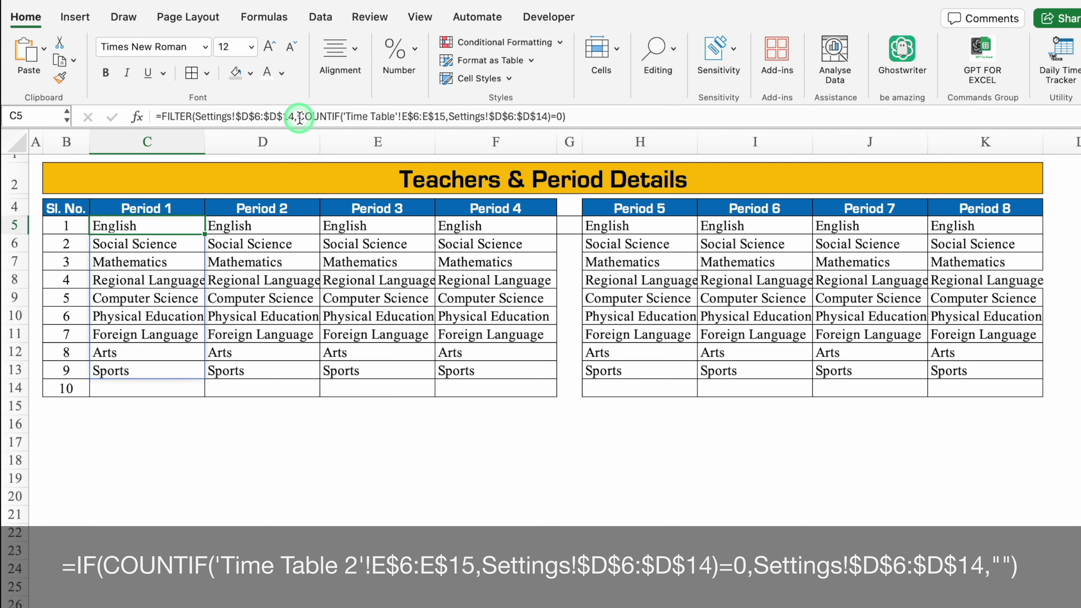
pyautogui.moveTo(297, 119); pyautogui.dragTo(571, 120)
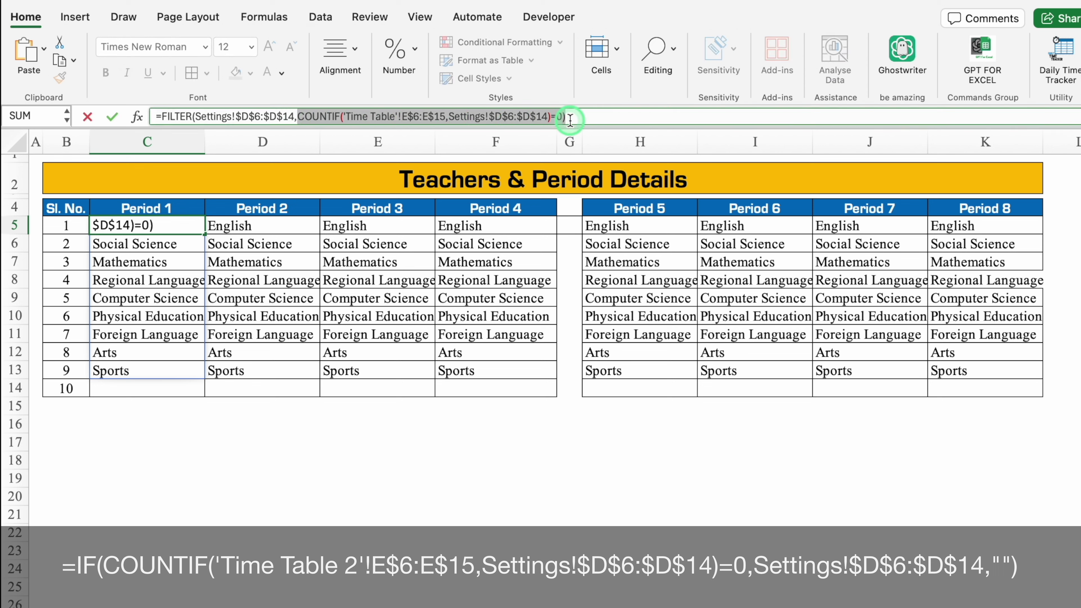
pyautogui.press('Escape')
# Step: In C17 begin an IF formula testing COUNTIF('Time Table'!E$6:E$15,Settings!$D$6:$D$14)=0
pyautogui.click(167, 446)
pyautogui.write('=')
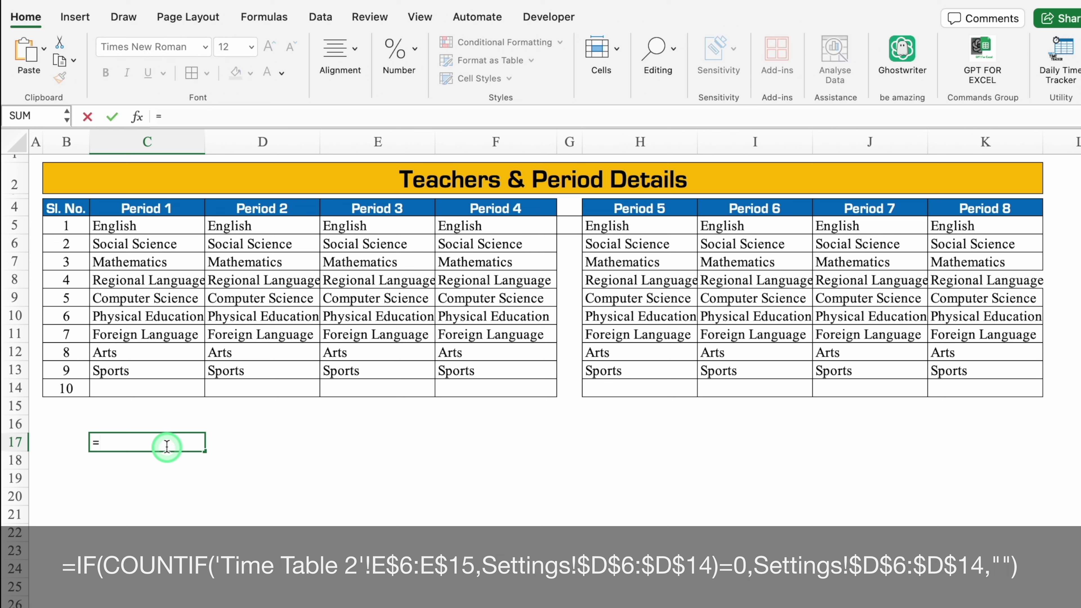
pyautogui.write('if')
pyautogui.doubleClick(158, 477)
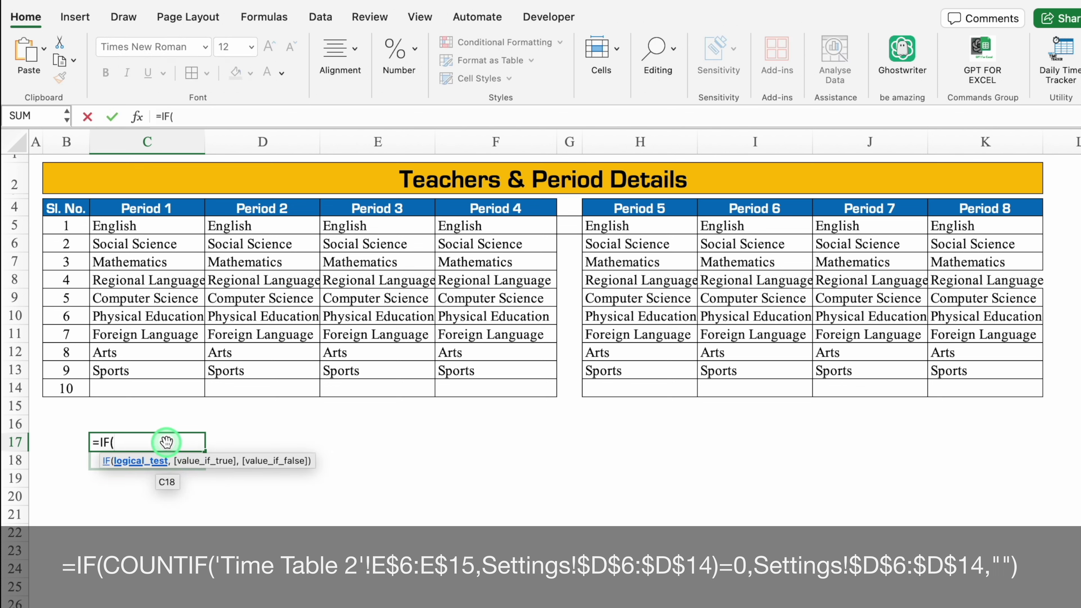
pyautogui.write("COUNTIF('Time Table'!E$6:E$15,Settings!$D$6:$D$14)=0)")
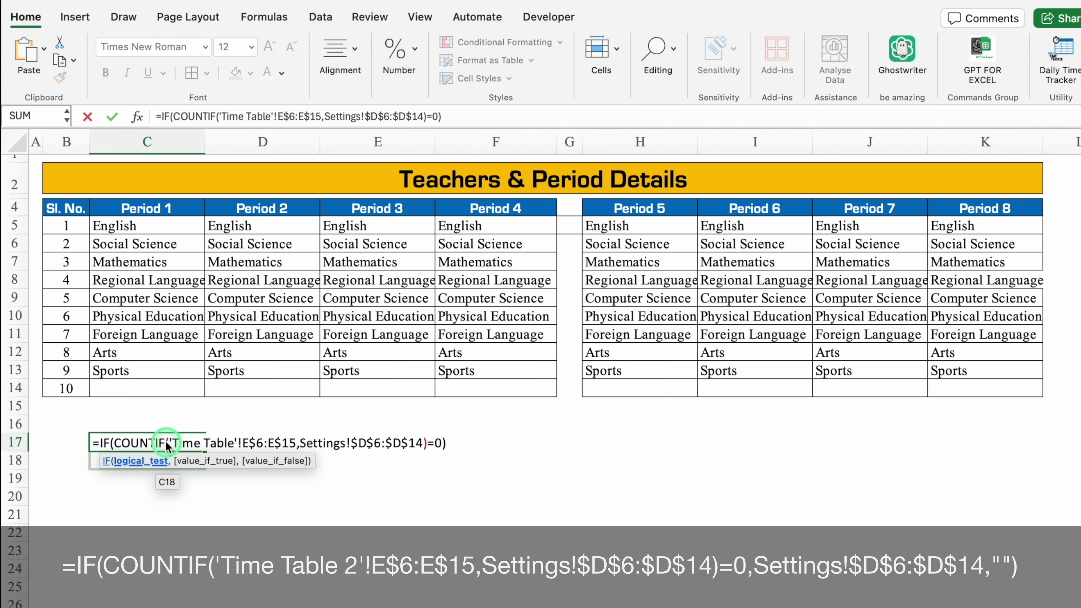
pyautogui.press('BackSpace')
pyautogui.write(',')
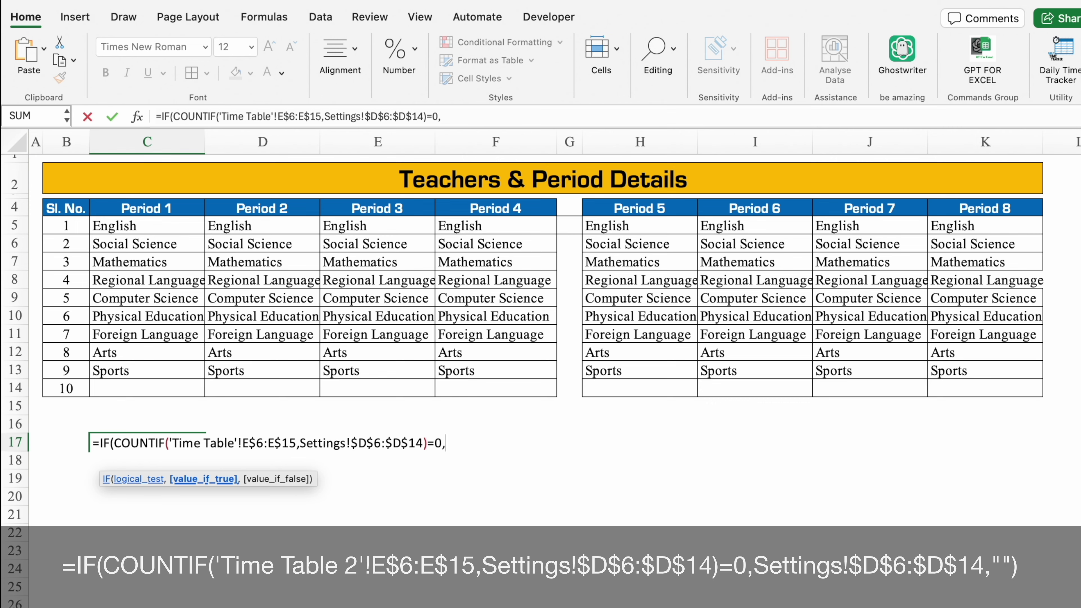
# Step: Finish the IF with Settings!$D$6:$D$14 as the true result and "" otherwise
pyautogui.hotkey('ctrl', 'pageup')
pyautogui.click(277, 275)
pyautogui.moveTo(277, 274); pyautogui.dragTo(280, 397)
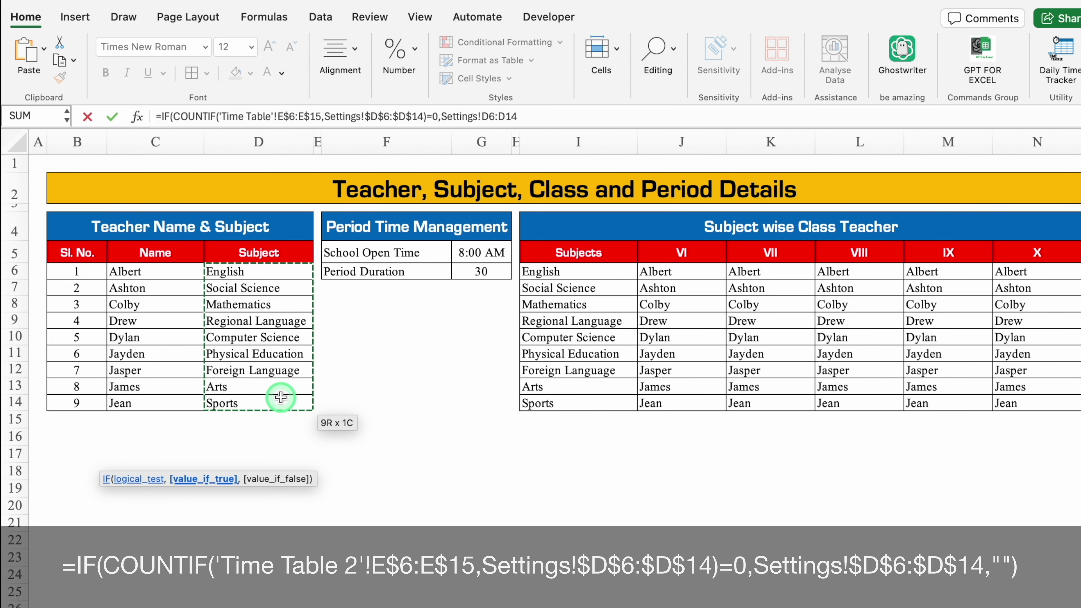
pyautogui.press('F4')
pyautogui.write('$D$14,""')
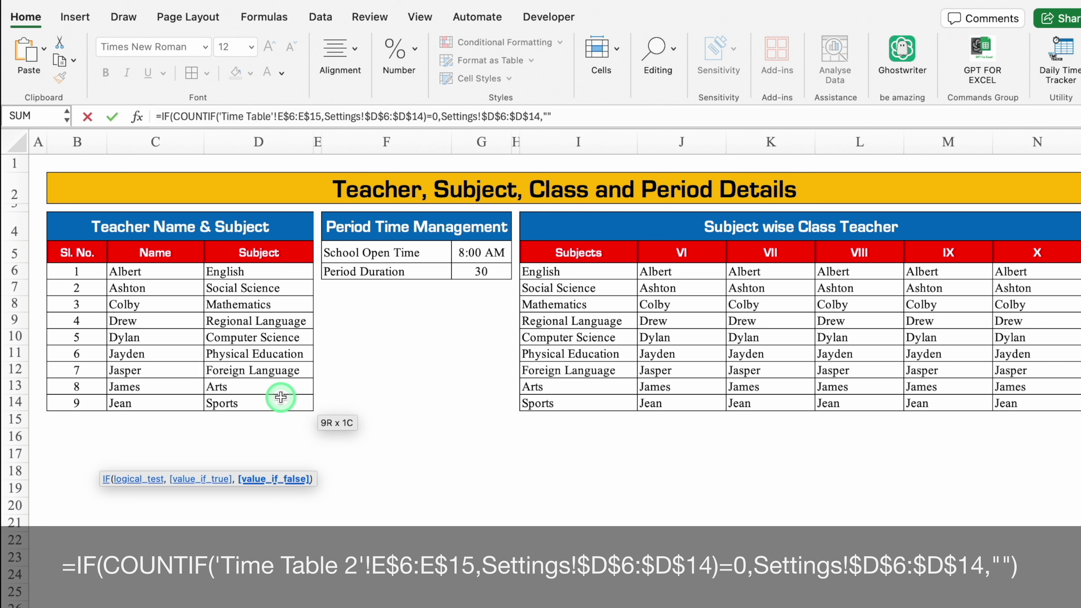
pyautogui.write(')')
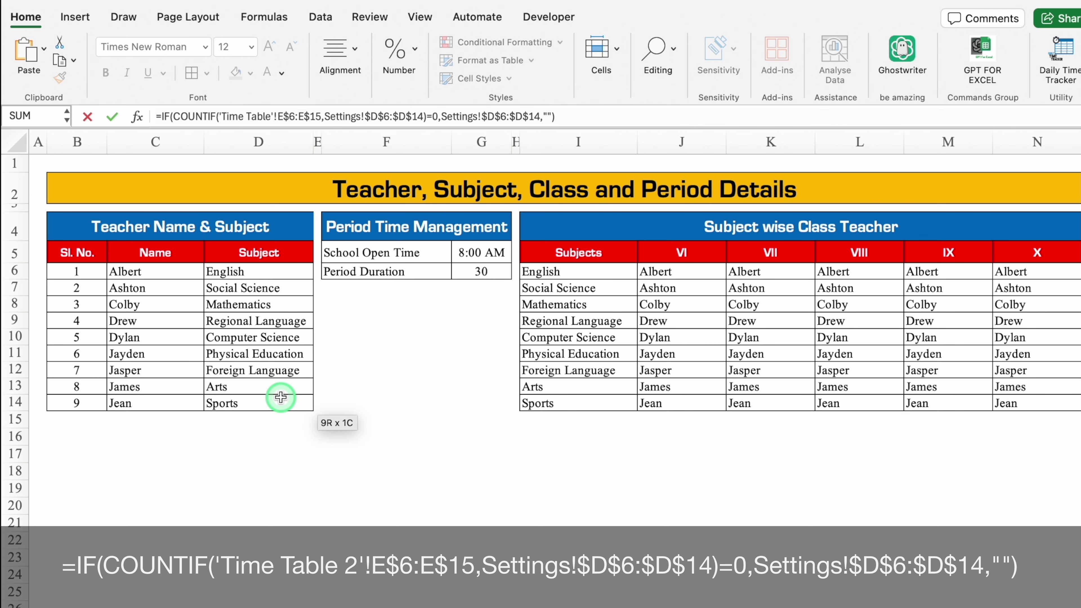
pyautogui.press('Return')
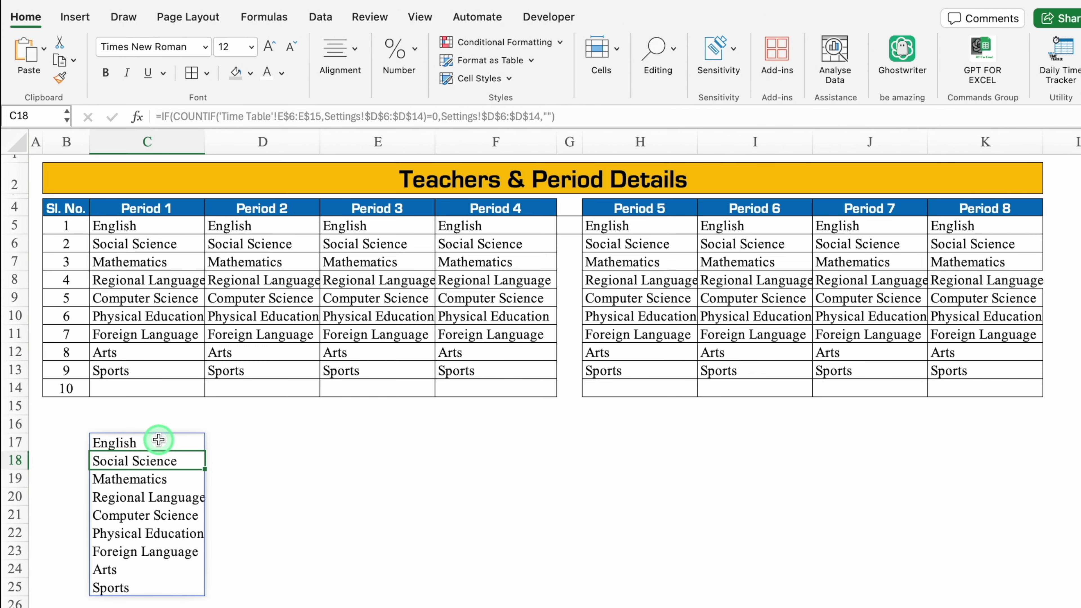
# Step: Compare the C17 IF result with the FILTER formula in C5
pyautogui.click(159, 439)
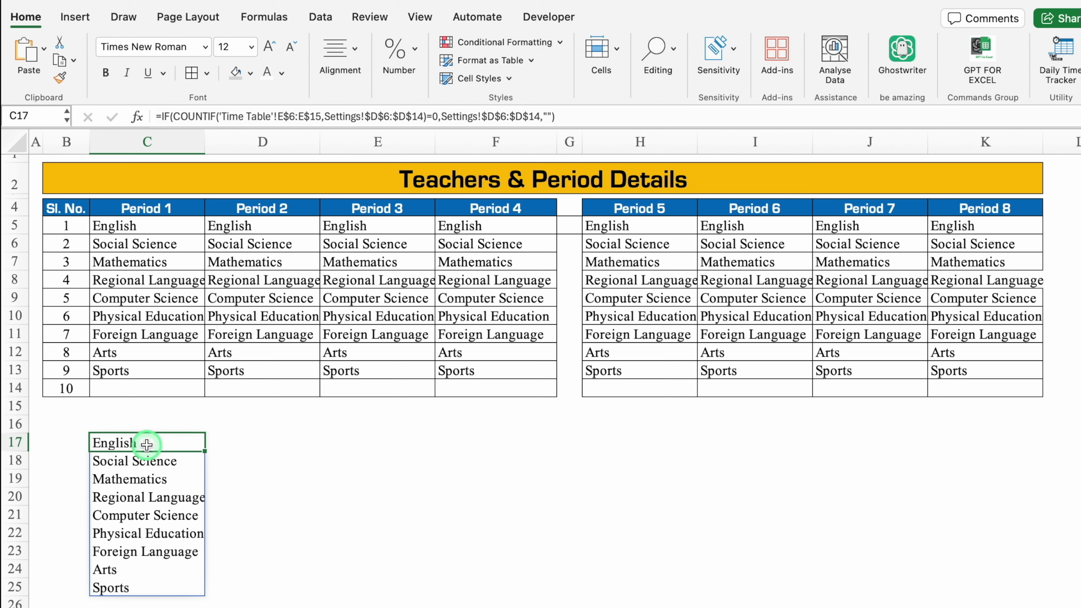
pyautogui.click(151, 227)
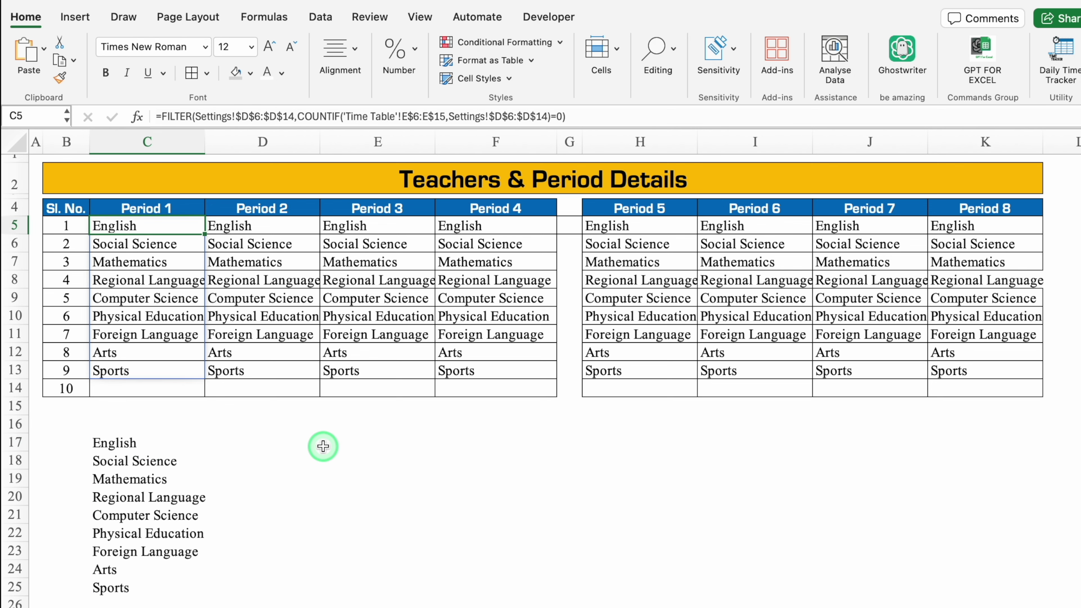
pyautogui.hotkey('ctrl', 'pagedown')
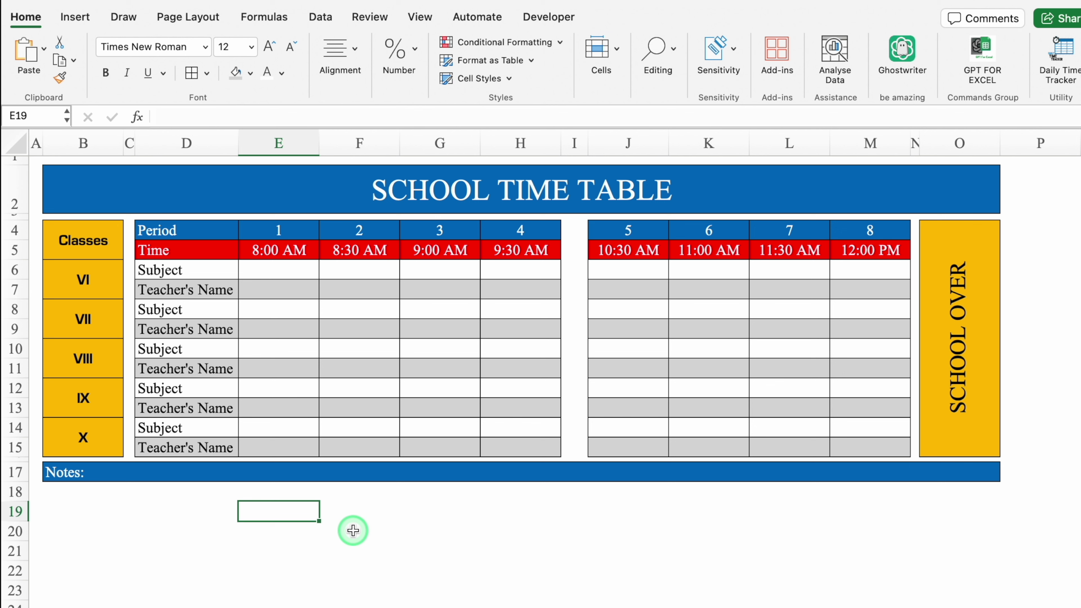
# Step: Select the Period 1 cells E6:E14 for classes VI to X, ending on E6
pyautogui.moveTo(283, 268); pyautogui.dragTo(287, 437)
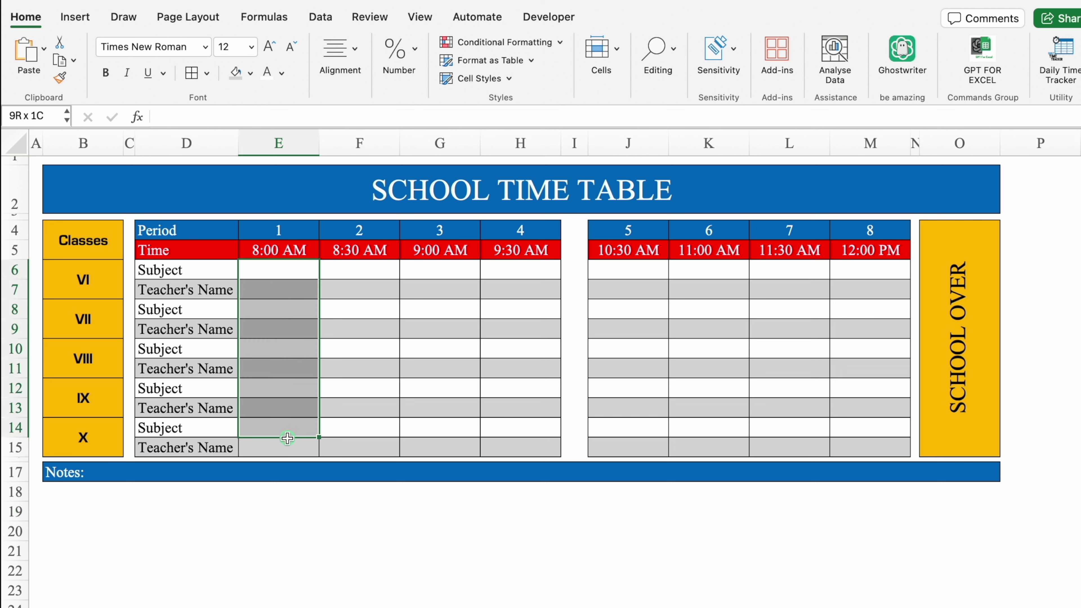
pyautogui.click(279, 272)
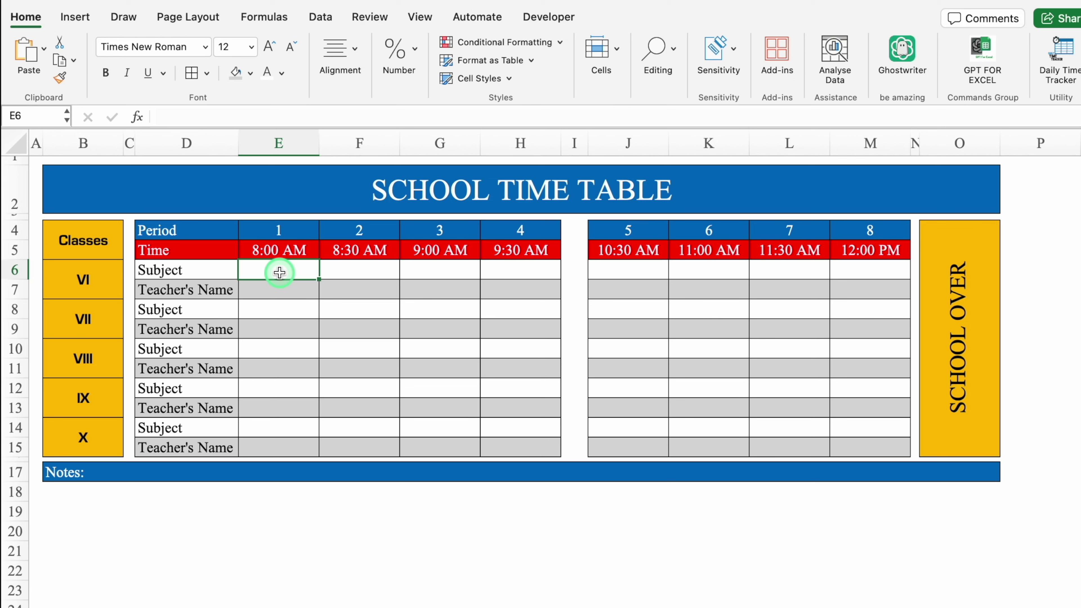
# Step: Select the period 1 Subject cells E6, E8, E10, E12 and E14 of all five classes
pyautogui.keyDown('ctrl'); pyautogui.click(280, 309); pyautogui.keyUp('ctrl')
pyautogui.keyDown('ctrl'); pyautogui.click(286, 347); pyautogui.keyUp('ctrl')
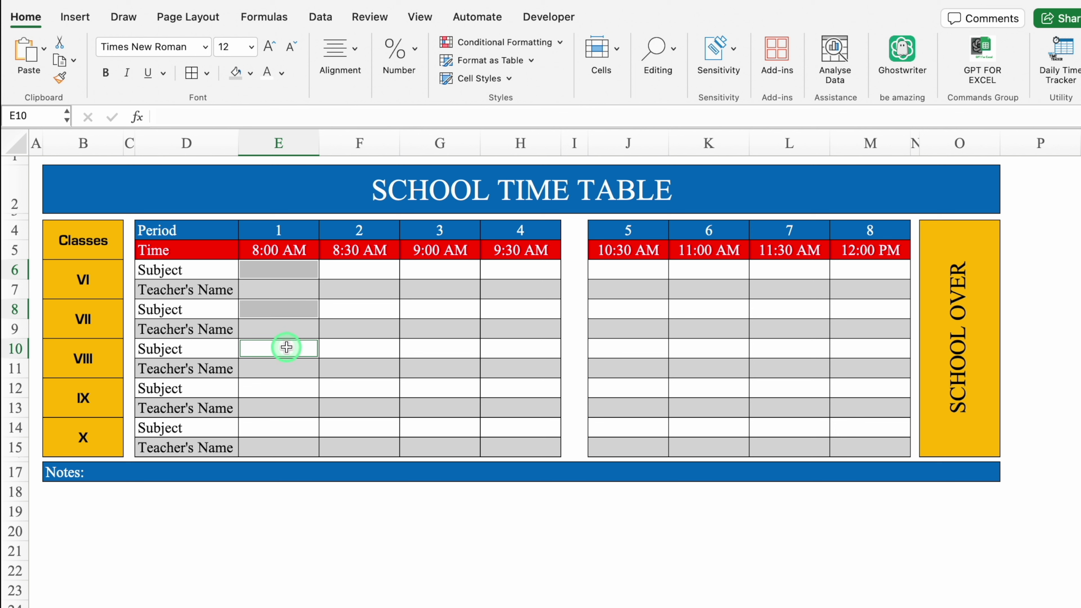
pyautogui.keyDown('ctrl'); pyautogui.click(287, 386); pyautogui.keyUp('ctrl')
pyautogui.keyDown('ctrl'); pyautogui.click(294, 427); pyautogui.keyUp('ctrl')
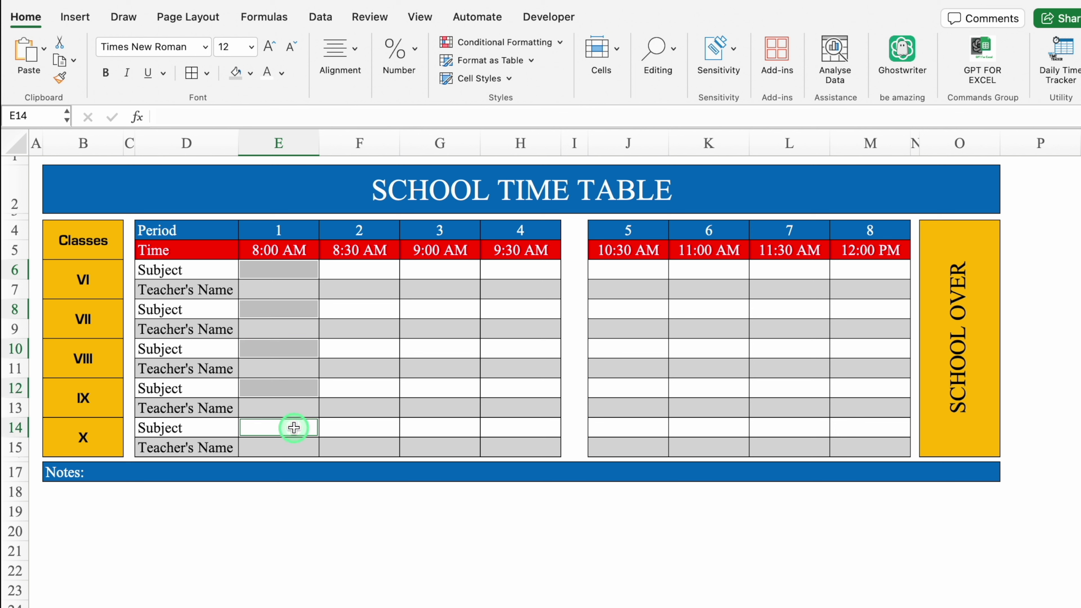
# Step: Apply List data validation with source ='Filtered List'!$C$5:$C$14, then check E6's drop-down
pyautogui.click(319, 16)
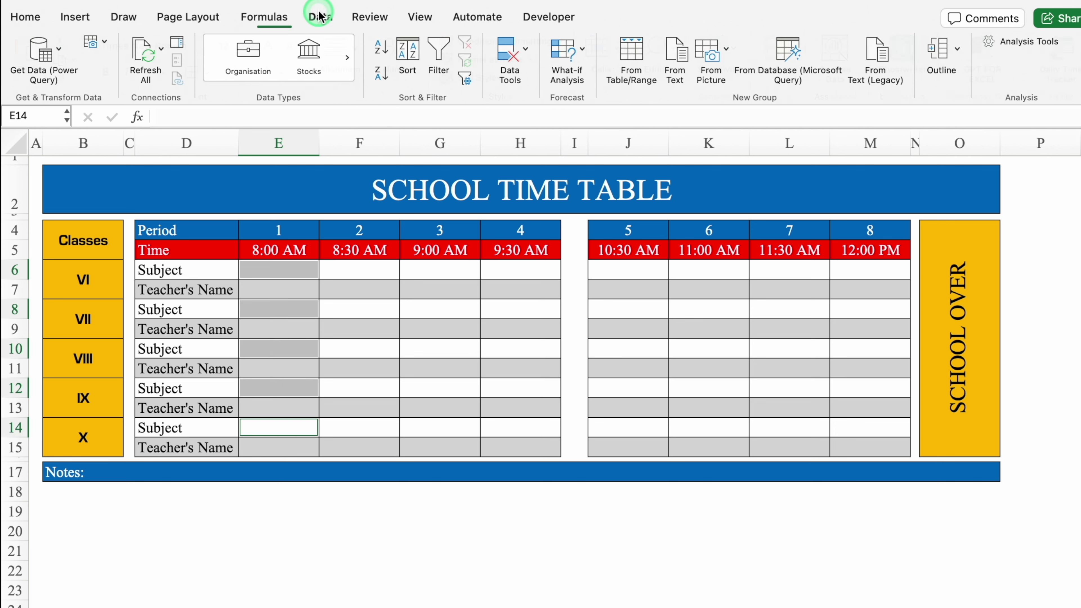
pyautogui.click(510, 56)
pyautogui.click(540, 126)
pyautogui.click(556, 173)
pyautogui.click(451, 225)
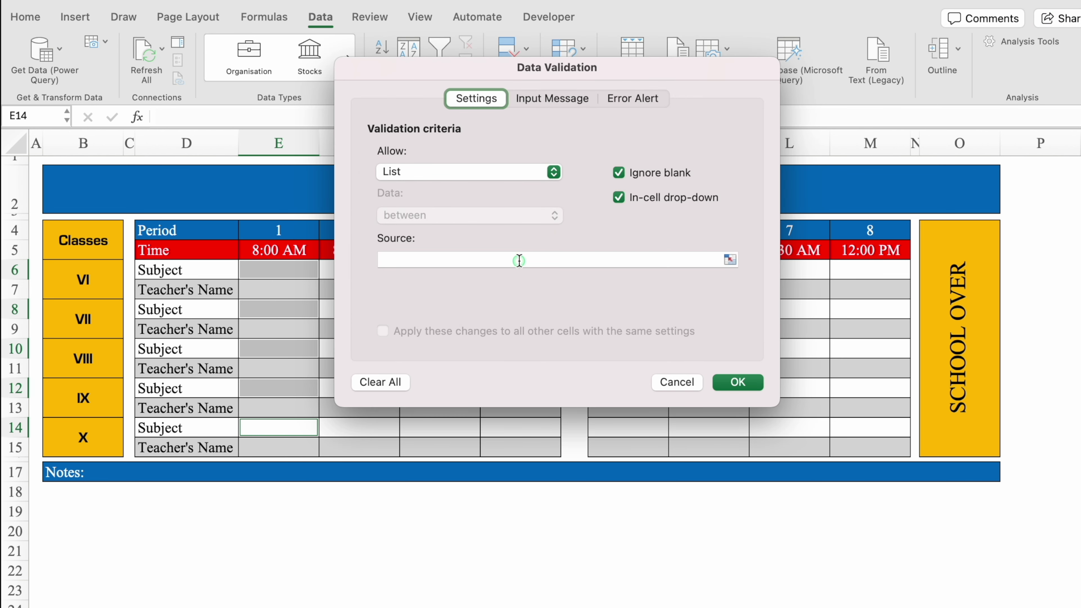
pyautogui.click(519, 260)
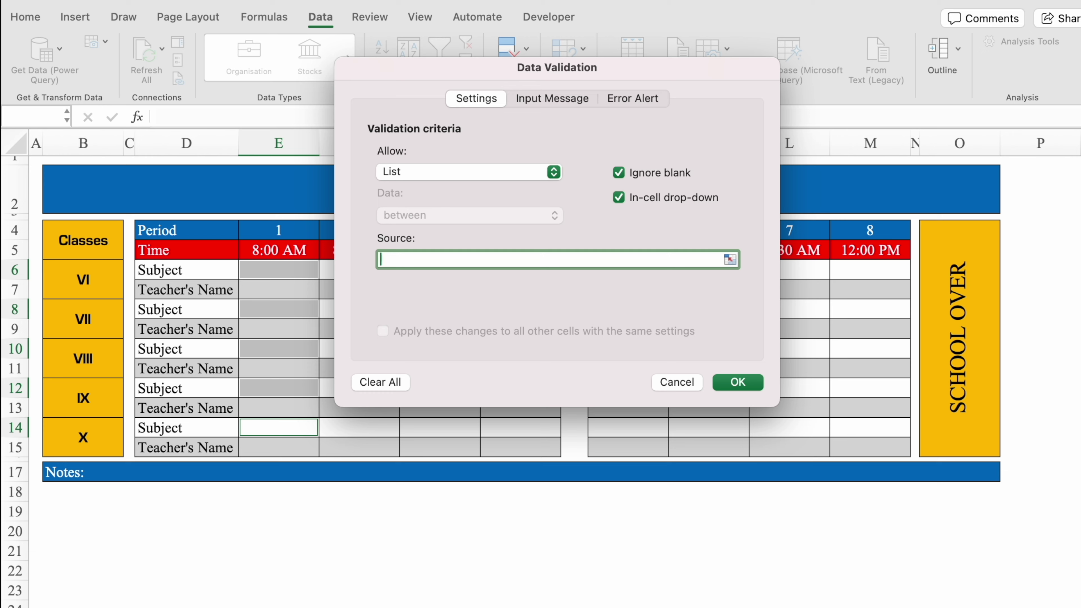
pyautogui.click(169, 593)
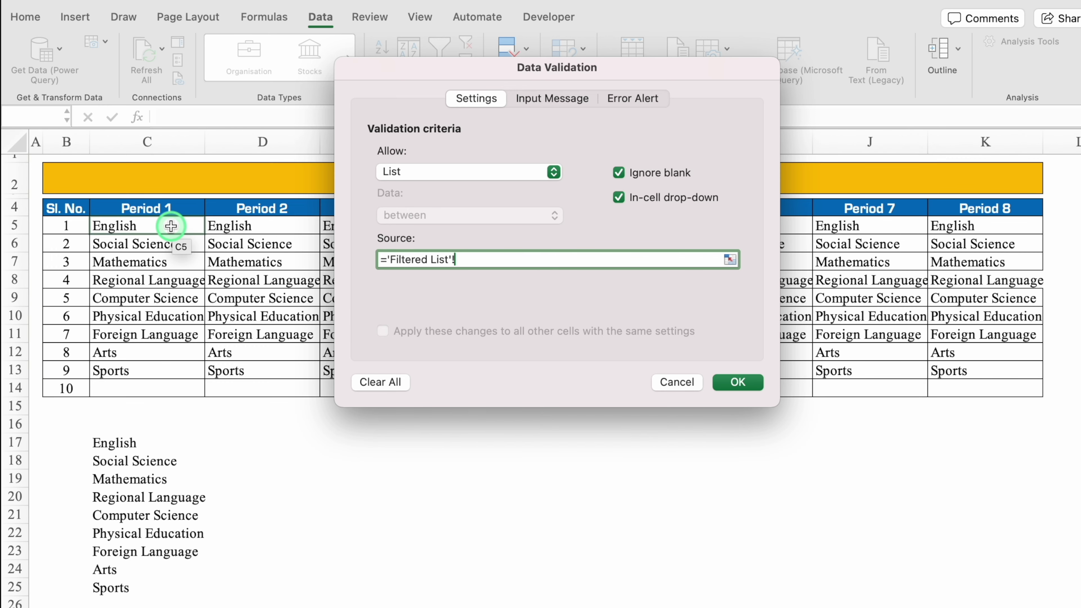
pyautogui.moveTo(172, 226); pyautogui.dragTo(165, 387)
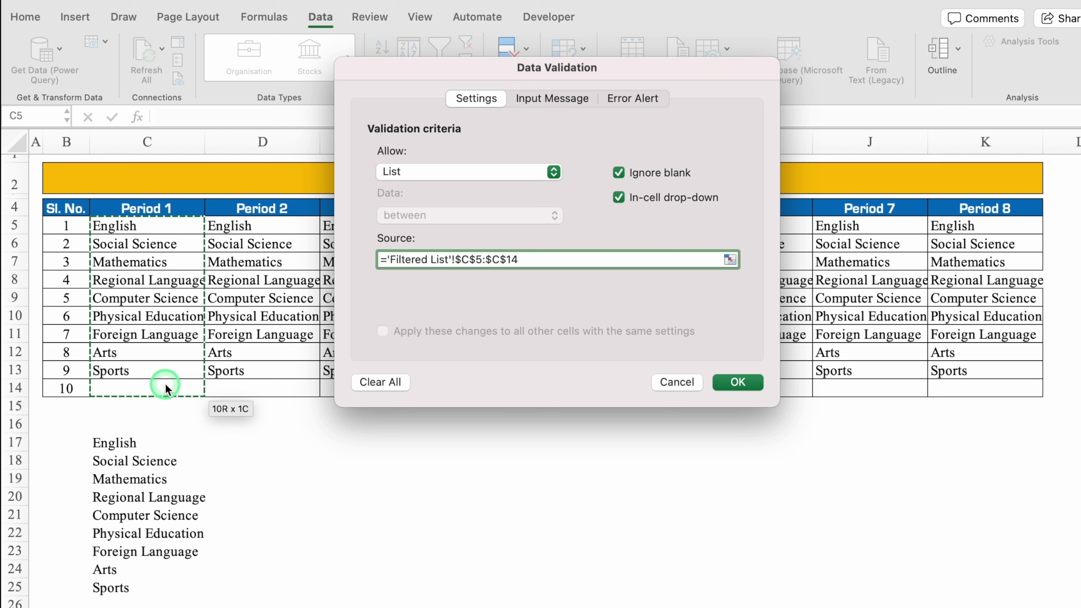
pyautogui.click(176, 302)
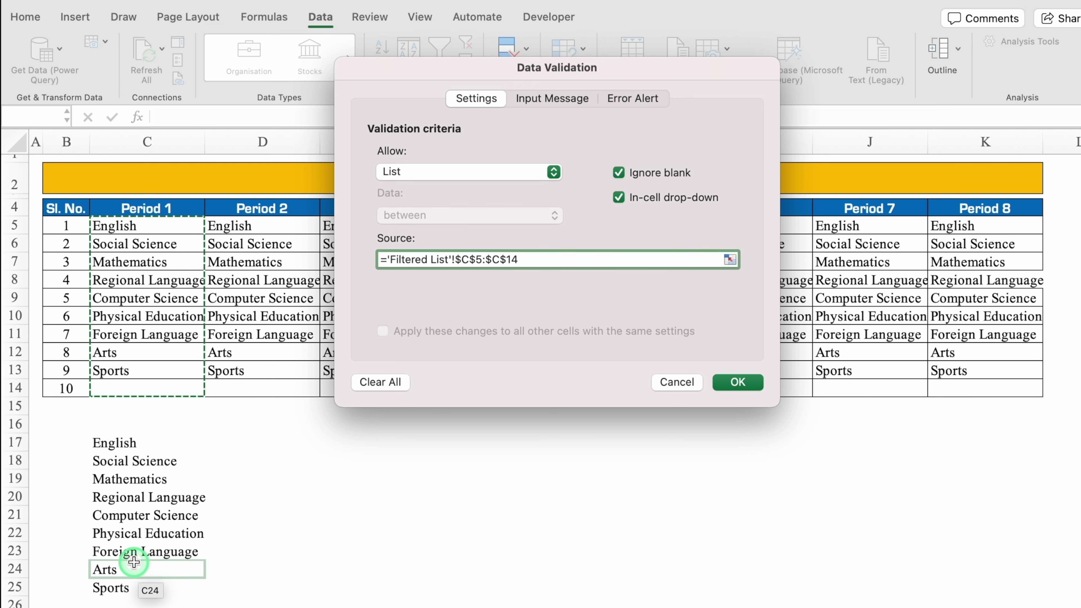
pyautogui.click(738, 382)
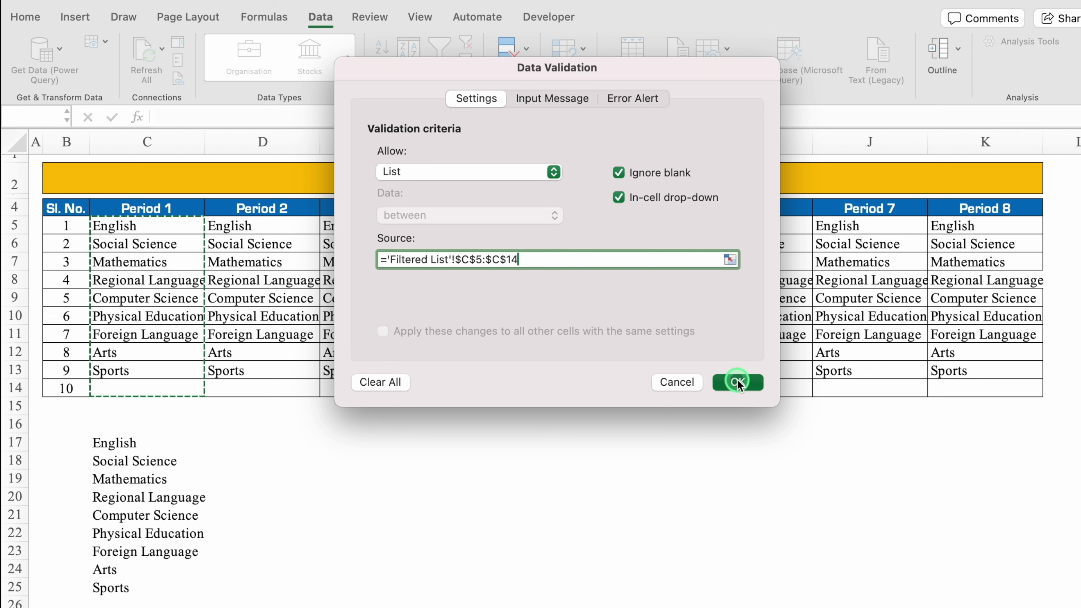
pyautogui.click(289, 268)
pyautogui.click(326, 270)
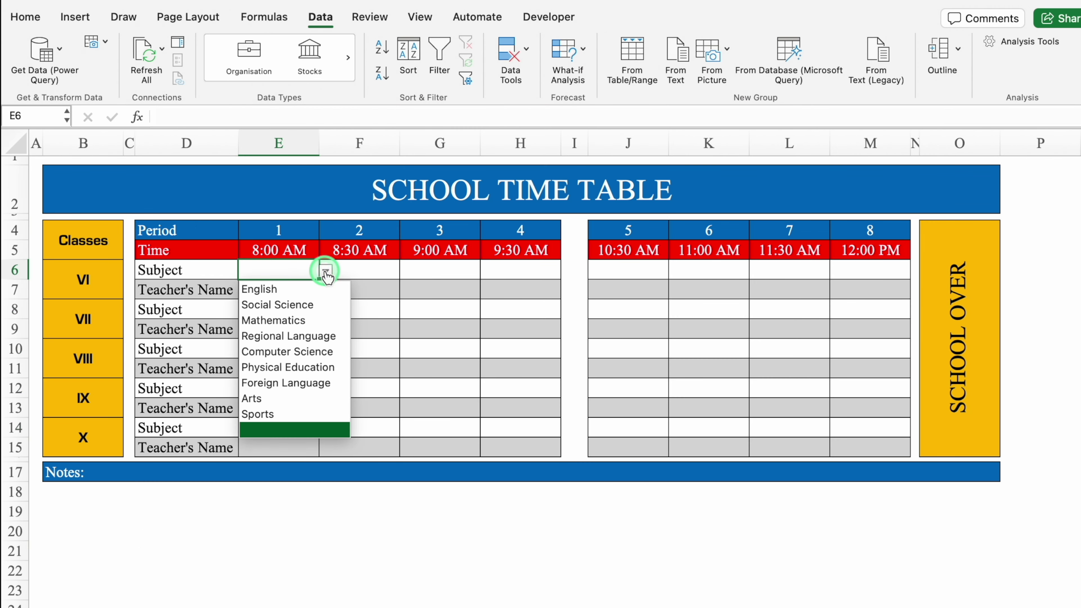
pyautogui.click(289, 289)
pyautogui.click(290, 309)
pyautogui.click(325, 310)
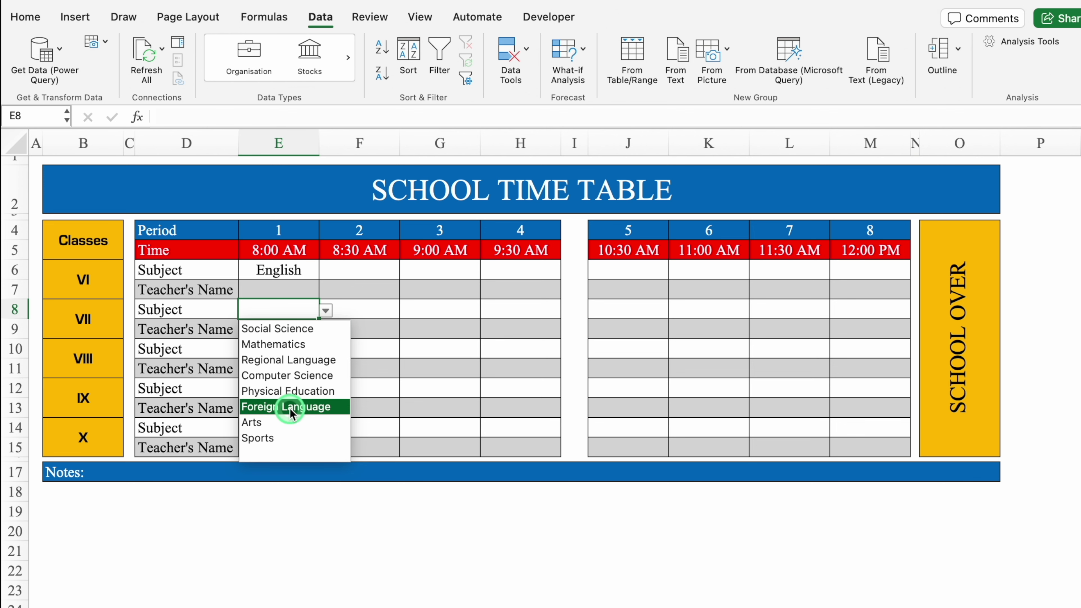
pyautogui.click(287, 272)
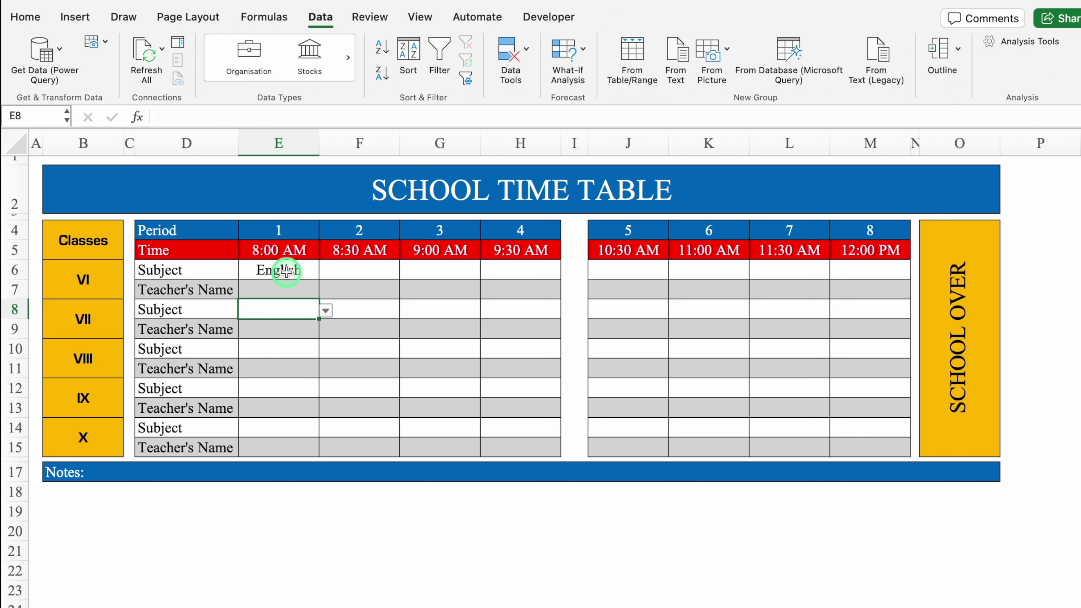
pyautogui.click(286, 272)
pyautogui.press('Delete')
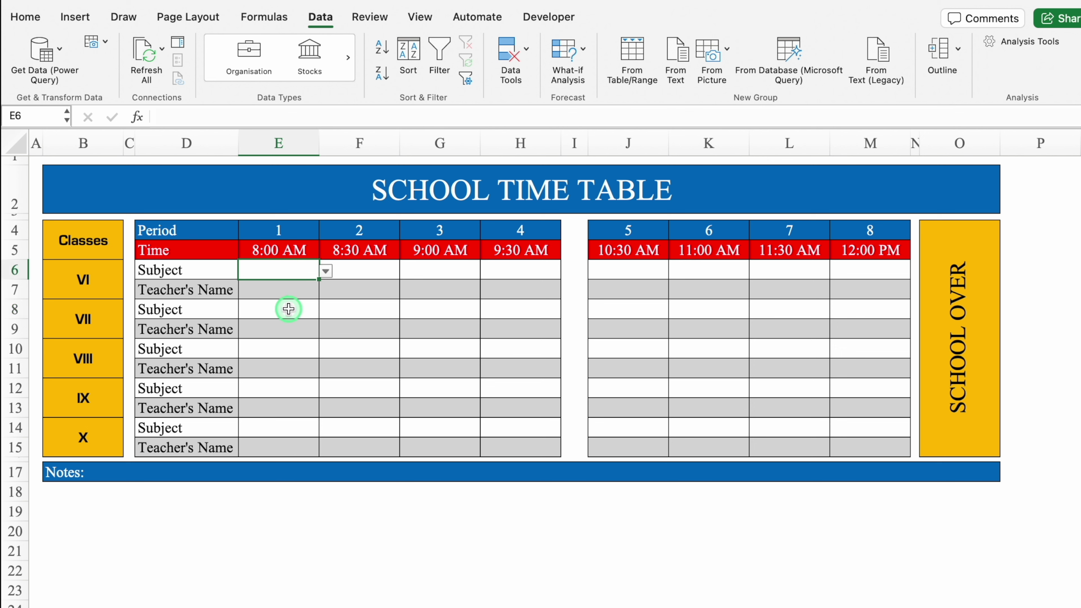
pyautogui.click(289, 309)
pyautogui.click(326, 311)
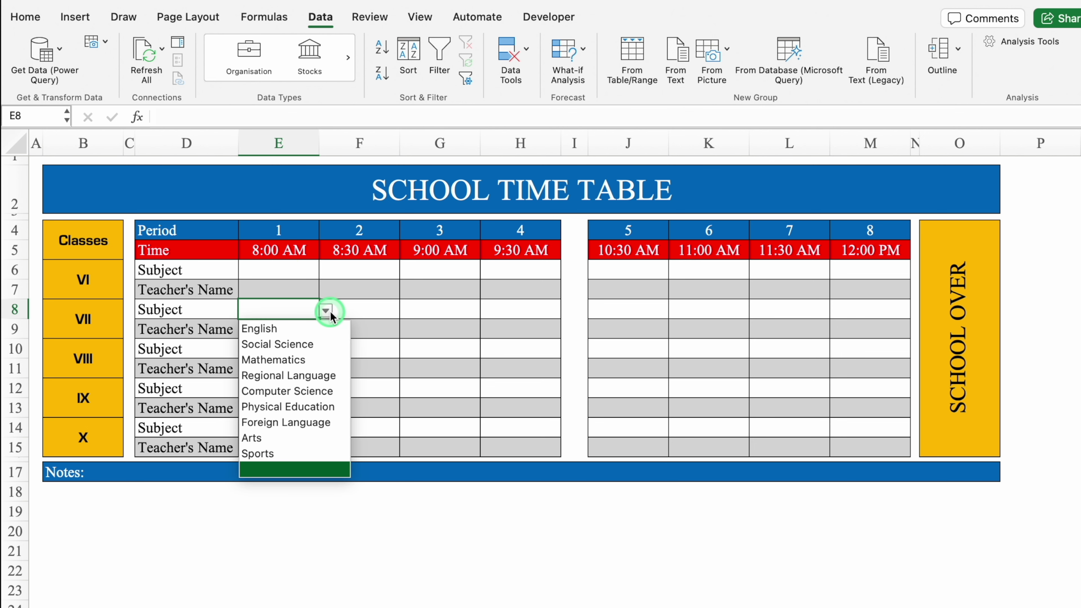
pyautogui.click(326, 312)
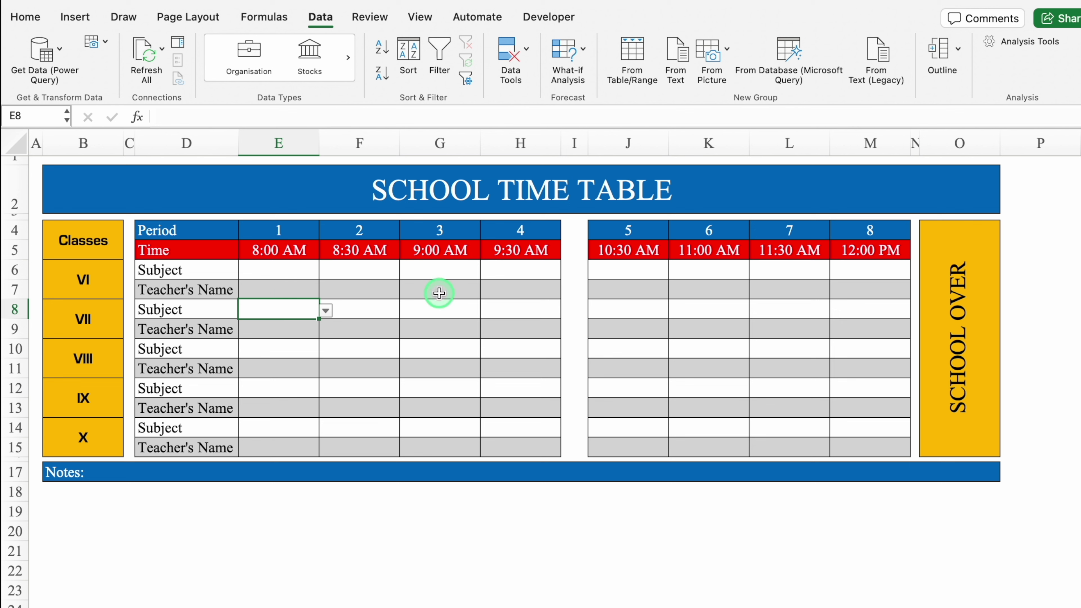
pyautogui.click(361, 271)
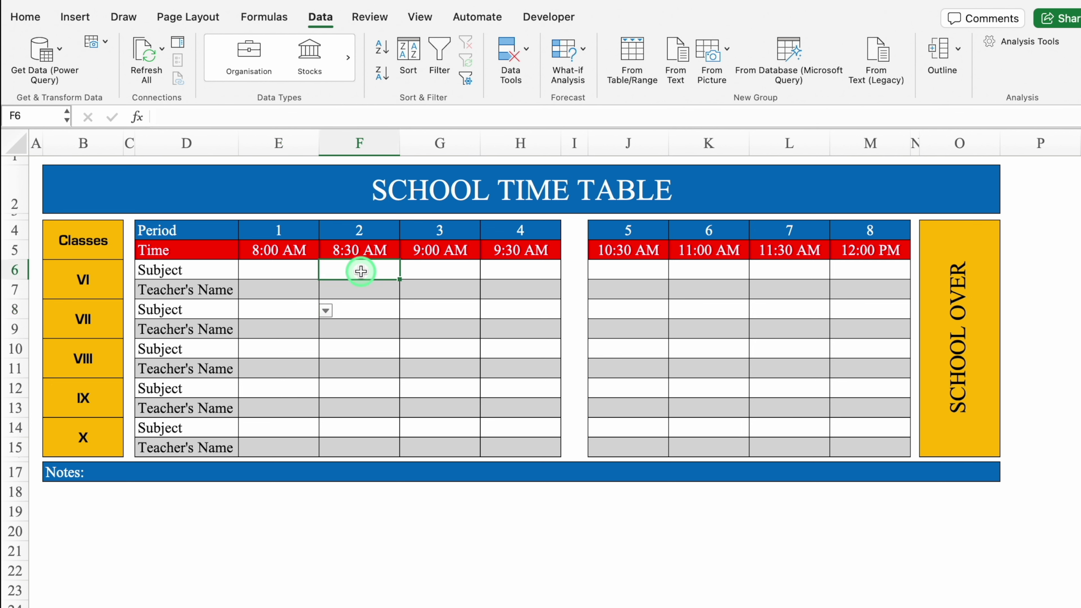
# Step: Select the period 2 Subject cells F6, F8, F10, F12 and F14 of every class
pyautogui.keyDown('super'); pyautogui.click(367, 309); pyautogui.keyUp('super')
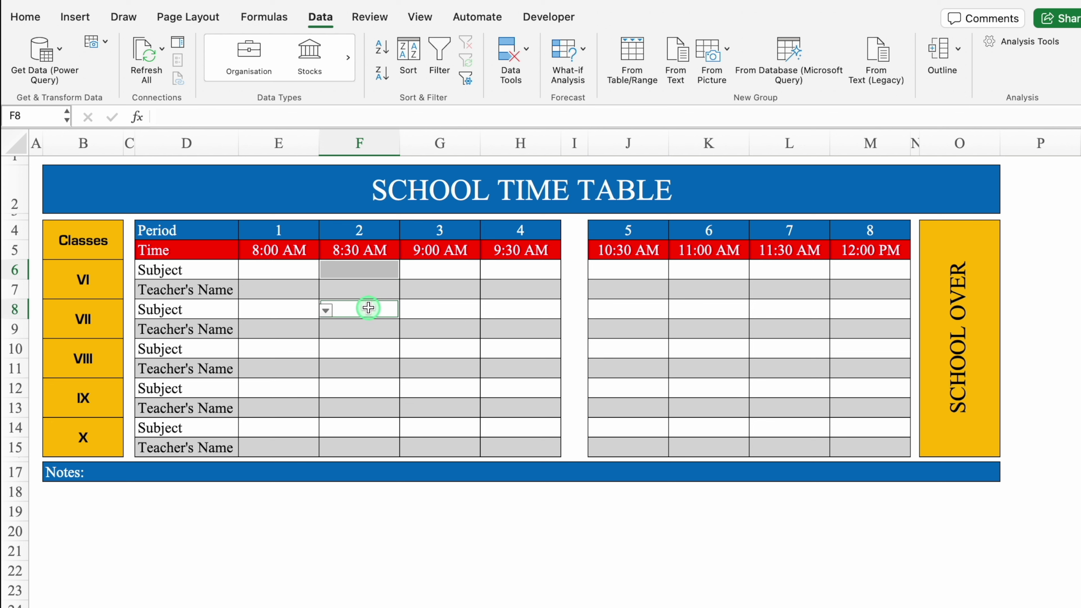
pyautogui.keyDown('super'); pyautogui.click(370, 348); pyautogui.keyUp('super')
pyautogui.keyDown('super'); pyautogui.click(370, 388); pyautogui.keyUp('super')
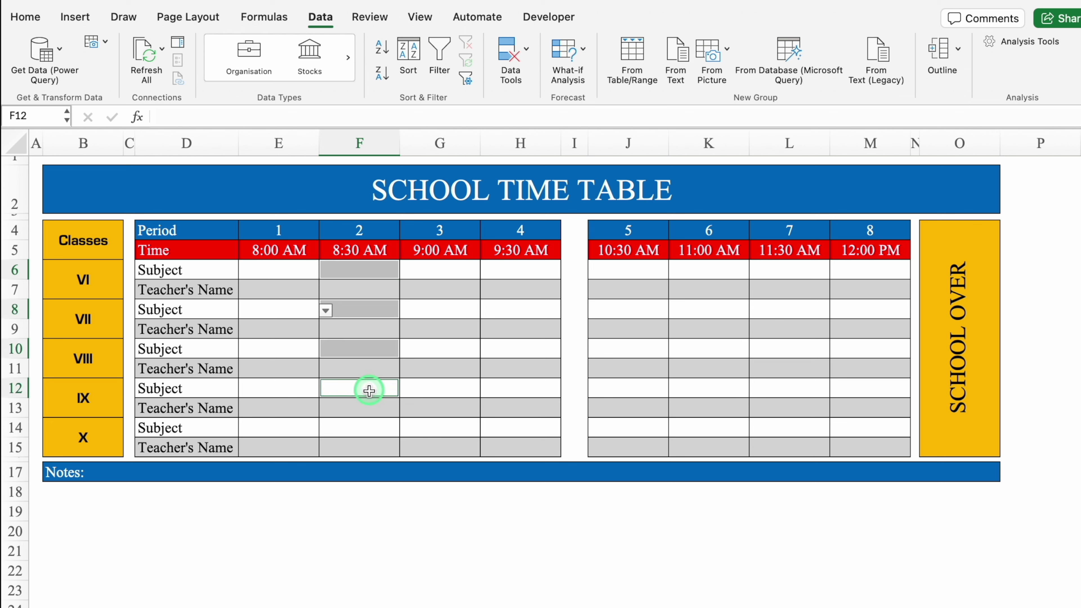
pyautogui.keyDown('super'); pyautogui.click(371, 428); pyautogui.keyUp('super')
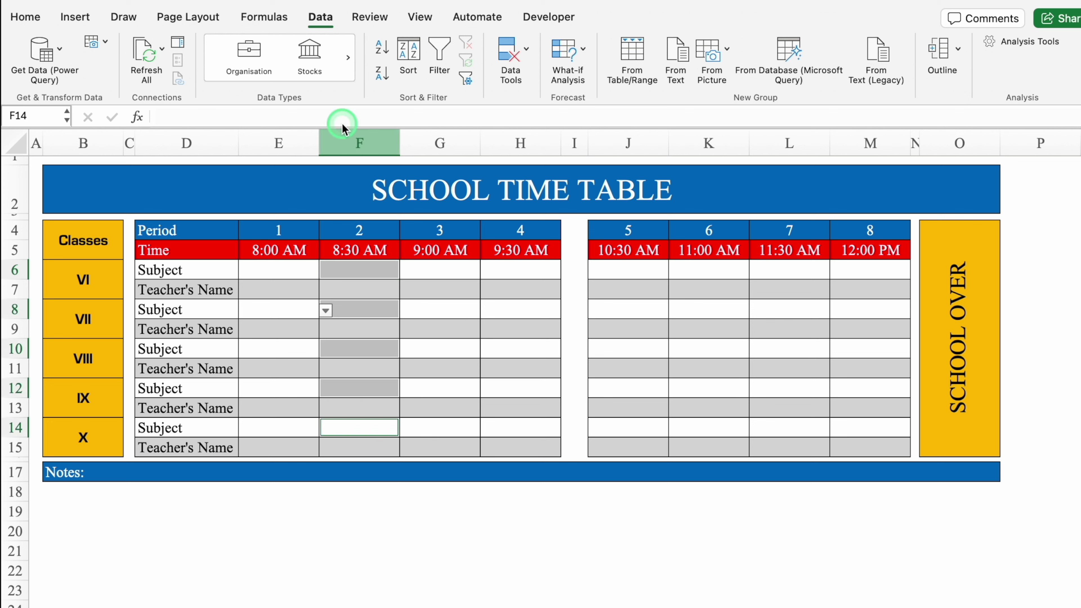
# Step: Apply List data validation with source ='Filtered List'!$D$5:$D$14 to those cells
pyautogui.click(526, 49)
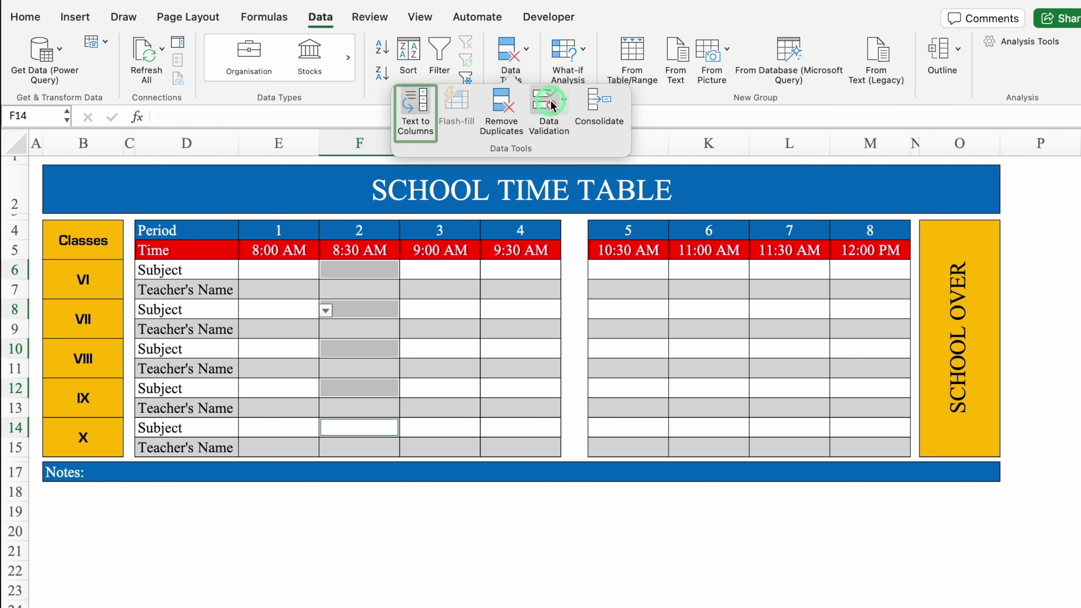
pyautogui.click(545, 102)
pyautogui.click(553, 171)
pyautogui.click(436, 226)
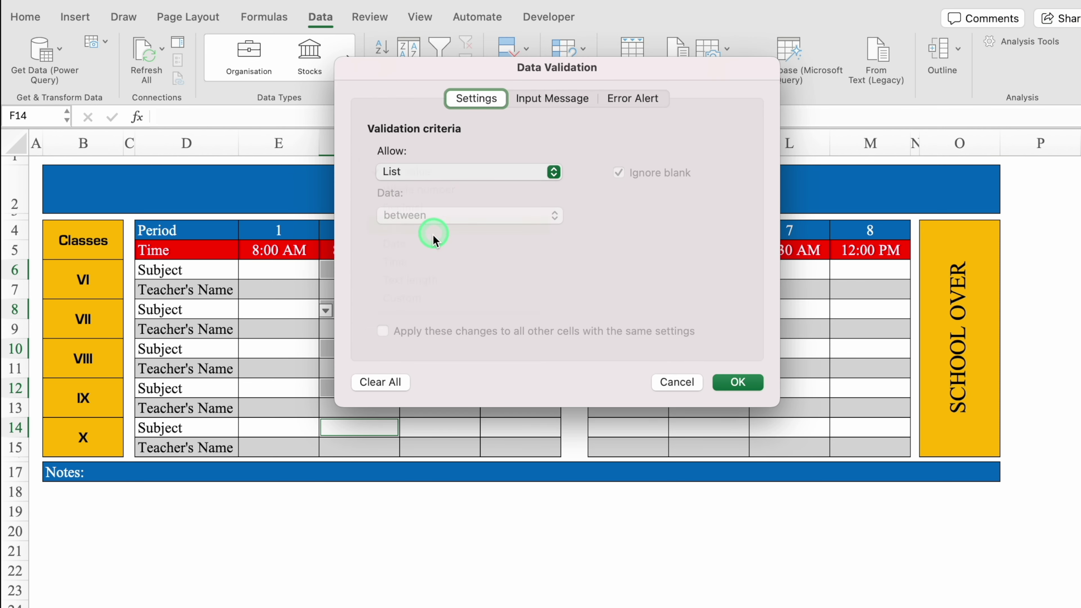
pyautogui.click(423, 259)
pyautogui.click(210, 587)
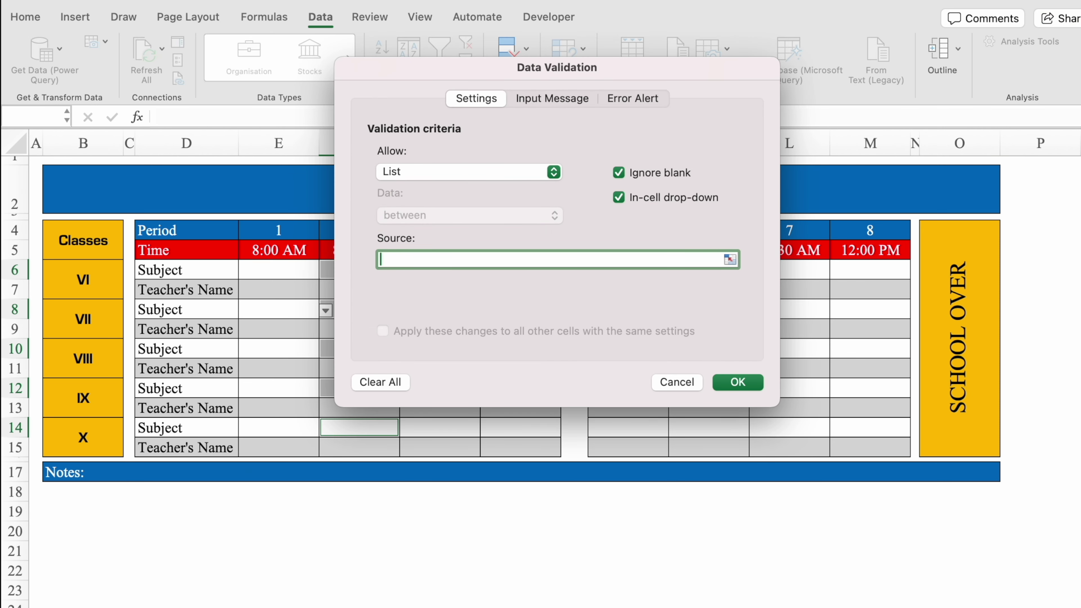
pyautogui.click(210, 605)
pyautogui.moveTo(286, 225); pyautogui.dragTo(284, 390)
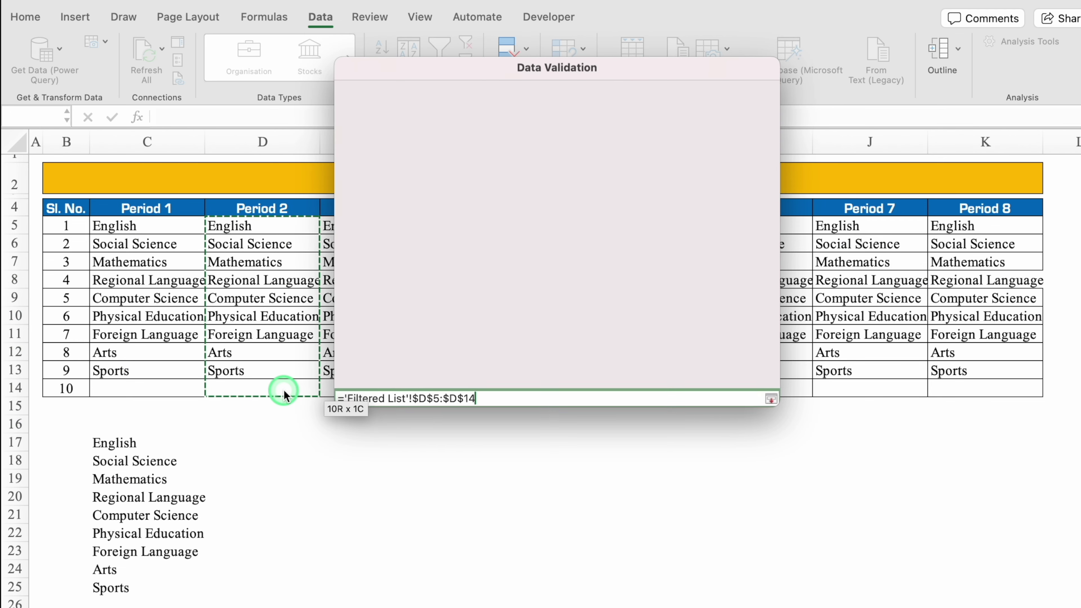
pyautogui.click(732, 382)
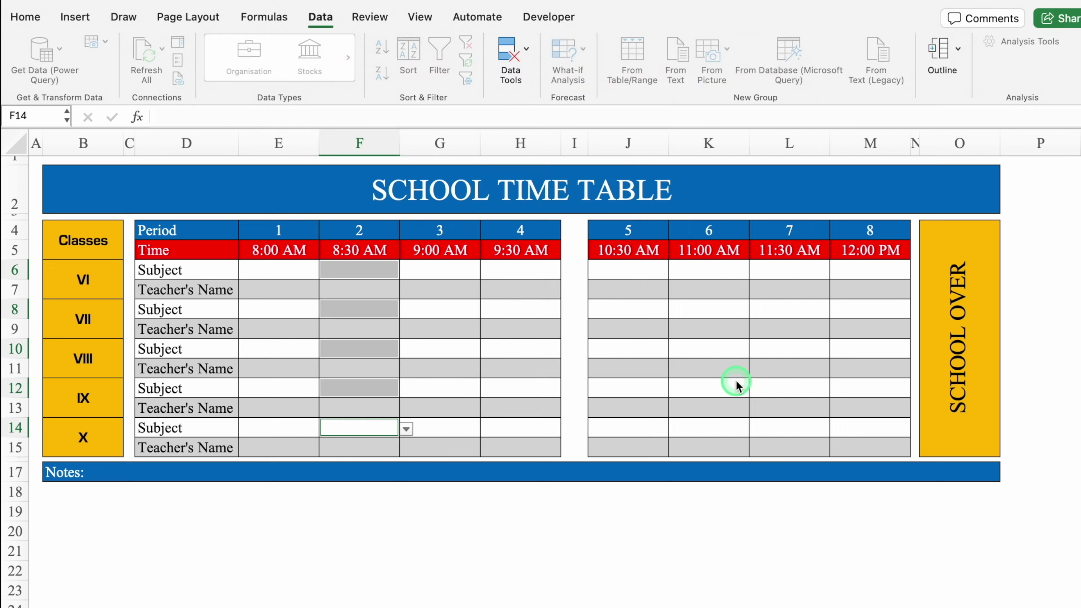
# Step: Check class VI's period 2 subject drop-down, closing it without a choice
pyautogui.click(351, 269)
pyautogui.click(406, 271)
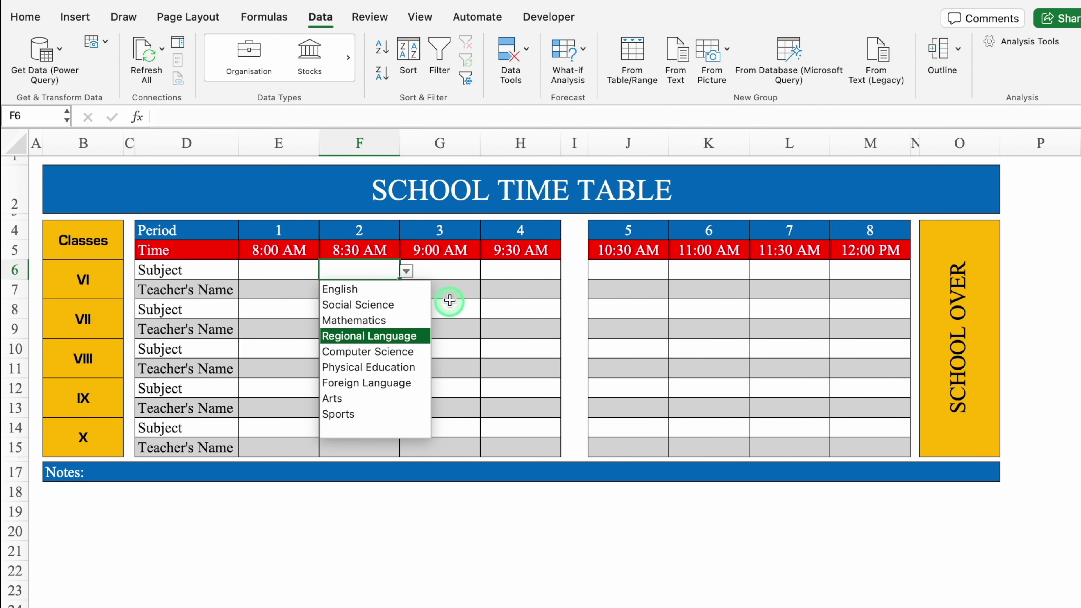
pyautogui.click(451, 266)
# Step: Select the period 3 Subject cells of the classes
pyautogui.keyDown('ctrl'); pyautogui.click(451, 310); pyautogui.keyUp('ctrl')
pyautogui.keyDown('ctrl'); pyautogui.click(451, 349); pyautogui.keyUp('ctrl')
pyautogui.keyDown('ctrl'); pyautogui.click(452, 388); pyautogui.keyUp('ctrl')
pyautogui.keyDown('ctrl'); pyautogui.click(452, 427); pyautogui.keyUp('ctrl')
pyautogui.click(743, 376)
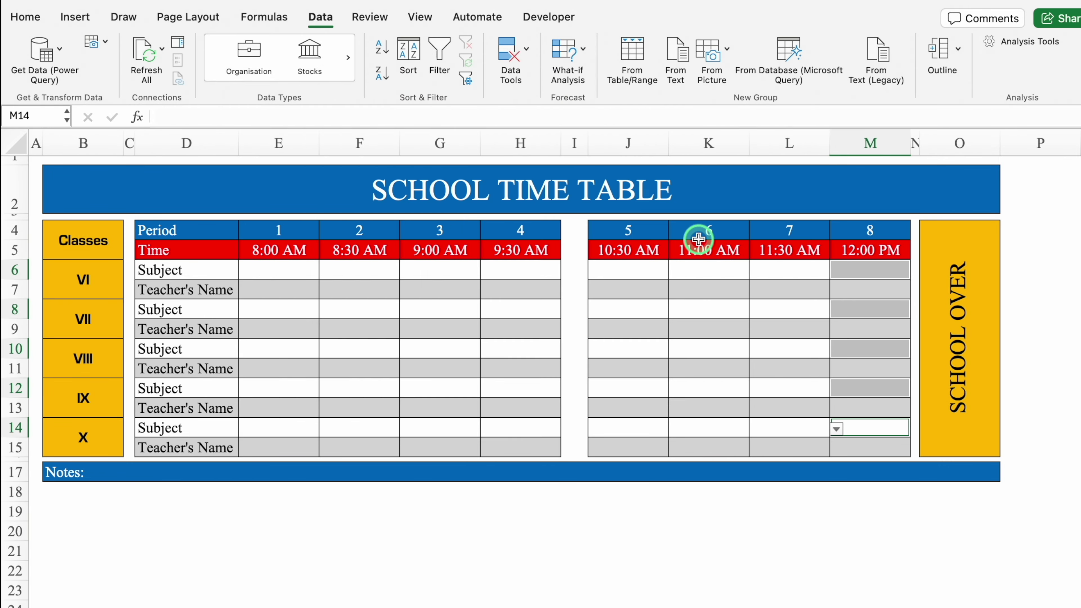
# Step: Clear the column M selection and show E6's subject drop-down for class VI
pyautogui.click(881, 269)
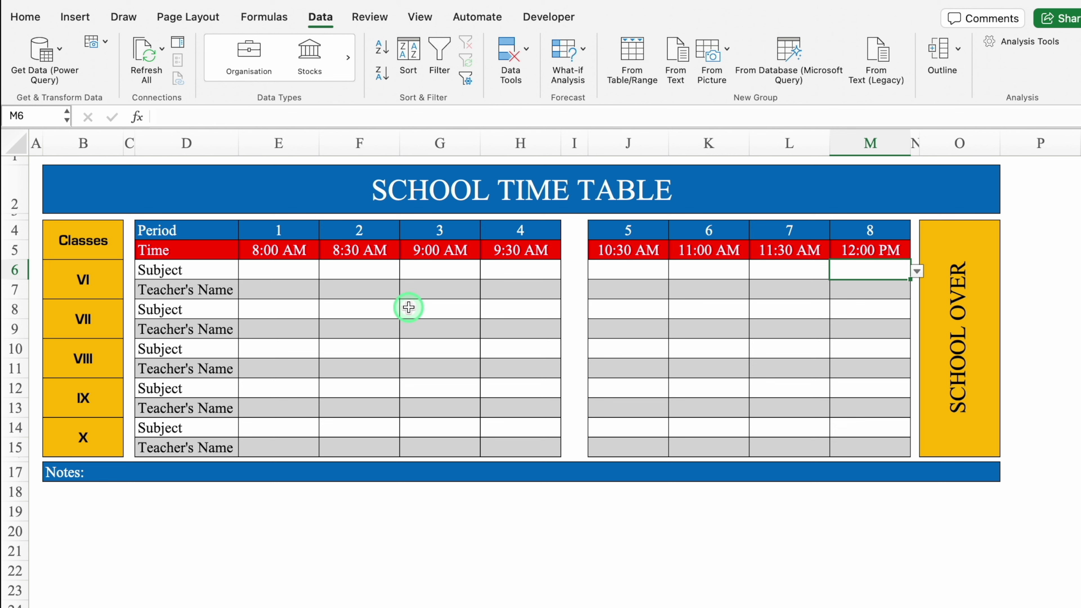
pyautogui.click(276, 269)
pyautogui.click(325, 271)
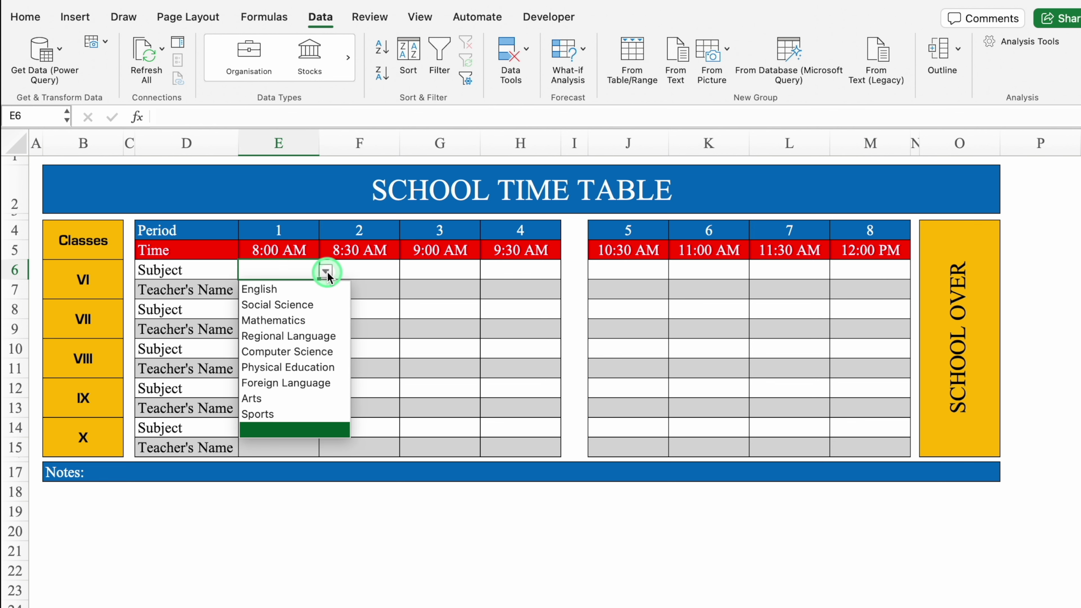
# Step: Choose English for class VI (E6) and Social Science for class VIII (E10) in period 1
pyautogui.click(298, 292)
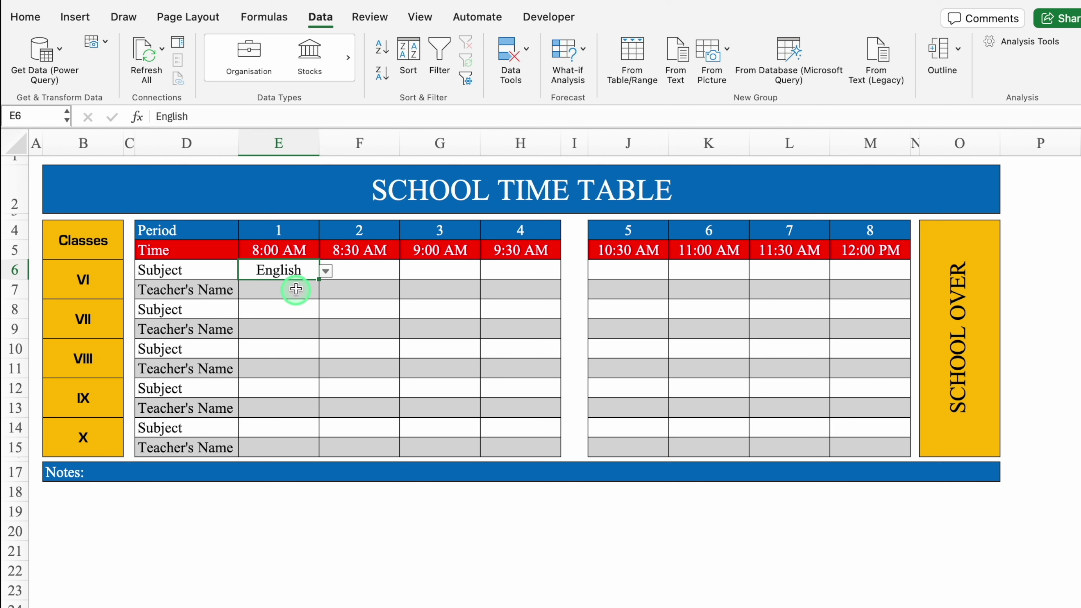
pyautogui.click(288, 307)
pyautogui.click(326, 311)
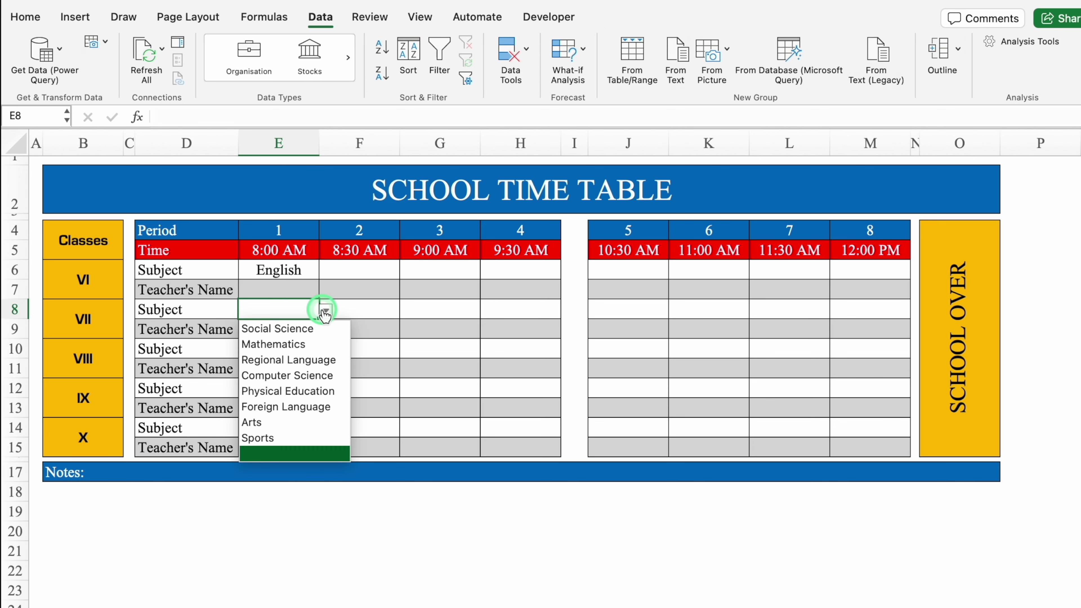
pyautogui.click(283, 310)
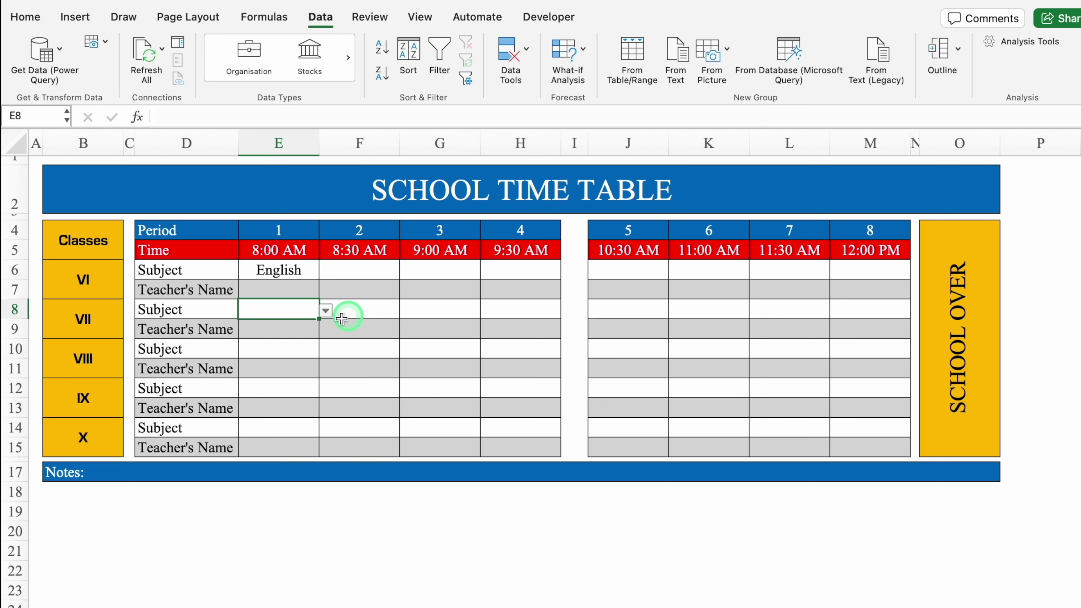
pyautogui.click(280, 349)
pyautogui.click(326, 350)
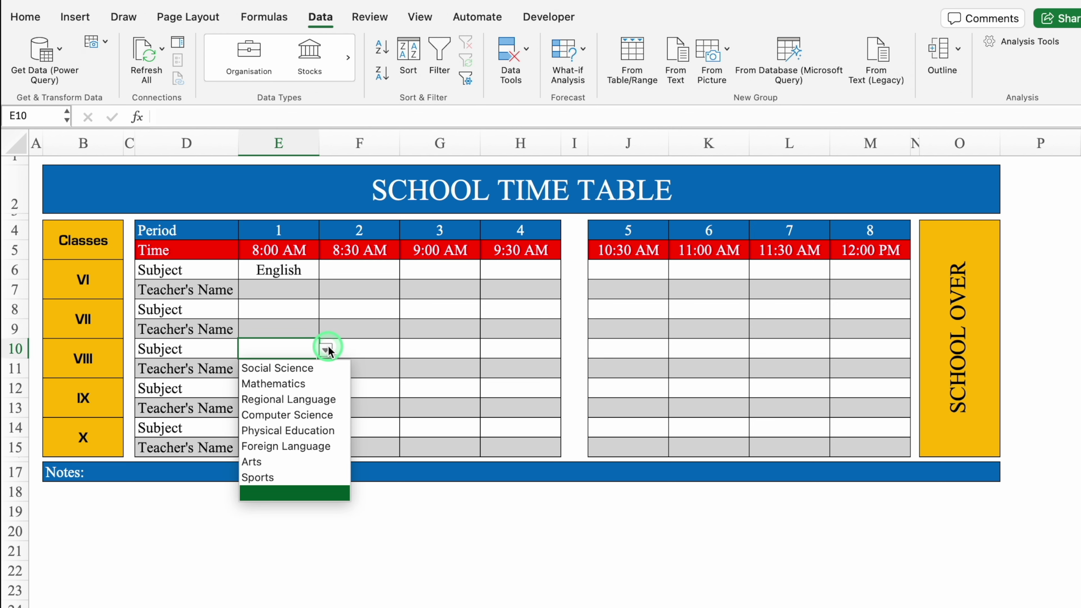
pyautogui.click(304, 368)
pyautogui.click(280, 306)
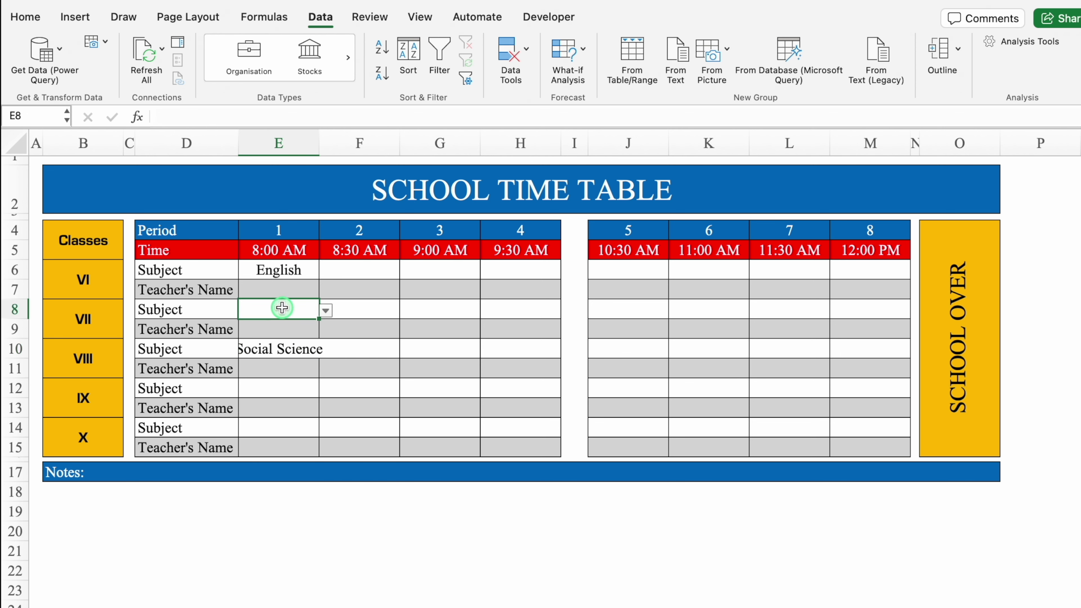
pyautogui.click(326, 310)
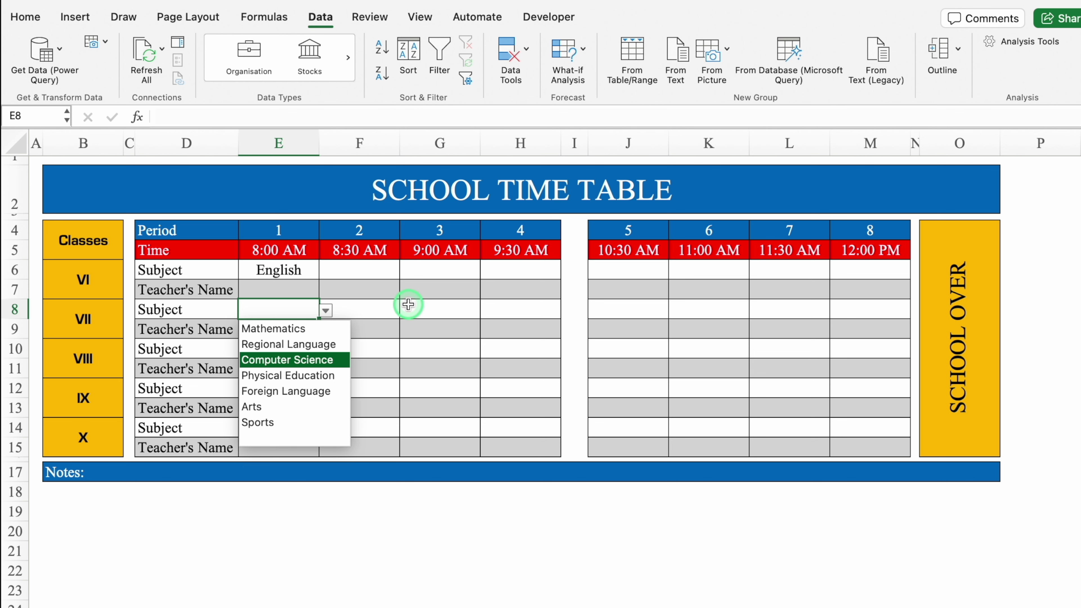
# Step: Widen column E, then start an =INDEX formula in class VI's Teacher's Name cell E7
pyautogui.moveTo(320, 143); pyautogui.dragTo(334, 143)
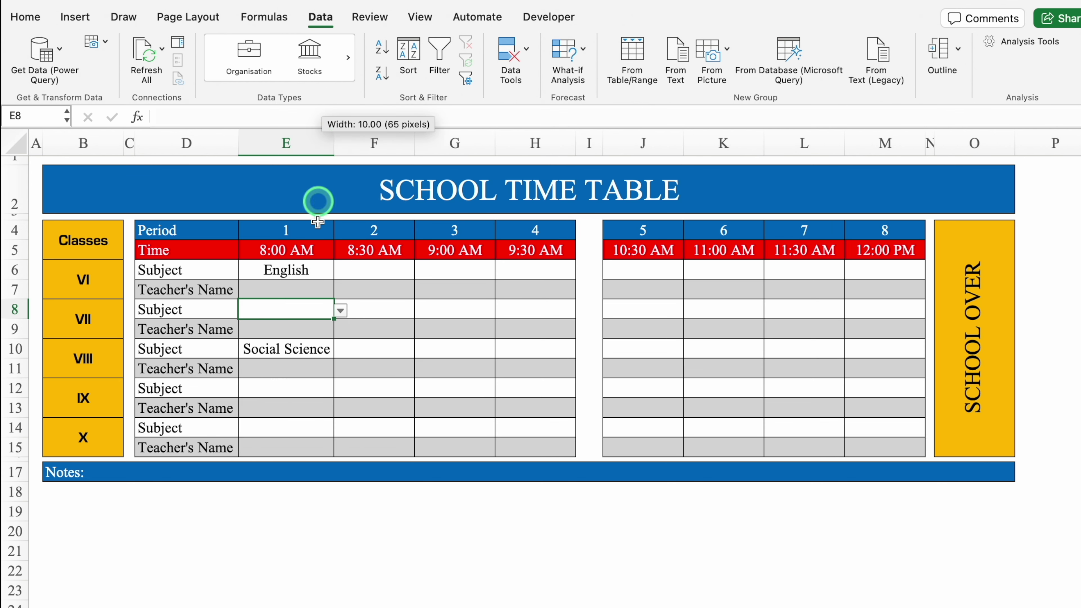
pyautogui.click(306, 289)
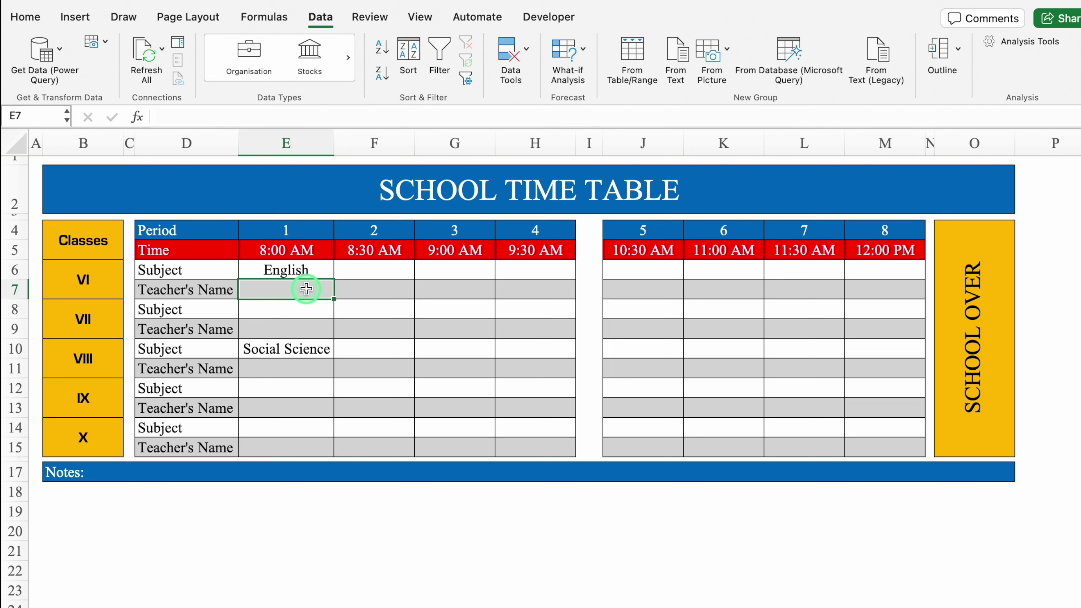
pyautogui.write('=')
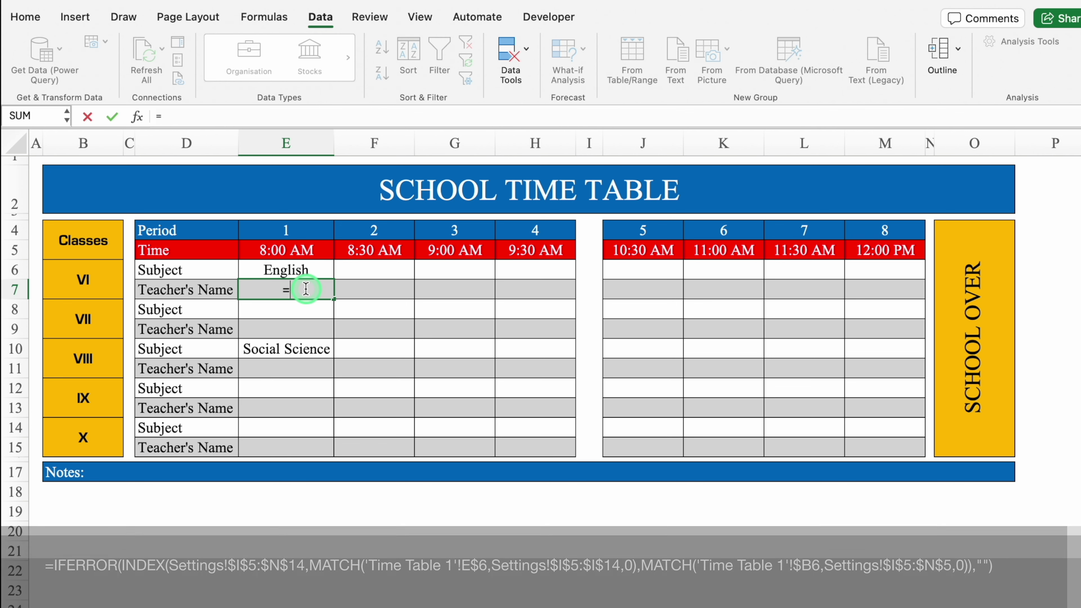
pyautogui.write('index')
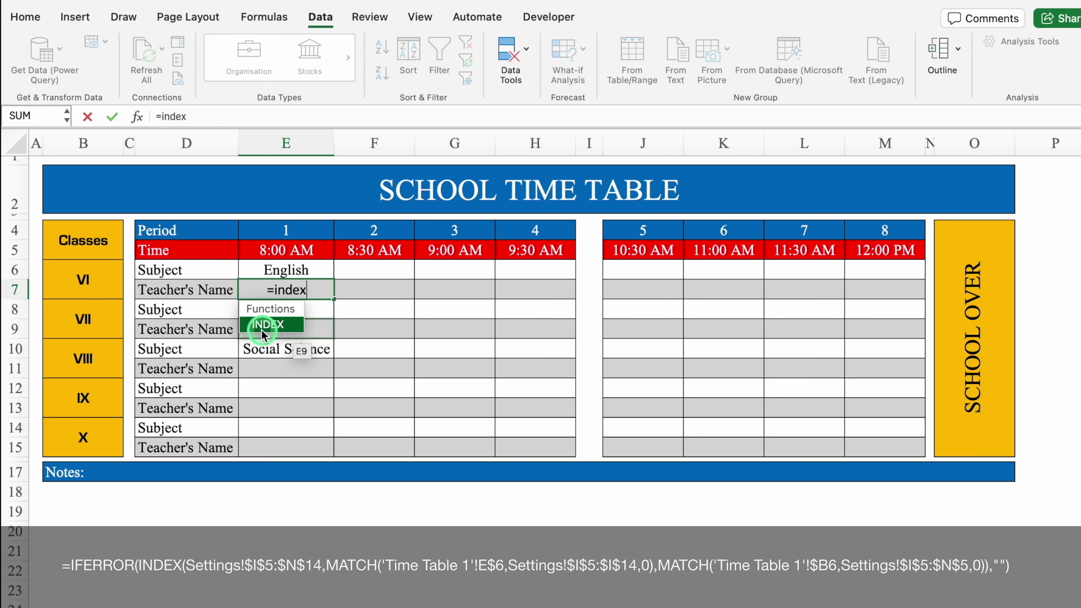
# Step: Enter =INDEX(Settings!$I$5:$N$14,MATCH( in E7, using the Subject wise Class Teacher table
pyautogui.doubleClick(258, 325)
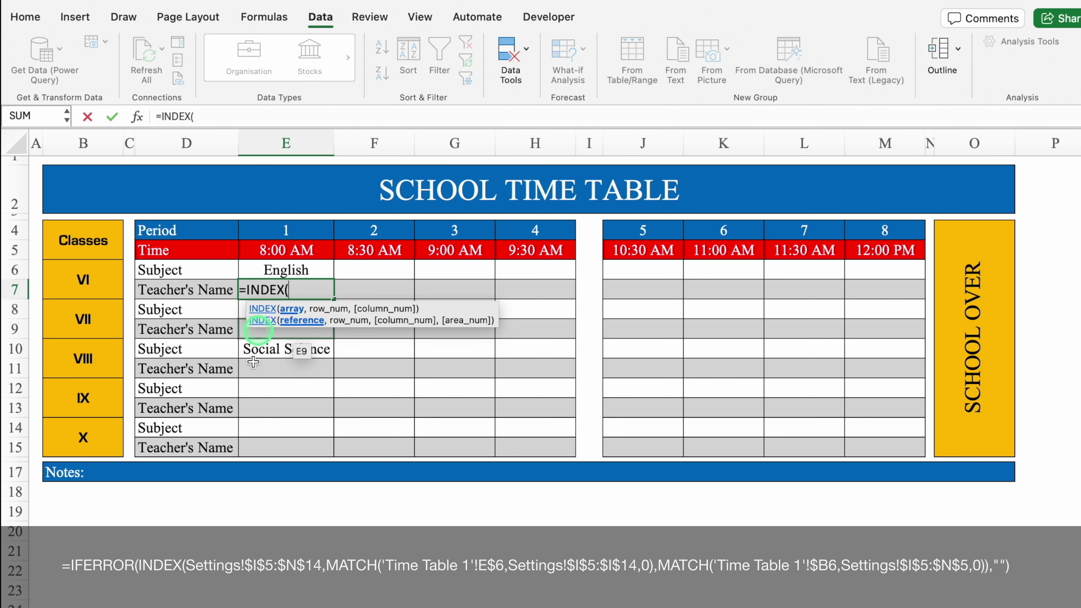
pyautogui.hotkey('ctrl', 'pagedown')
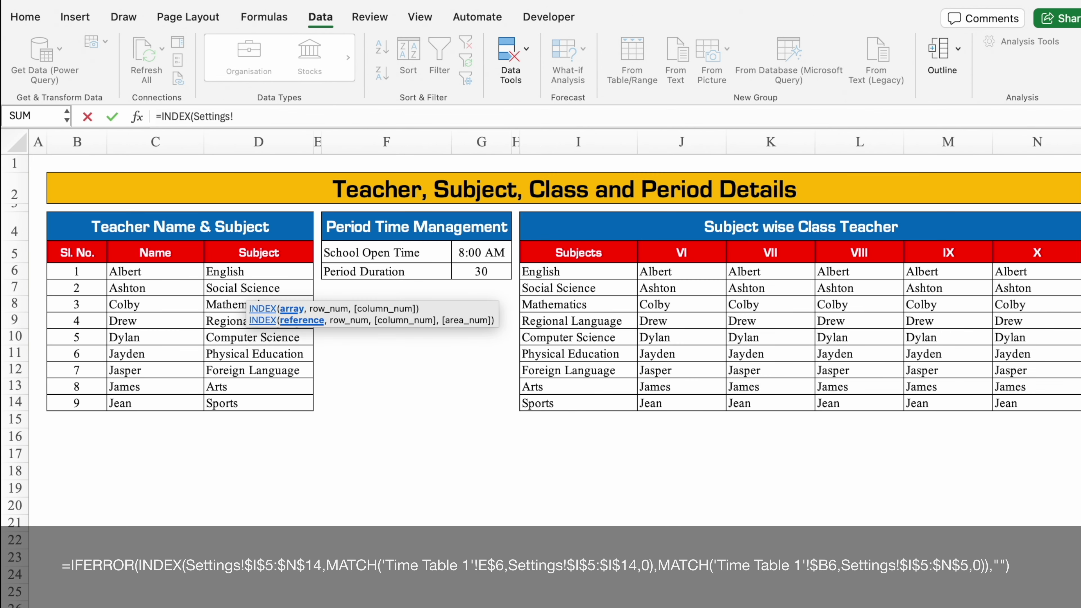
pyautogui.moveTo(579, 252)
pyautogui.mouseDown()
pyautogui.moveTo(707, 273)
pyautogui.moveTo(837, 335)
pyautogui.moveTo(992, 370)
pyautogui.moveTo(1011, 401)
pyautogui.mouseUp()
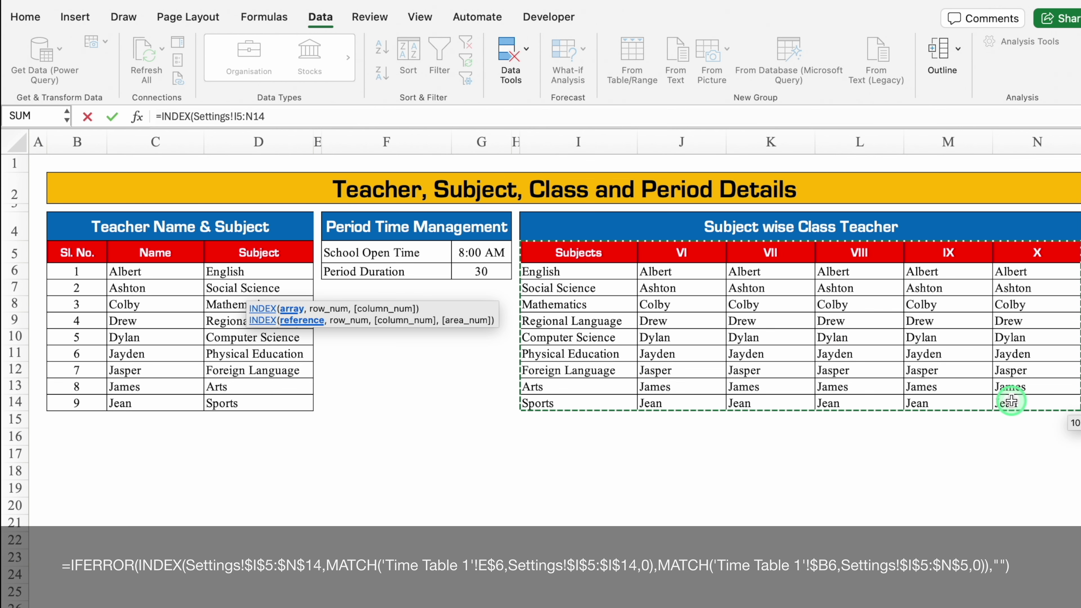
pyautogui.press('F4')
pyautogui.write('$N$14,matc')
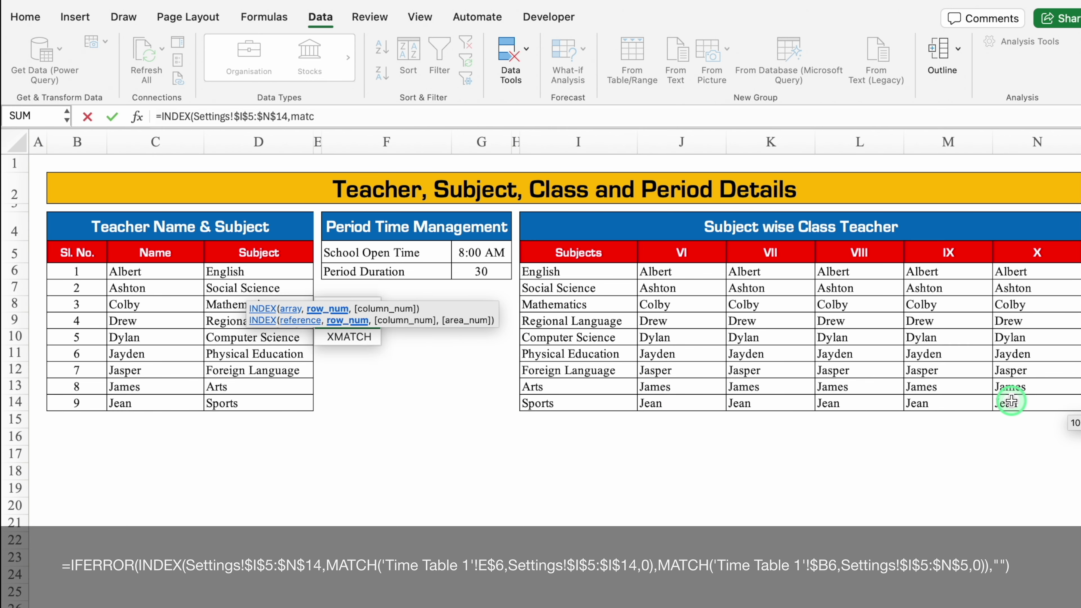
pyautogui.write('h')
pyautogui.press('Tab')
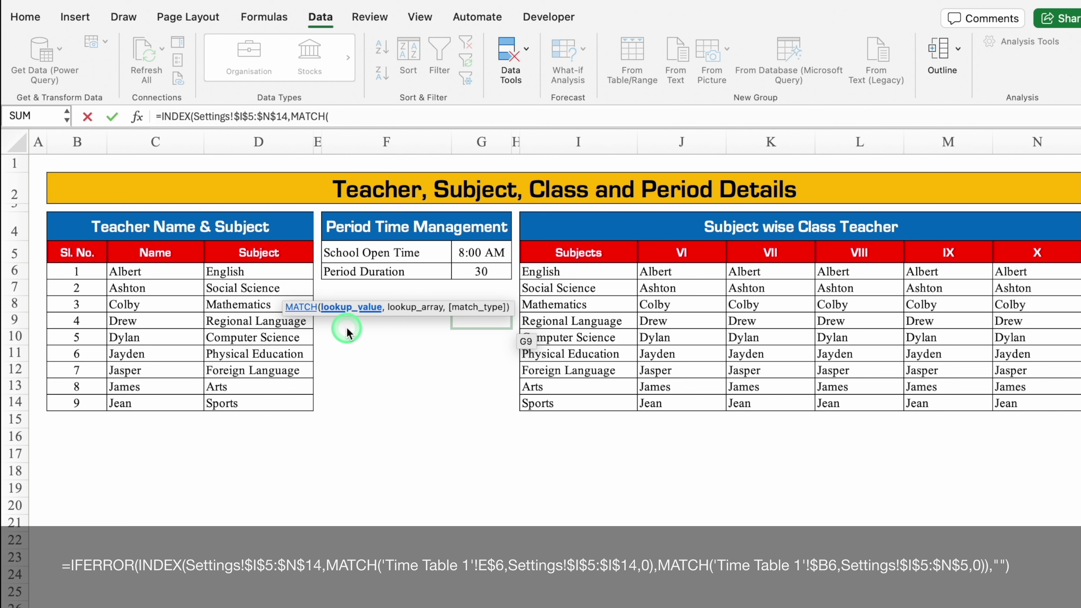
# Step: Complete MATCH('Time Table'!E$6,Settings!$I$6:$I$14,0) with exact match and open a second MATCH(
pyautogui.click(187, 602)
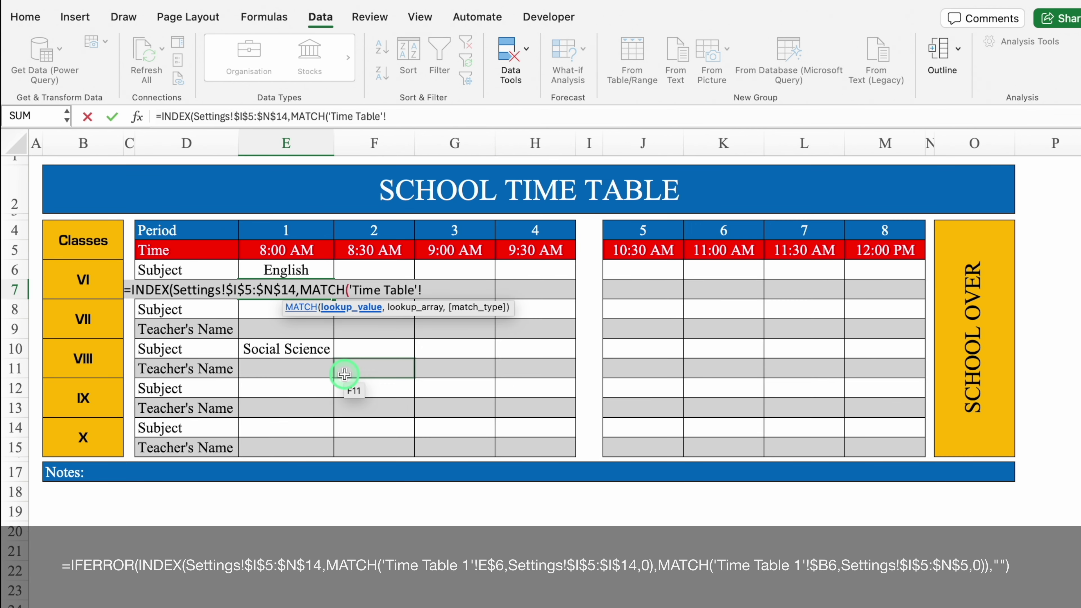
pyautogui.click(302, 269)
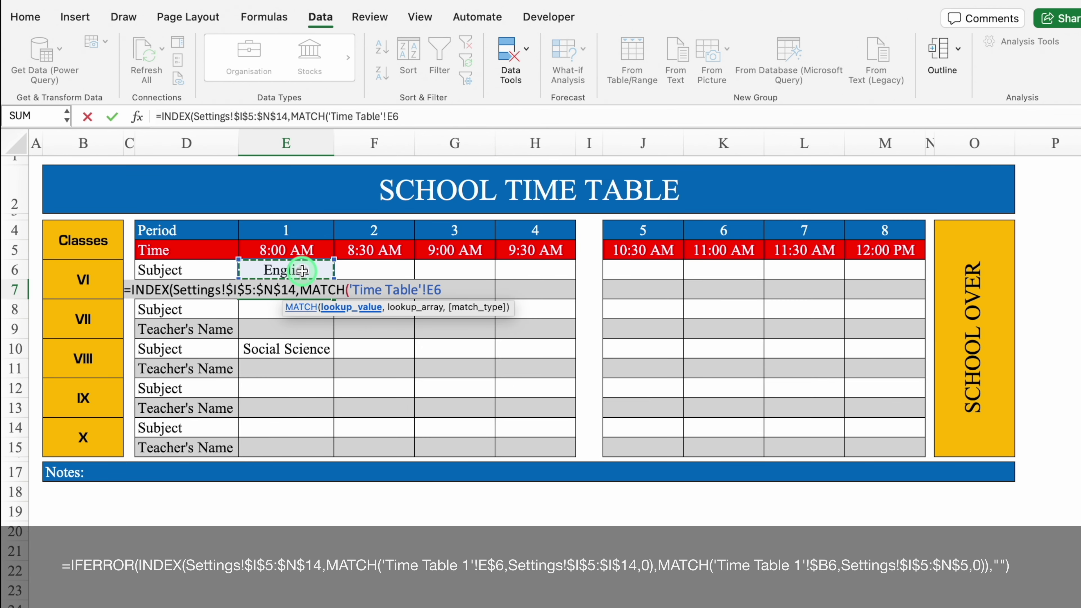
pyautogui.press('F4')
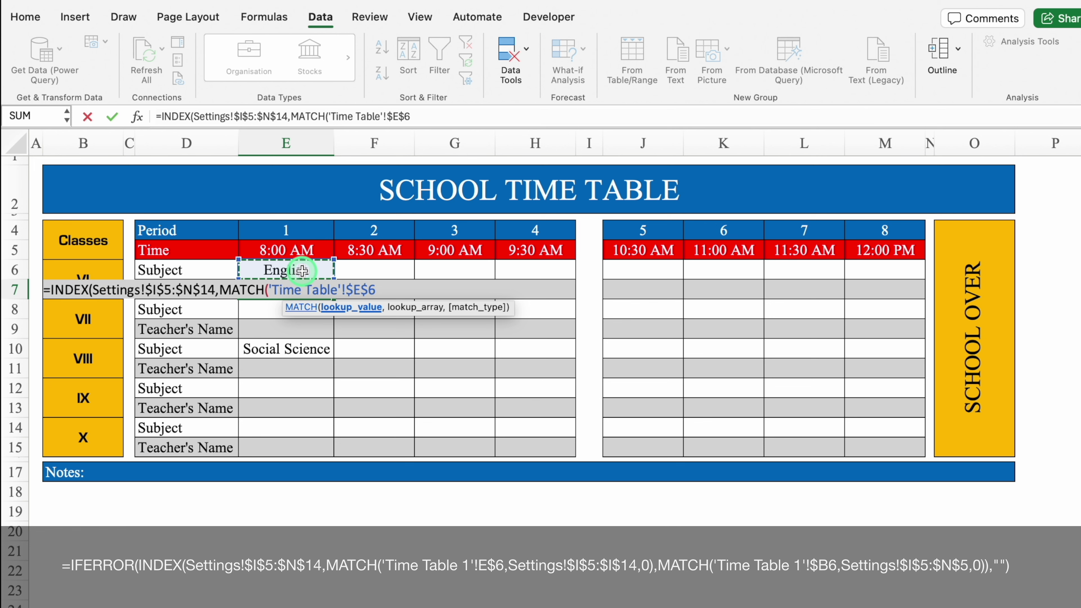
pyautogui.write(',Settings!')
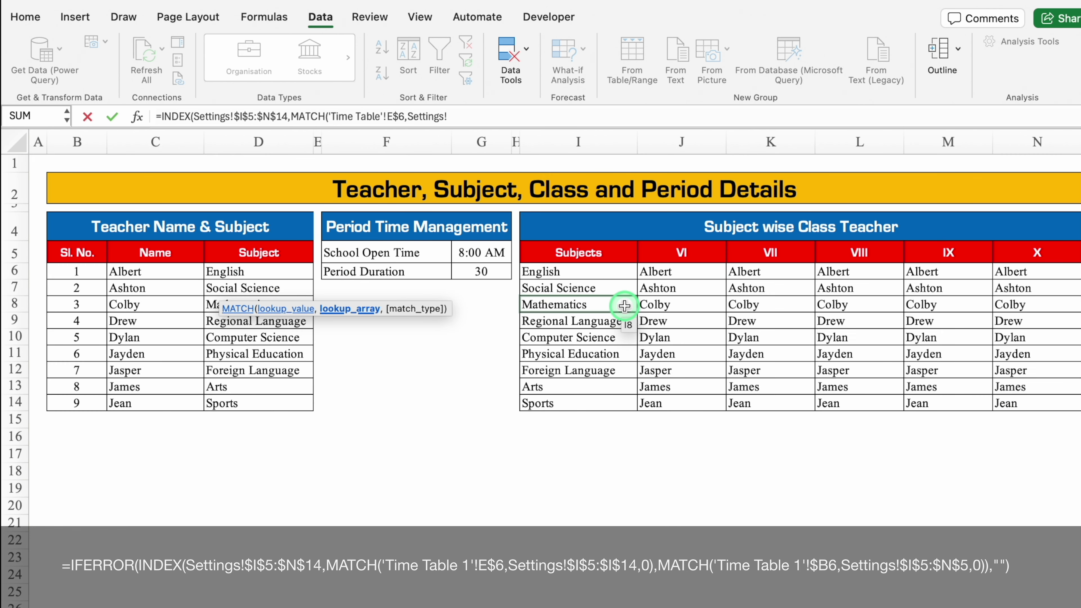
pyautogui.click(601, 277)
pyautogui.moveTo(601, 277); pyautogui.dragTo(595, 402)
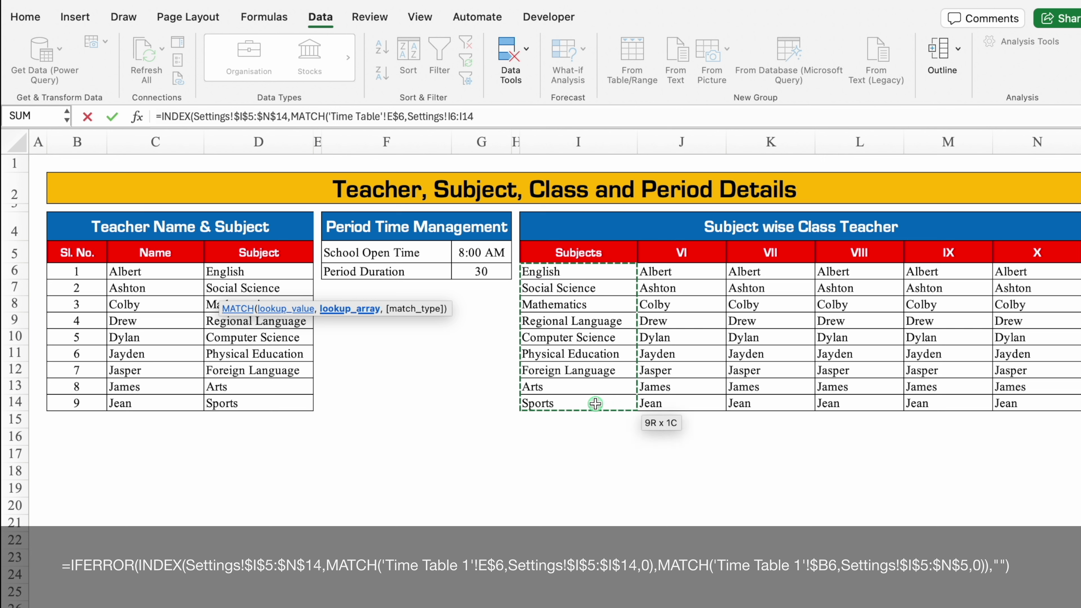
pyautogui.press('F4')
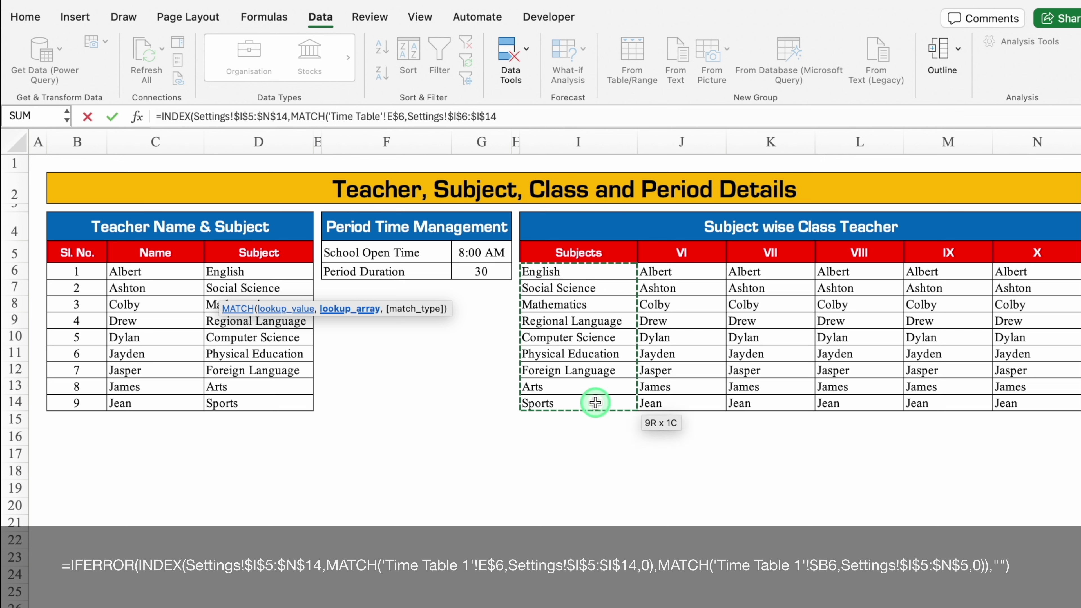
pyautogui.write(',')
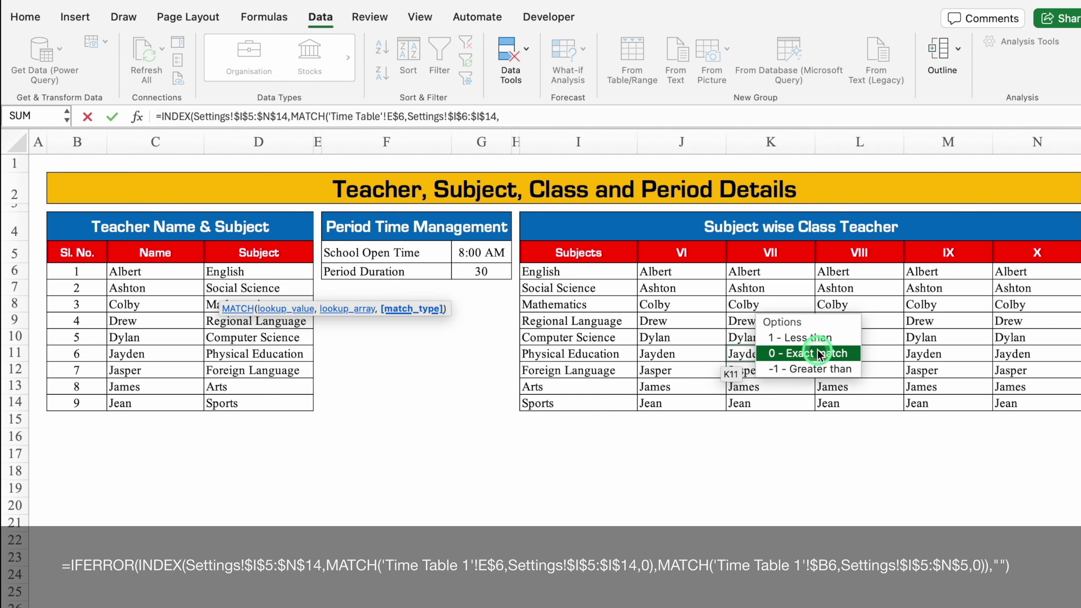
pyautogui.doubleClick(819, 354)
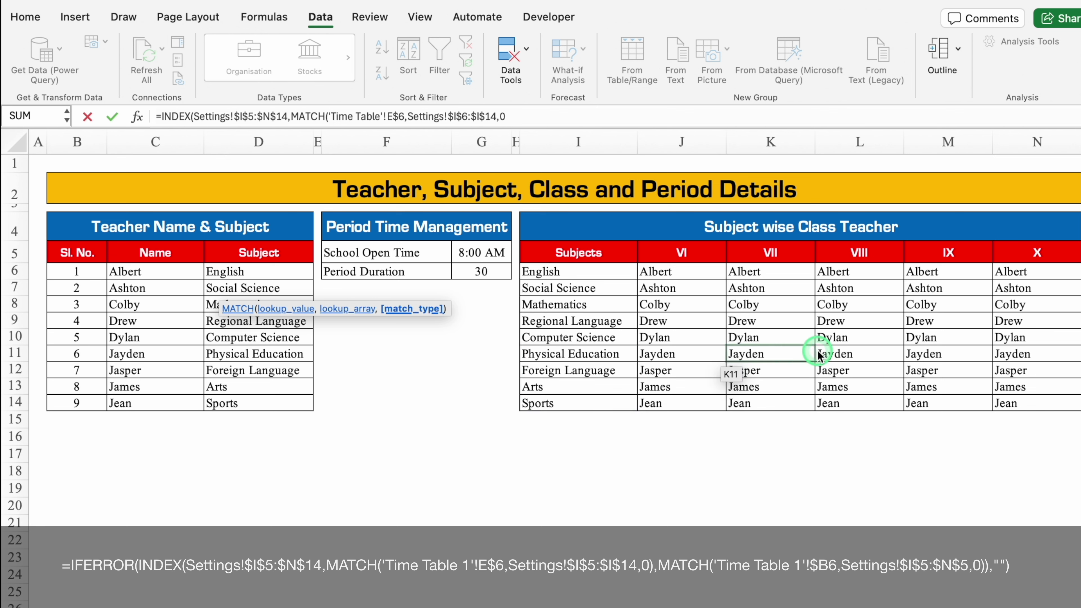
pyautogui.write('),')
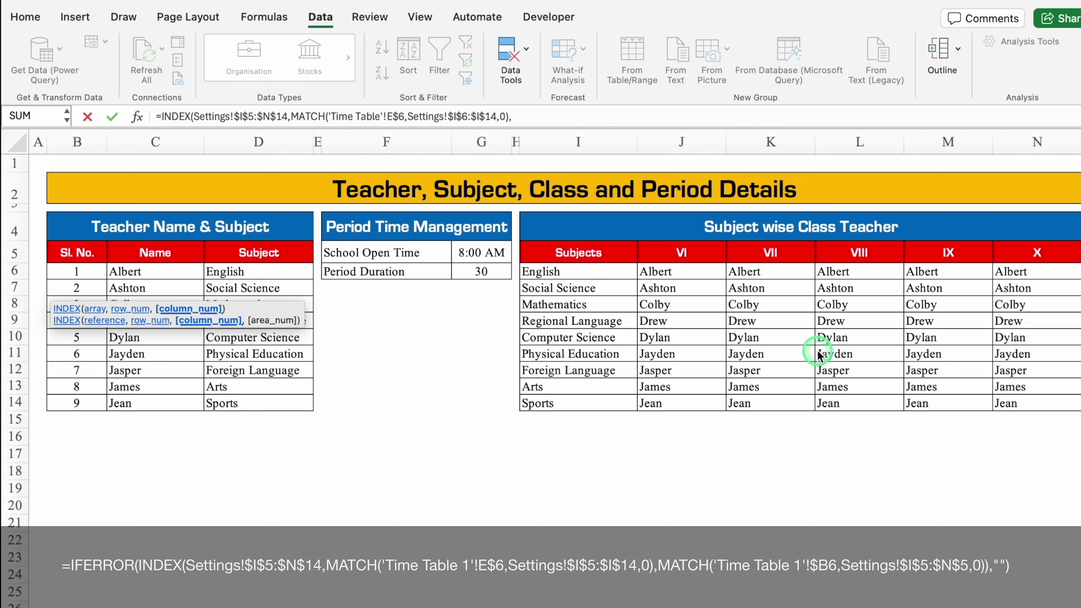
pyautogui.write('MAT')
pyautogui.doubleClick(365, 323)
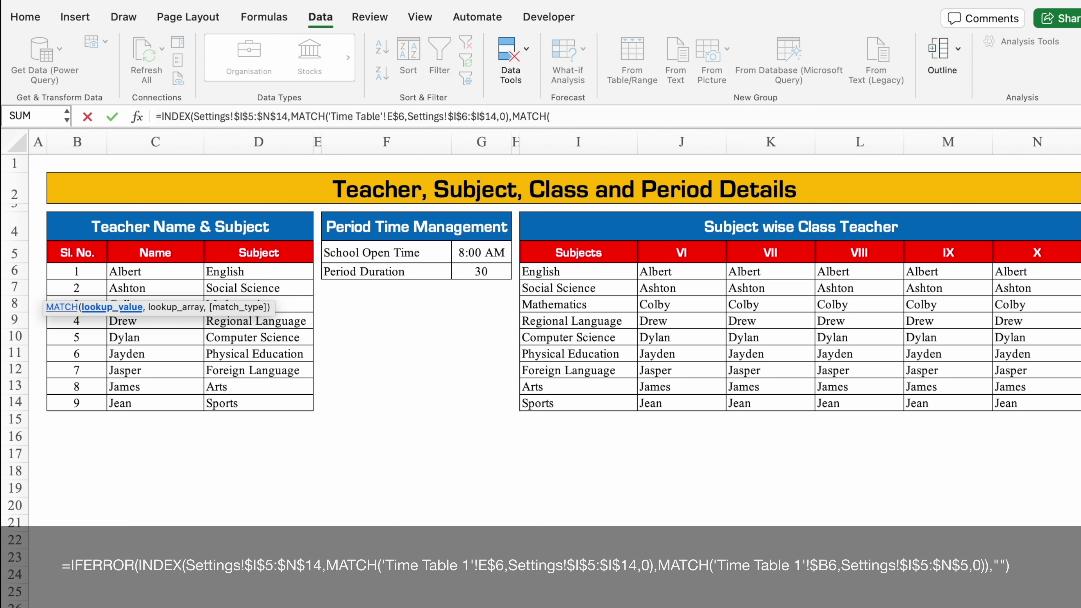
# Step: Finish the second MATCH with 'Time Table'!B$6, Settings!$I$5:$N$5 and exact match, closing the formula
pyautogui.hotkey('ctrl', 'pageup')
pyautogui.click(294, 272)
pyautogui.click(78, 270)
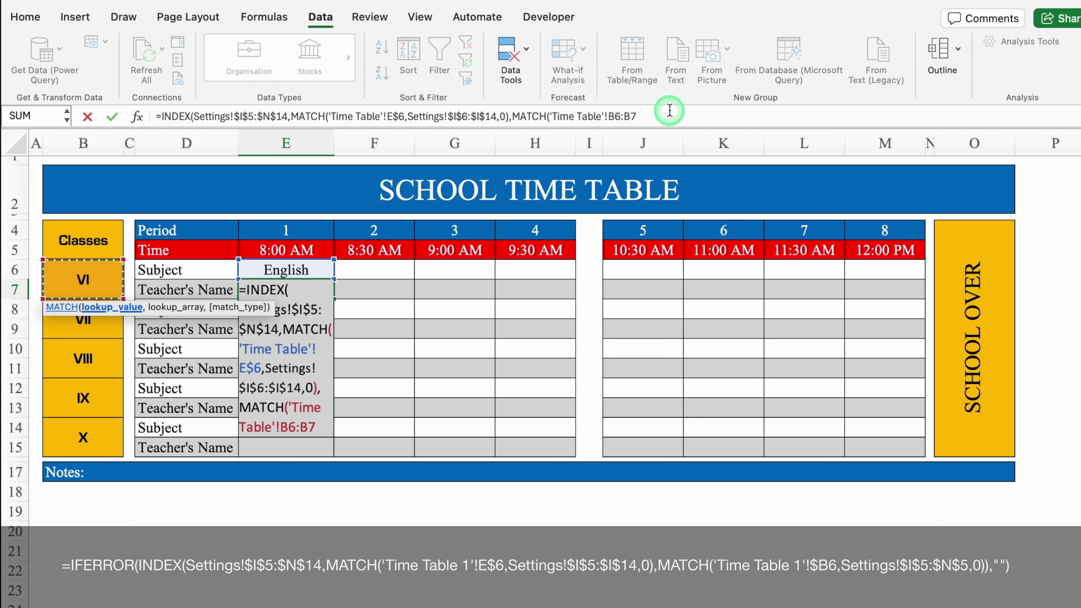
pyautogui.click(668, 114)
pyautogui.press('BackSpace')
pyautogui.press('BackSpace')
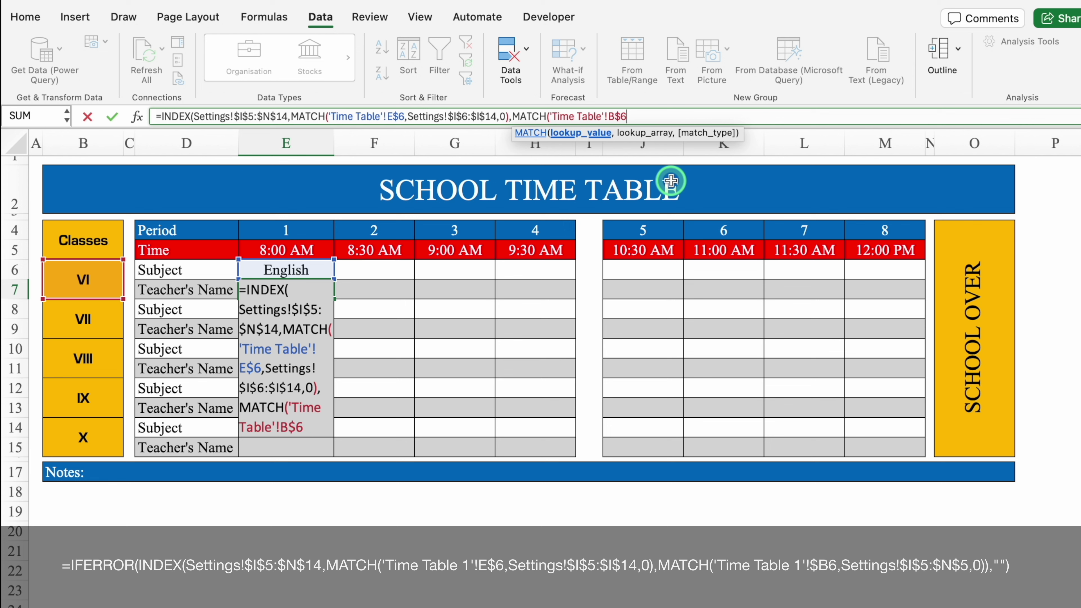
pyautogui.write(',')
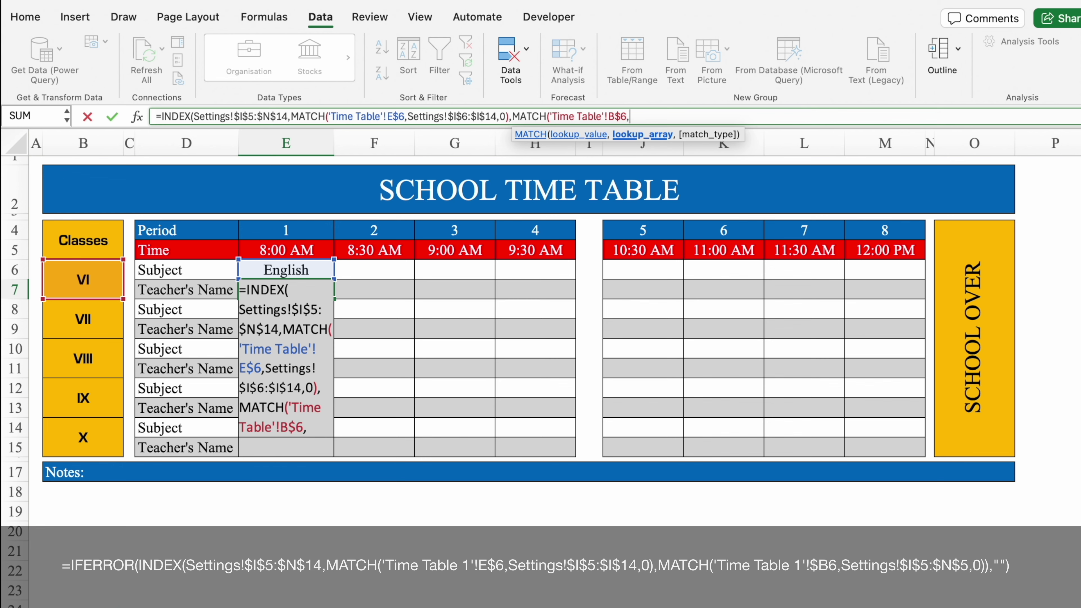
pyautogui.hotkey('ctrl', 'pagedown')
pyautogui.moveTo(566, 253); pyautogui.dragTo(1012, 255)
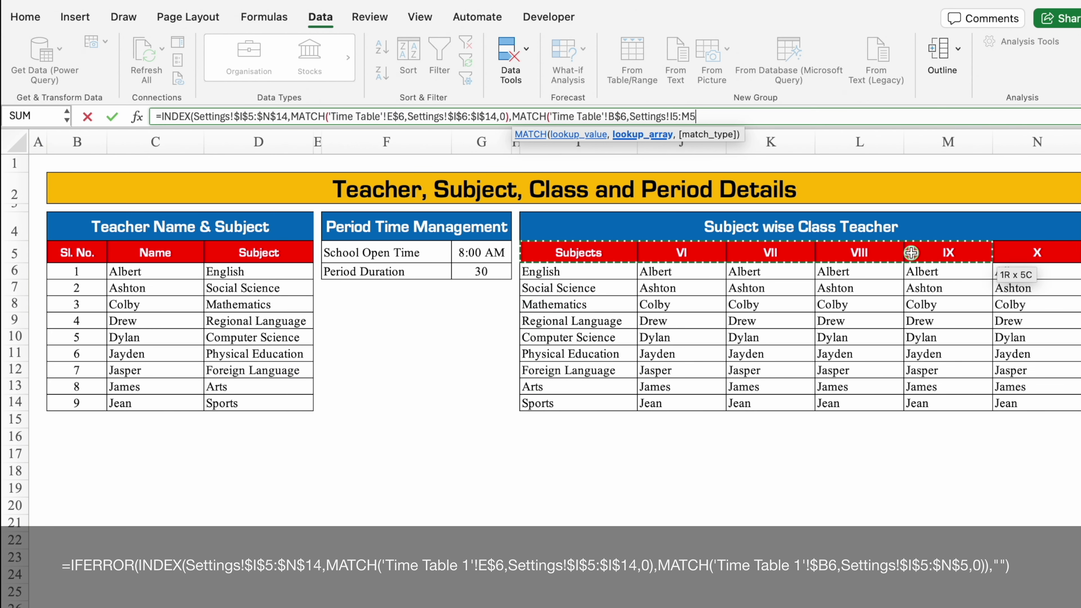
pyautogui.press('F4')
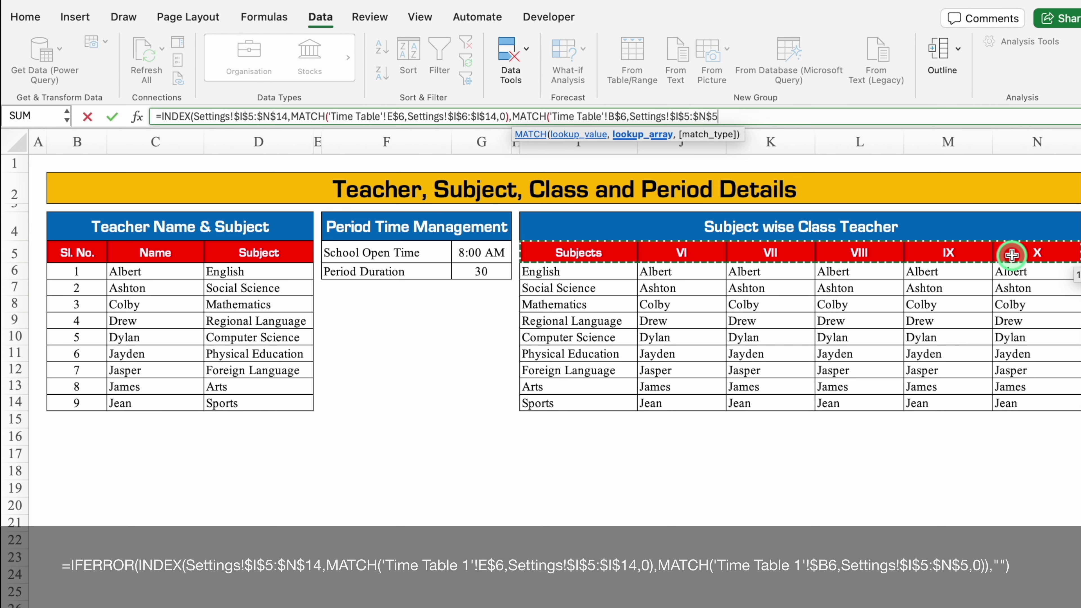
pyautogui.write(',')
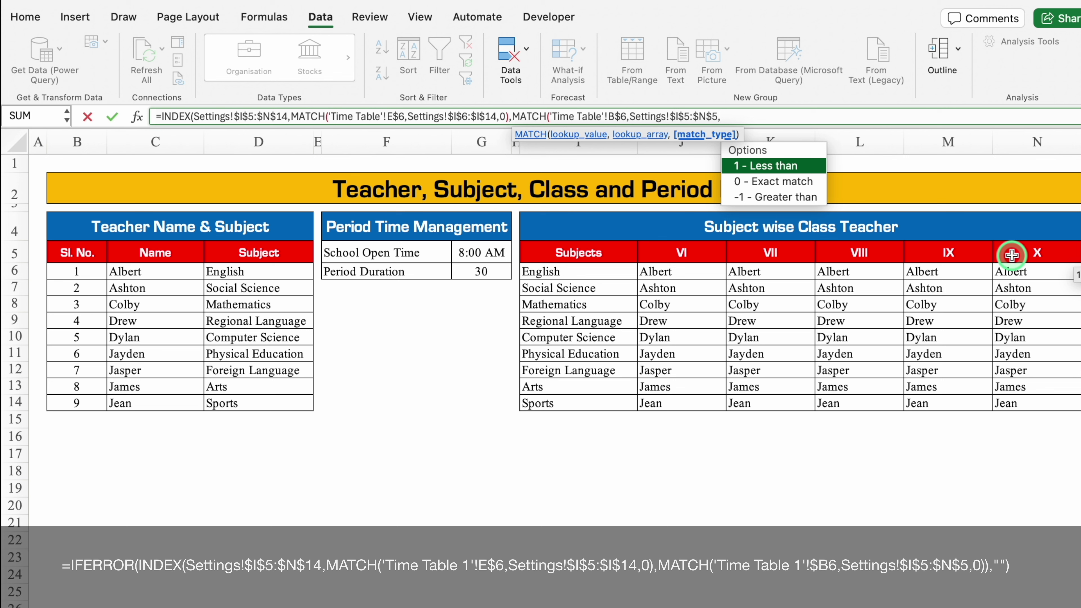
pyautogui.doubleClick(786, 182)
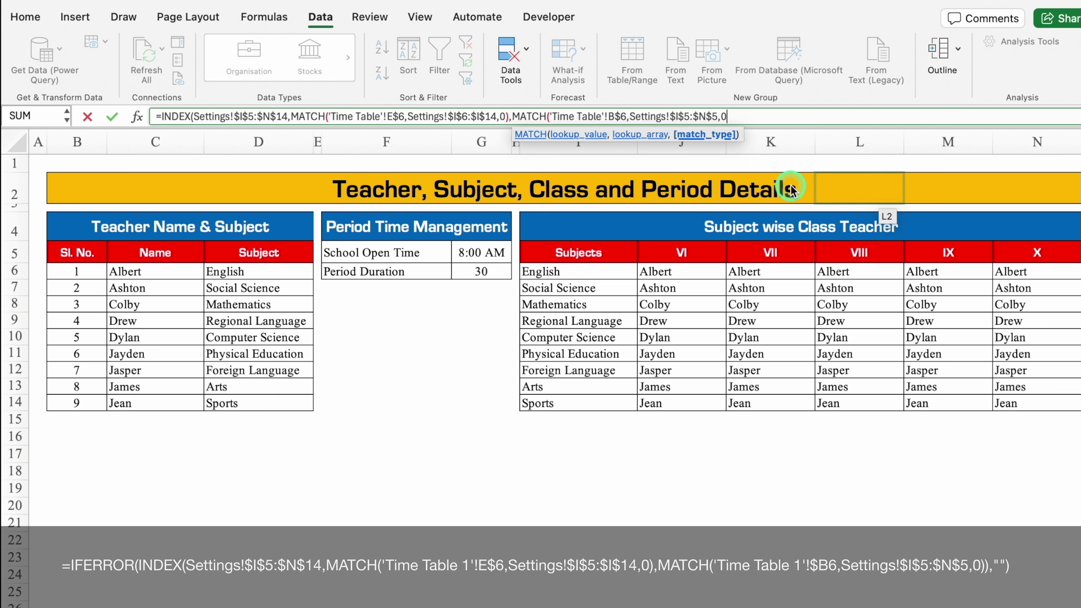
pyautogui.write(')')
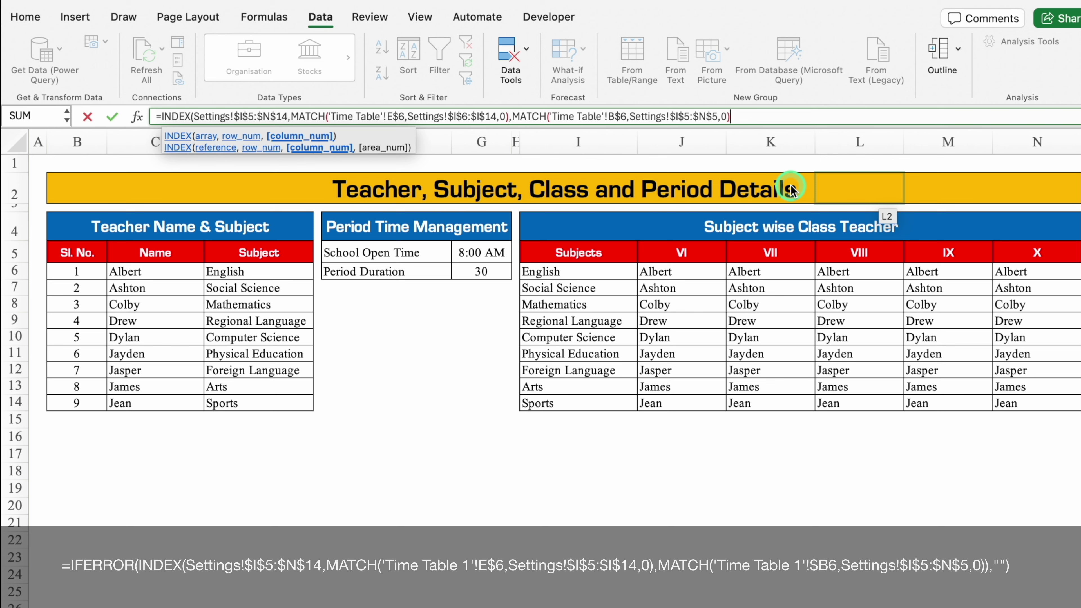
pyautogui.write(')')
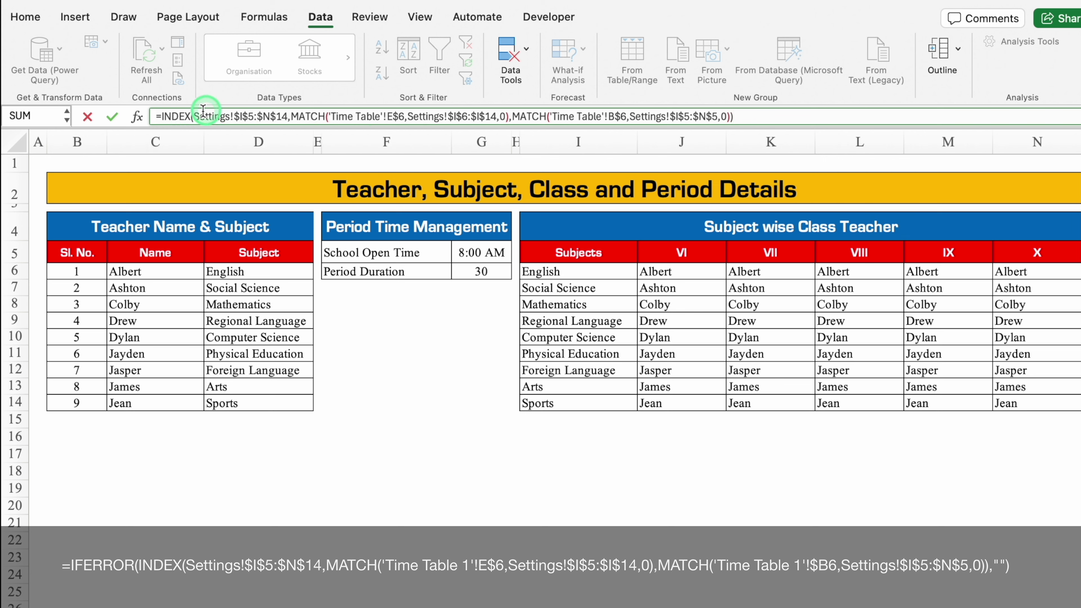
# Step: Wrap E7's teacher formula in IFERROR with an empty-text fallback and confirm it
pyautogui.click(159, 117)
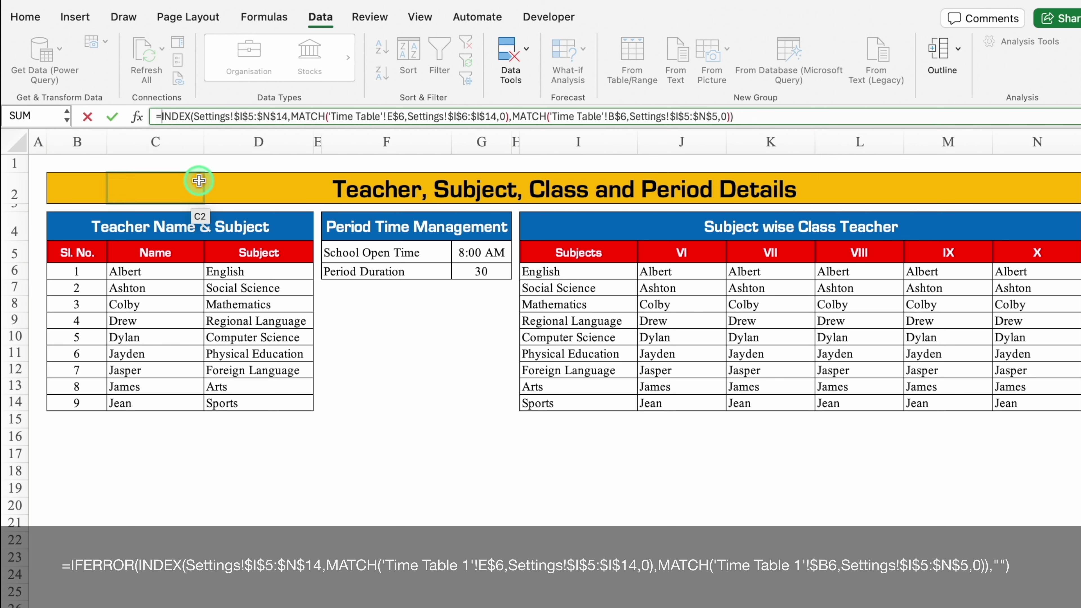
pyautogui.write('IFERROR(')
pyautogui.click(819, 114)
pyautogui.write(',')
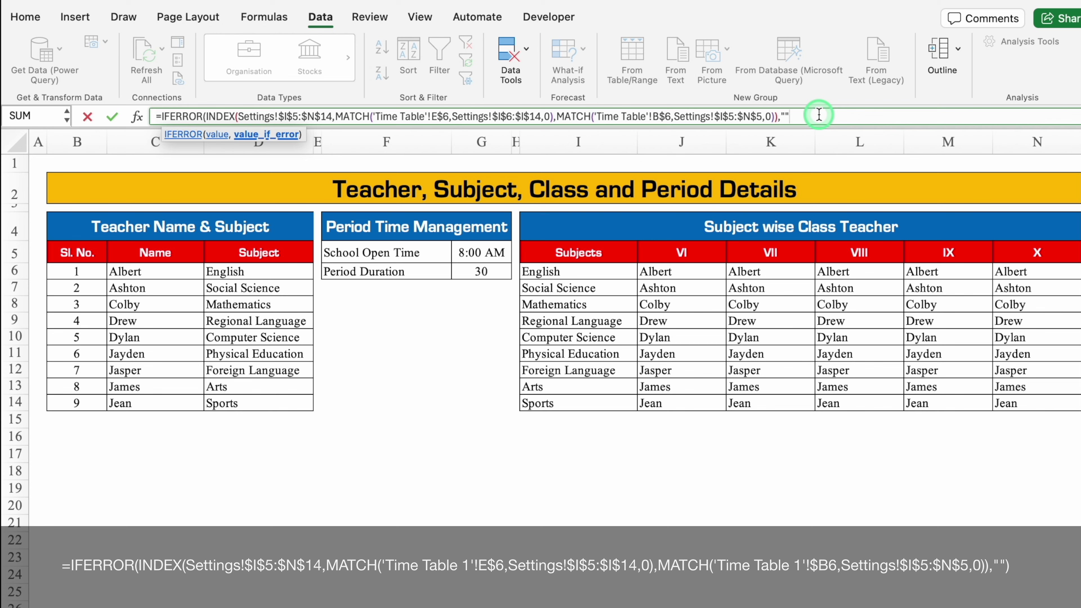
pyautogui.write(')')
pyautogui.press('Return')
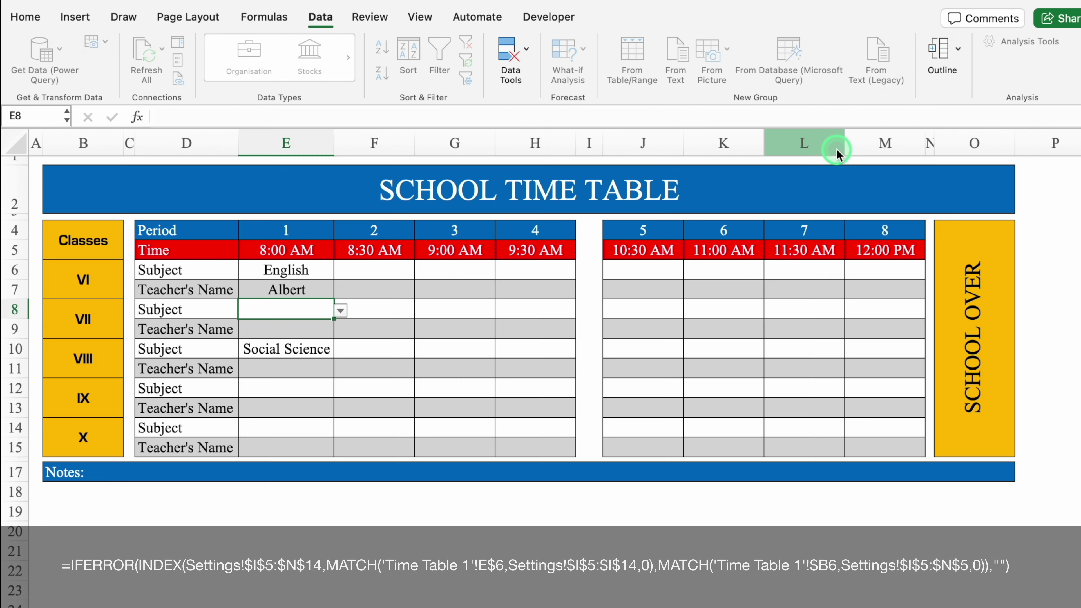
# Step: Copy the E7 teacher formula into E9, E11, E13 and E15
pyautogui.click(326, 292)
pyautogui.press('cmd+c')
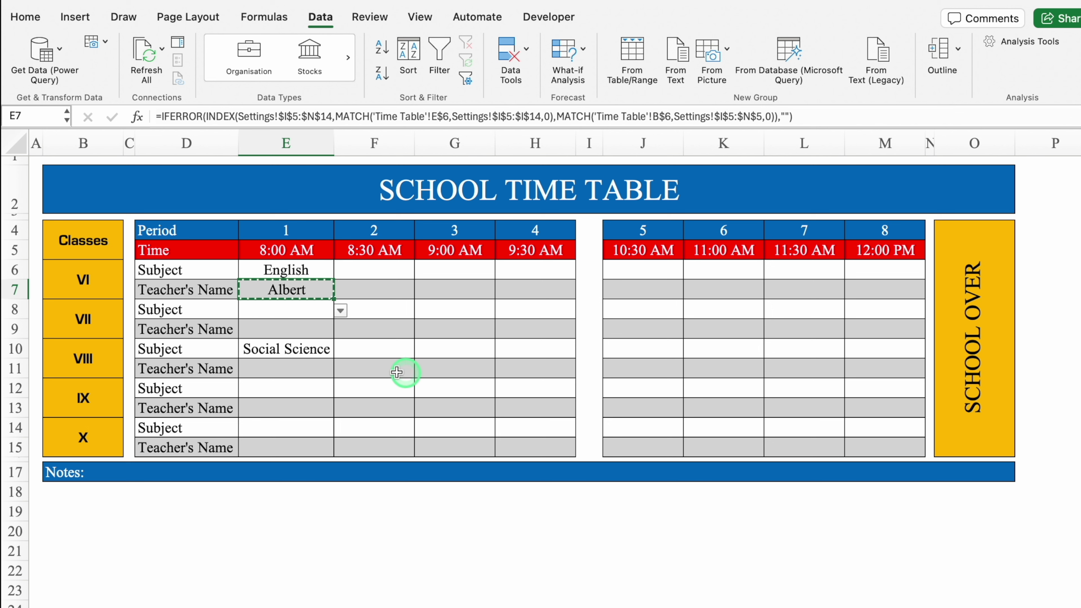
pyautogui.click(300, 329)
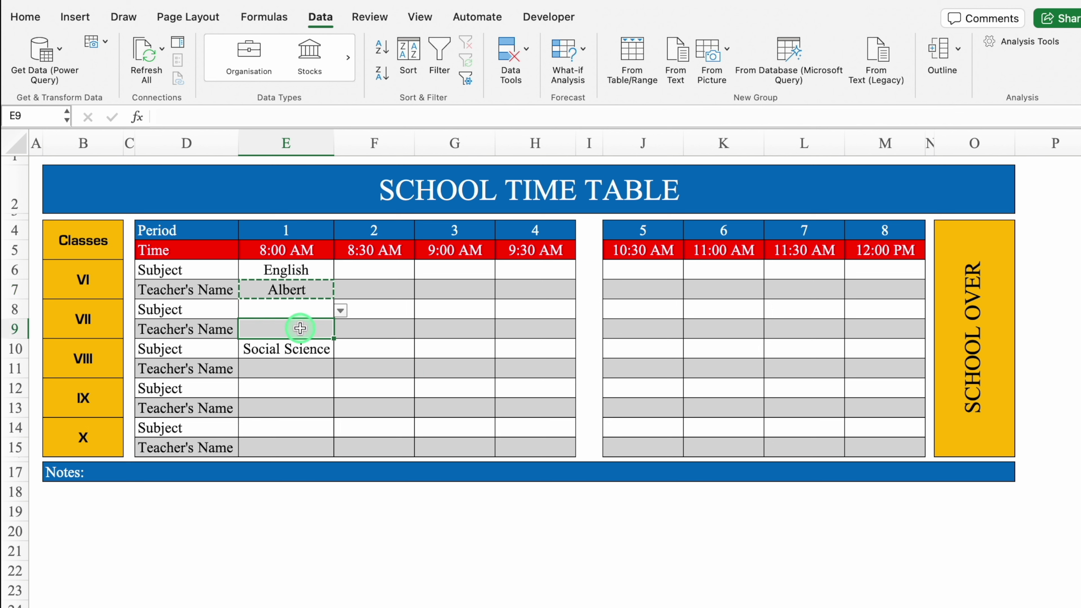
pyautogui.press('cmd+v')
pyautogui.click(295, 367)
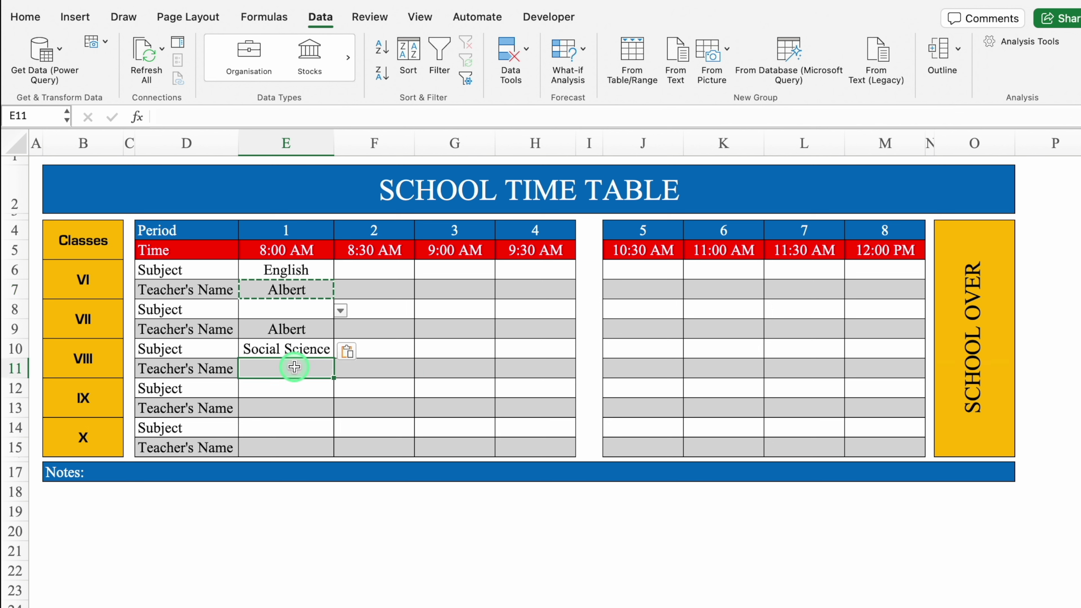
pyautogui.press('cmd+v')
pyautogui.click(301, 408)
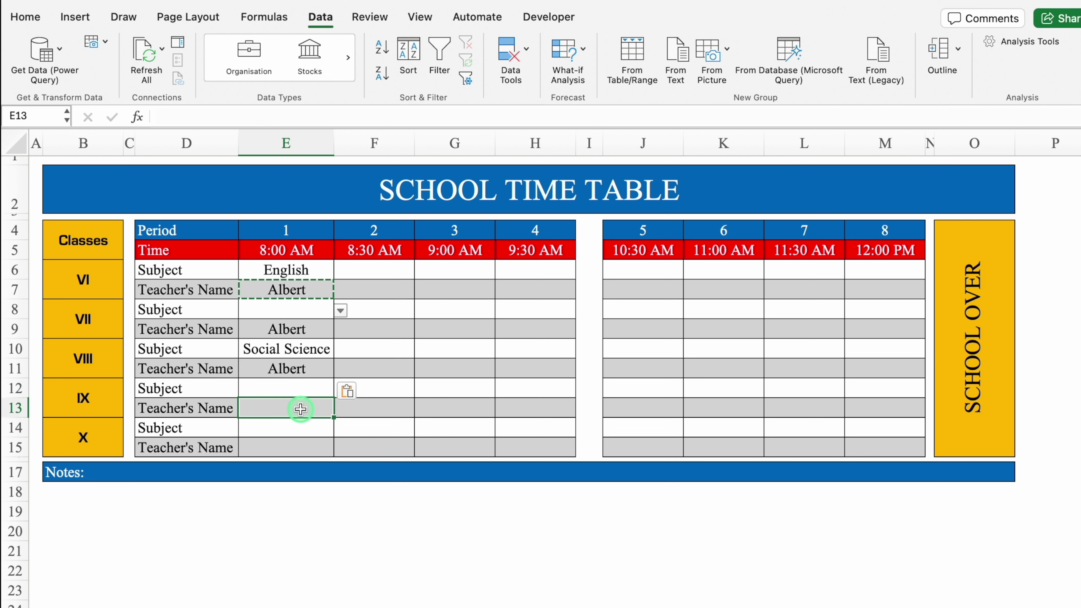
pyautogui.press('cmd+v')
pyautogui.click(294, 447)
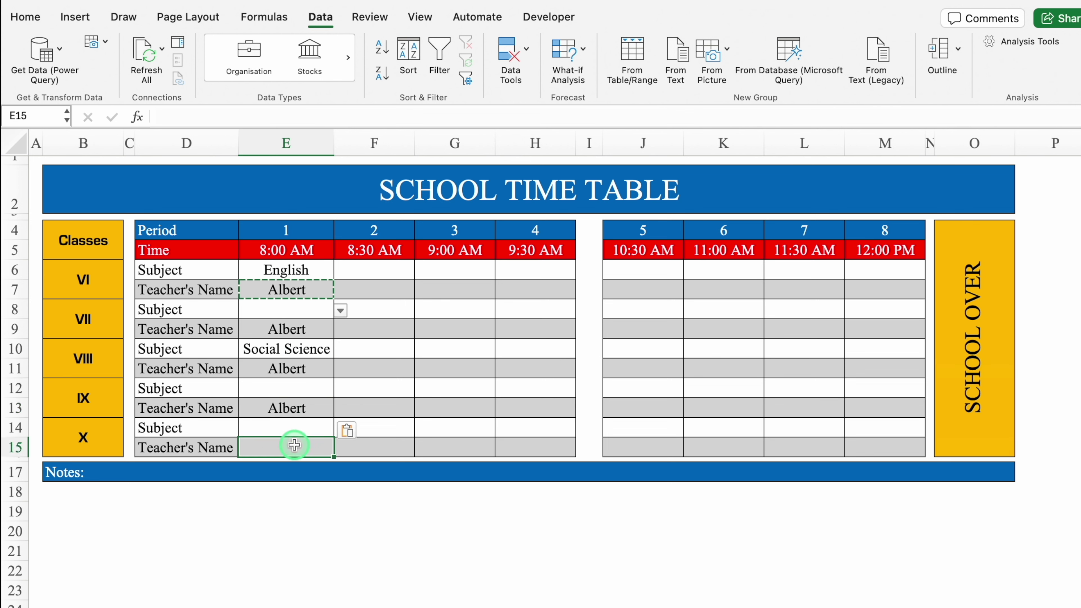
pyautogui.press('cmd+v')
pyautogui.press('Escape')
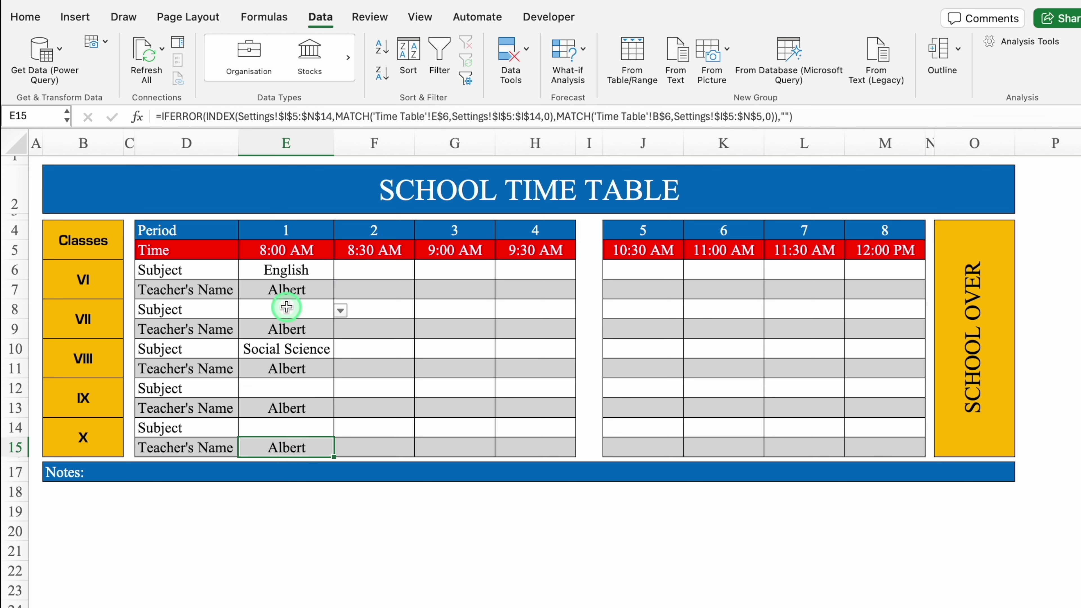
# Step: Set E8 to Mathematics, E12 to Computer Science, E14 to Foreign Language, and autofit column E
pyautogui.click(285, 307)
pyautogui.click(340, 310)
pyautogui.click(313, 343)
pyautogui.click(313, 367)
pyautogui.click(325, 388)
pyautogui.click(340, 390)
pyautogui.click(288, 423)
pyautogui.click(286, 427)
pyautogui.click(340, 429)
pyautogui.click(287, 478)
pyautogui.doubleClick(331, 138)
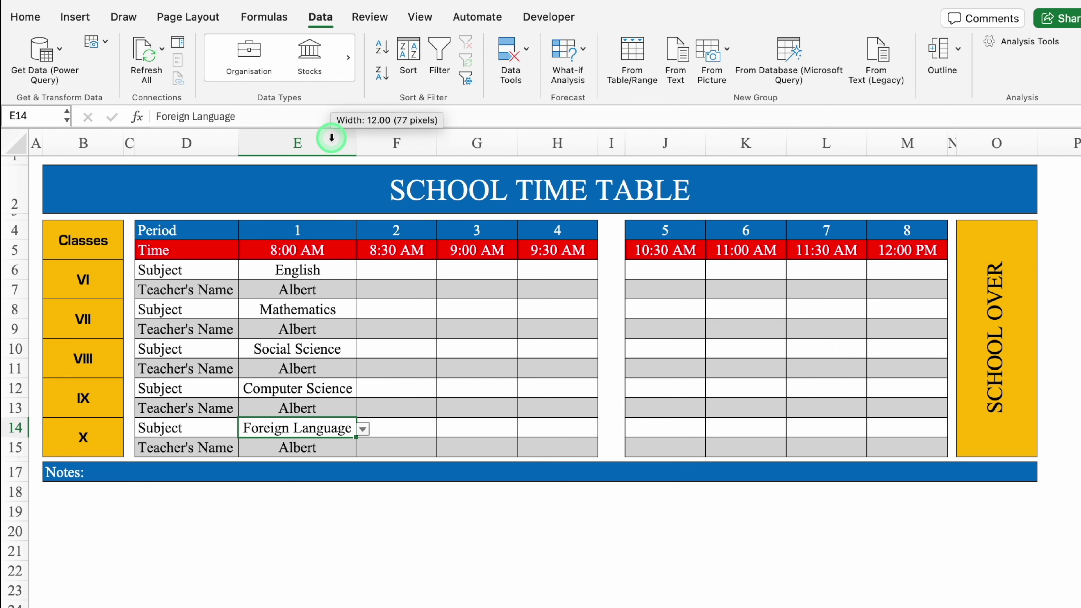
pyautogui.click(339, 504)
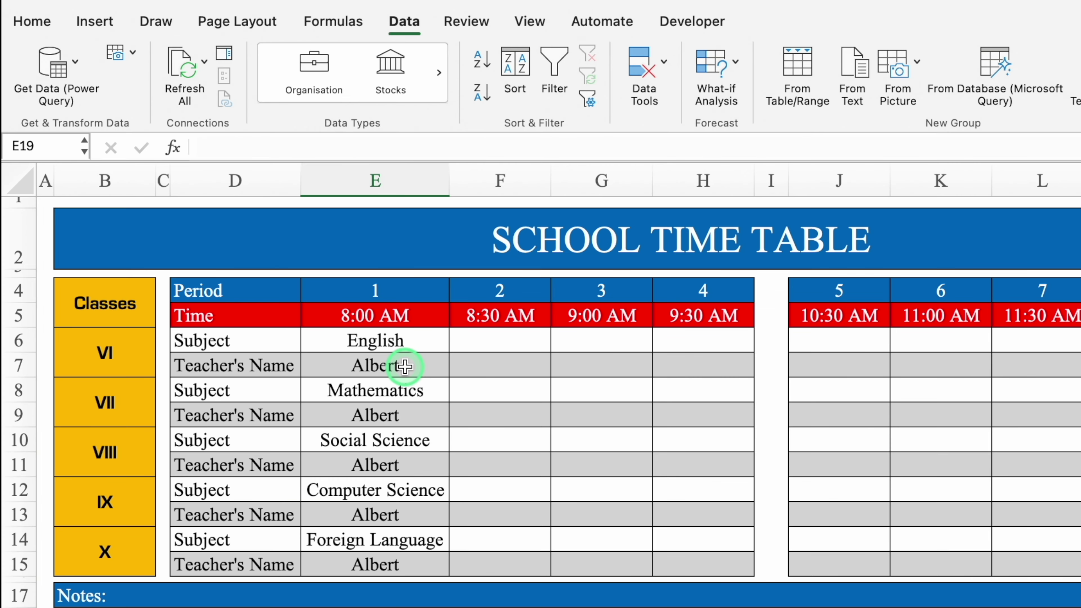
# Step: Compare E7's formula with E6, then repoint E9's subject reference to row 8
pyautogui.click(405, 366)
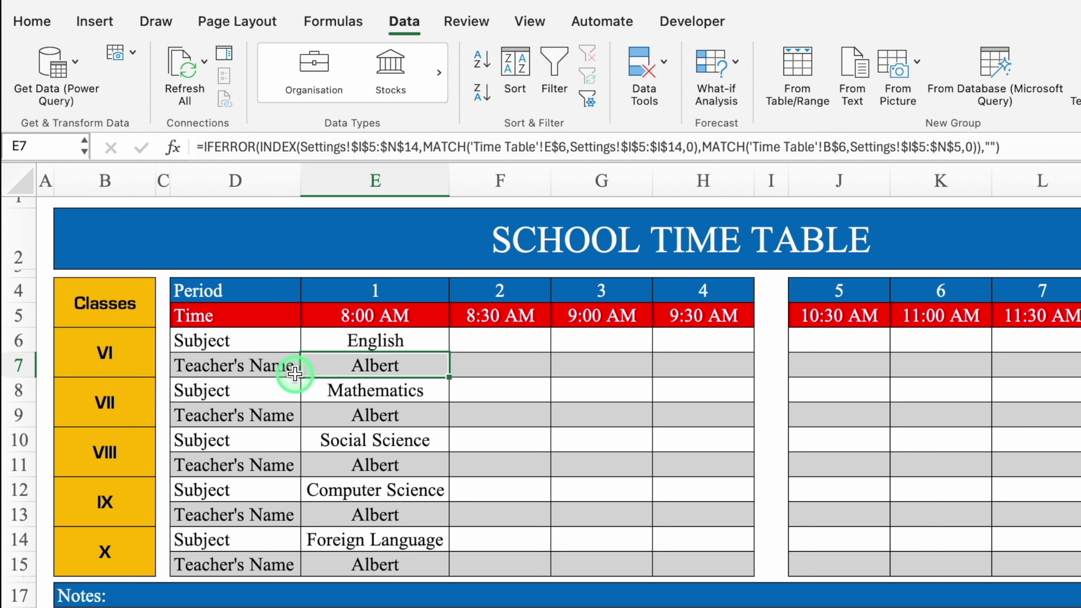
pyautogui.click(399, 342)
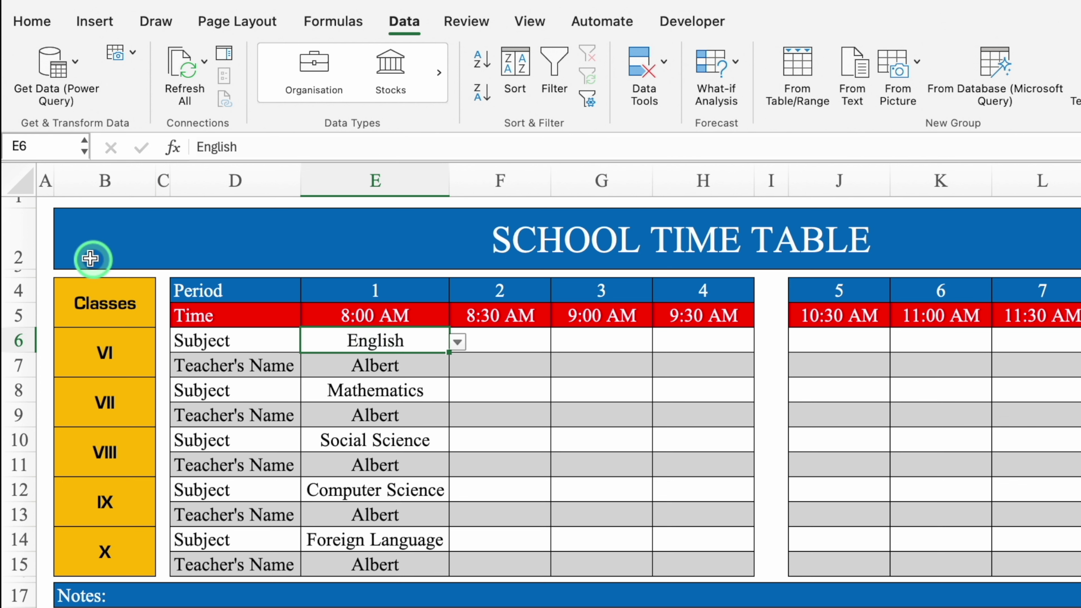
pyautogui.click(418, 416)
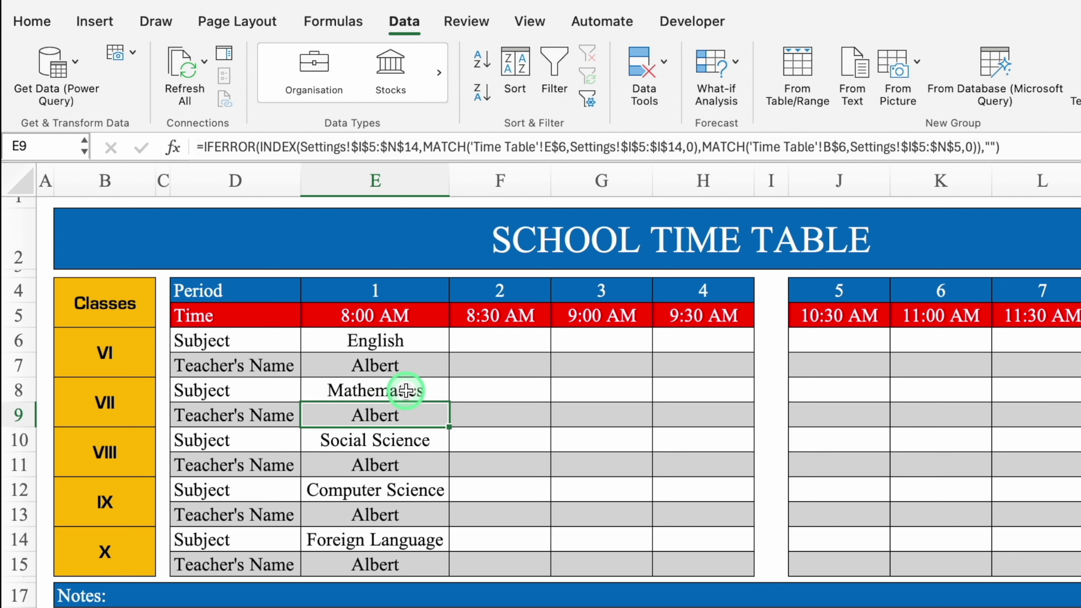
pyautogui.click(567, 147)
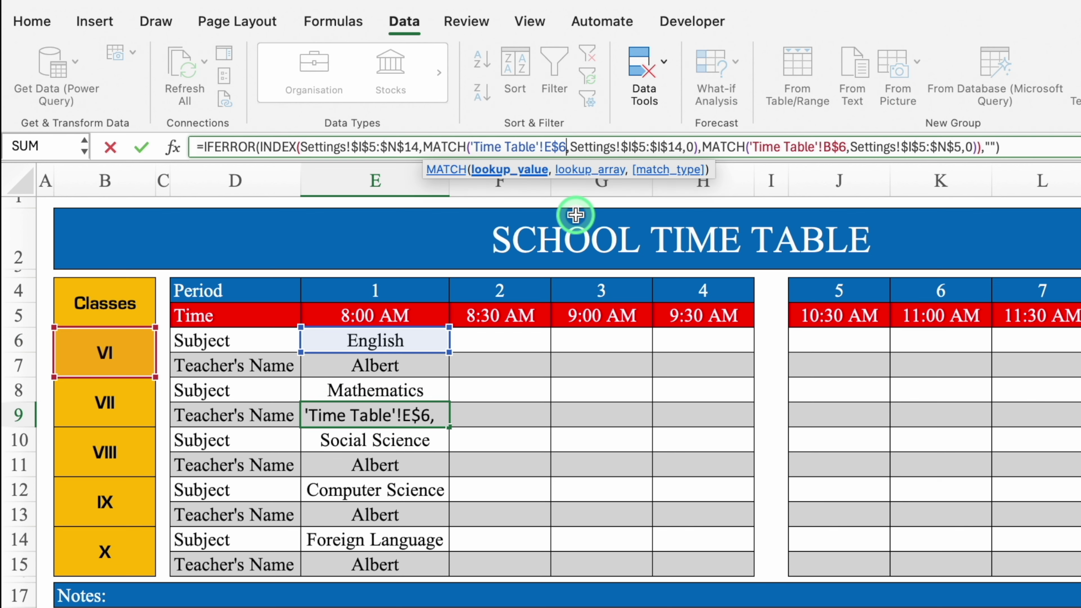
pyautogui.press('BackSpace')
pyautogui.write('8')
pyautogui.press('Return')
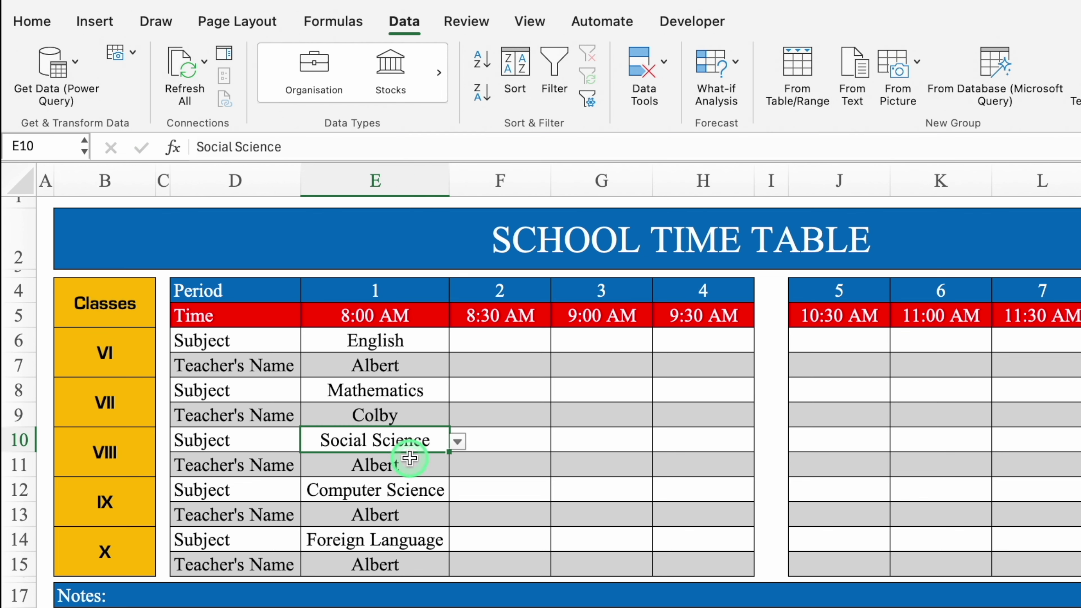
# Step: Correct the subject reference in class VIII's teacher formula in E11
pyautogui.click(410, 463)
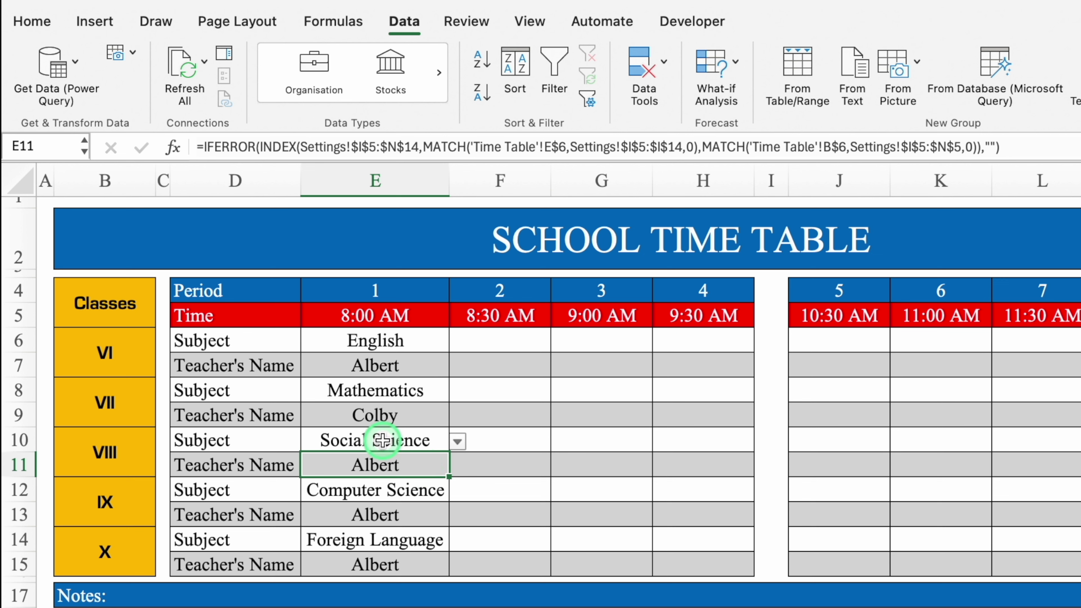
pyautogui.click(560, 147)
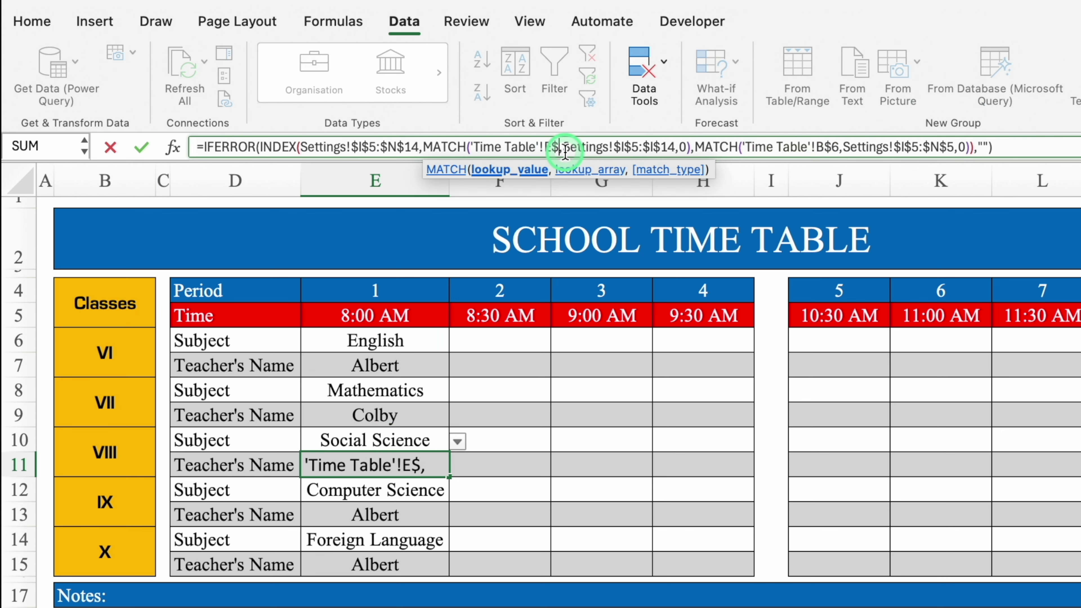
pyautogui.write('14,0')
pyautogui.press('Return')
pyautogui.press('Down')
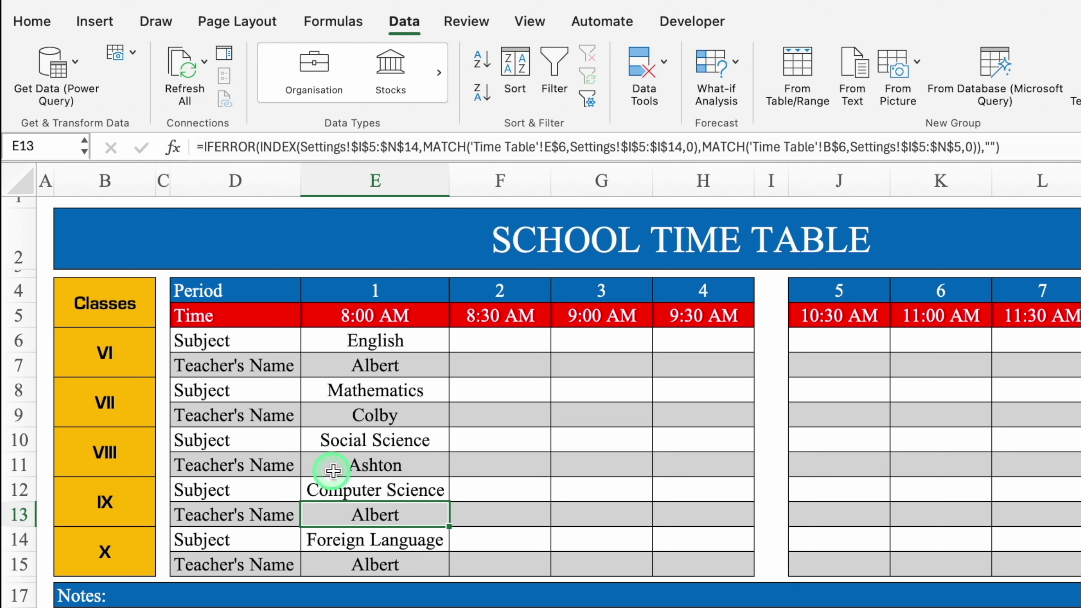
# Step: Repoint the E13 and E15 teacher formulas to subject rows 12 and 14
pyautogui.click(564, 147)
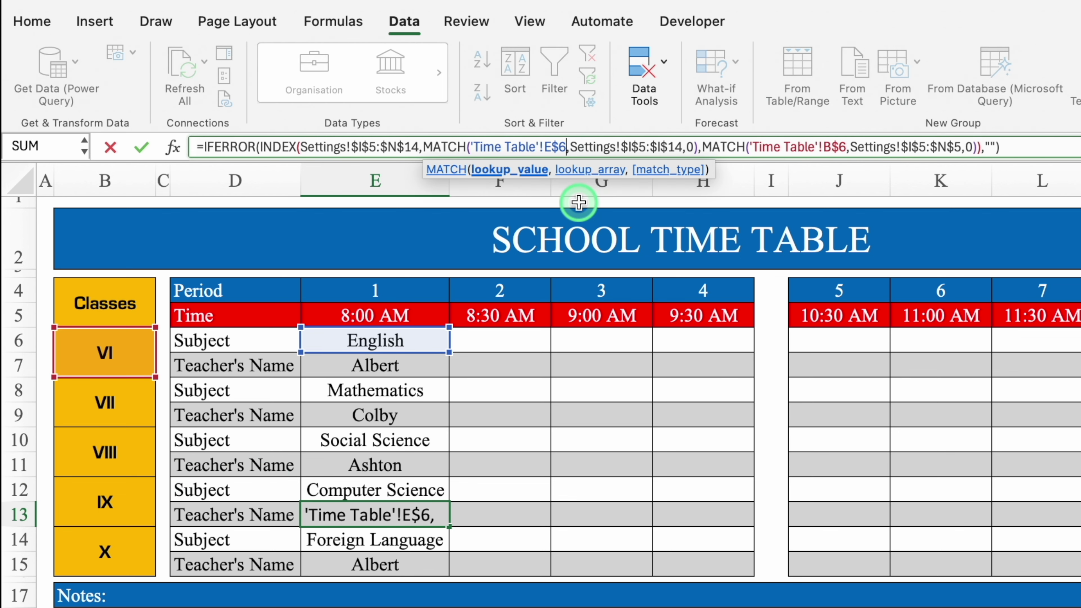
pyautogui.press('BackSpace')
pyautogui.write('12')
pyautogui.press('Return')
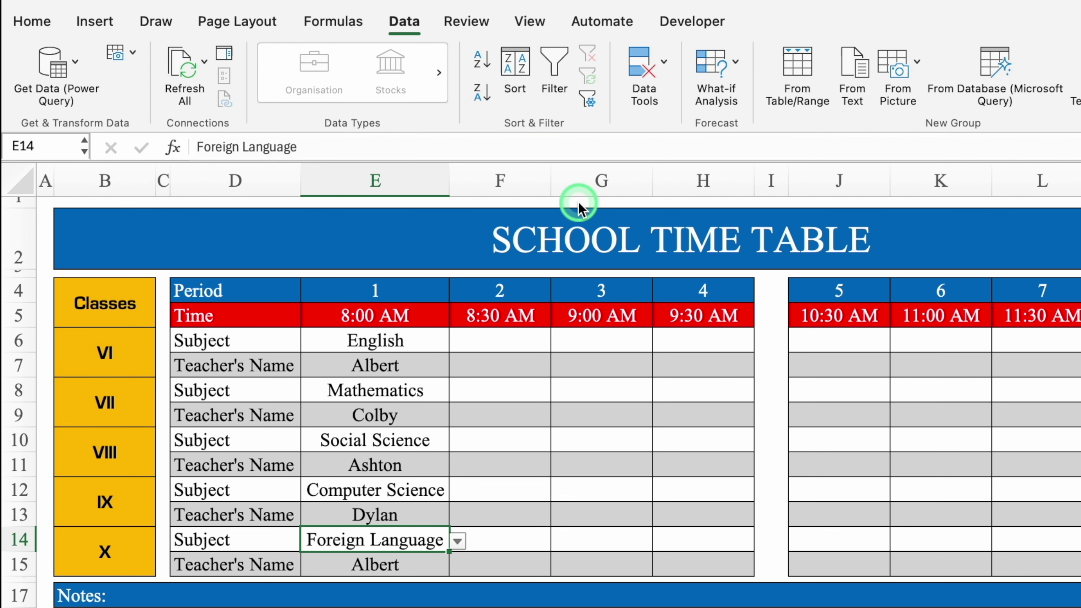
pyautogui.press('Down')
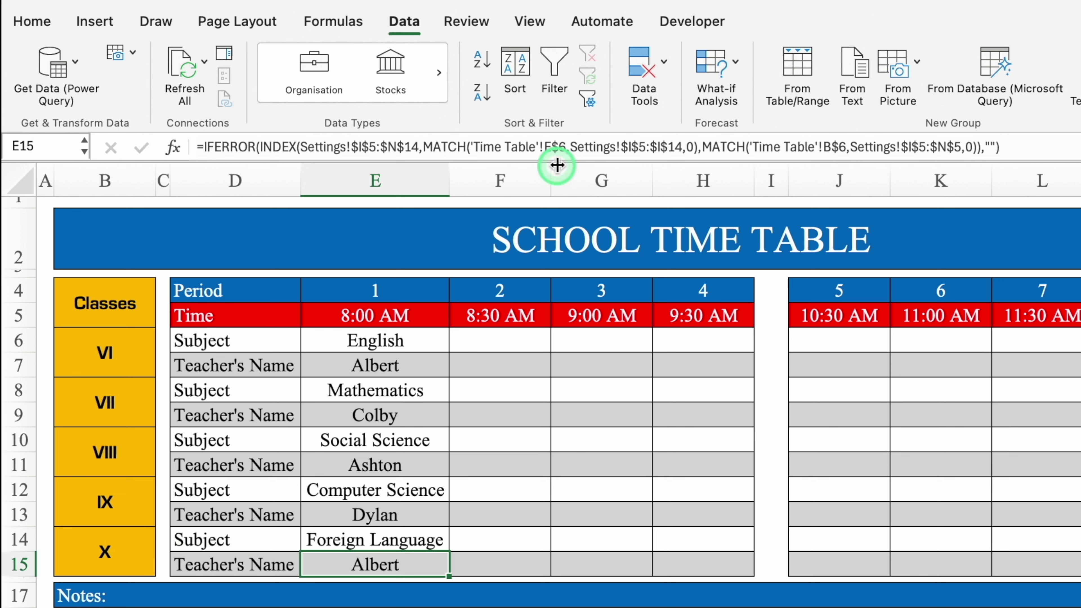
pyautogui.click(565, 147)
pyautogui.press('BackSpace')
pyautogui.write('1')
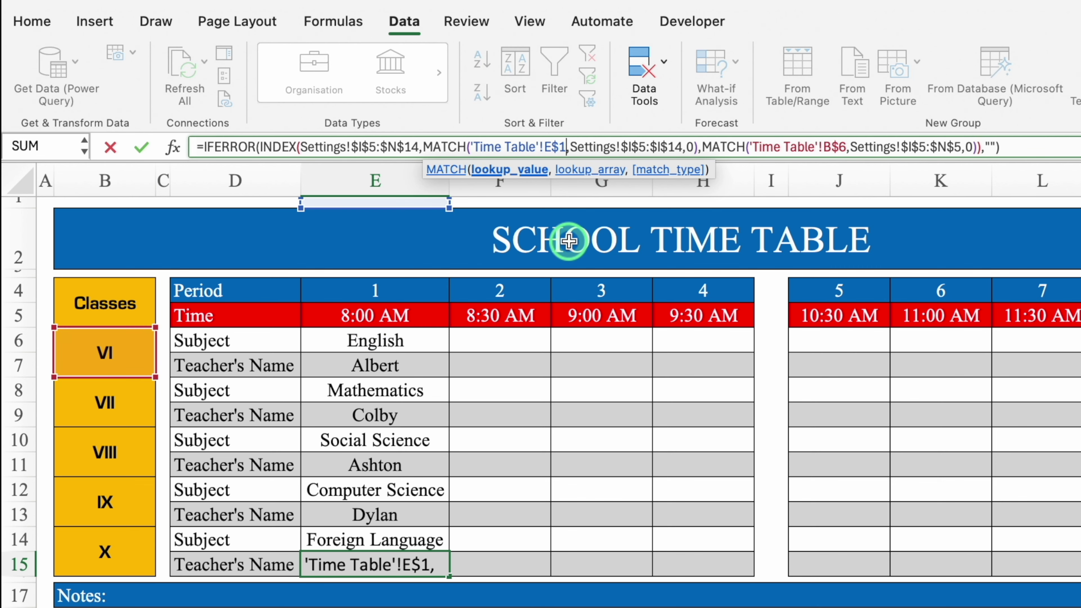
pyautogui.write('4')
pyautogui.press('Return')
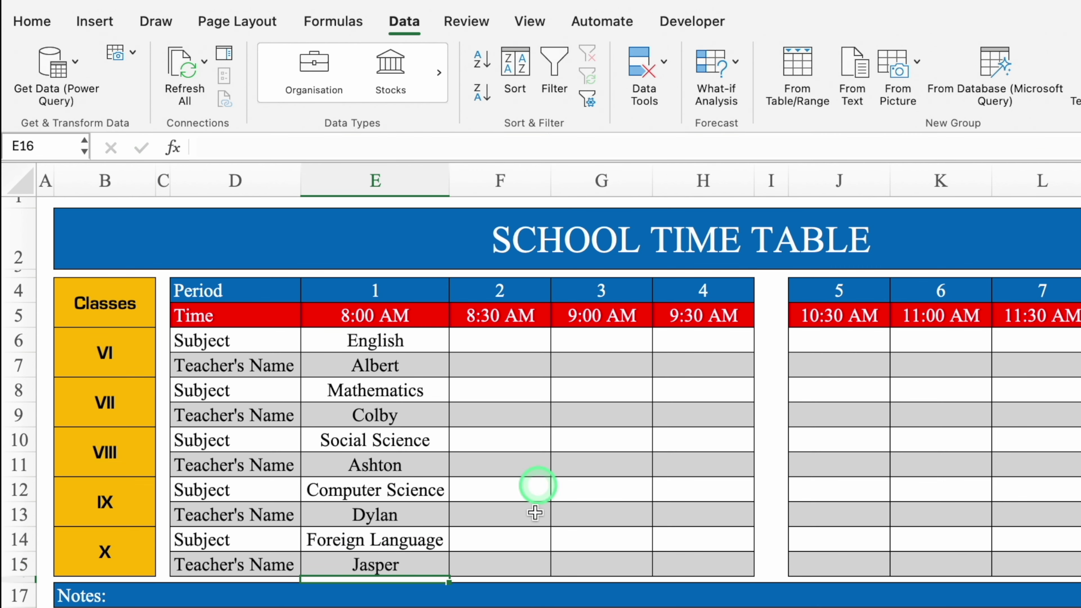
# Step: Fill the Teacher's Name formulas in rows 7, 9, 11, 13 and 15 across to column M
pyautogui.click(400, 336)
pyautogui.click(419, 367)
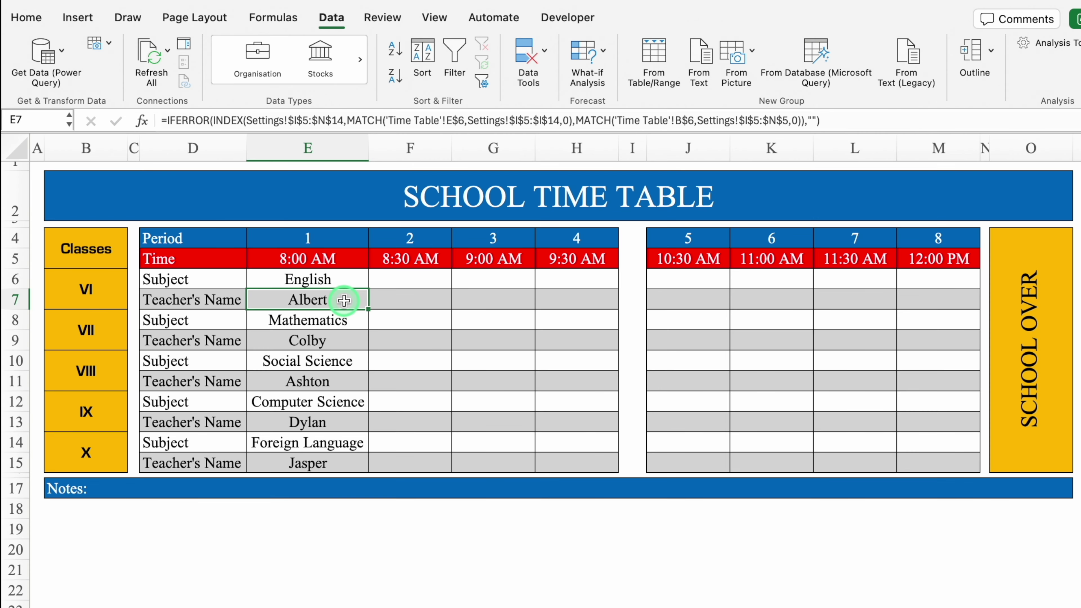
pyautogui.moveTo(368, 308); pyautogui.dragTo(957, 305)
pyautogui.click(313, 340)
pyautogui.moveTo(368, 349); pyautogui.dragTo(957, 341)
pyautogui.click(341, 380)
pyautogui.moveTo(368, 390); pyautogui.dragTo(946, 383)
pyautogui.click(339, 417)
pyautogui.moveTo(368, 431); pyautogui.dragTo(958, 430)
pyautogui.click(341, 462)
pyautogui.moveTo(369, 472); pyautogui.dragTo(936, 466)
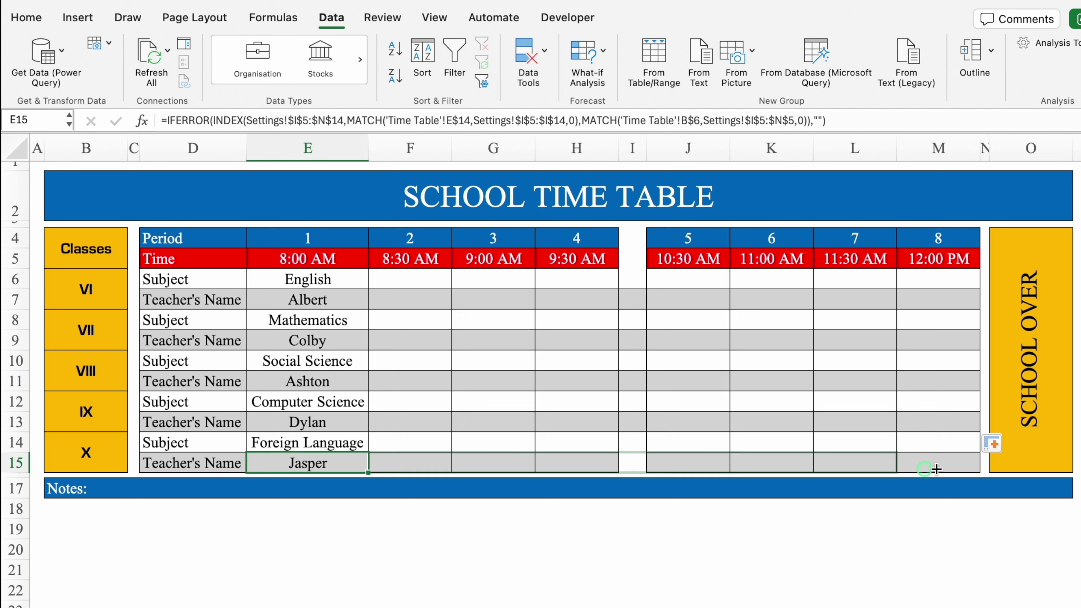
pyautogui.click(771, 360)
# Step: Choose English from G6's drop-down for class VI at 9:00 AM
pyautogui.moveTo(627, 247); pyautogui.dragTo(635, 459)
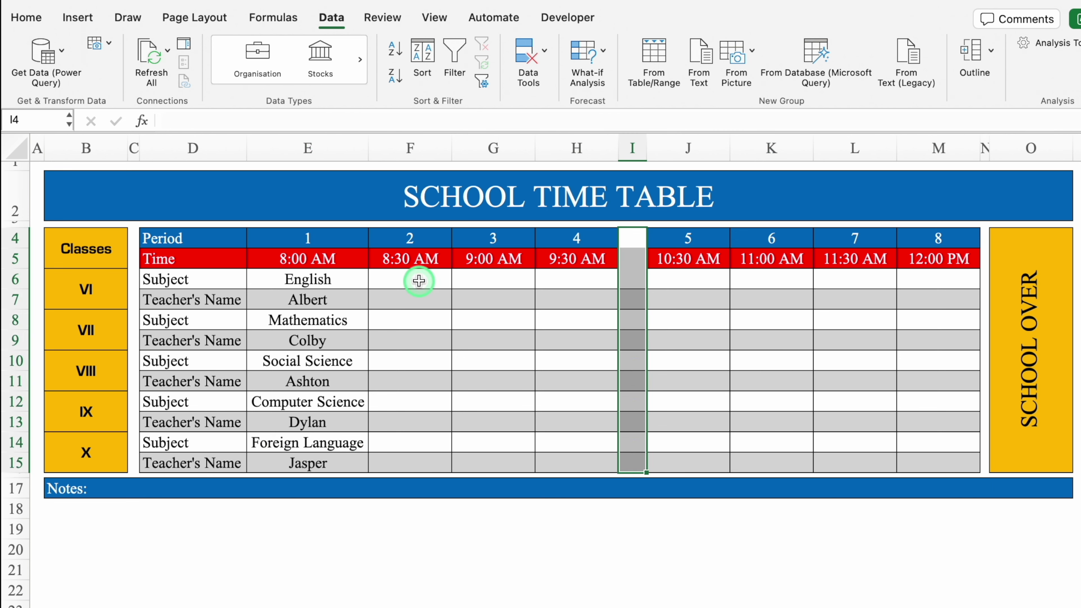
pyautogui.click(494, 279)
pyautogui.click(542, 280)
pyautogui.click(502, 300)
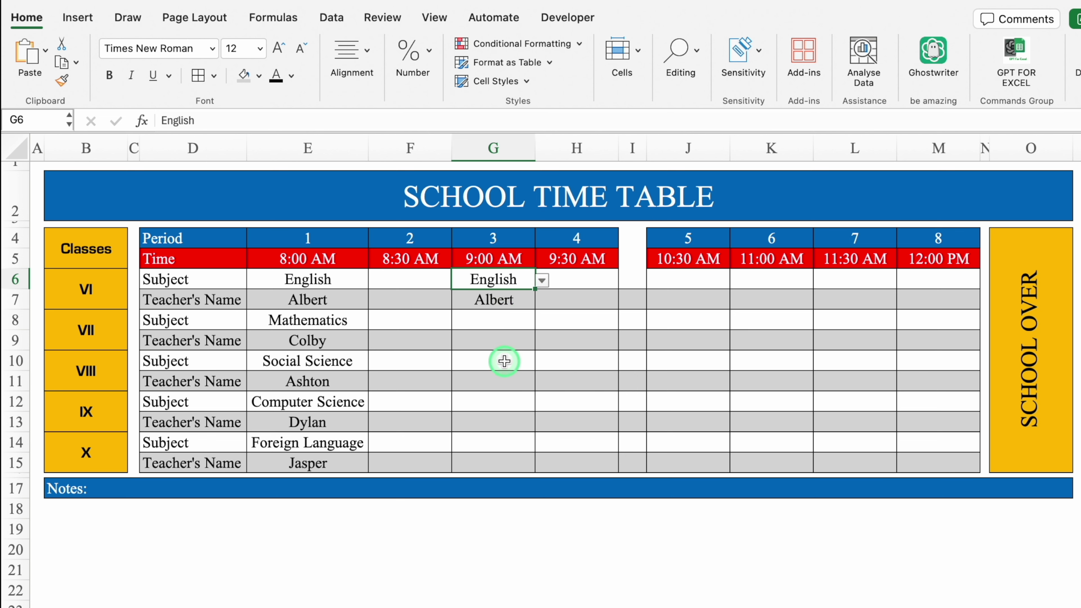
# Step: Choose Regional Language in K8 for class VII and autofit column K
pyautogui.click(772, 320)
pyautogui.click(821, 320)
pyautogui.click(770, 386)
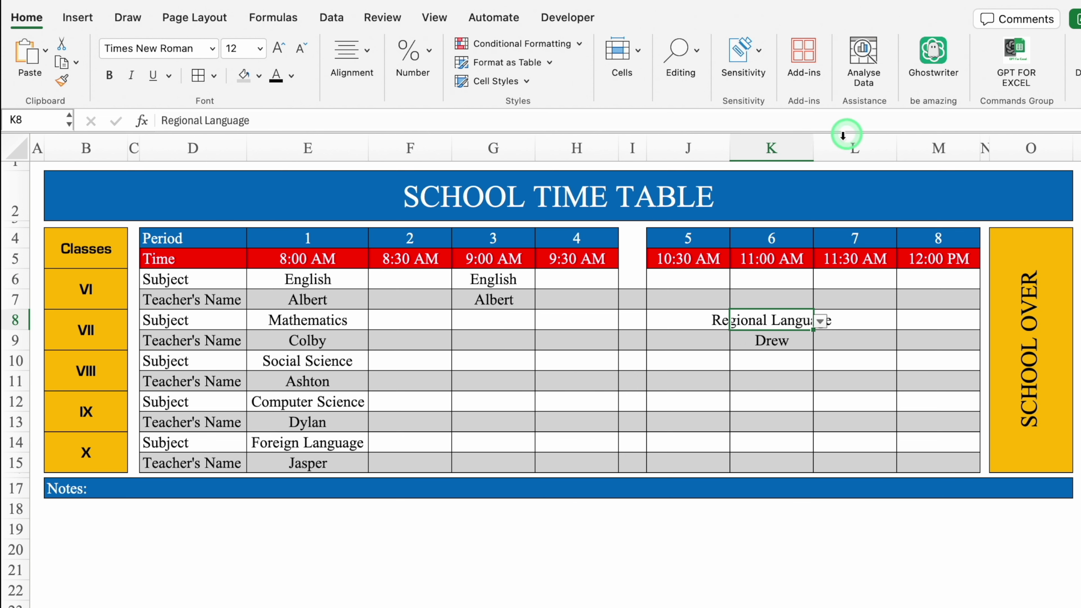
pyautogui.doubleClick(814, 149)
pyautogui.moveTo(632, 237); pyautogui.dragTo(634, 467)
# Step: Merge I4:I15 into one red-filled cell reading LUNCH BREAK
pyautogui.click(352, 57)
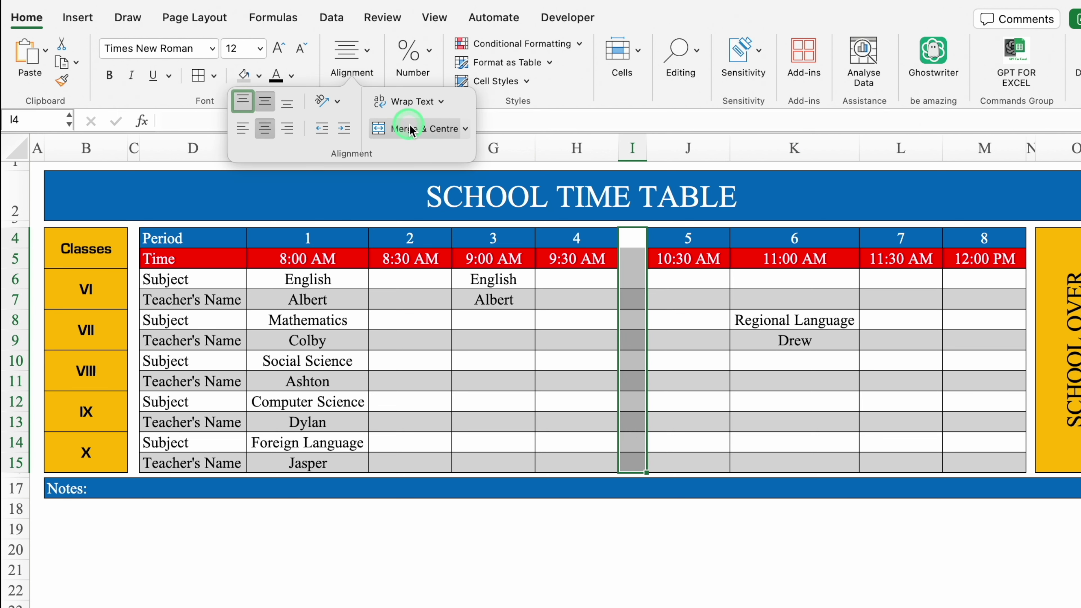
pyautogui.click(414, 130)
pyautogui.click(258, 76)
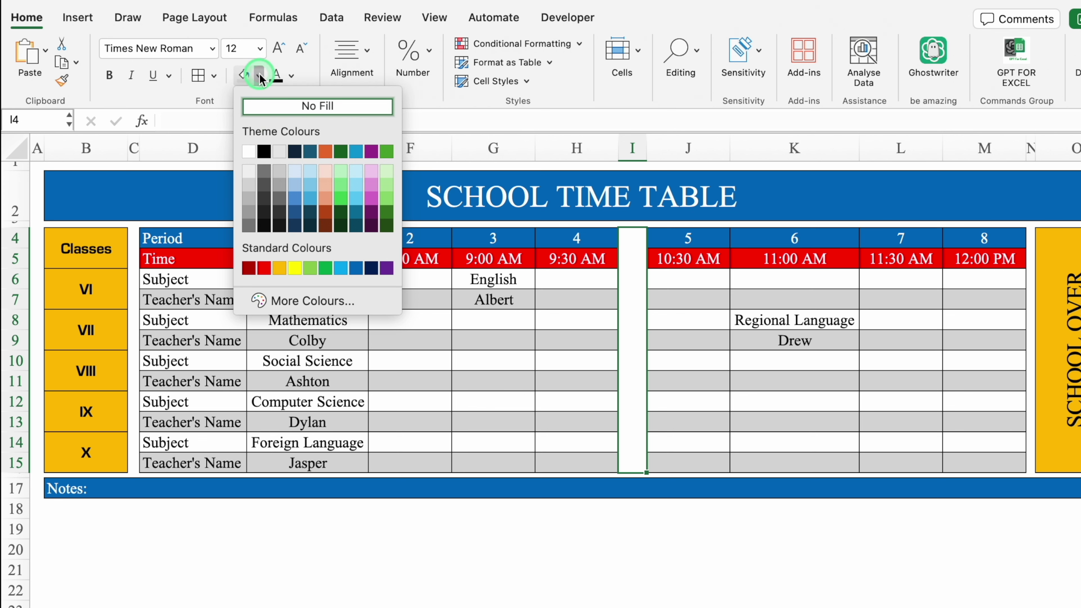
pyautogui.click(256, 266)
pyautogui.write('LUNC')
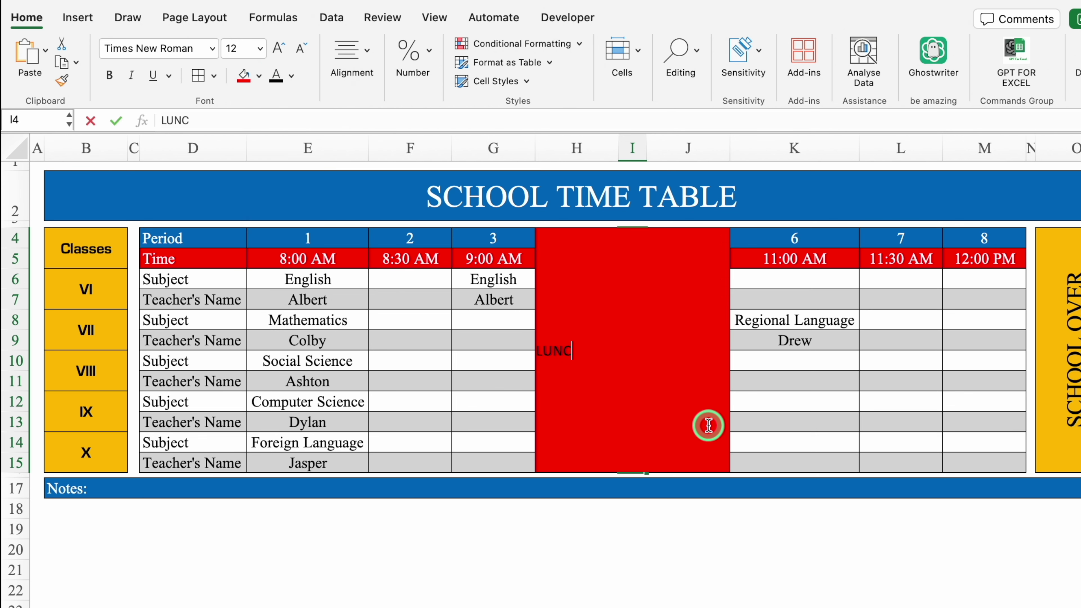
pyautogui.write('H BREA')
pyautogui.click(708, 425)
# Step: Rotate the LUNCH BREAK text upward, colour it white, and enlarge it to 18 pt
pyautogui.click(633, 329)
pyautogui.click(364, 45)
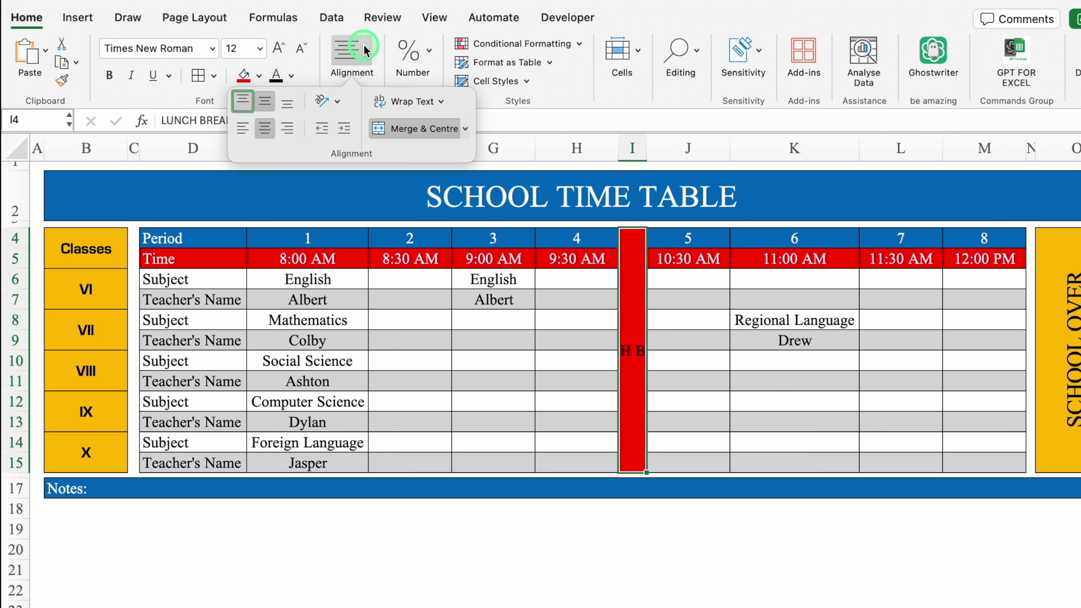
pyautogui.click(337, 102)
pyautogui.click(379, 187)
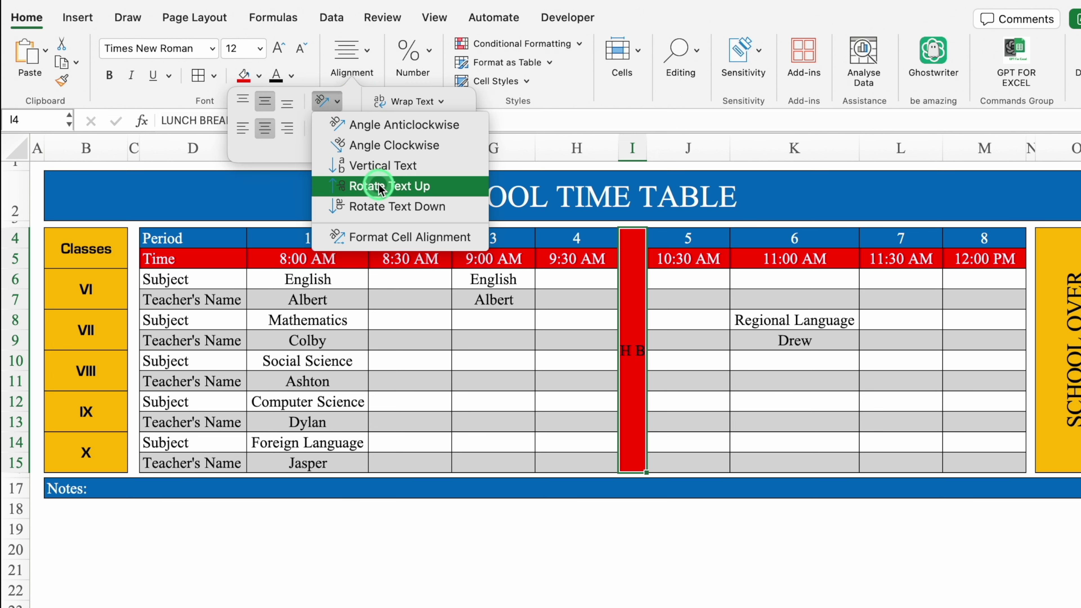
pyautogui.click(292, 75)
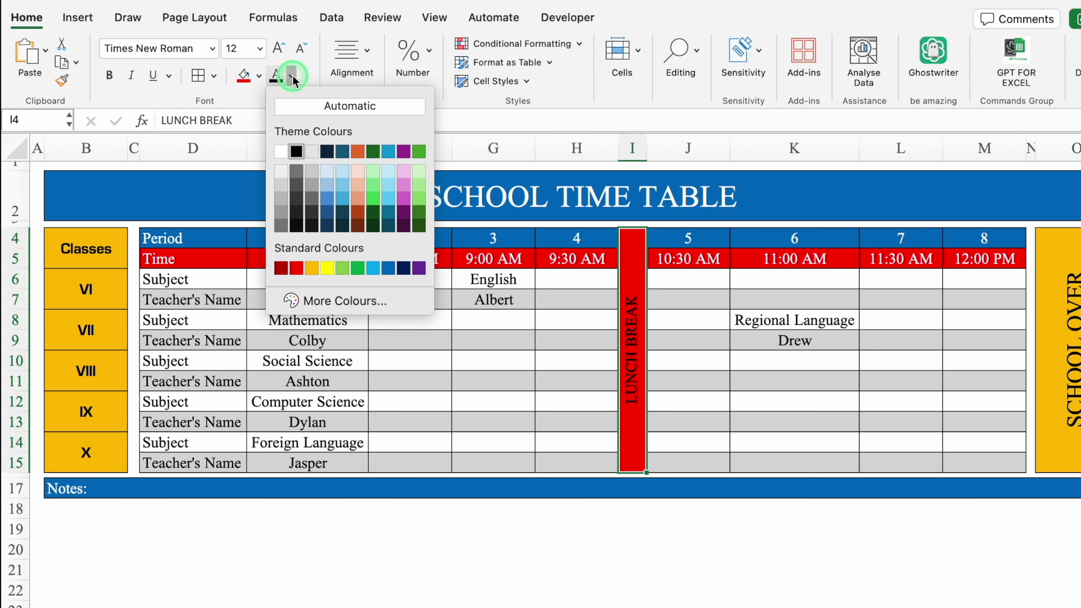
pyautogui.click(282, 150)
pyautogui.click(278, 48)
pyautogui.click(278, 47)
pyautogui.click(279, 48)
pyautogui.click(426, 532)
pyautogui.click(639, 377)
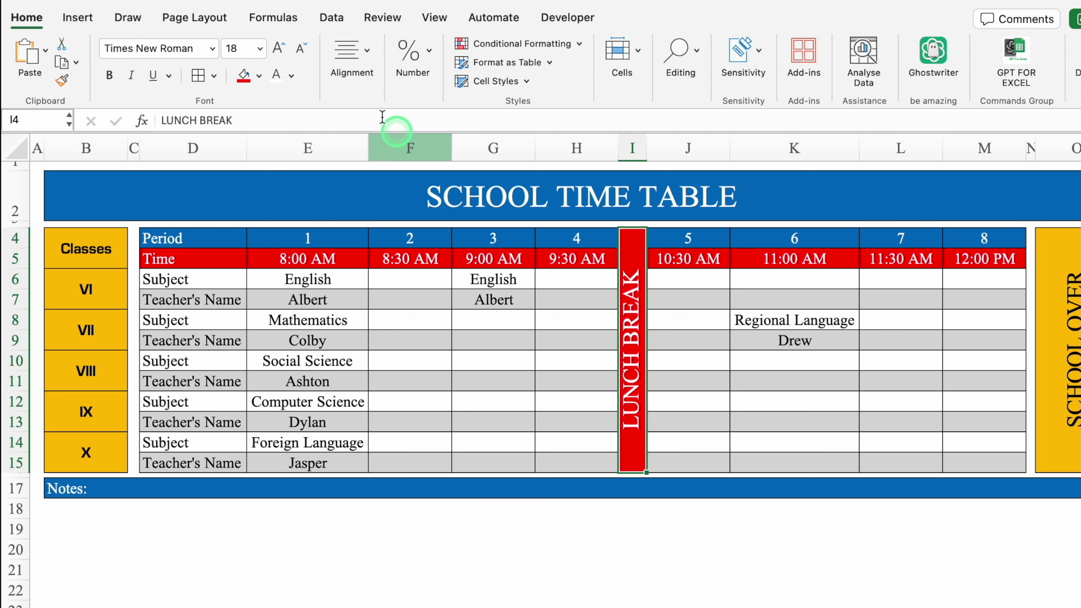
# Step: Paste the LUNCH BREAK cell into G4 of Teachers & Period Details, ending at row 14
pyautogui.hotkey('ctrl', 'c')
pyautogui.hotkey('ctrl', 'pagedown')
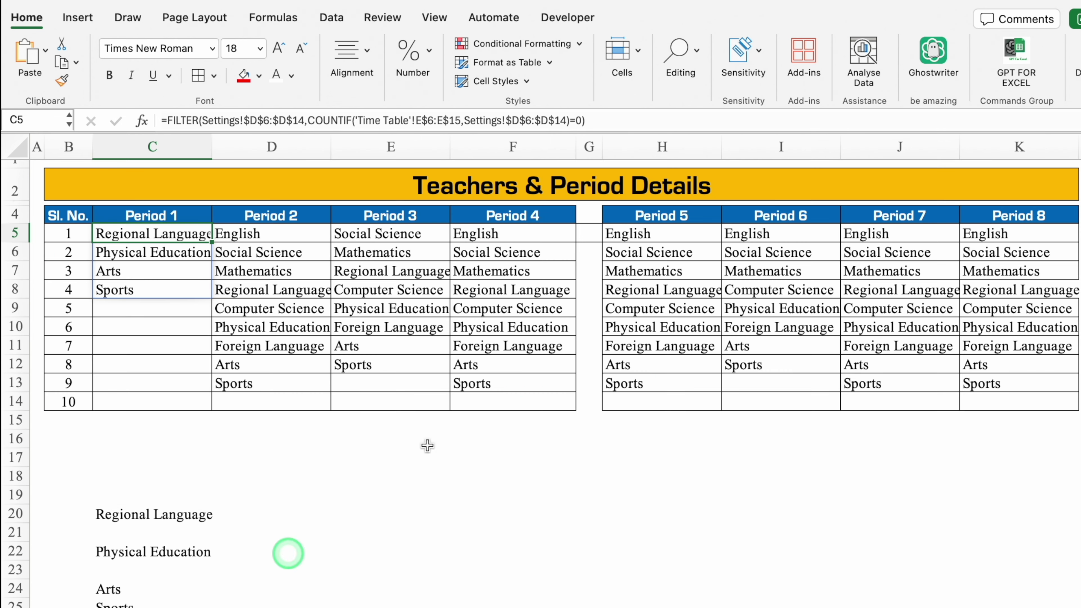
pyautogui.click(591, 215)
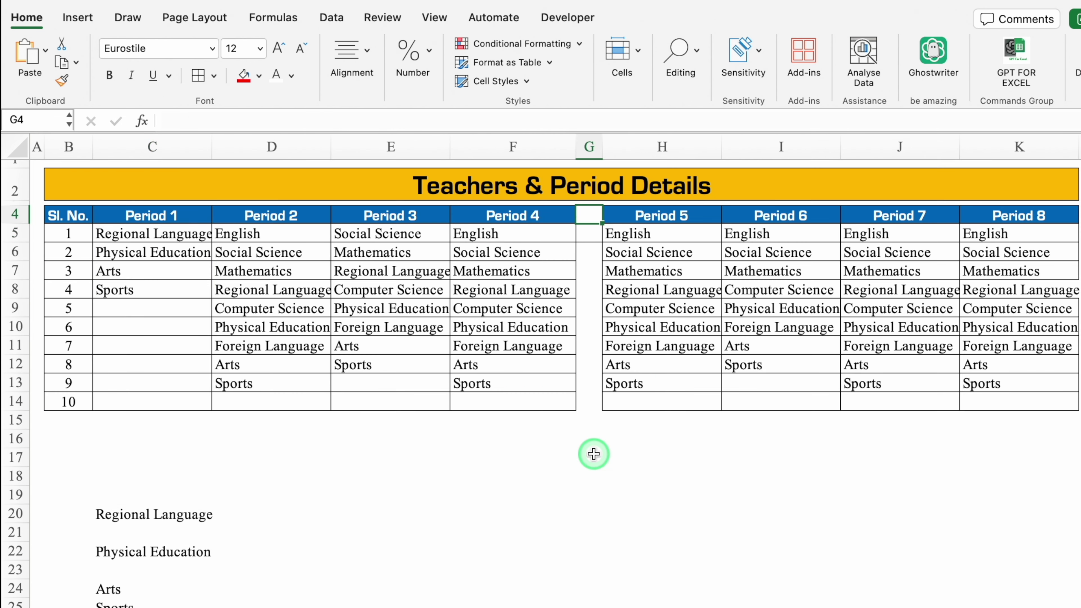
pyautogui.hotkey('ctrl', 'v')
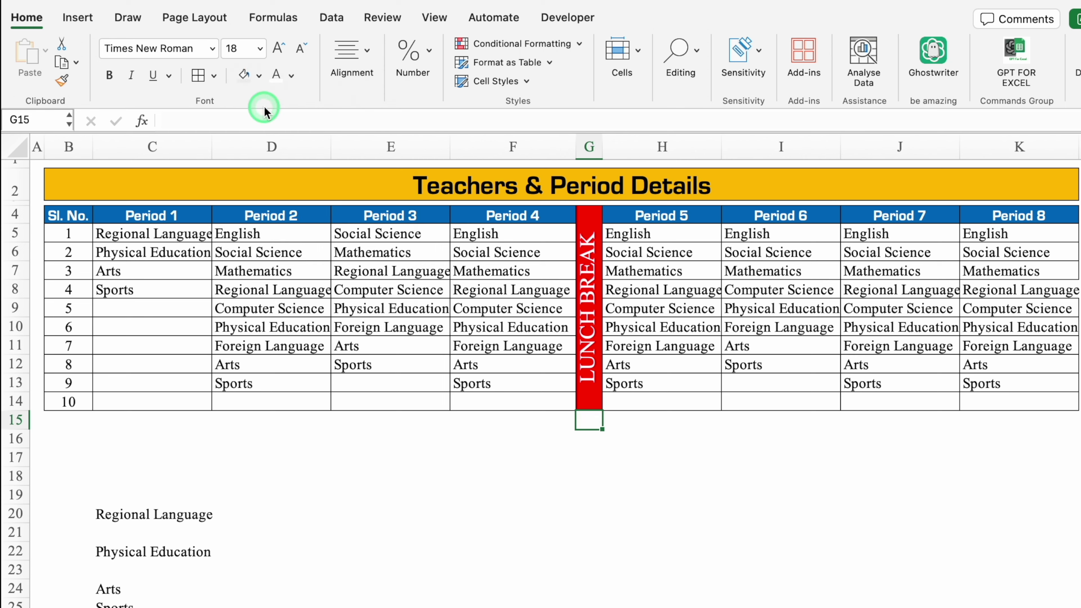
pyautogui.click(201, 75)
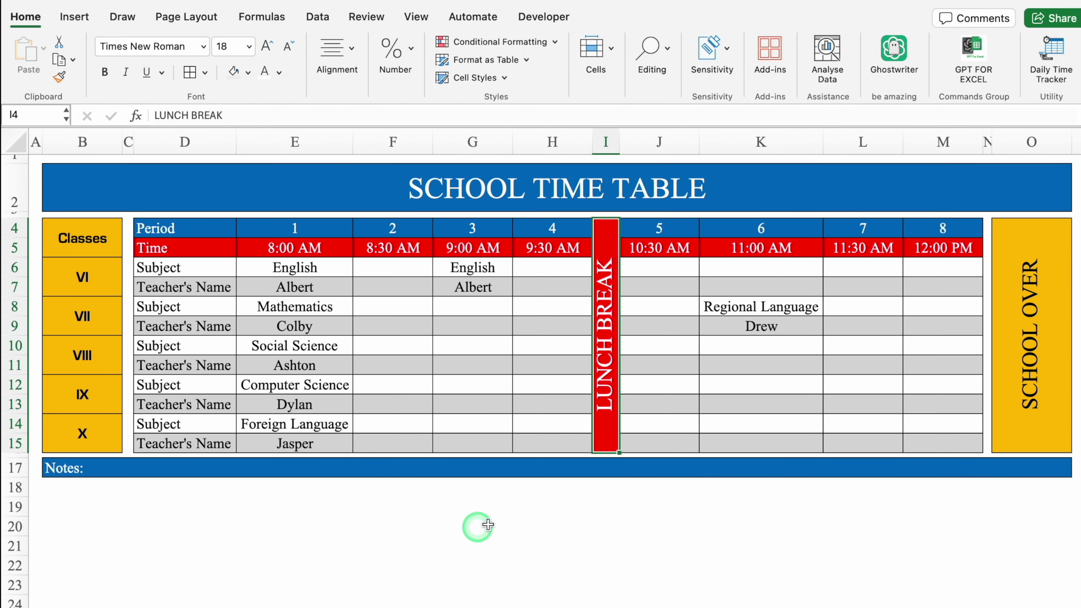
pyautogui.click(624, 549)
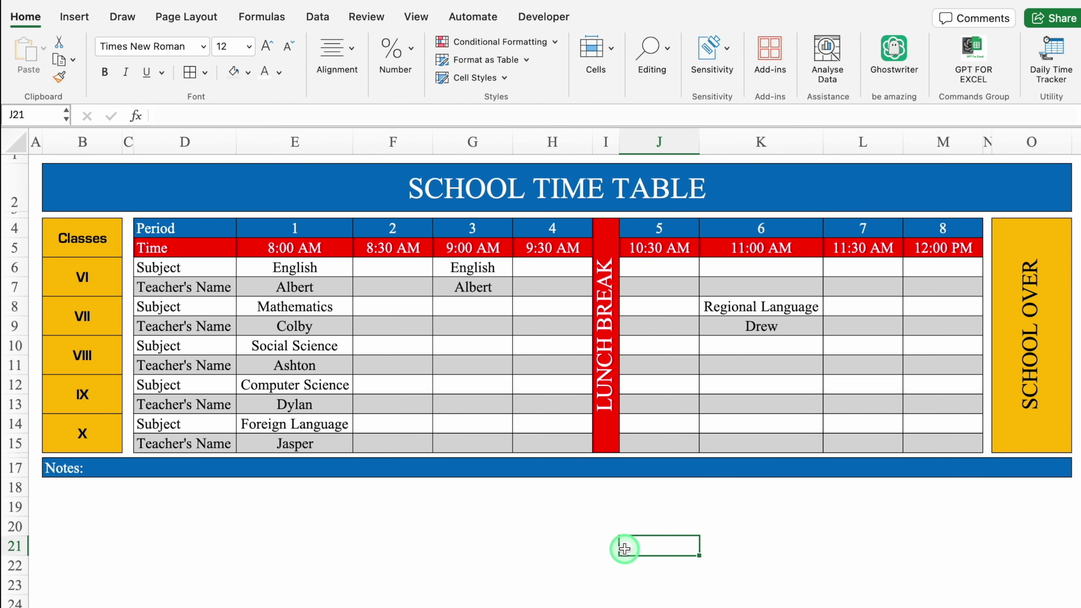